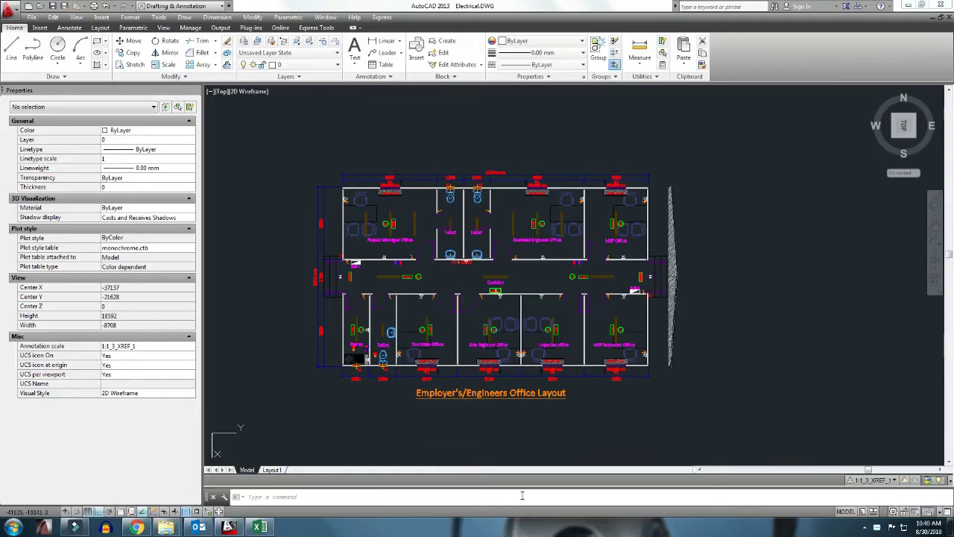
Step: Pan and zoom around the floor plan, closing in on the Secretary Office and back out
scroll(477, 355, "up", 1)
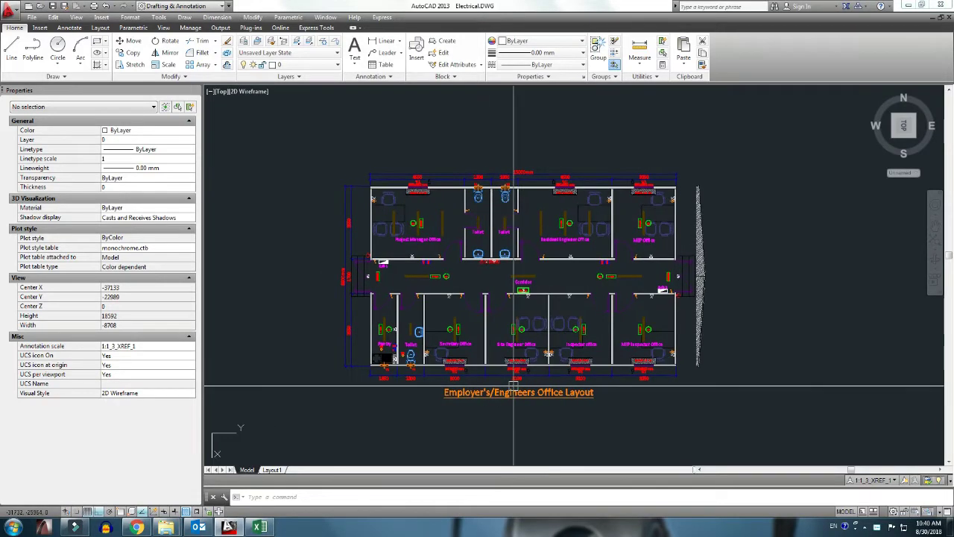
scroll(481, 348, "up", 1)
middle_click_drag(483, 348, 472, 378)
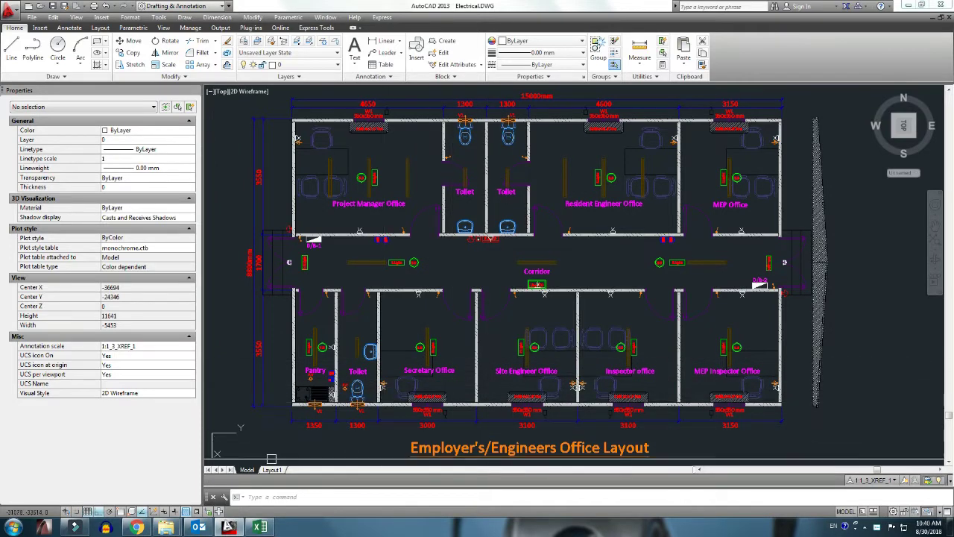
middle_click_drag(461, 314, 464, 326)
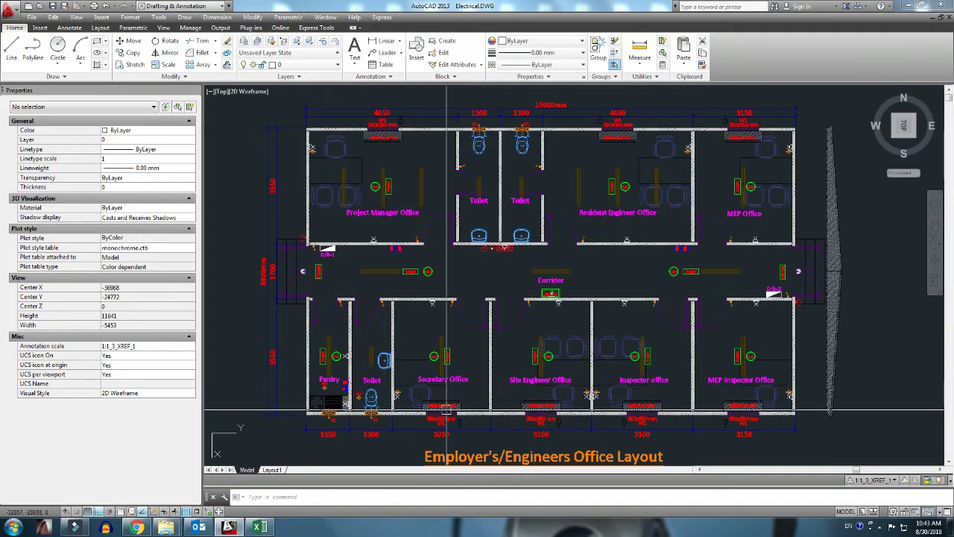
scroll(447, 414, "up", 5)
middle_click_drag(410, 407, 466, 345)
scroll(466, 345, "down", 4)
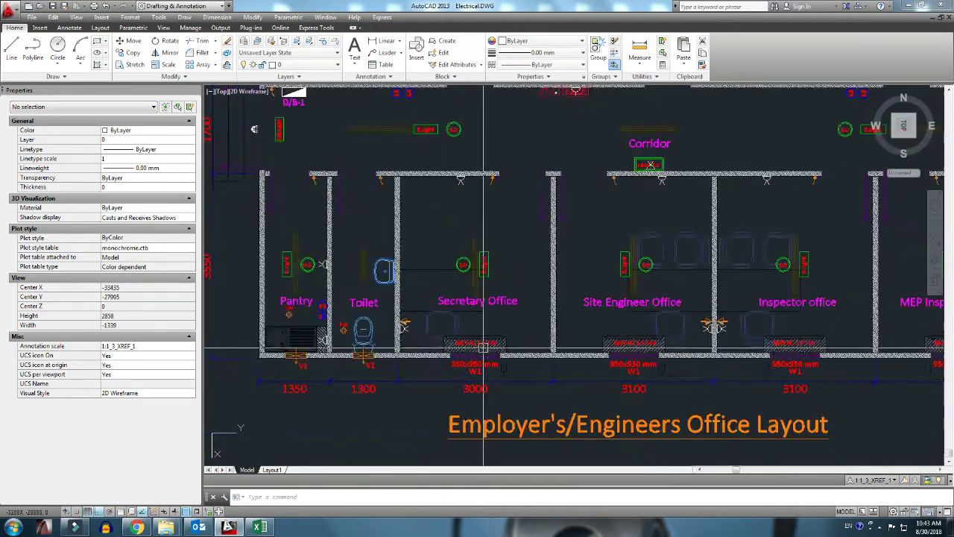
scroll(469, 365, "down", 2)
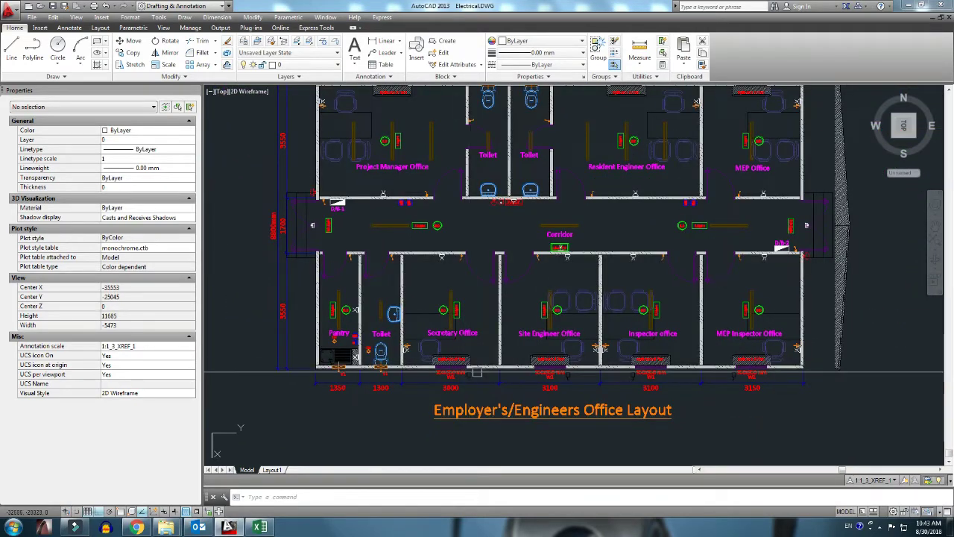
middle_click_drag(477, 373, 429, 415)
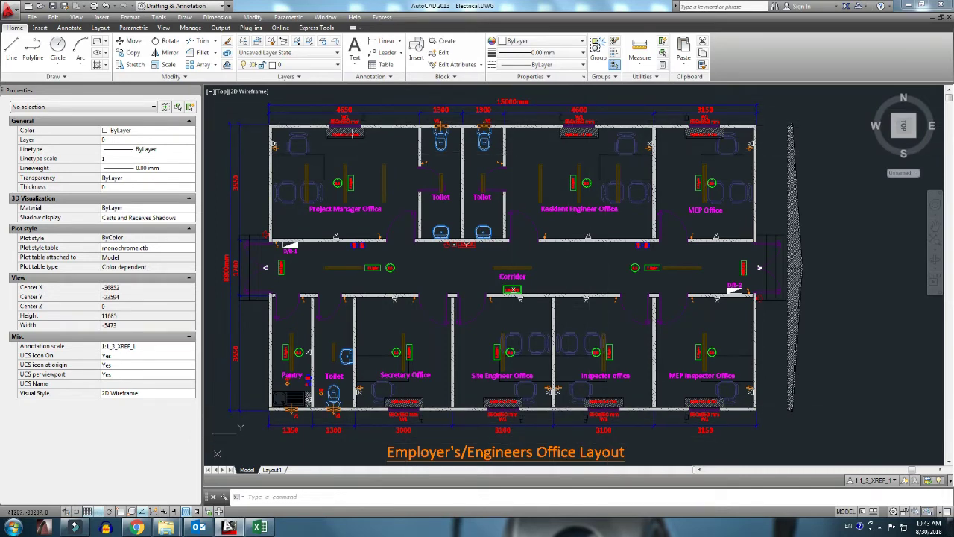
middle_click_drag(322, 176, 324, 184)
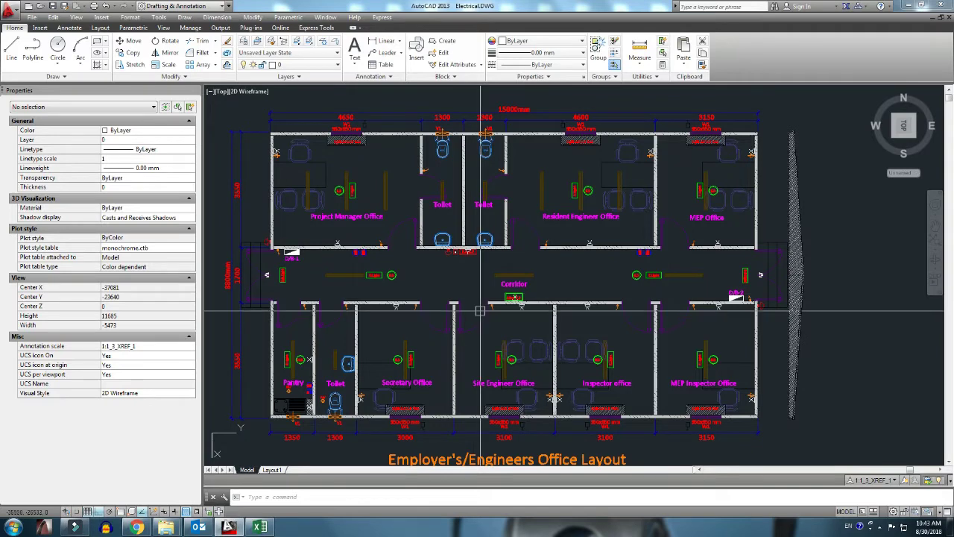
middle_click_drag(620, 327, 619, 335)
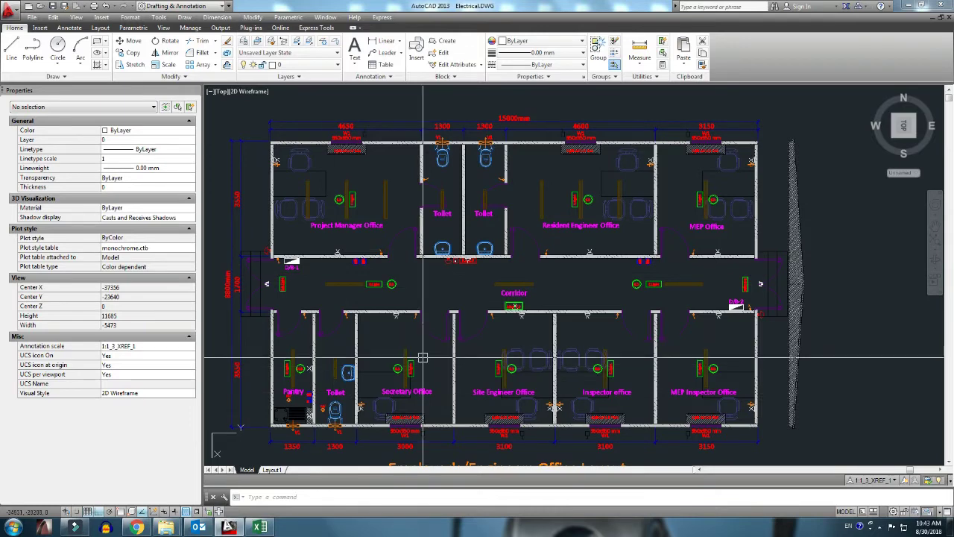
Step: Zoom in on the D/B-1 board, back out to the full plan, then switch to Load Schedule.xlsx
scroll(321, 270, "up", 5)
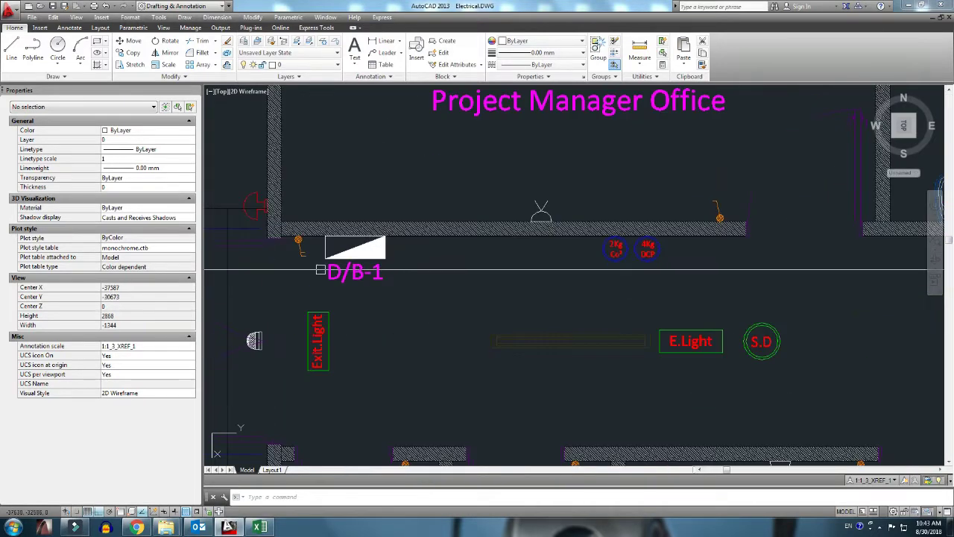
scroll(369, 259, "up", 2)
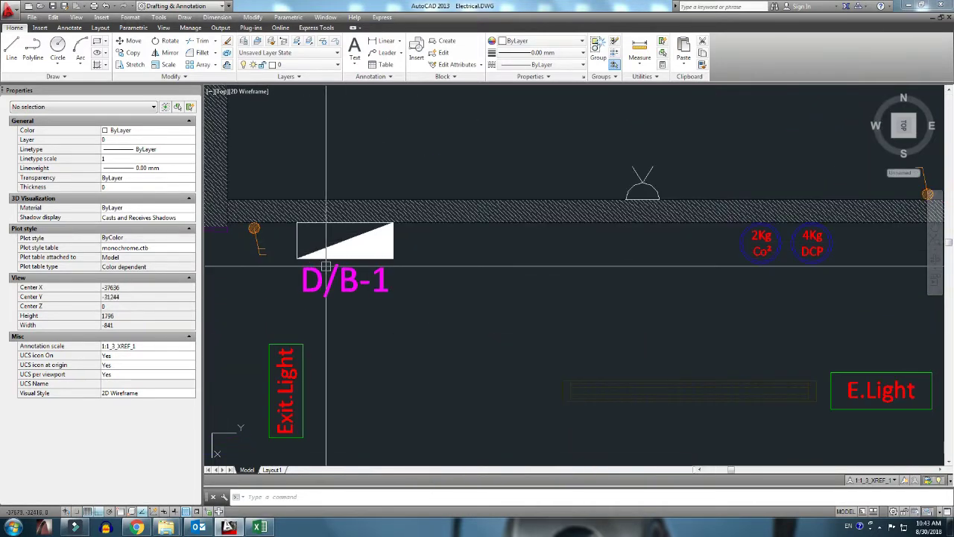
scroll(330, 266, "down", 3)
scroll(330, 266, "down", 2)
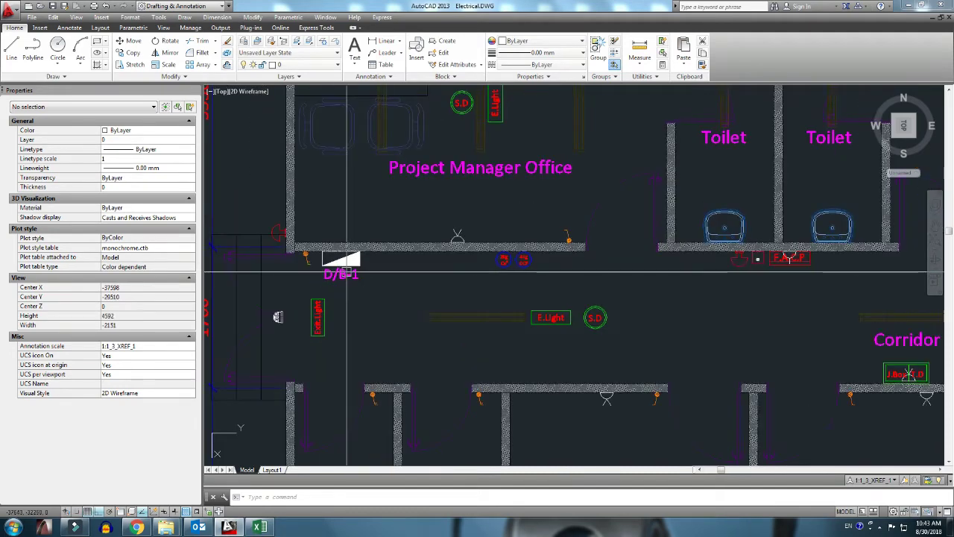
scroll(335, 264, "down", 3)
scroll(350, 262, "down", 1)
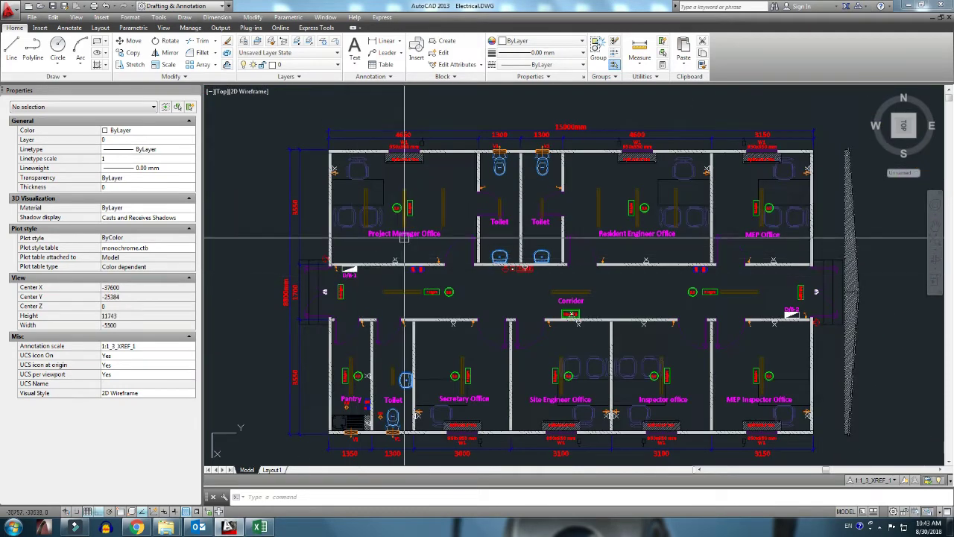
scroll(344, 273, "up", 8)
scroll(350, 273, "down", 3)
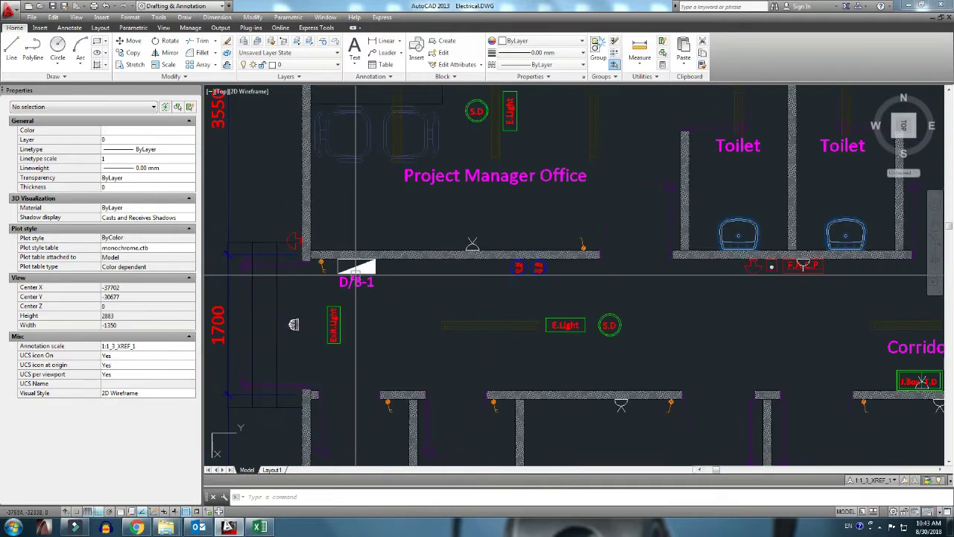
scroll(351, 273, "down", 3)
scroll(356, 281, "down", 2)
middle_click_drag(360, 288, 335, 260)
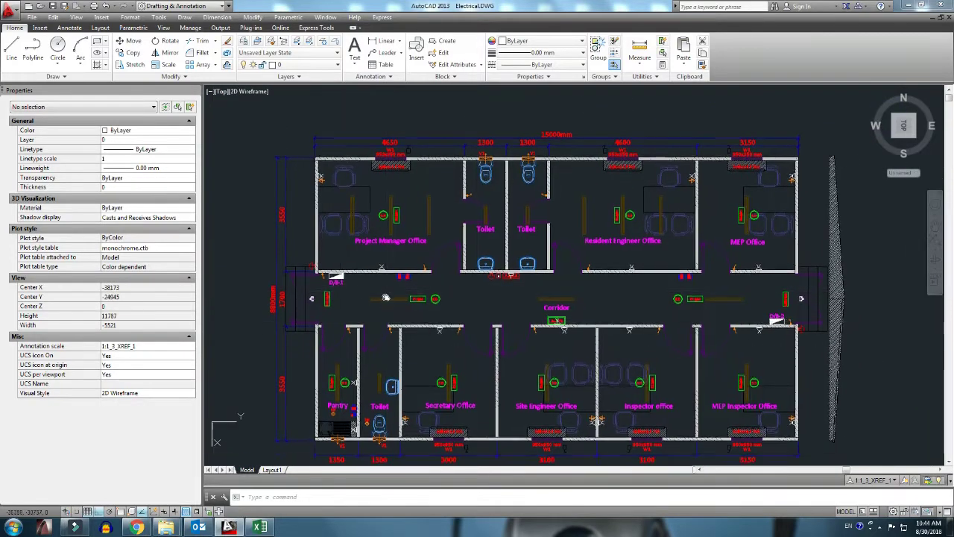
left_click(259, 527)
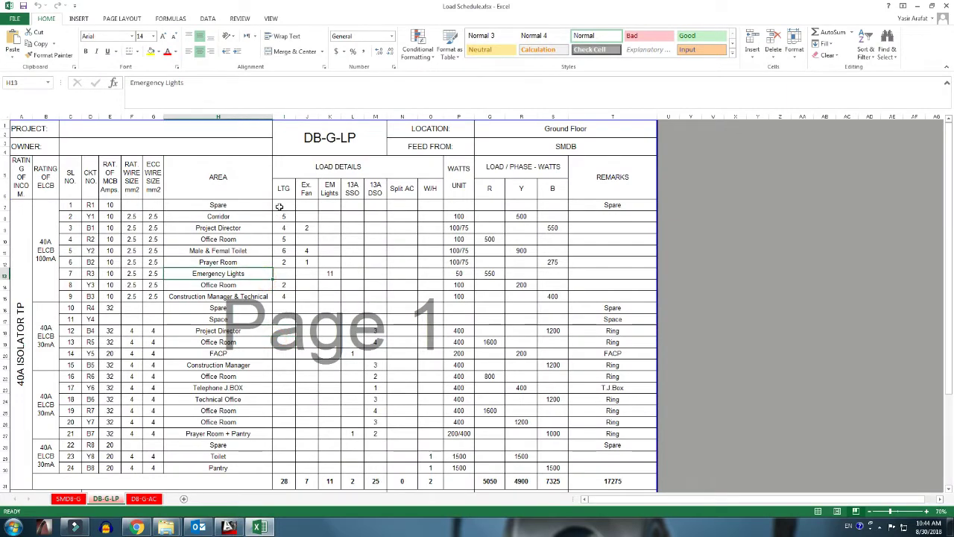
Step: Clear the area names, lighting loads, phase watt values and remarks from the schedule
left_click_drag(231, 204, 328, 468)
key("Delete")
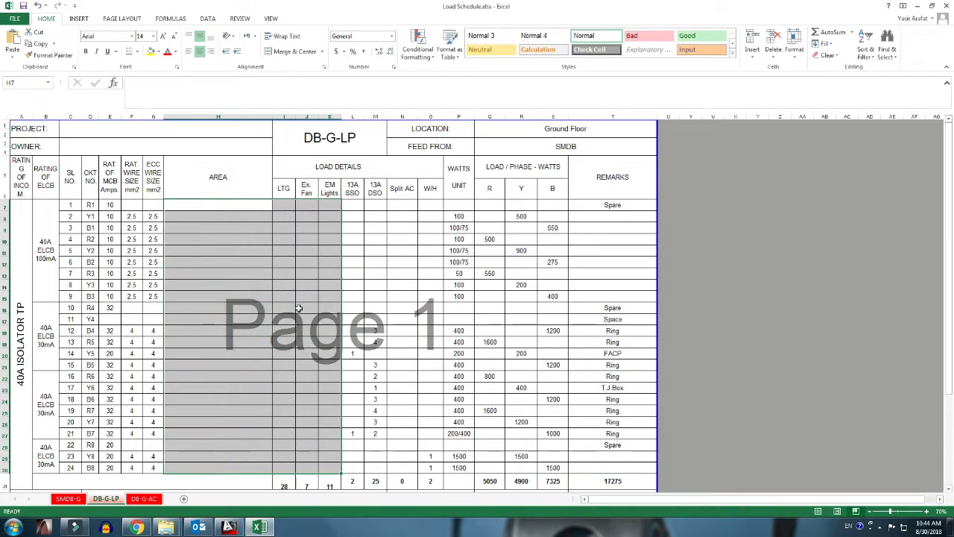
left_click_drag(300, 208, 554, 468)
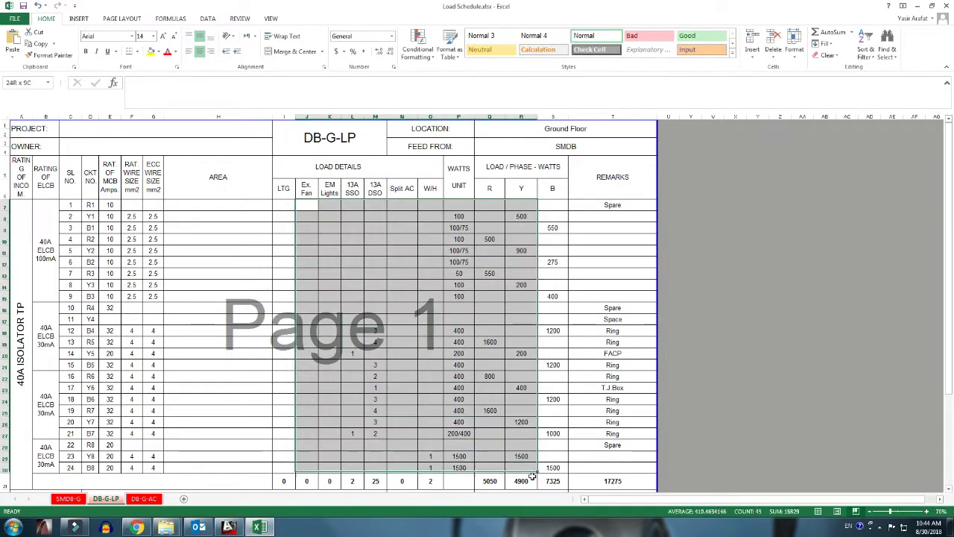
key("Delete")
left_click_drag(626, 306, 612, 444)
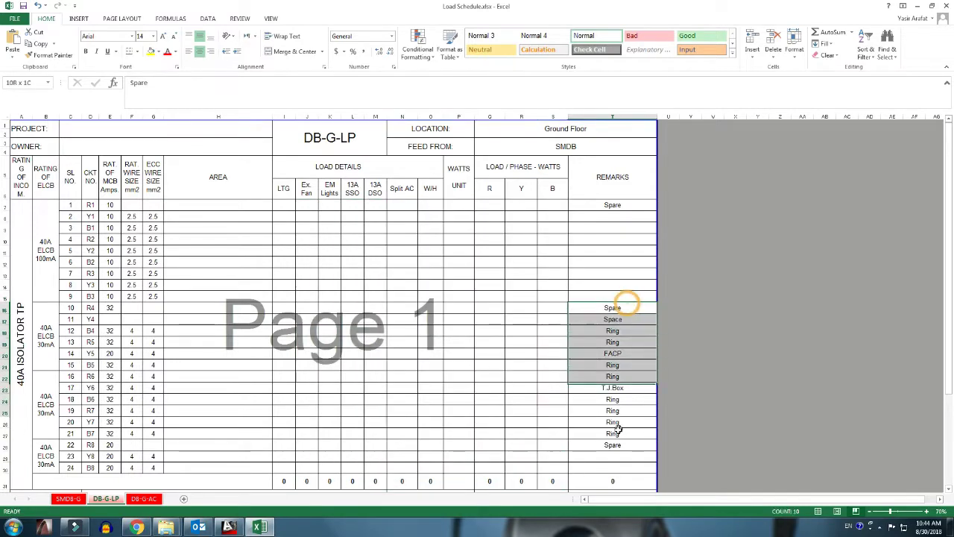
left_click(361, 259)
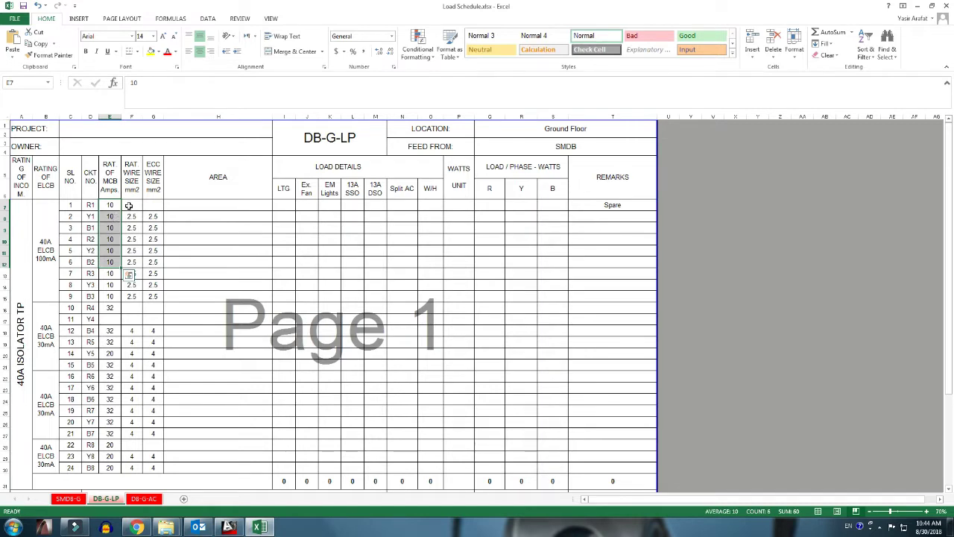
Step: Fill the blank wire-size cells with the 2.5 values copied from F8:G8
left_click(130, 209)
left_click(21, 334)
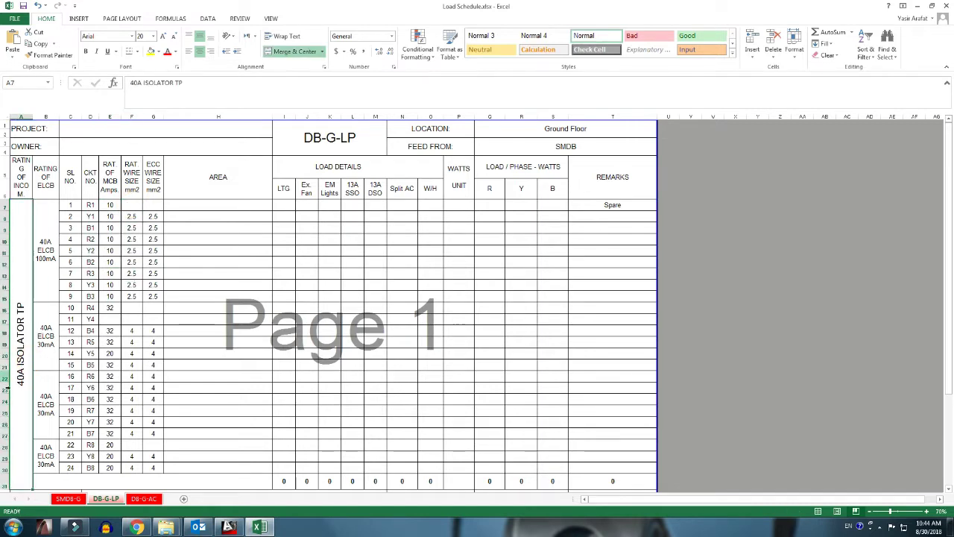
left_click(130, 217)
left_click(46, 259)
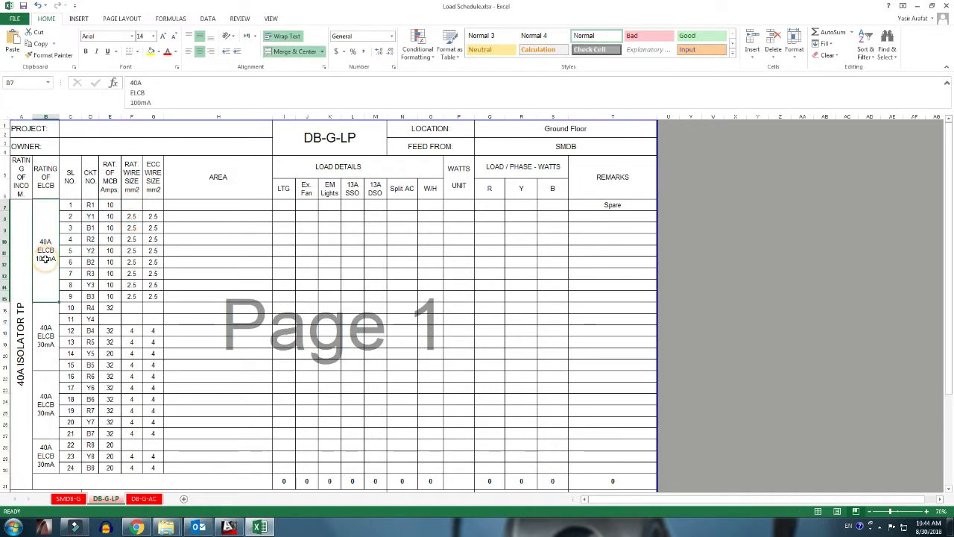
left_click(130, 227)
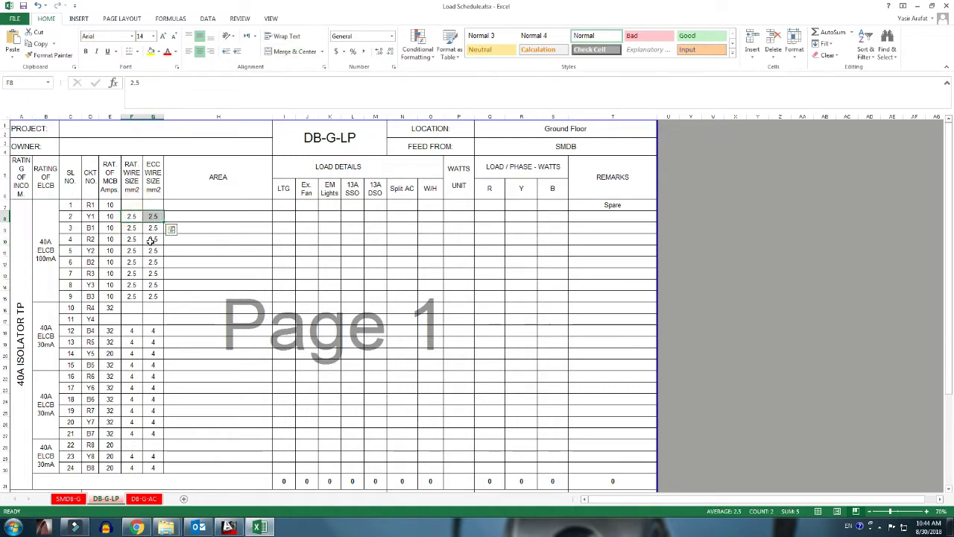
key("ctrl+v")
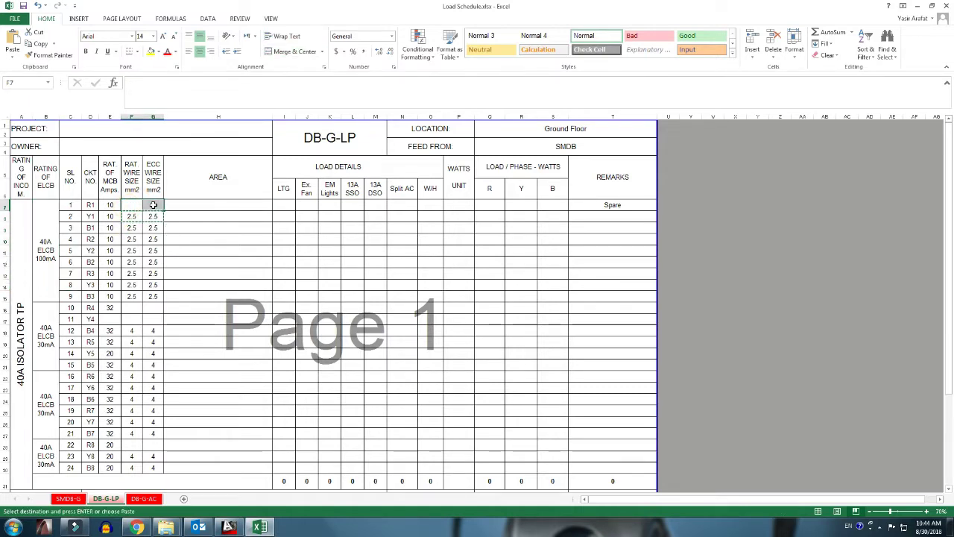
left_click(337, 140)
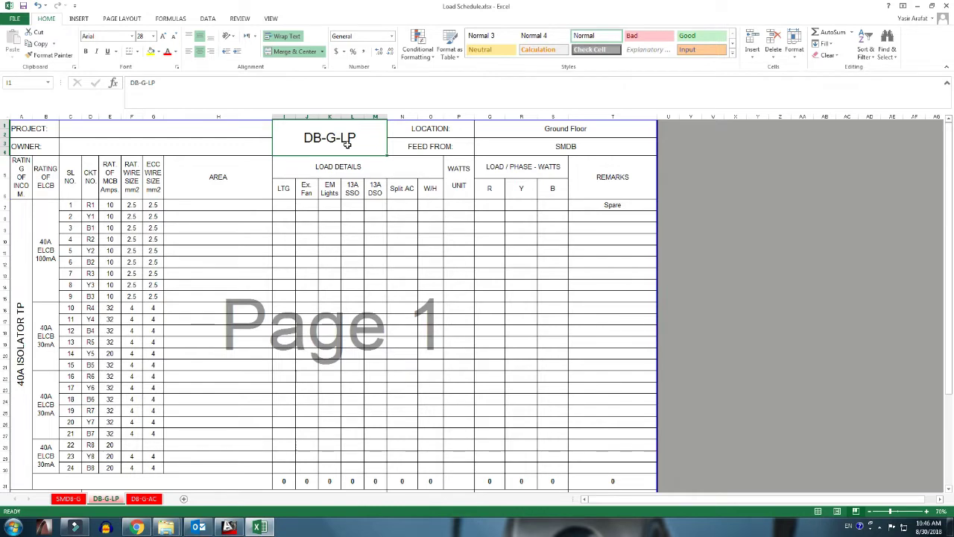
Step: Retitle the board from DB-G-LP to DB-LP
double_click(357, 139)
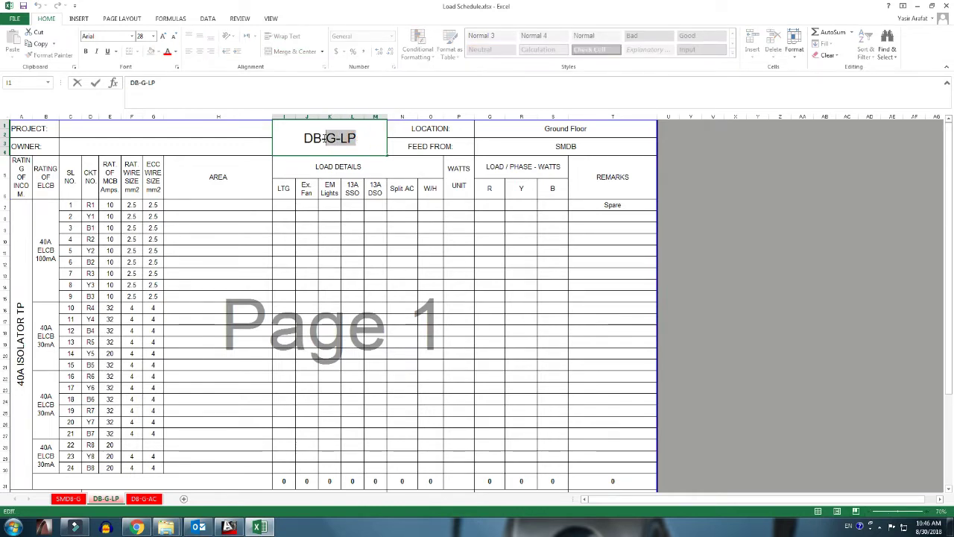
key("Return")
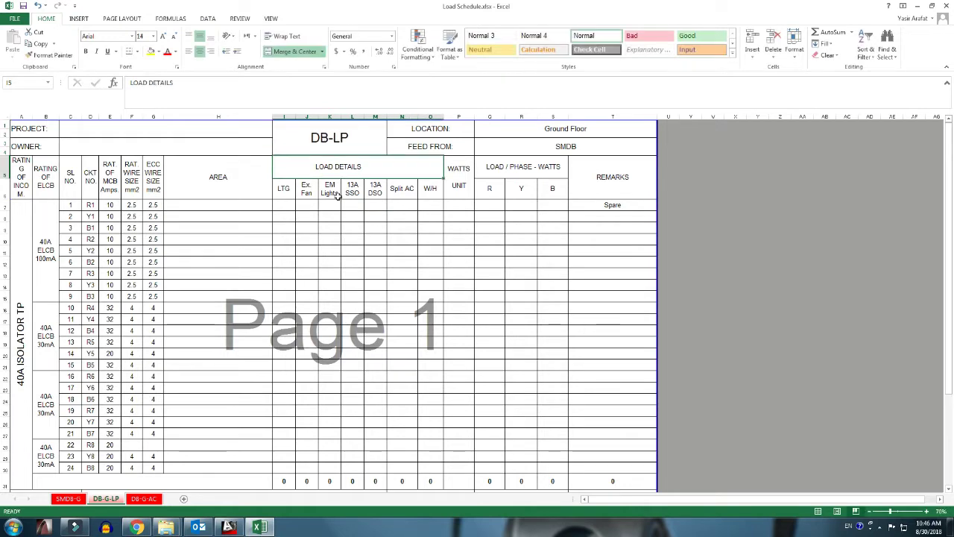
left_click(364, 233)
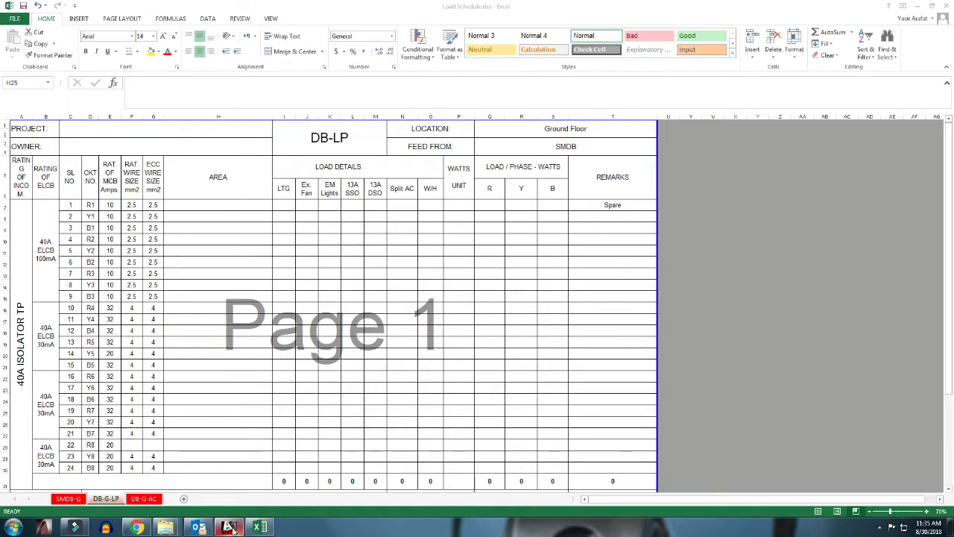
Step: Return to AutoCAD and window-select the entire office layout
left_click(230, 528)
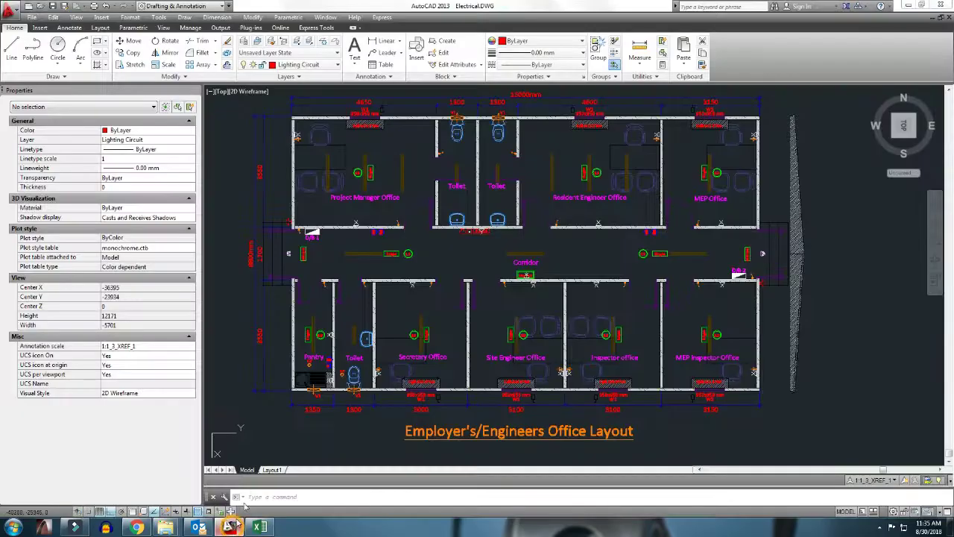
scroll(447, 328, "down", 1)
scroll(484, 302, "down", 1)
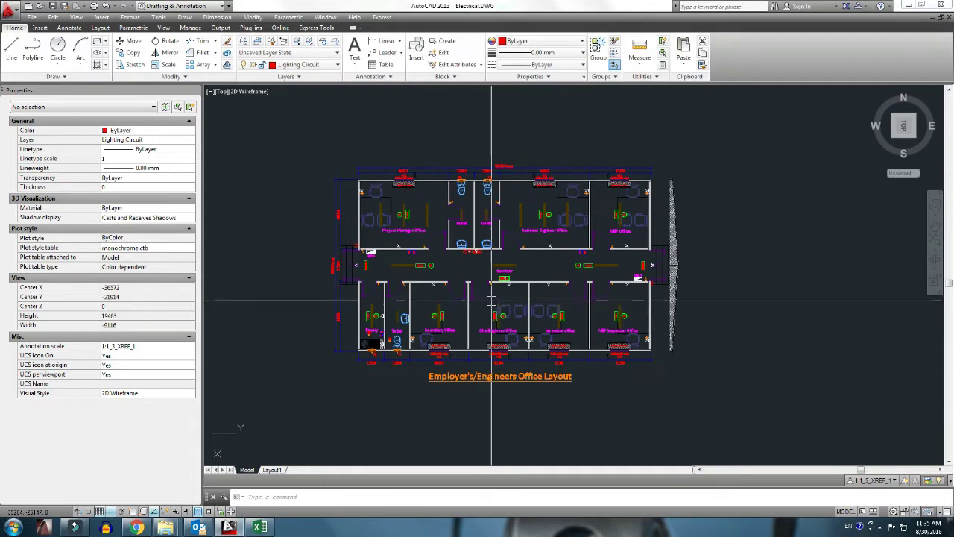
left_click(732, 407)
left_click(295, 132)
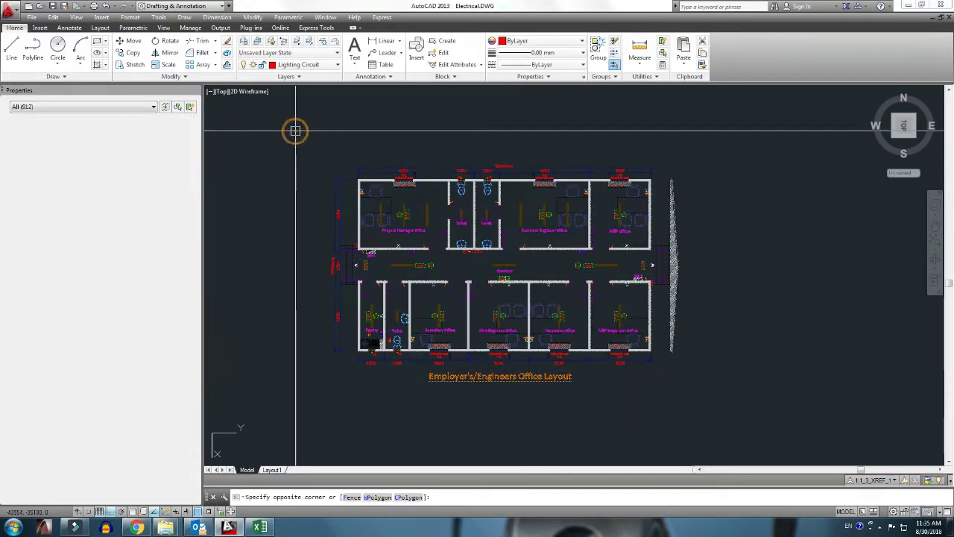
Step: Copy the selected layout with CO, placing the duplicate directly below the original
type("co")
key("Return")
left_click(709, 212)
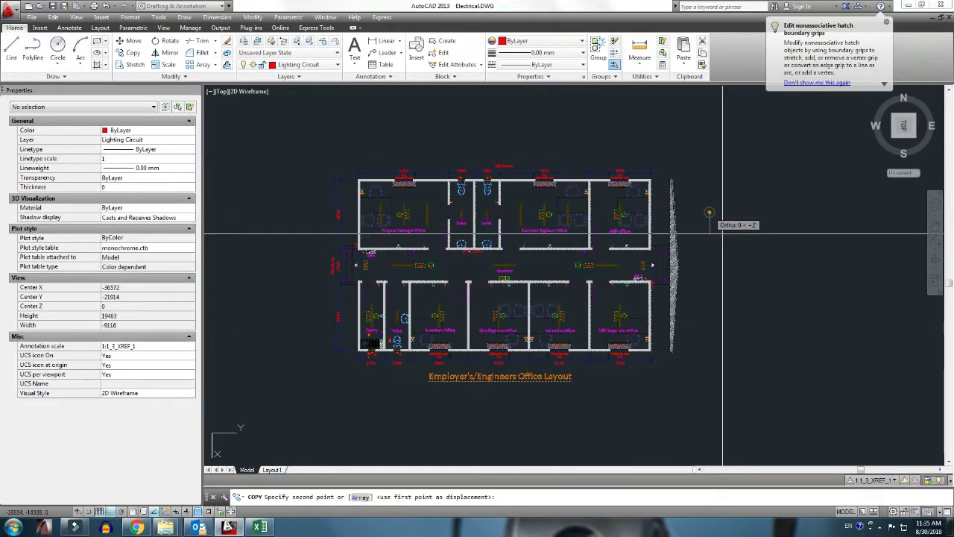
middle_click_drag(710, 449, 706, 324)
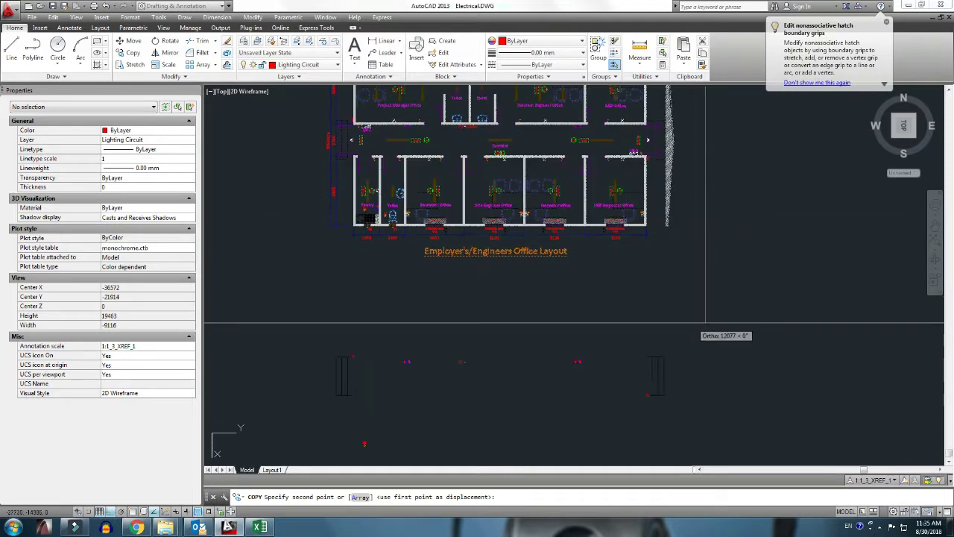
left_click(706, 324)
key("Return")
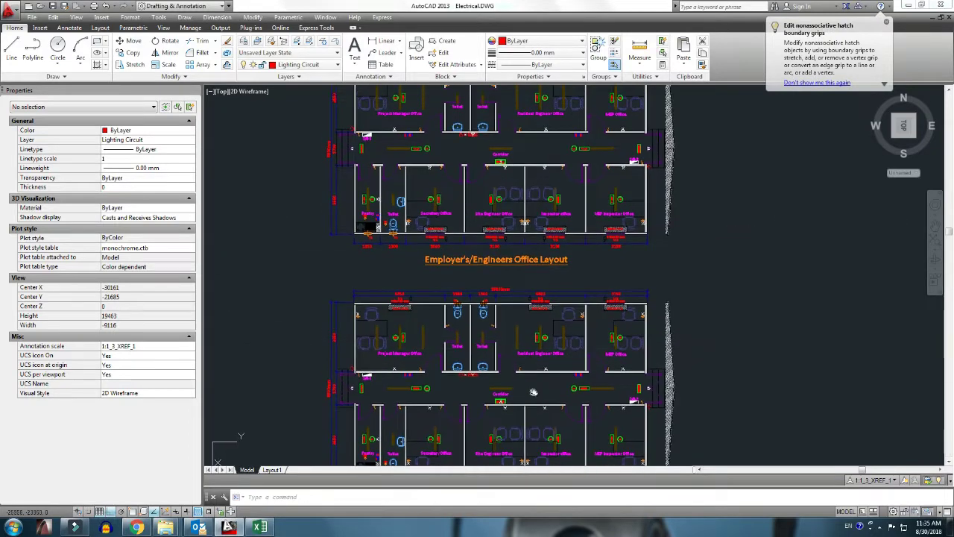
middle_click_drag(533, 393, 541, 493)
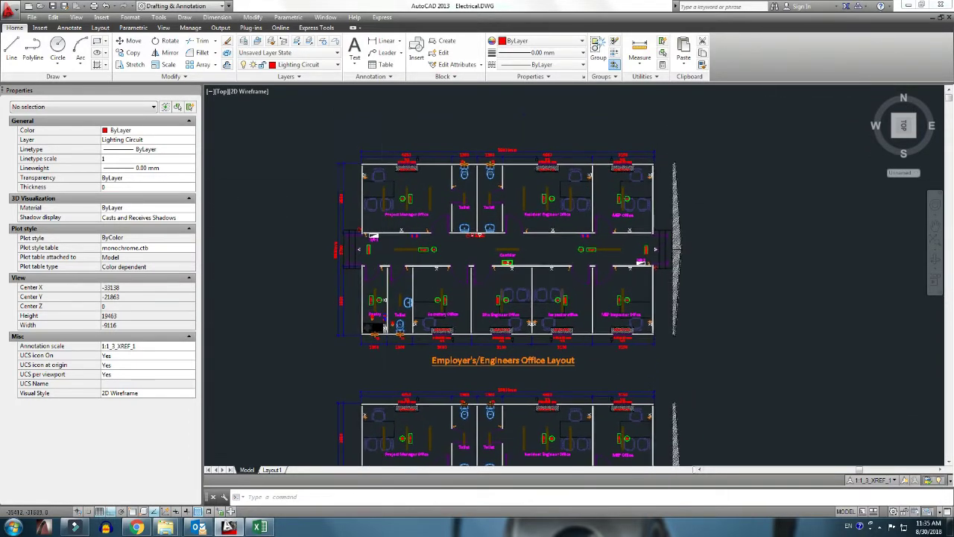
scroll(393, 203, "up", 2)
middle_click_drag(339, 154, 339, 190)
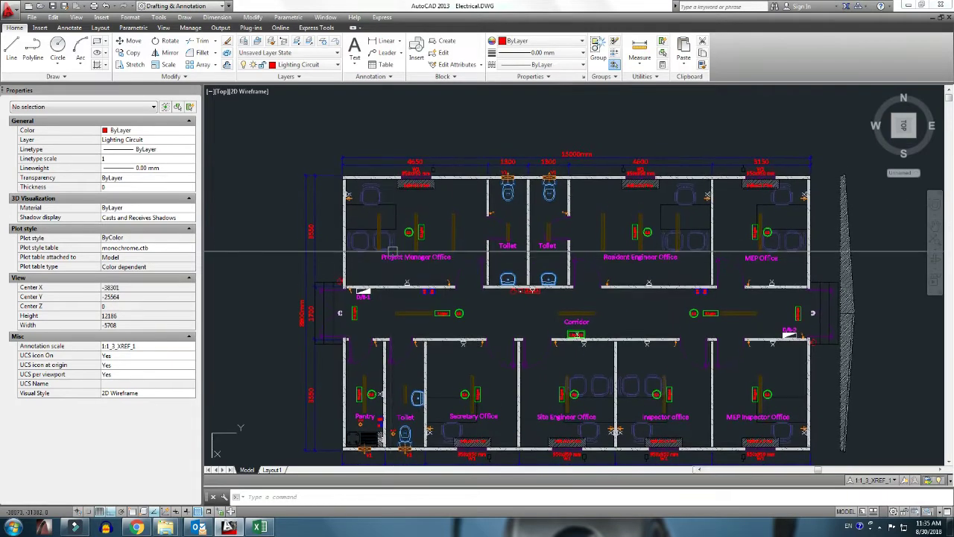
scroll(339, 190, "up", 6)
left_click(330, 194)
left_click(392, 265)
key("Escape")
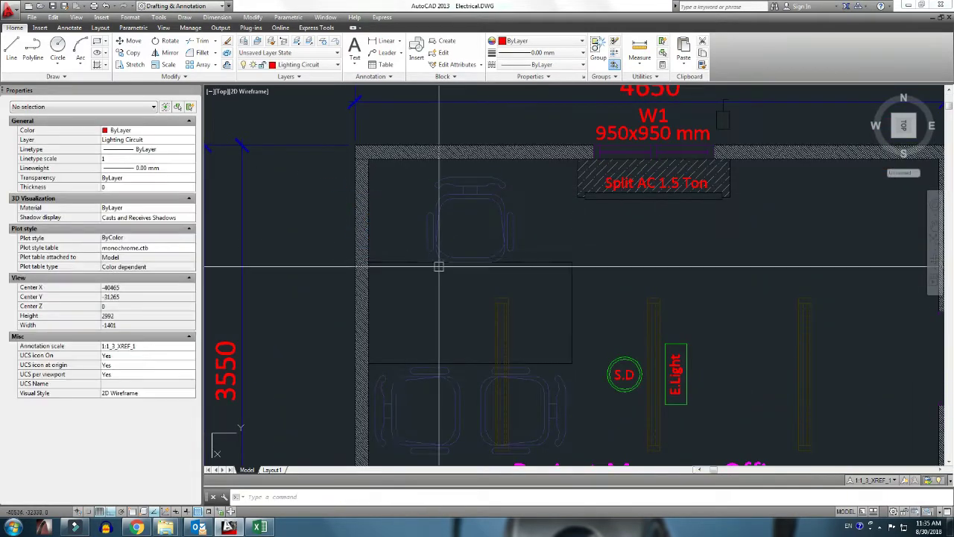
middle_click_drag(439, 266, 326, 305)
left_click(652, 266)
left_click(456, 216)
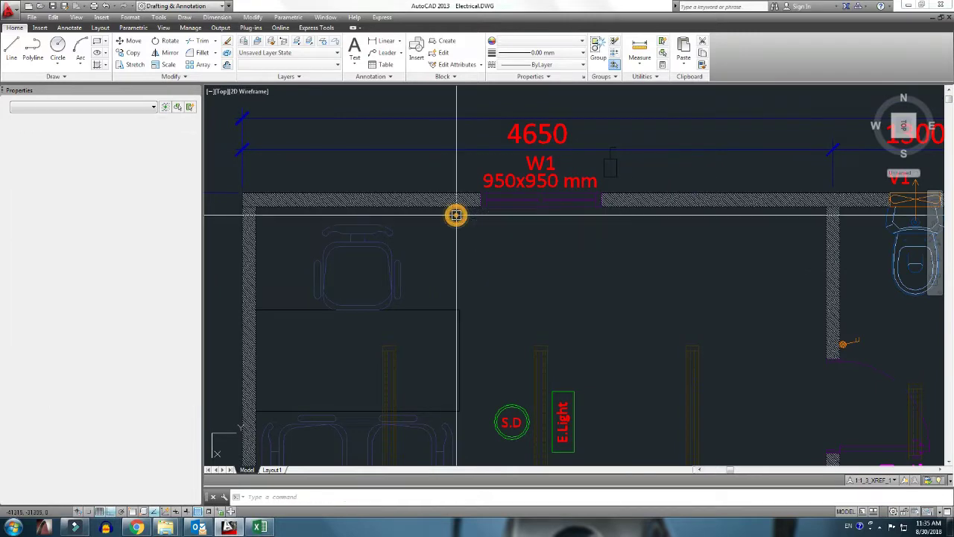
scroll(515, 243, "down", 2)
scroll(552, 219, "up", 2)
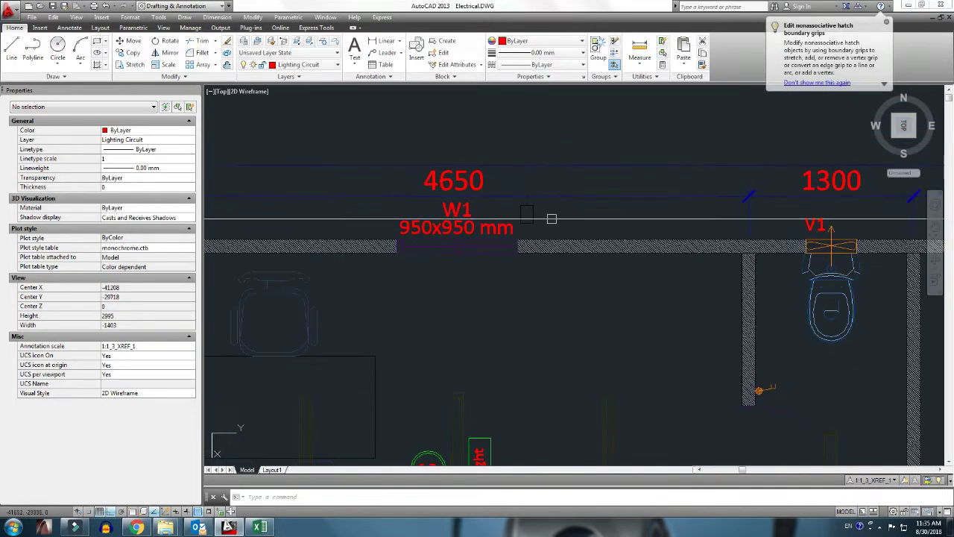
scroll(546, 236, "down", 2)
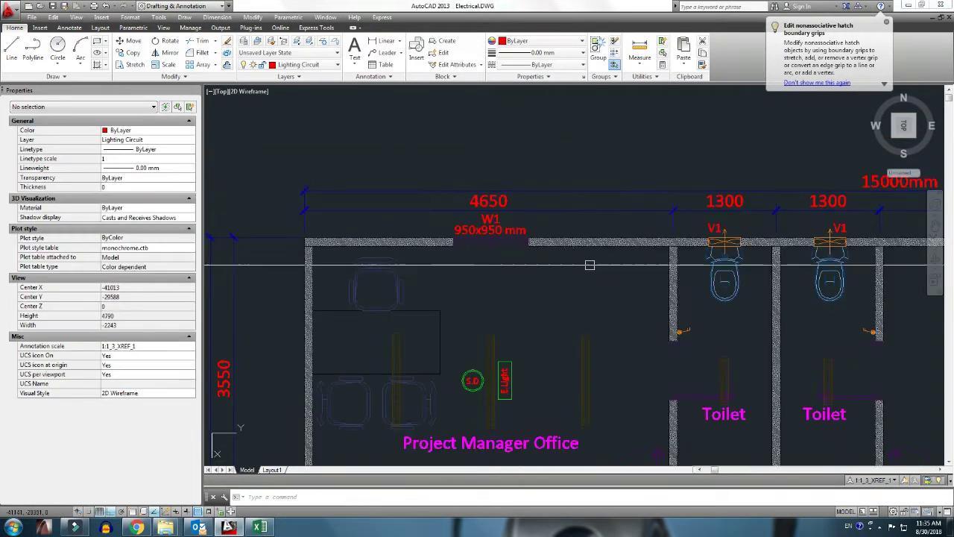
middle_click_drag(590, 264, 511, 266)
middle_click_drag(419, 401, 461, 304)
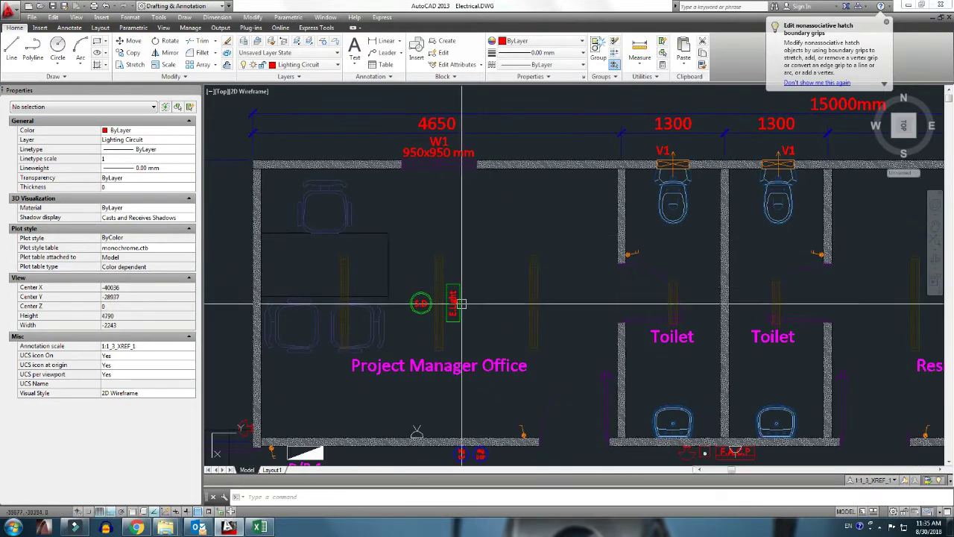
scroll(462, 303, "down", 2)
scroll(454, 311, "up", 2)
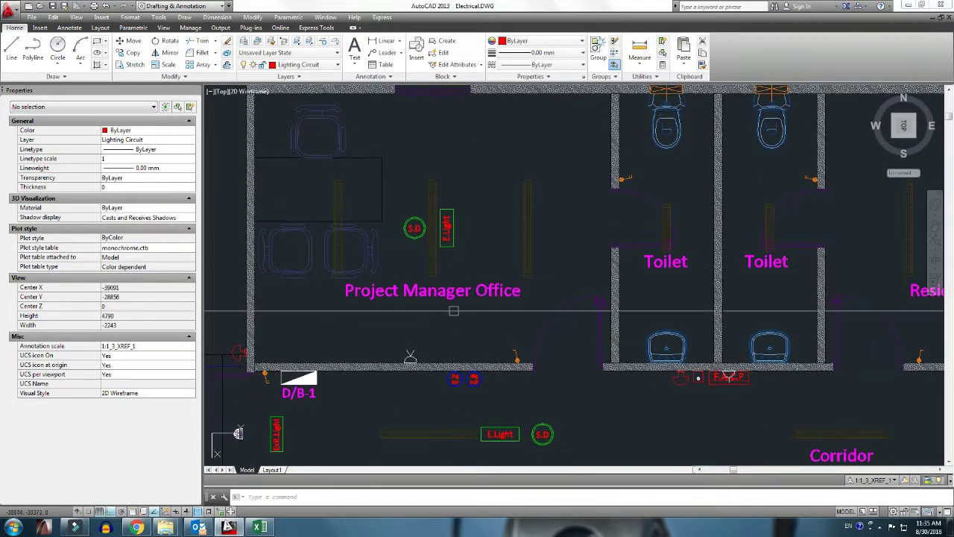
left_click(485, 395)
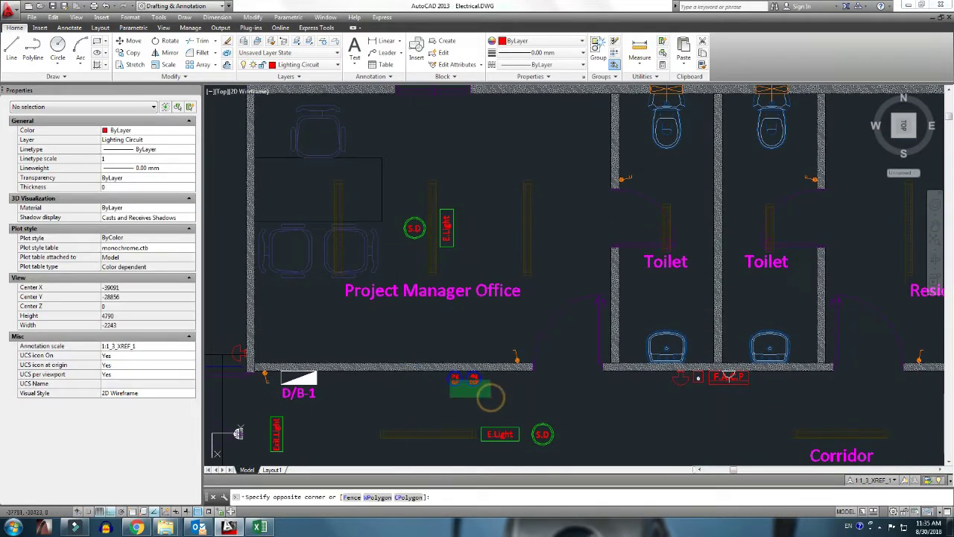
key("Escape")
mouse_move(257, 391)
middle_mouse_down()
mouse_move(323, 344)
mouse_move(389, 264)
mouse_move(399, 221)
middle_mouse_up()
scroll(369, 291, "down", 2)
scroll(523, 270, "up", 4)
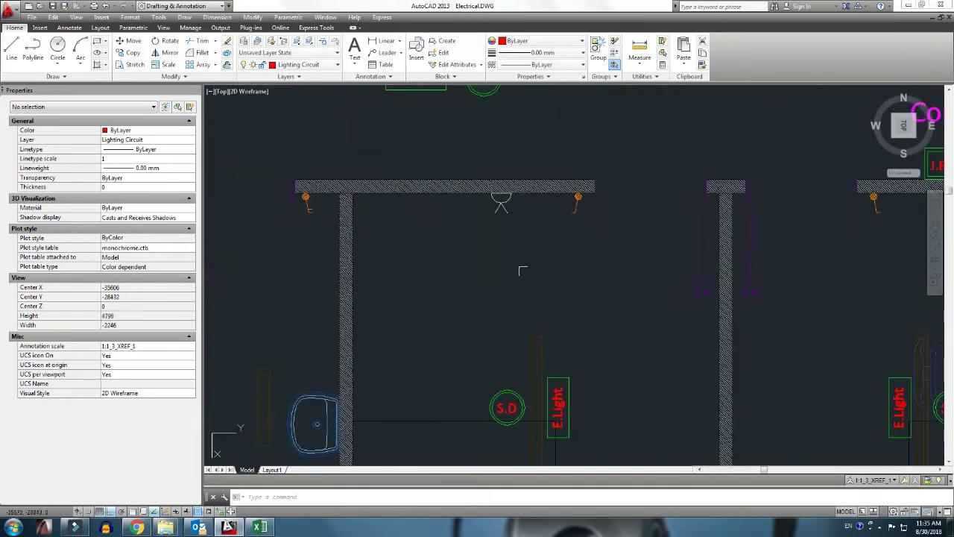
scroll(541, 234, "down", 4)
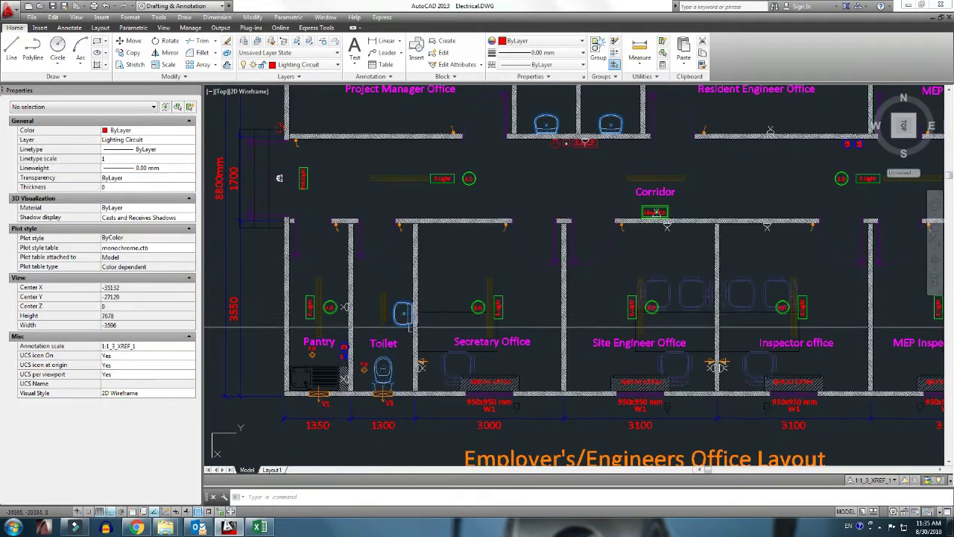
scroll(415, 374, "up", 4)
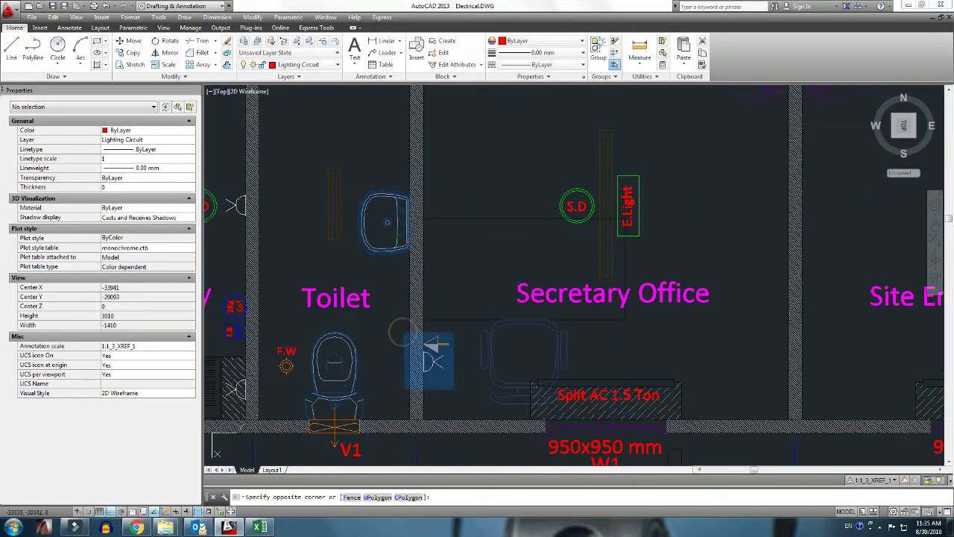
scroll(451, 380, "down", 4)
scroll(447, 328, "up", 5)
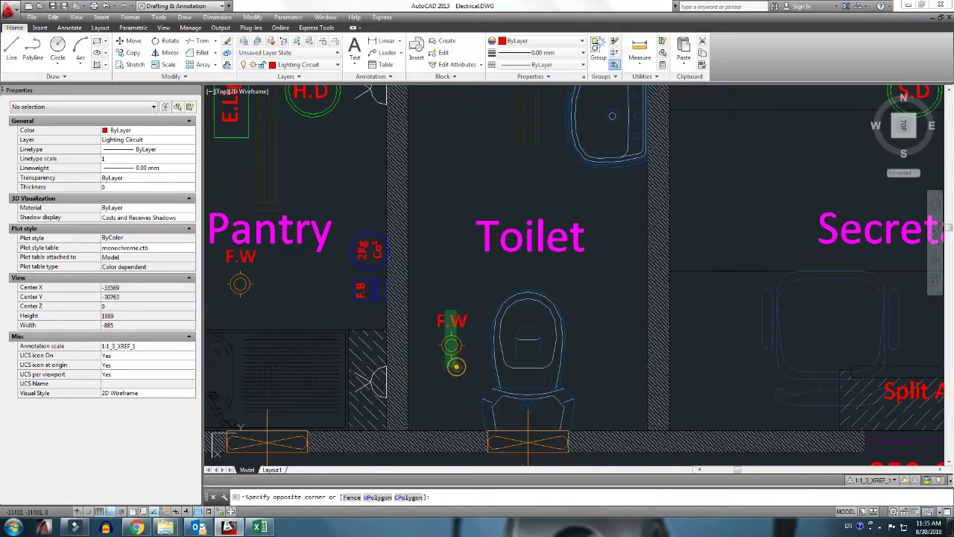
middle_click_drag(369, 311, 462, 332)
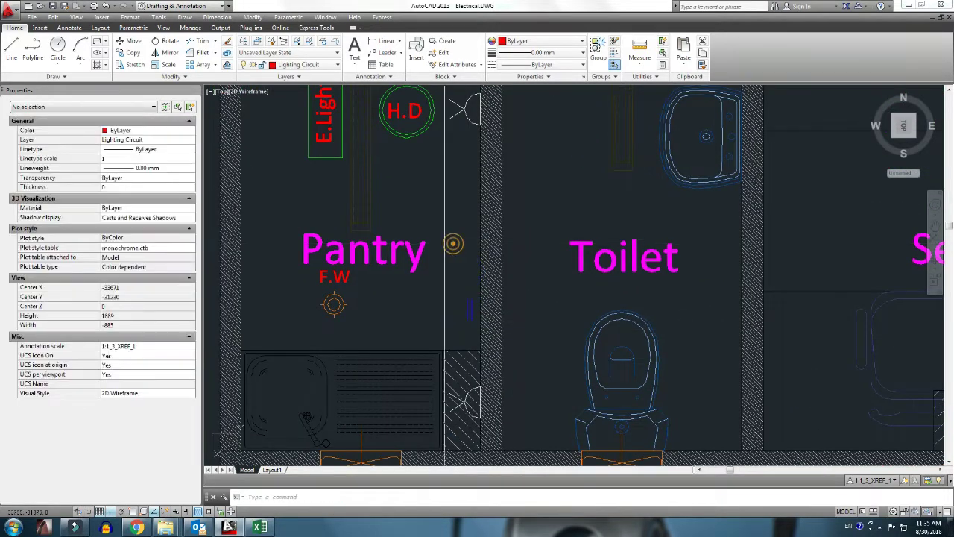
left_click(363, 323)
key("Escape")
scroll(328, 291, "down", 5)
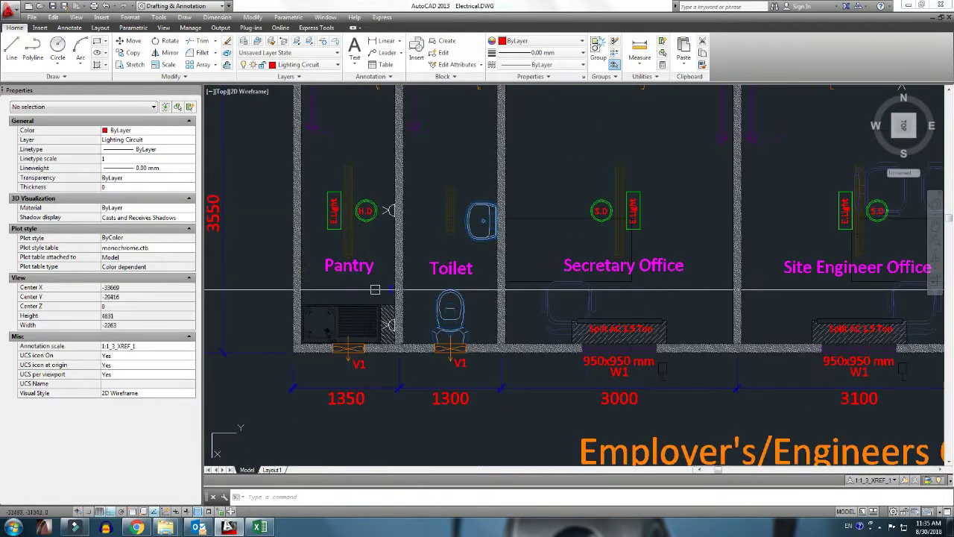
scroll(378, 199, "up", 3)
left_click(378, 199)
left_click(373, 179)
key("Escape")
scroll(343, 270, "down", 6)
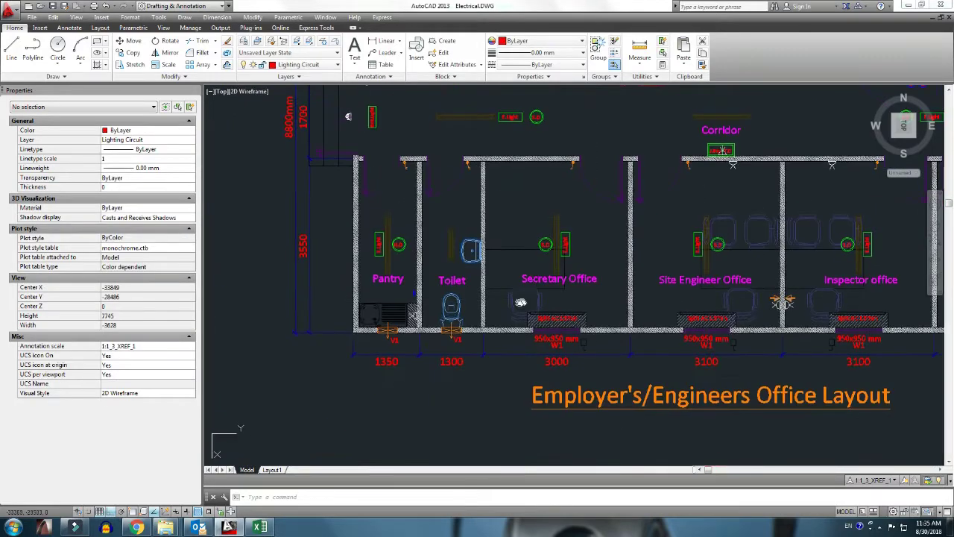
Step: Remove the split AC unit from the Secretary Office
middle_click_drag(581, 313, 360, 313)
scroll(360, 314, "up", 4)
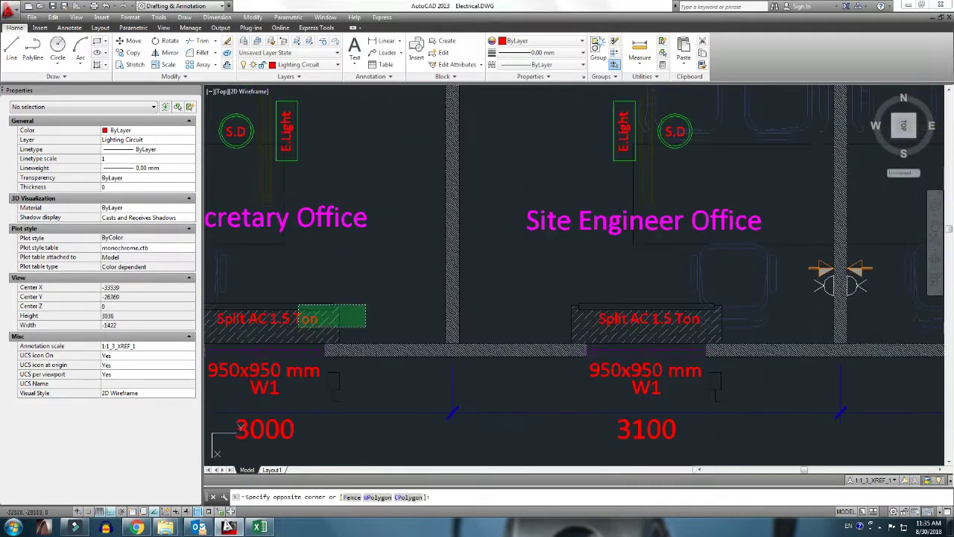
left_click(298, 327)
middle_click_drag(277, 399, 501, 355)
key("Escape")
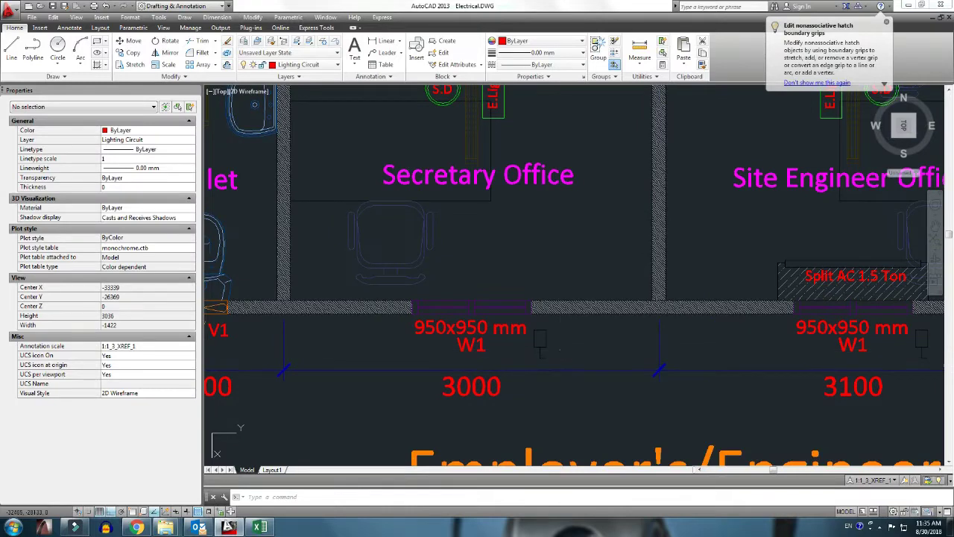
Step: Delete the Site Engineer Office split AC and the door block beside the Inspector office
middle_click_drag(570, 344, 337, 354)
middle_click_drag(617, 328, 533, 340)
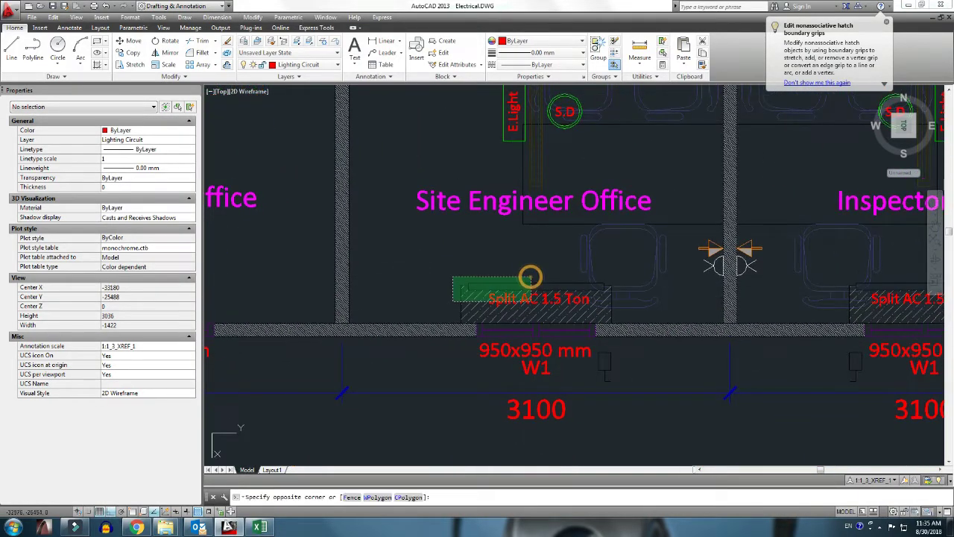
left_click(450, 303)
key("Delete")
middle_click_drag(701, 265, 517, 298)
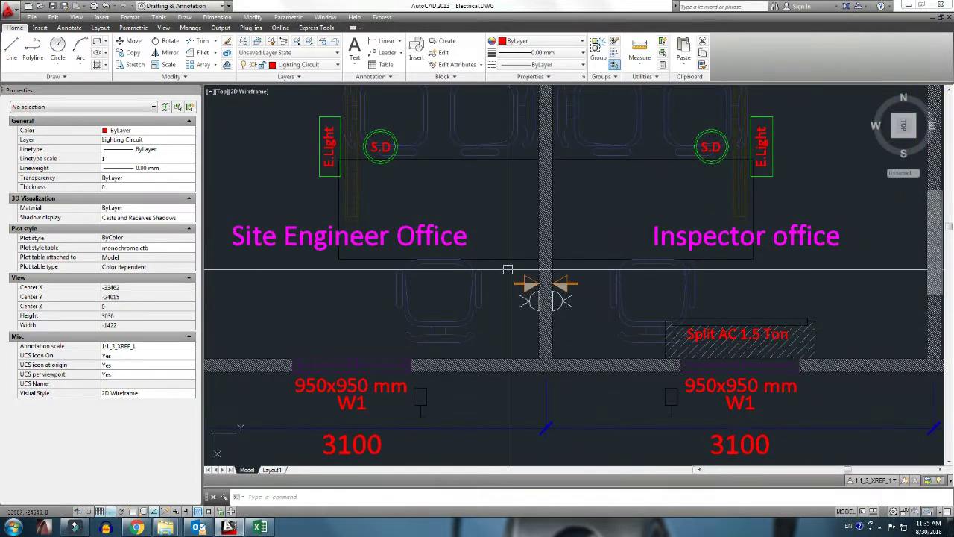
left_click_drag(507, 269, 586, 332)
key("Delete")
Step: Delete the Inspector office split AC unit
middle_click_drag(621, 350, 542, 334)
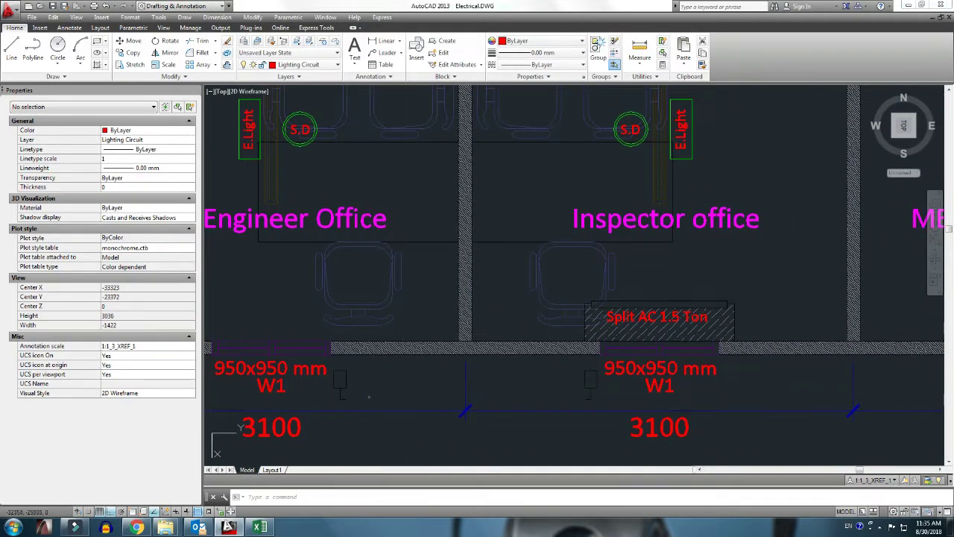
left_click(340, 397)
left_click_drag(773, 271, 647, 334)
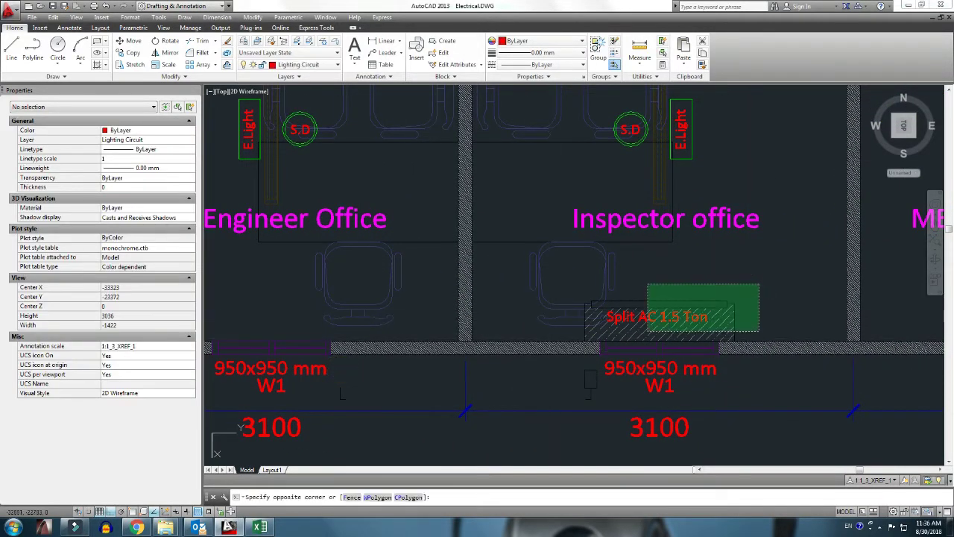
key("Delete")
left_click(712, 393)
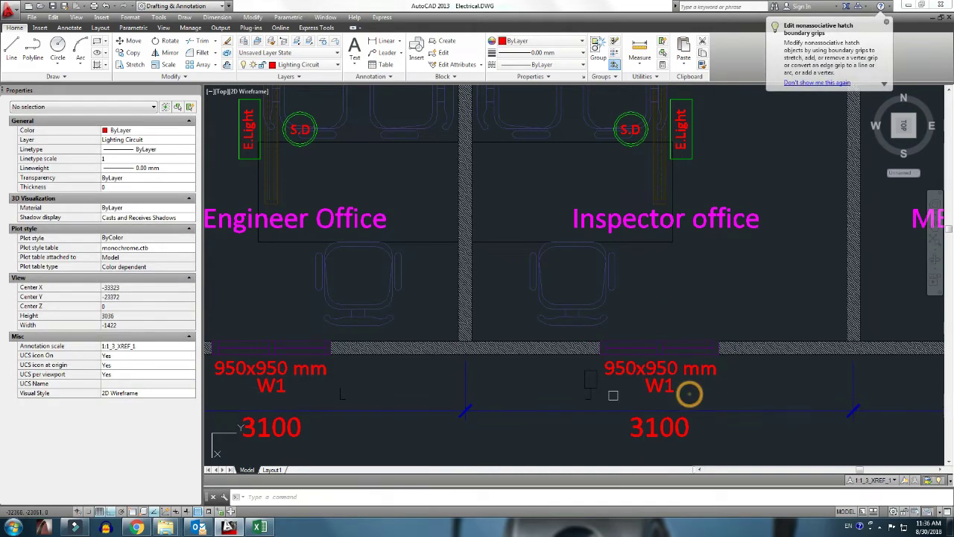
left_click(589, 384)
scroll(447, 298, "down", 3)
scroll(319, 198, "up", 2)
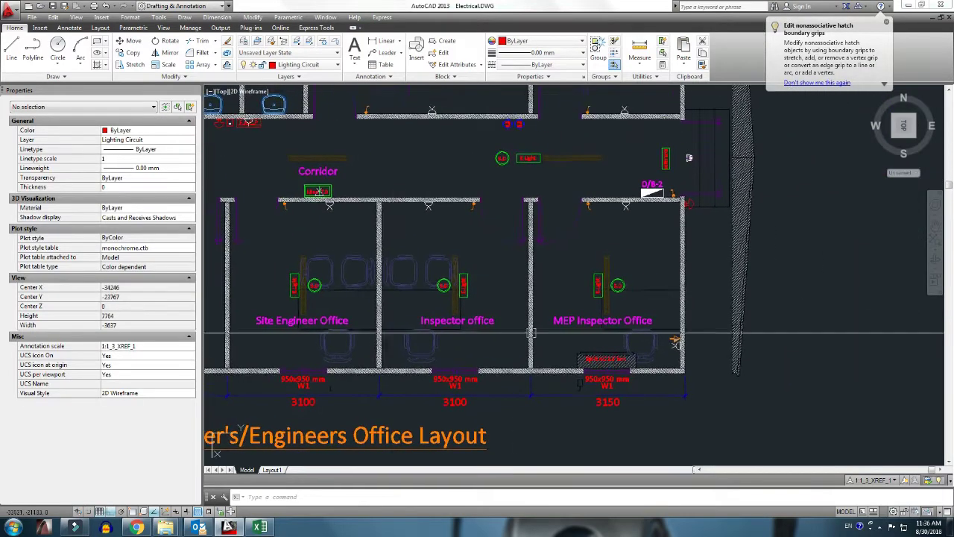
scroll(318, 197, "up", 2)
Step: Delete the J.Box symbol and nearby ceiling fixture, then zoom out to the whole layout
left_click_drag(264, 179, 385, 269)
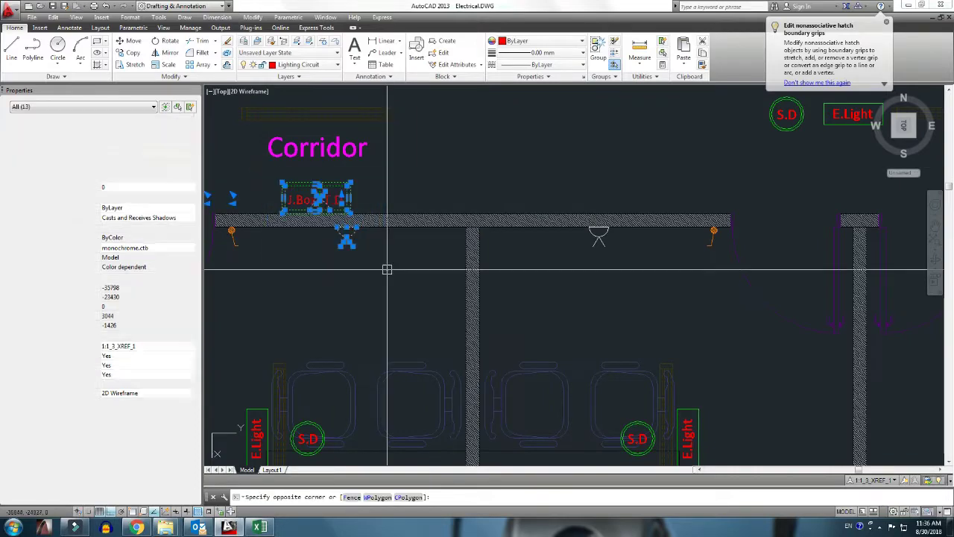
key("Delete")
scroll(639, 277, "down", 4)
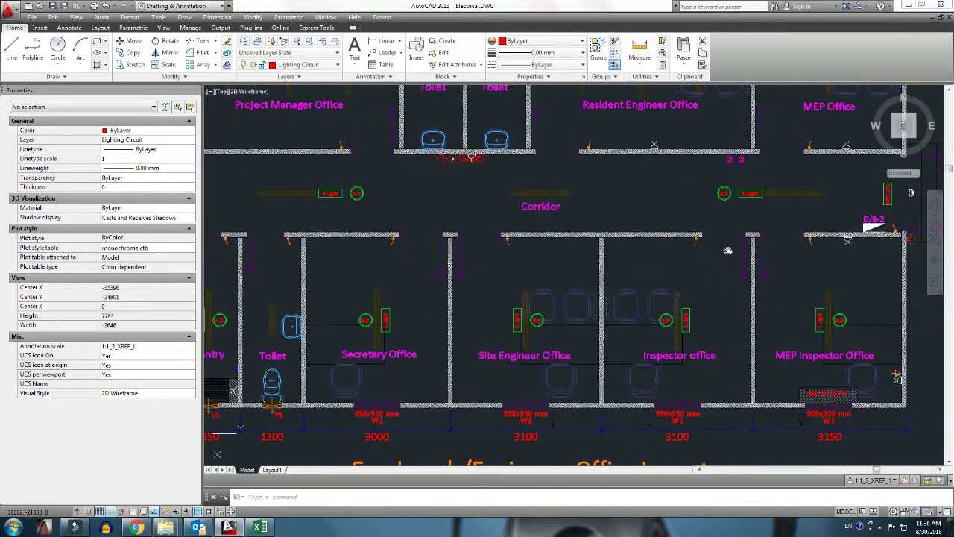
middle_click_drag(738, 240, 616, 277)
left_click(533, 202)
key("Escape")
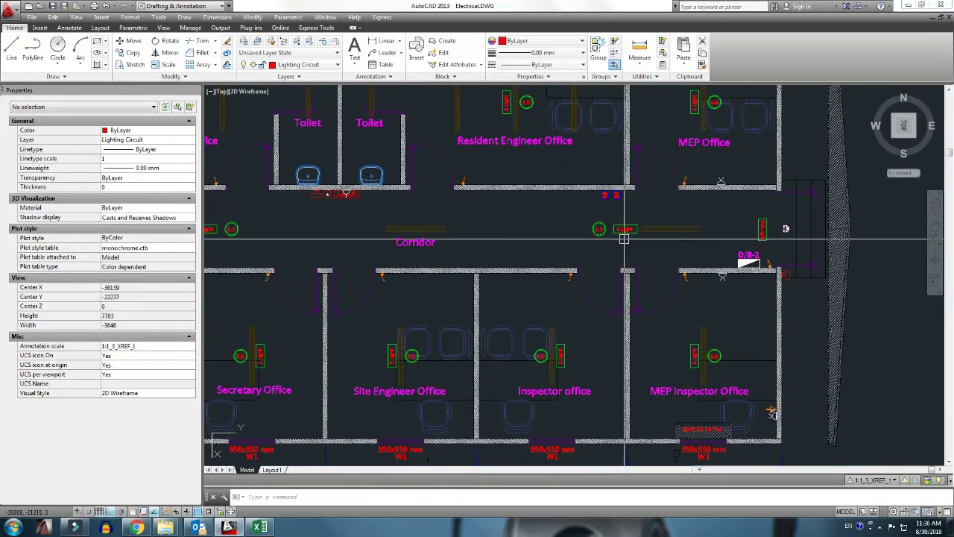
Step: Zoom toward the MEP Office, test-selecting fixtures around the D/B-2 board
scroll(731, 217, "up", 3)
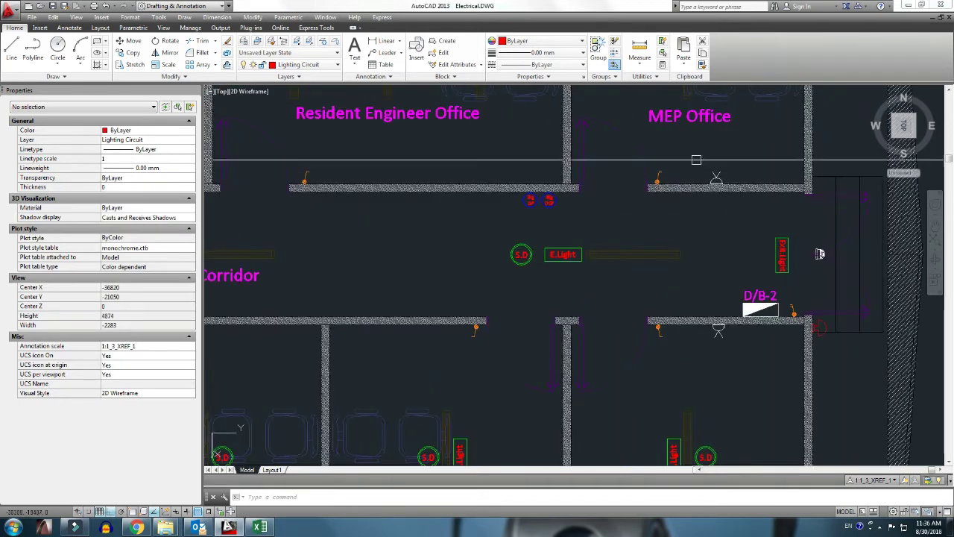
left_click(720, 177)
key("Escape")
scroll(775, 300, "up", 2)
left_click(798, 265)
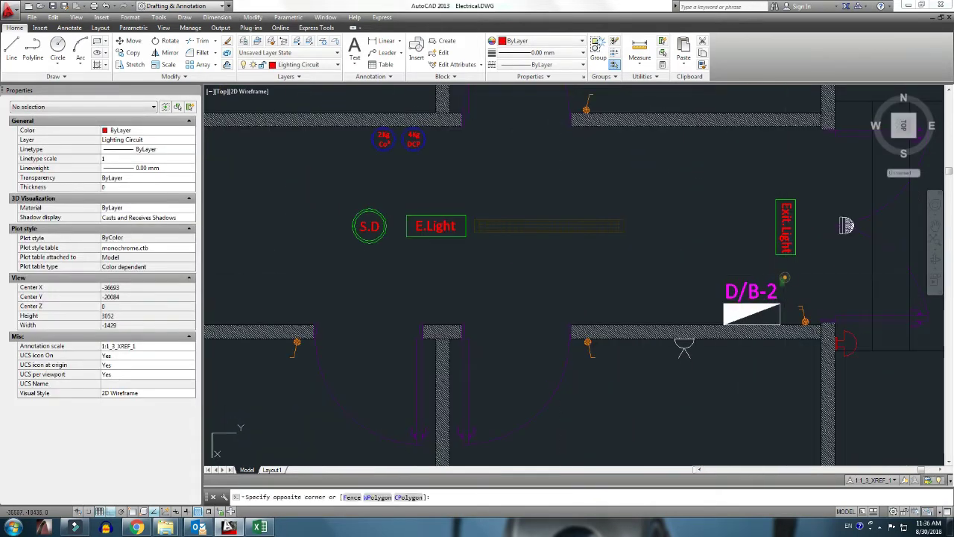
left_click(714, 313)
key("Escape")
scroll(721, 328, "up", 2)
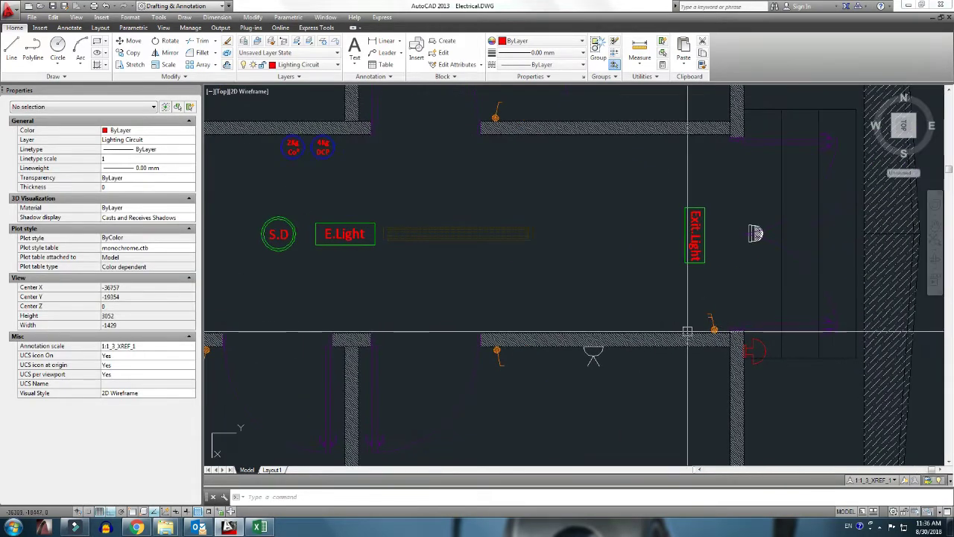
Step: Edit the D/B-2 label beside the corridor to read DB-LP
middle_click_drag(685, 334, 777, 326)
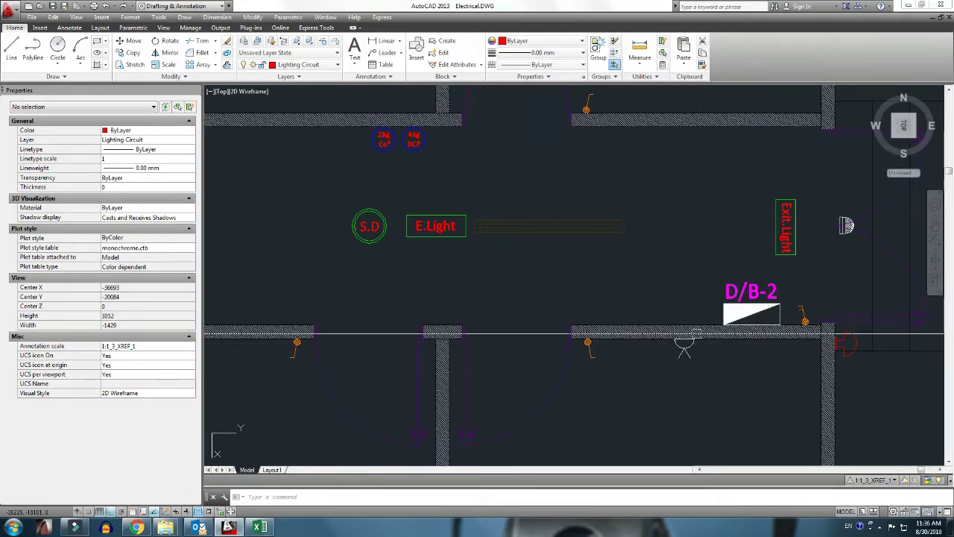
left_click(666, 301)
left_click(707, 388)
key("Escape")
double_click(751, 291)
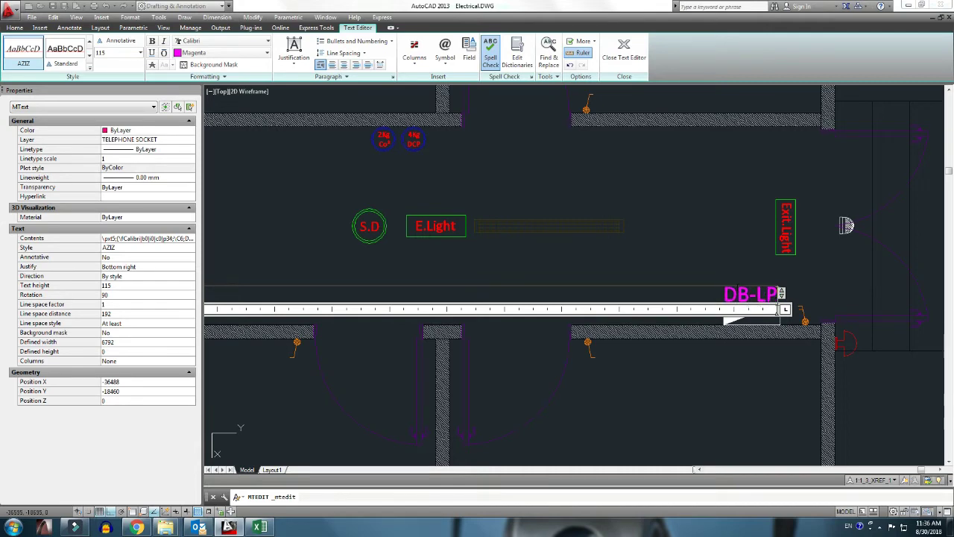
left_click(846, 225)
scroll(793, 240, "down", 2)
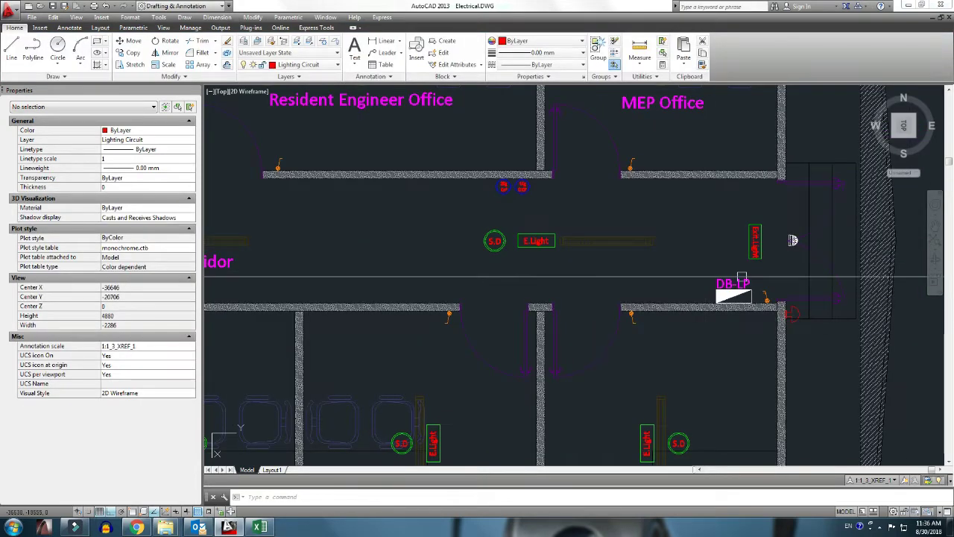
Step: Zoom into the Inspector office rooms and select a hatch under the MEP Office
middle_click_drag(775, 319, 762, 206)
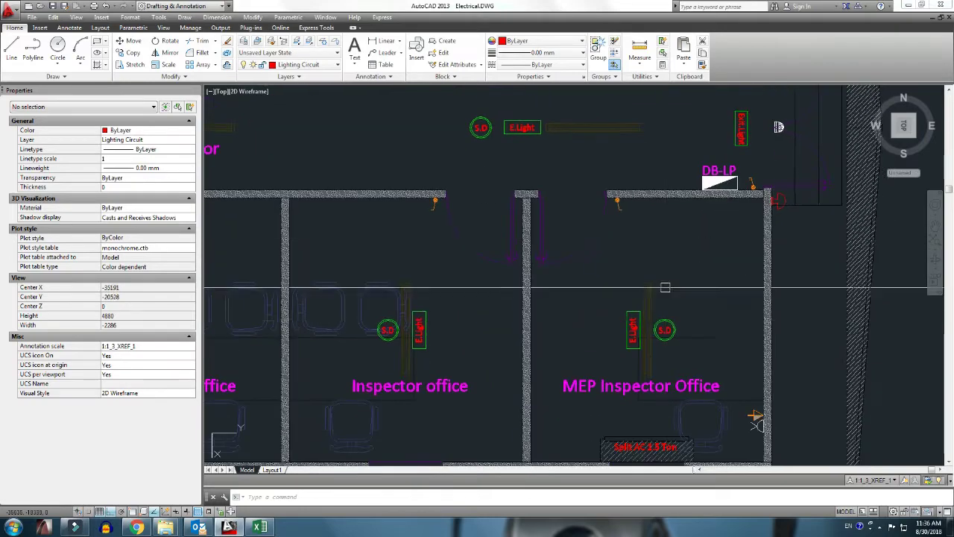
scroll(721, 399, "up", 2)
scroll(764, 404, "up", 3)
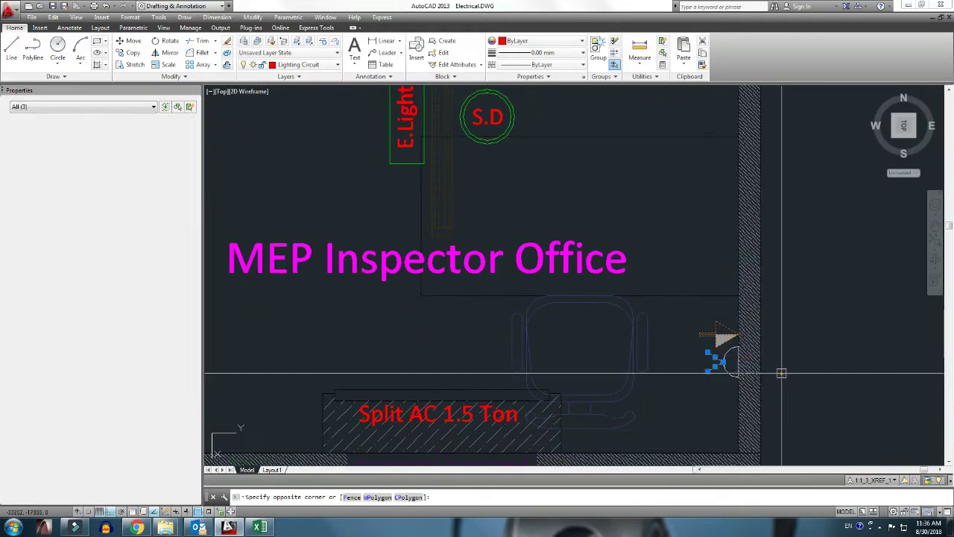
scroll(738, 396, "down", 3)
left_click(680, 360)
scroll(680, 360, "down", 5)
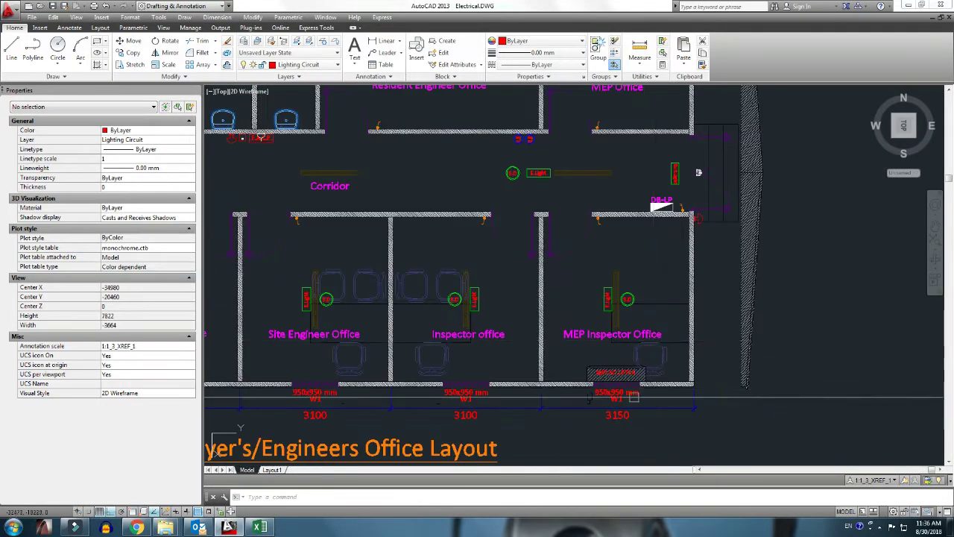
scroll(596, 313, "up", 5)
left_click(498, 329)
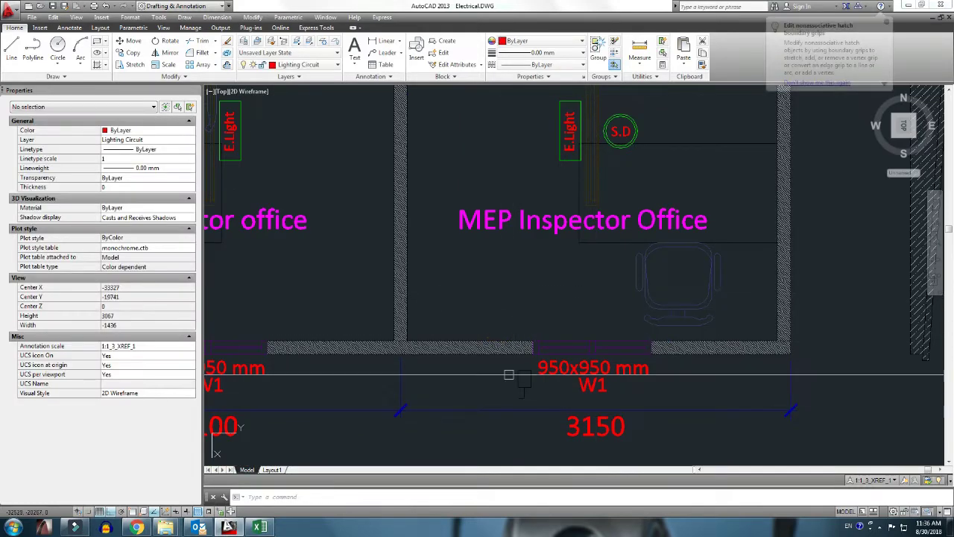
Step: Zoom out to the whole floor plan and cancel the pending selection
left_click(502, 362)
scroll(559, 439, "down", 3)
middle_click_drag(562, 439, 583, 457)
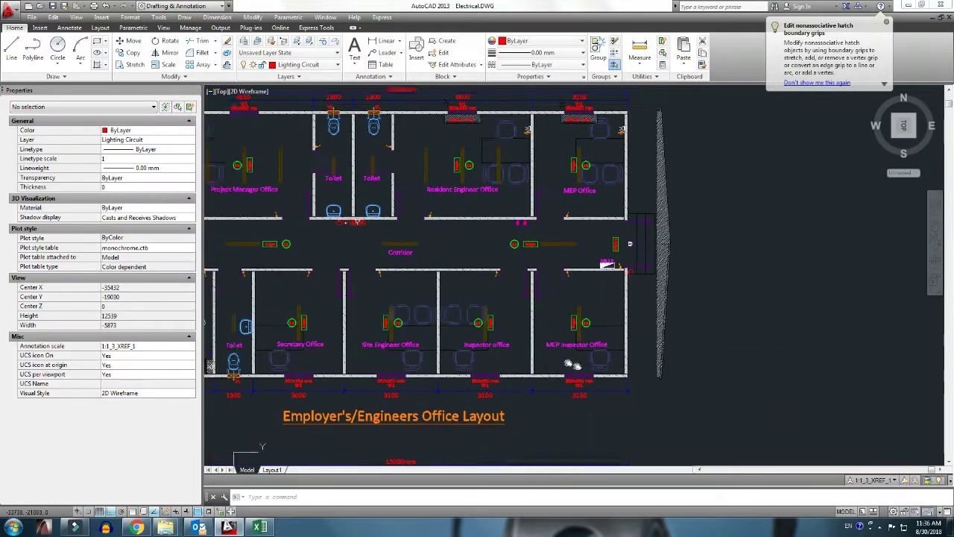
scroll(583, 457, "up", 1)
middle_click_drag(577, 323, 611, 360)
scroll(615, 160, "up", 4)
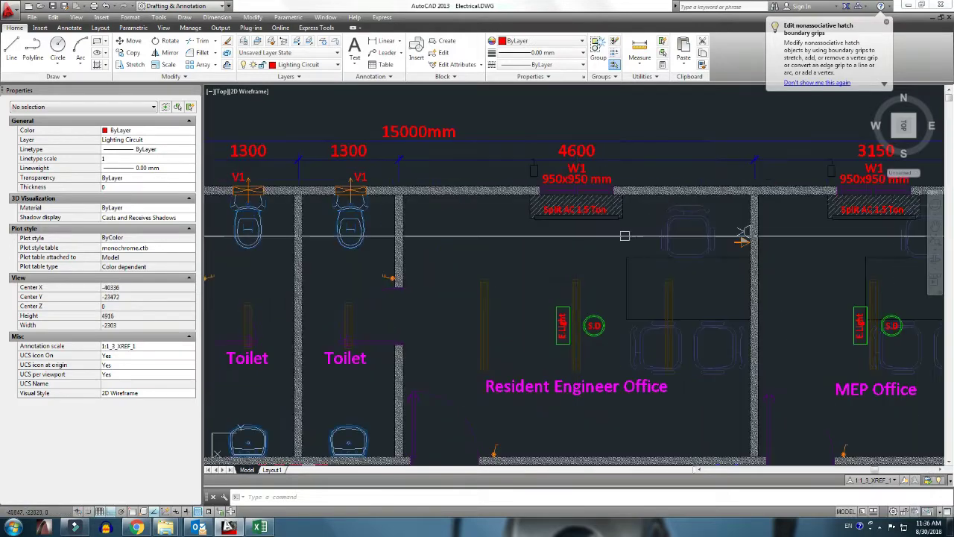
key("Escape")
Step: Select around the 4600 window dimension, then clear the selection
scroll(544, 177, "up", 2)
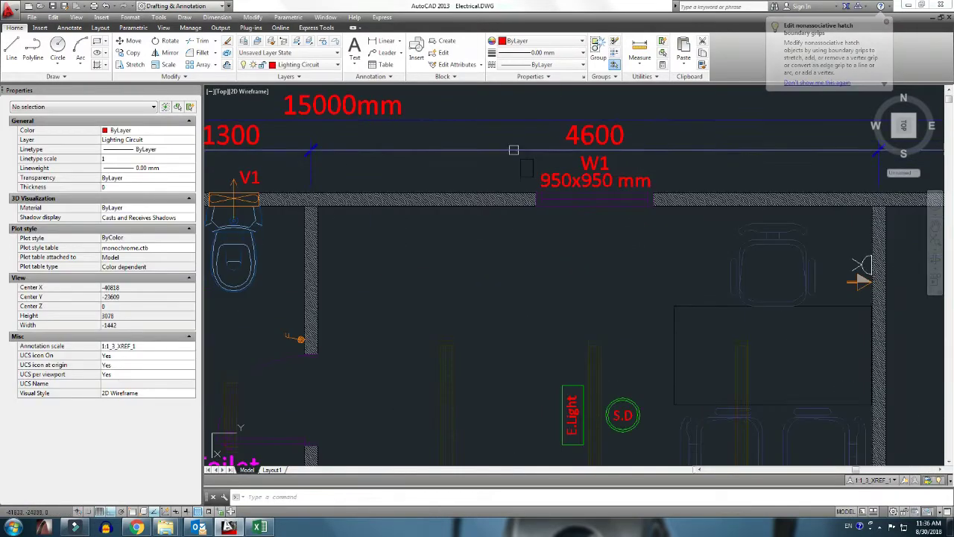
left_click(521, 157)
key("Escape")
left_click(503, 141)
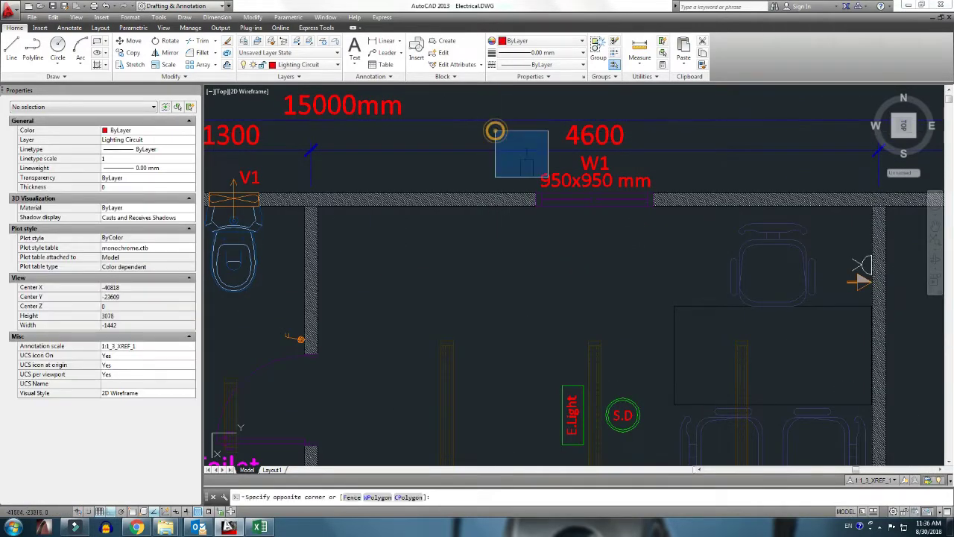
left_click(554, 187)
scroll(523, 203, "down", 2)
scroll(738, 243, "up", 2)
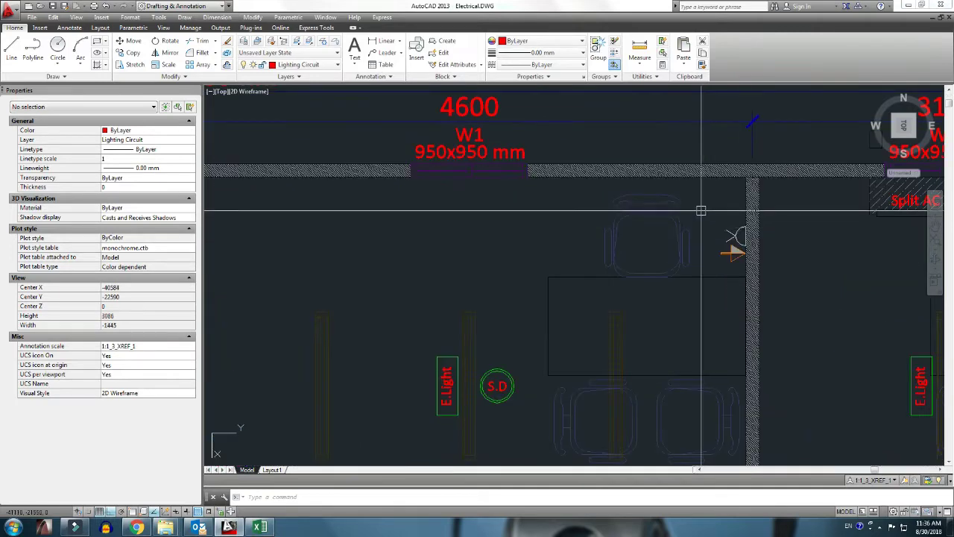
Step: Delete the Split AC 1.5 Ton block and its text under the 3150 W1 window
middle_click_drag(775, 307, 455, 307)
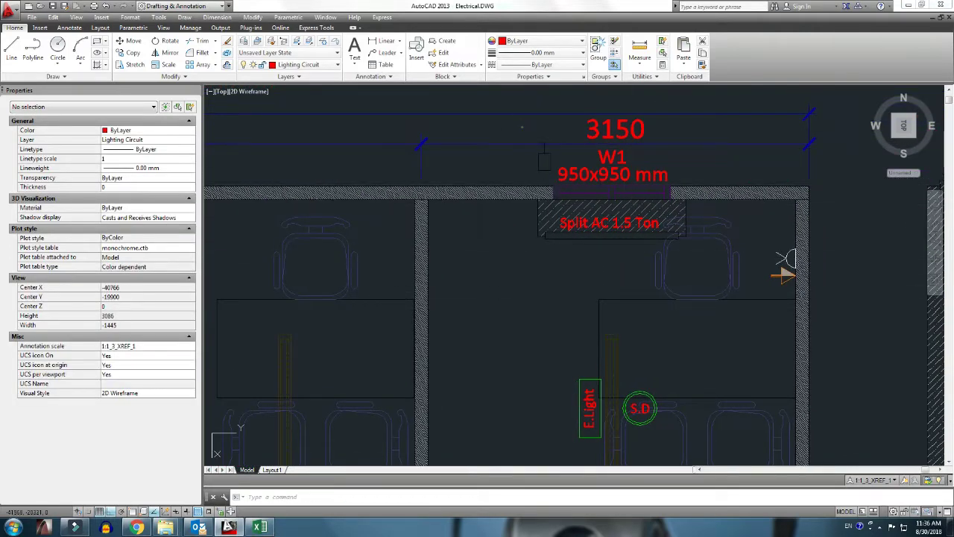
left_click(601, 256)
left_click(510, 208)
key("Delete")
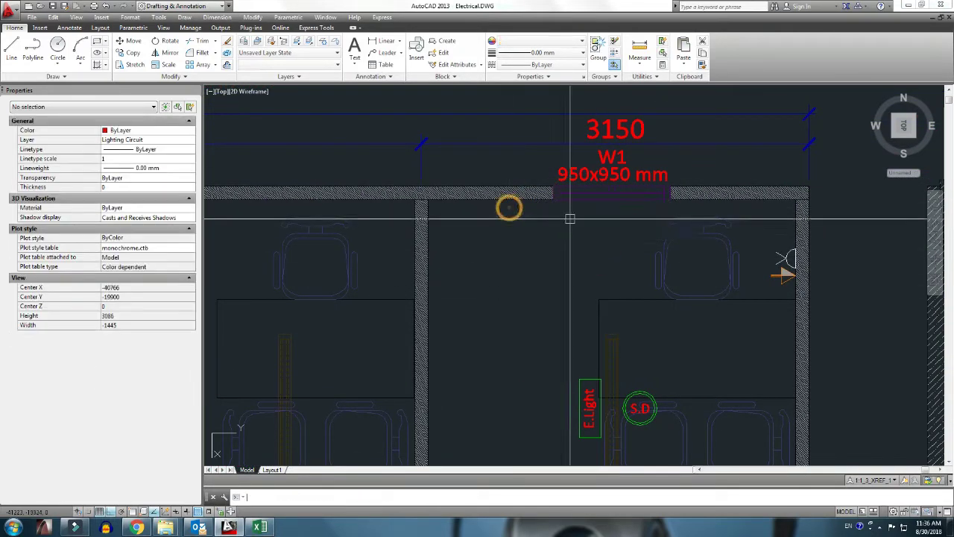
Step: Window-select near the right wall and pan to the Project Manager Office and Toilets
left_click(756, 228)
left_click(852, 309)
scroll(438, 333, "down", 2)
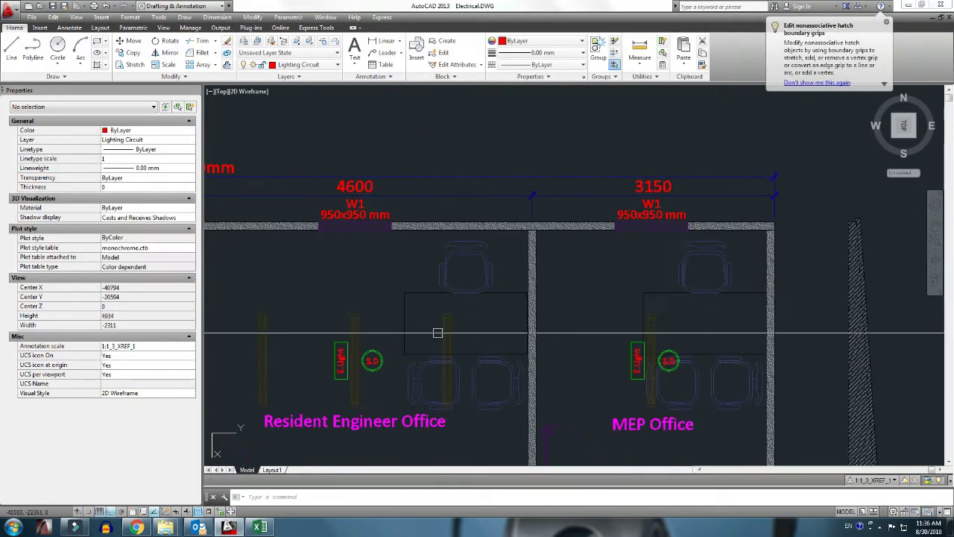
middle_click_drag(438, 332, 701, 335)
scroll(668, 272, "down", 2)
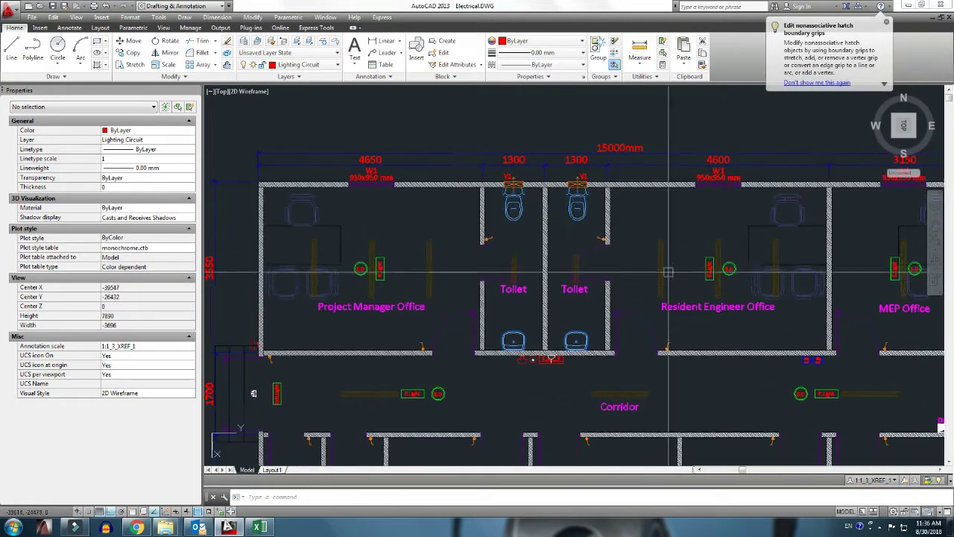
Step: Zoom out and pan until the original layout and its lower copy both show
scroll(395, 238, "down", 3)
scroll(395, 239, "down", 2)
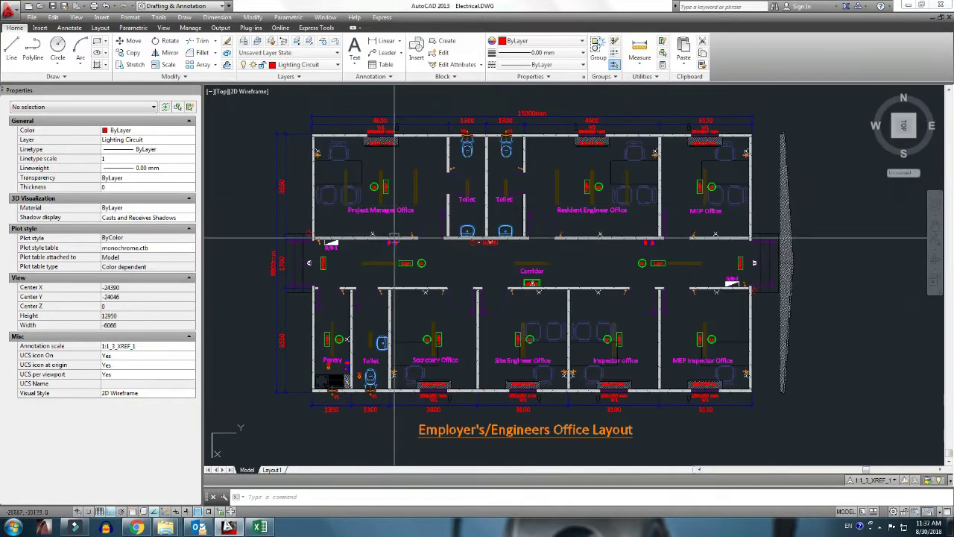
scroll(306, 183, "up", 3)
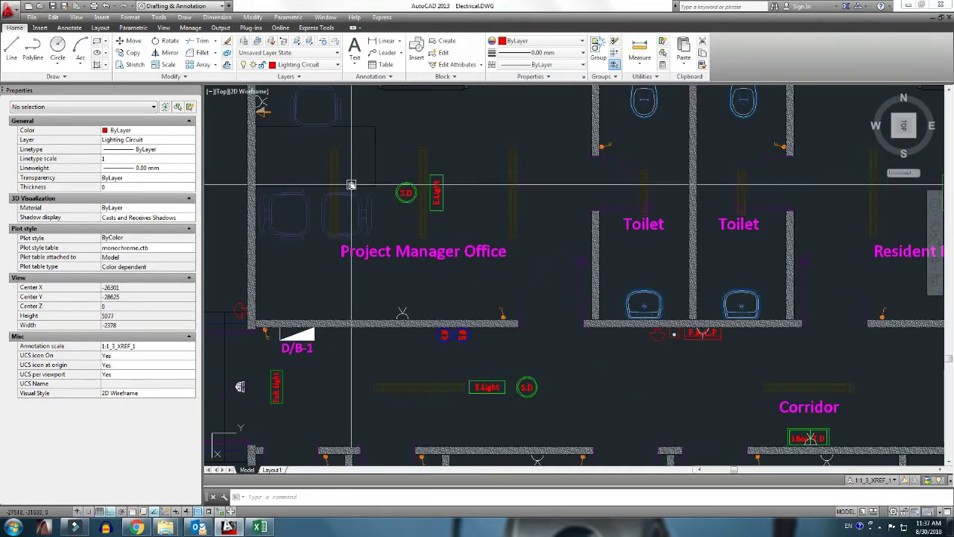
scroll(398, 206, "down", 1)
scroll(398, 207, "down", 2)
middle_click_drag(420, 401, 460, 224)
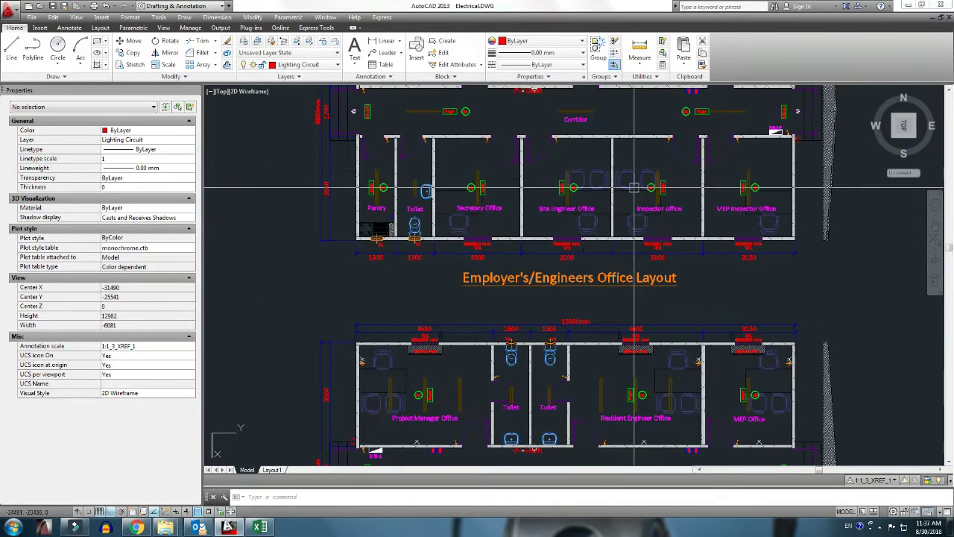
middle_click_drag(553, 337, 387, 278)
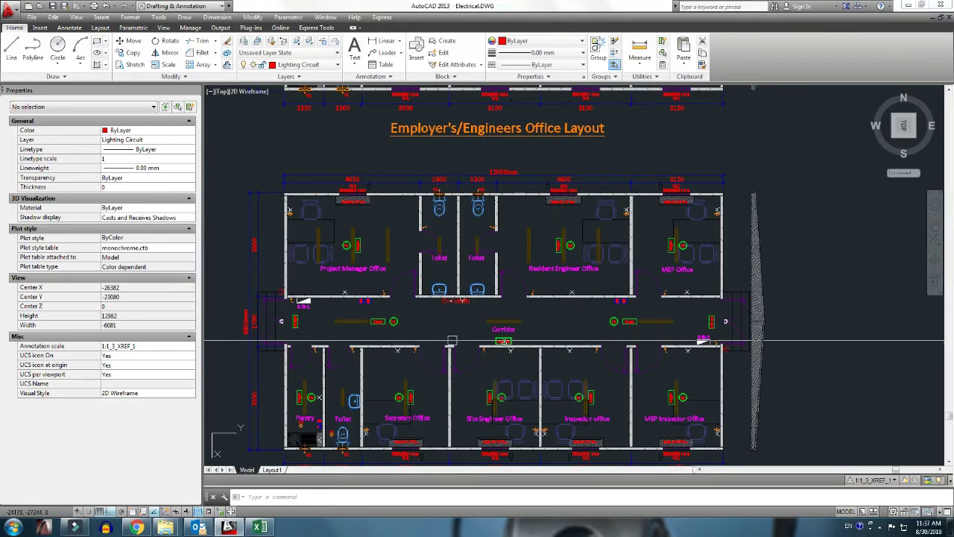
scroll(452, 341, "down", 2)
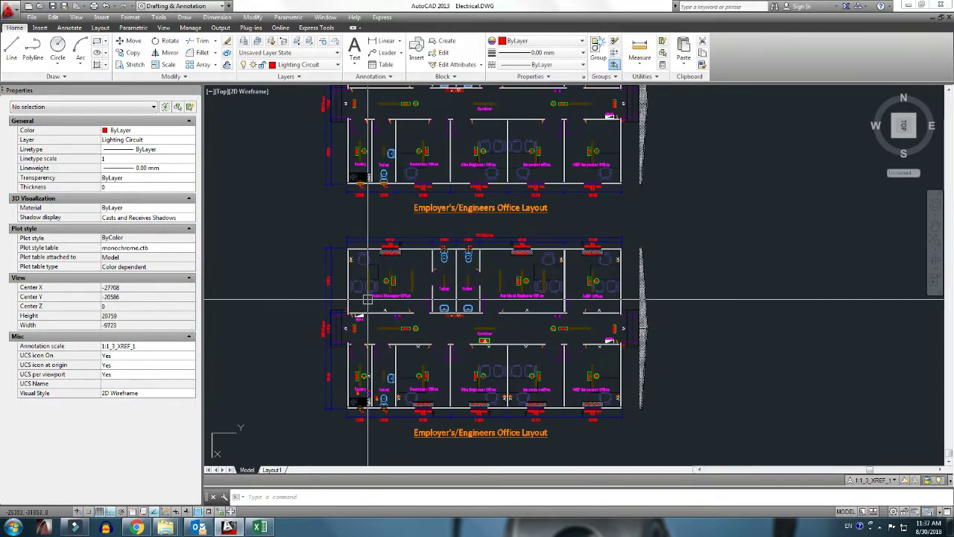
Step: Check the wall, lighting and polyline blocks in the Project Manager Office, clearing each selection
scroll(367, 299, "up", 4)
left_click(330, 341)
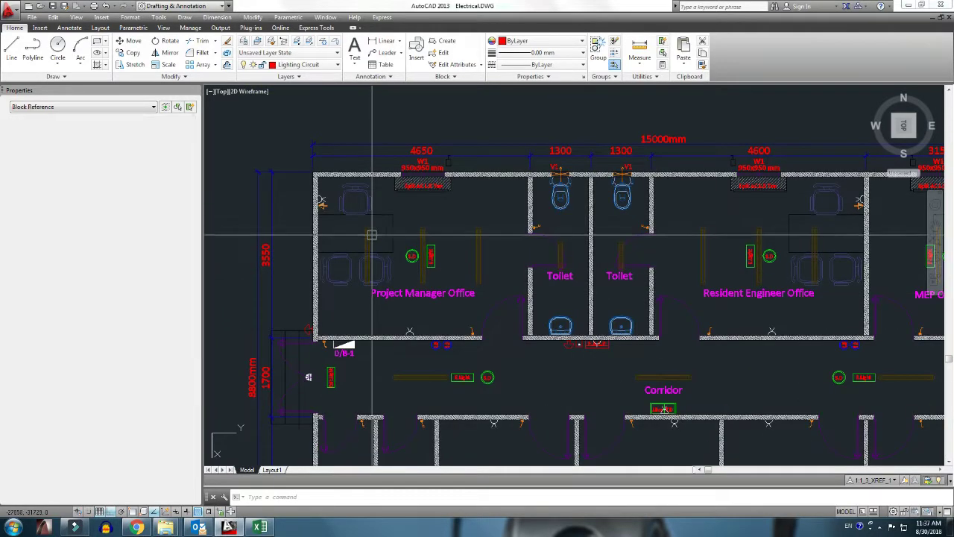
key("Escape")
left_click(425, 241)
key("Escape")
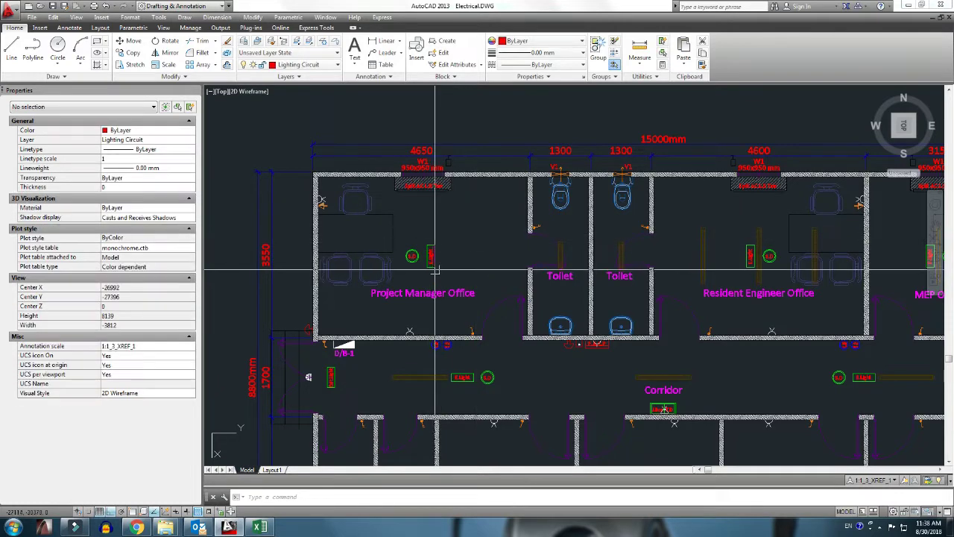
left_click(435, 268)
key("Escape")
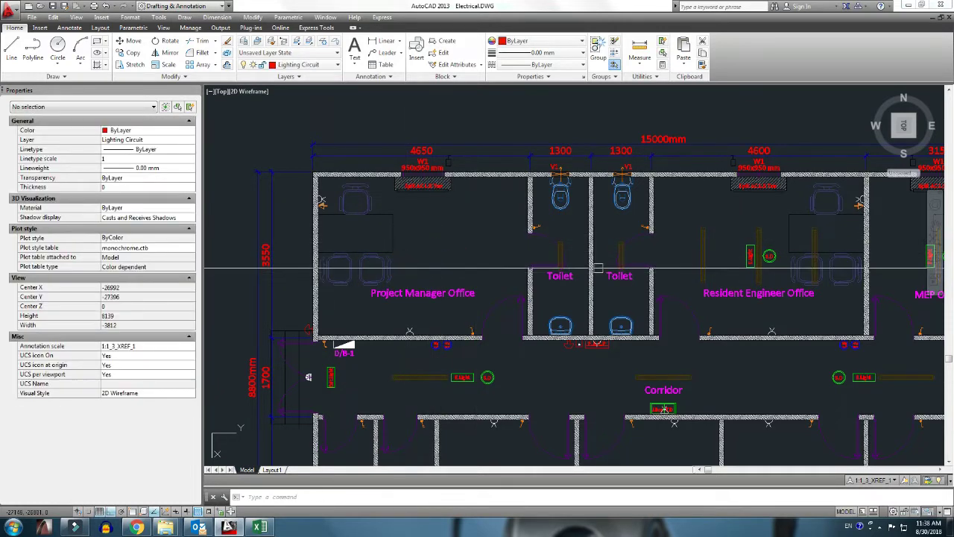
Step: Erase the orange fixtures by the toilet walls and the small circular block between the toilets
scroll(452, 244, "up", 3)
scroll(451, 244, "up", 2)
left_click(448, 234)
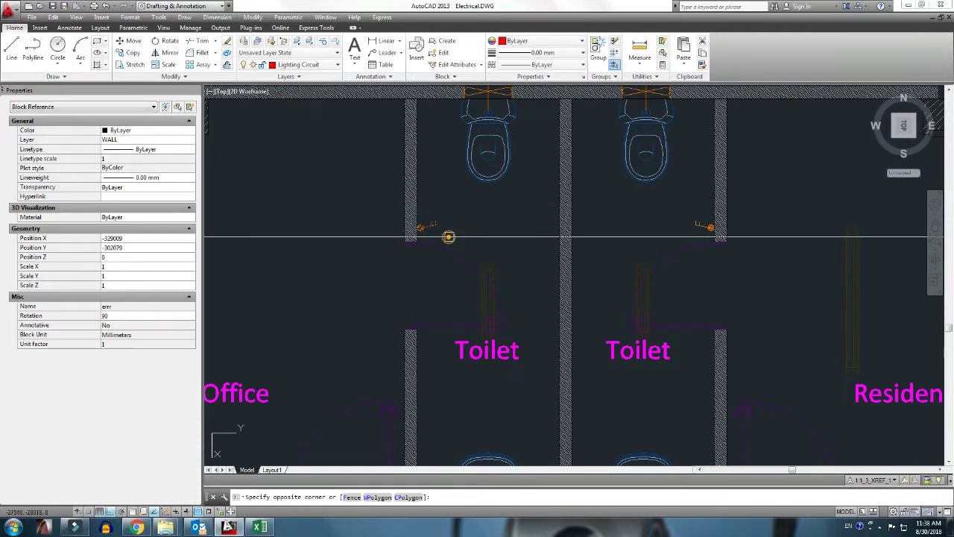
key("Delete")
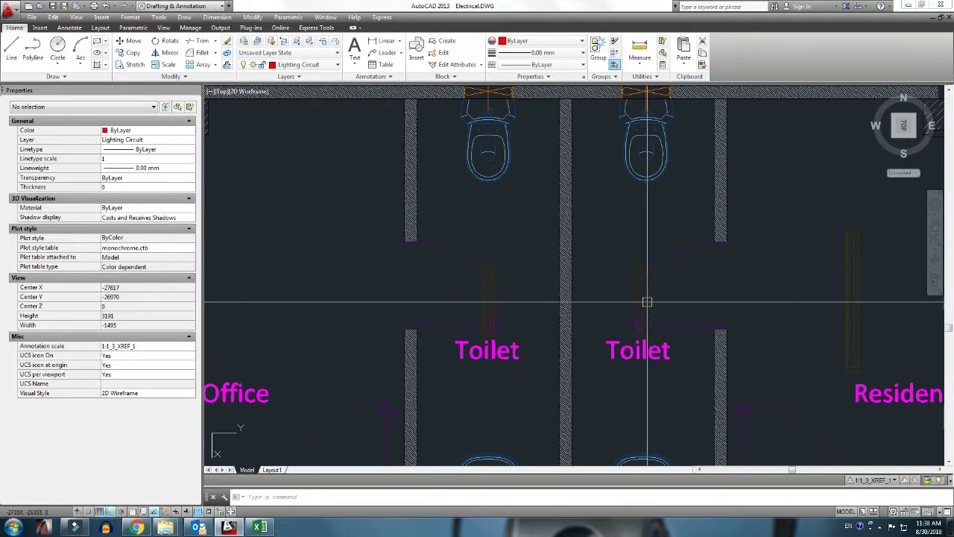
left_click(647, 302)
scroll(485, 263, "down", 5)
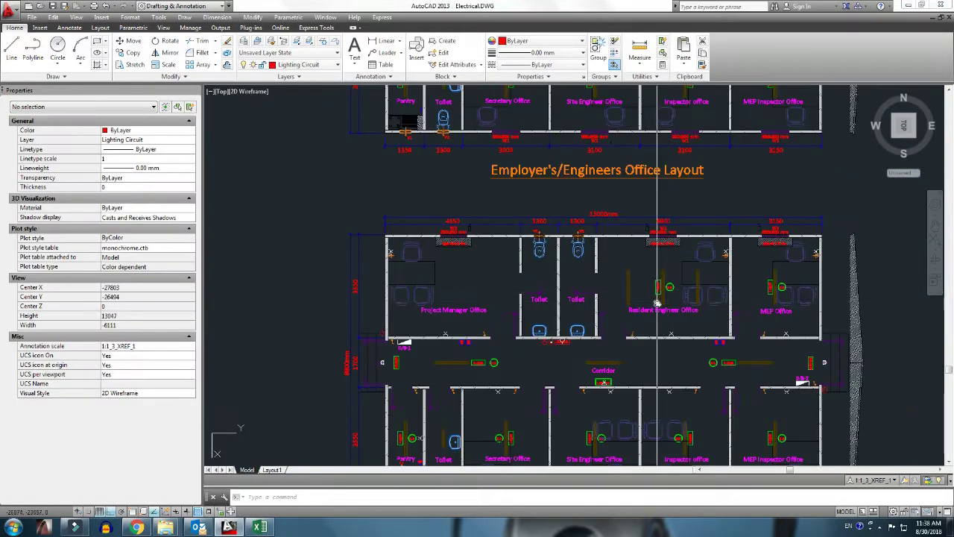
key("Delete")
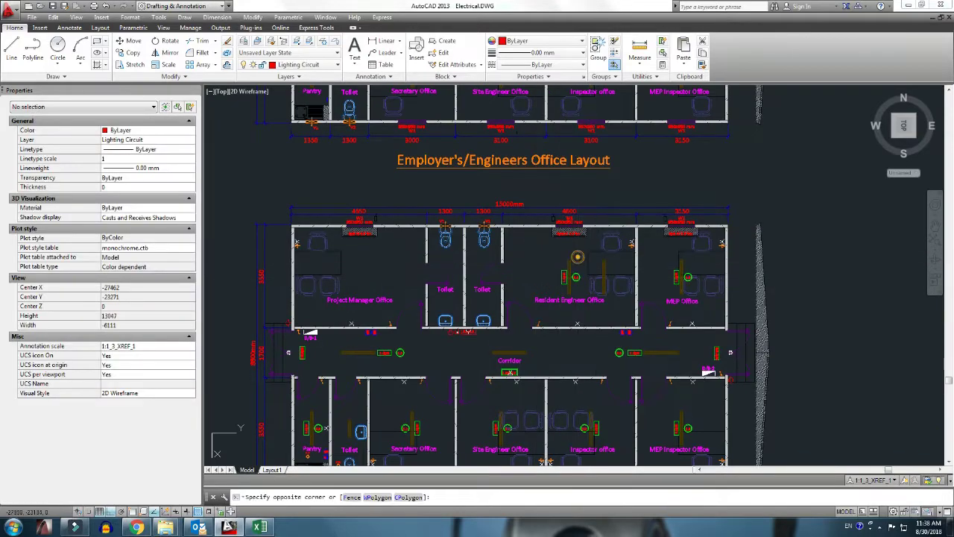
scroll(558, 278, "up", 4)
left_click(605, 239)
Step: Window-select and erase the E.Light symbol in the MEP Office
scroll(605, 239, "down", 2)
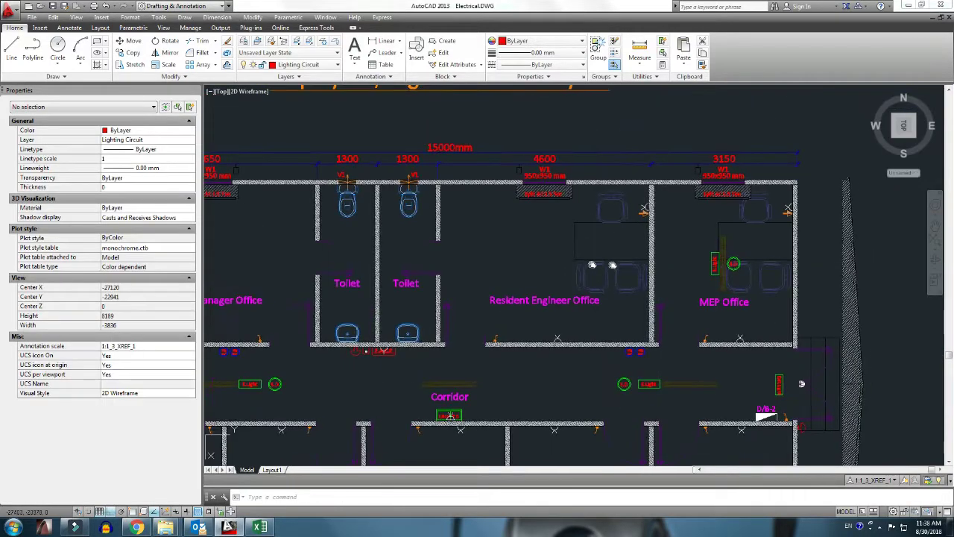
scroll(786, 254, "up", 3)
scroll(785, 253, "up", 1)
left_click(573, 196)
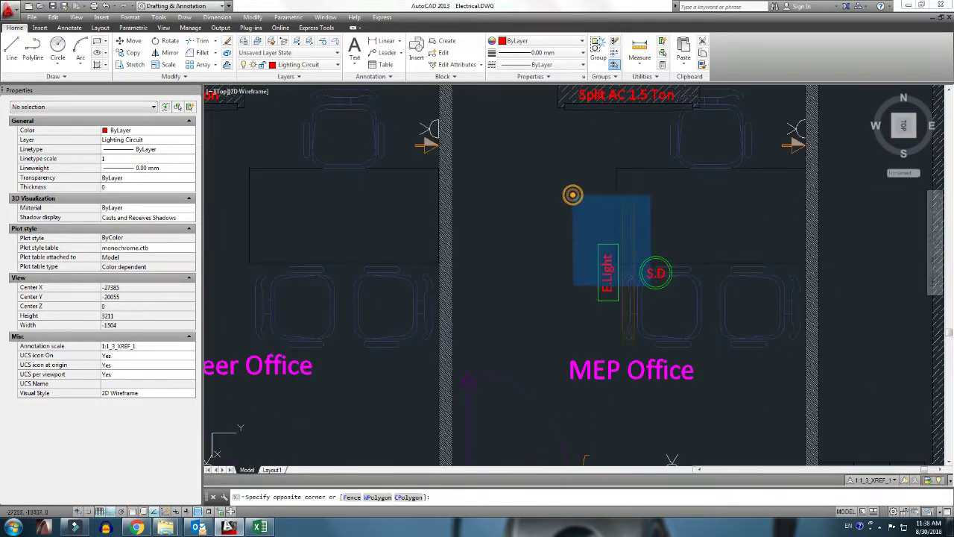
left_click(650, 285)
key("Delete")
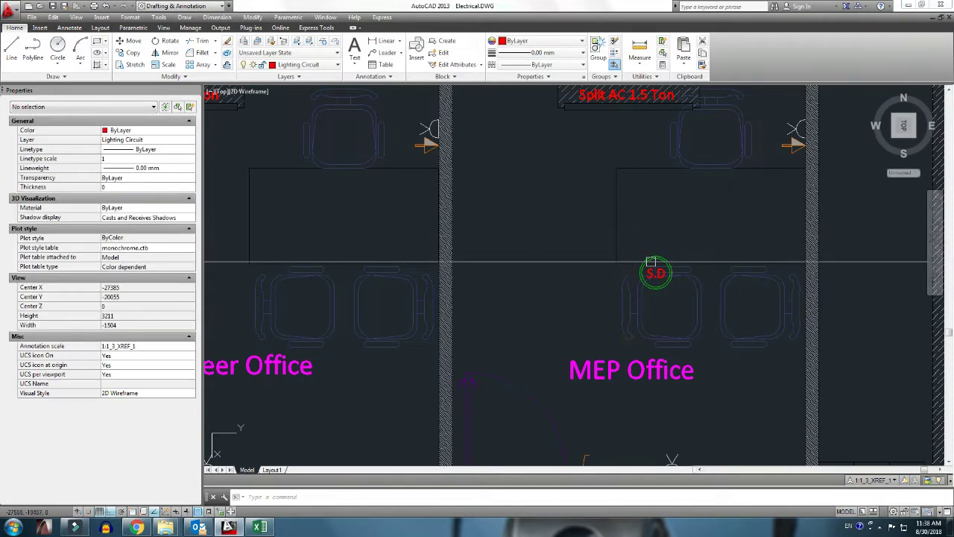
scroll(656, 257, "up", 3)
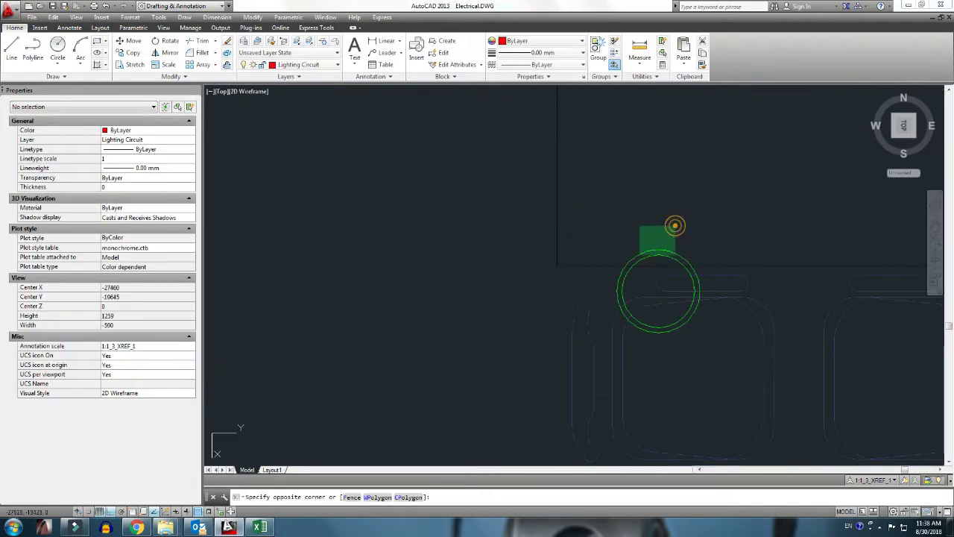
key("Escape")
scroll(656, 246, "down", 3)
scroll(633, 261, "down", 5)
Step: Erase the corridor S.D, E.Light and nearby fixture
middle_click_drag(615, 346, 615, 216)
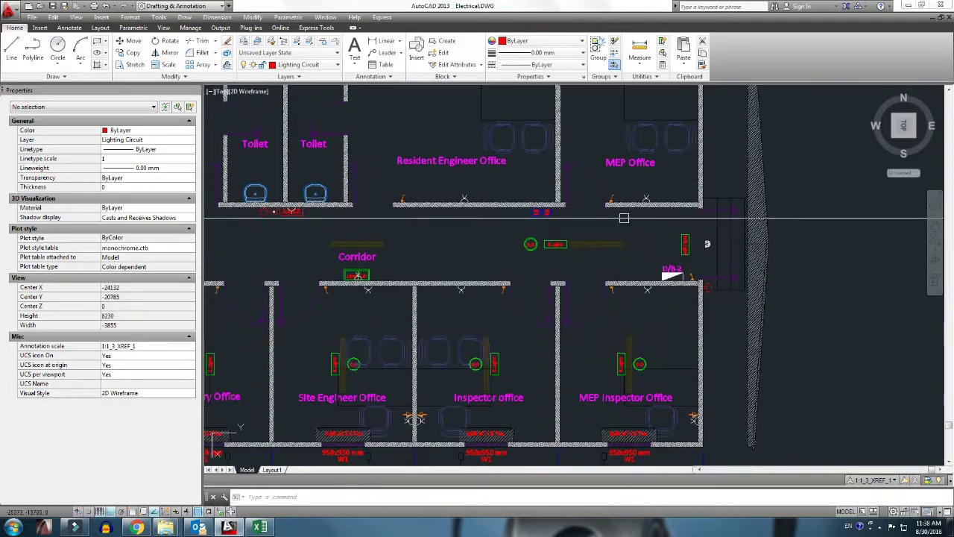
scroll(615, 216, "up", 4)
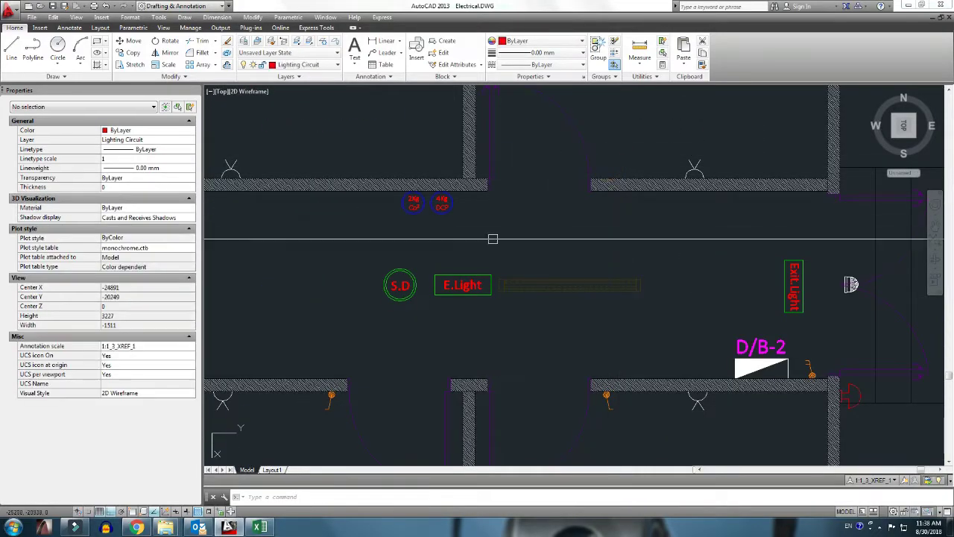
middle_click_drag(626, 271, 645, 195)
left_click(633, 188)
left_click(315, 236)
key("Delete")
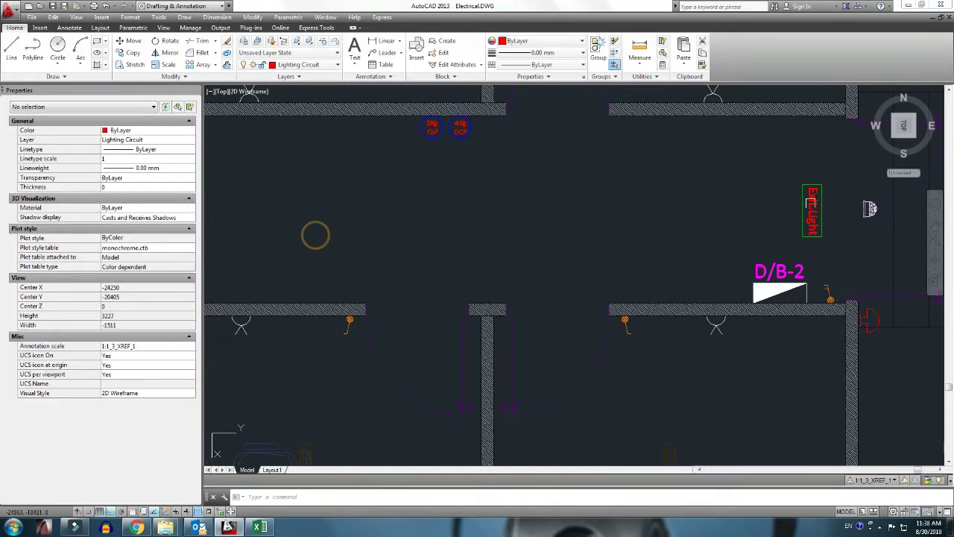
Step: Erase the corridor Exit Light
middle_click_drag(315, 236, 127, 256)
left_click(603, 185)
left_click(682, 275)
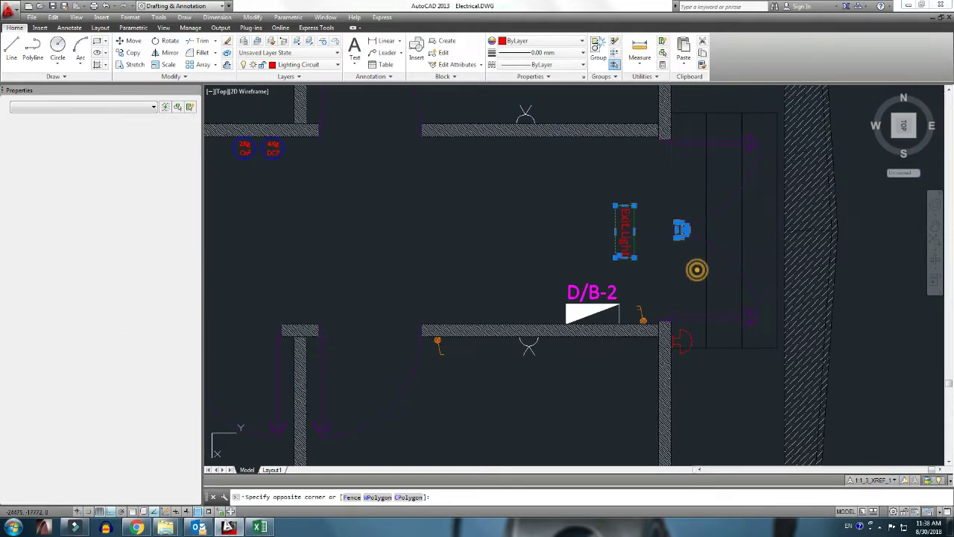
key("Delete")
Step: Erase the D/B-2 label and triangle, plus the orange wall switch
mouse_move(646, 381)
middle_mouse_down()
mouse_move(683, 291)
mouse_move(678, 246)
middle_mouse_up()
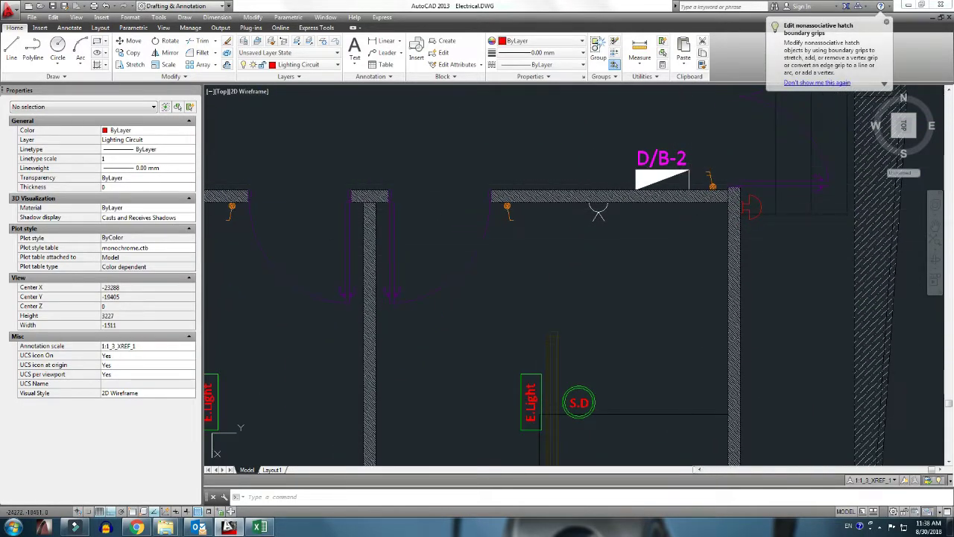
left_click(686, 132)
left_click(619, 182)
key("Delete")
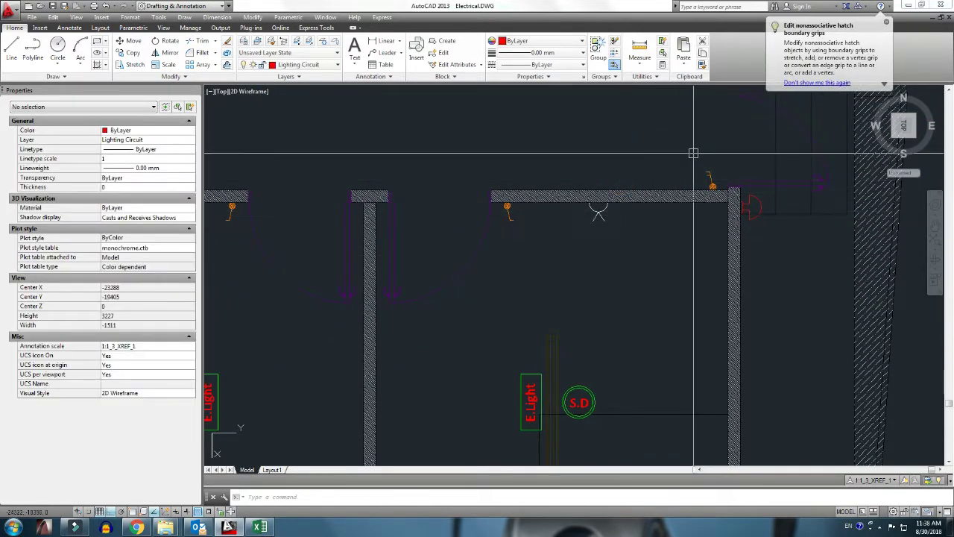
left_click(693, 152)
left_click(735, 214)
key("Delete")
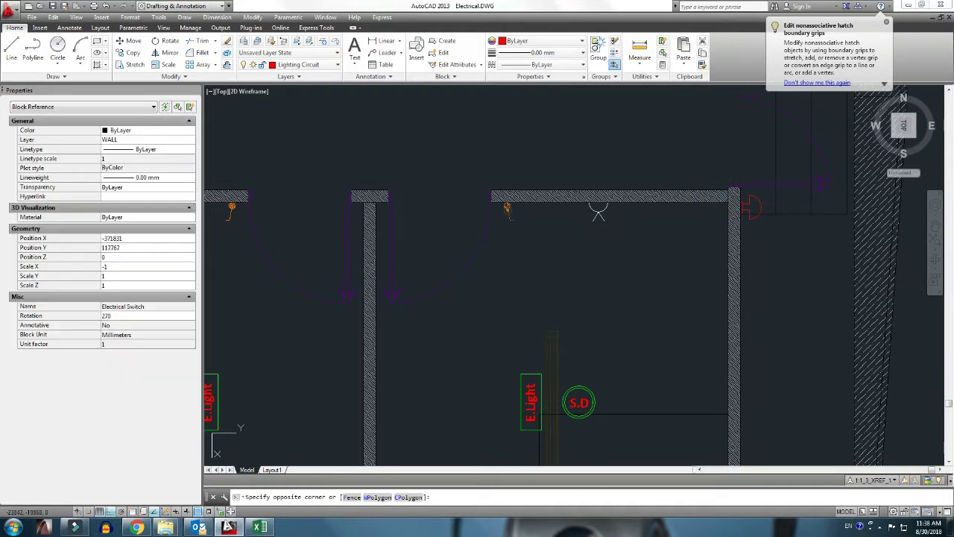
Step: Erase the MEP Inspector Office symbols, including its E.Light
middle_click_drag(491, 306, 537, 208)
left_click(537, 210)
left_click(661, 380)
key("Delete")
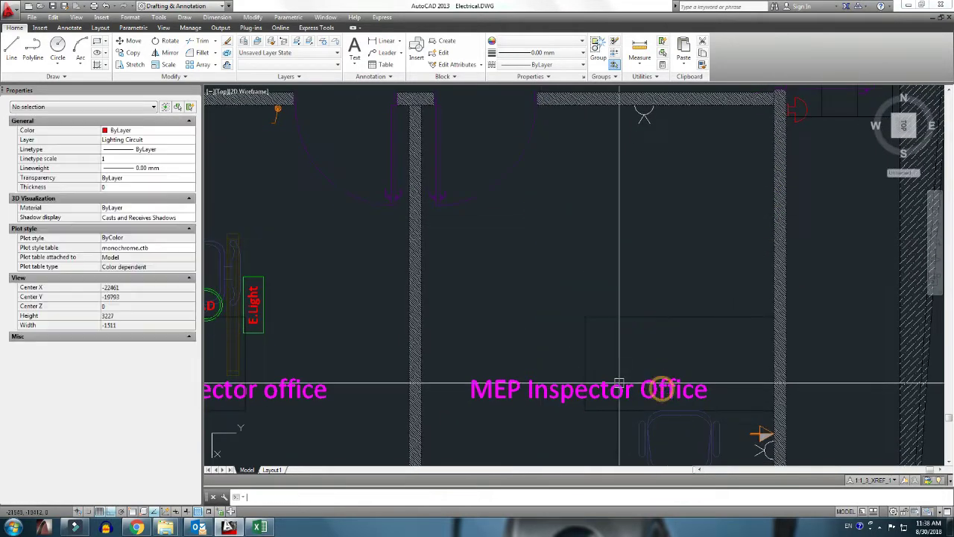
middle_click_drag(650, 389, 645, 363)
left_click(524, 328)
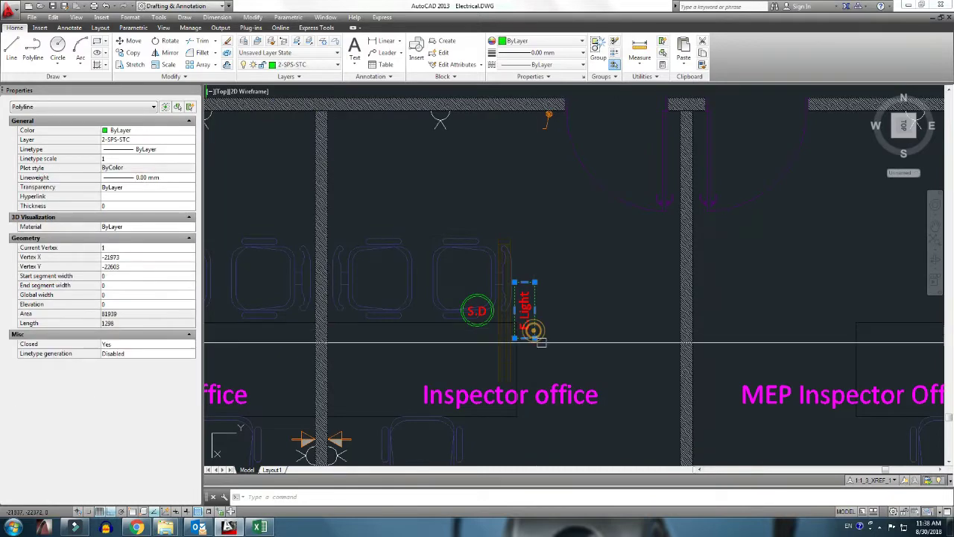
left_click(540, 305)
left_click(528, 292)
key("Delete")
Step: Erase the leftover thin vertical line and the Inspector office S.D symbol
left_click(511, 243)
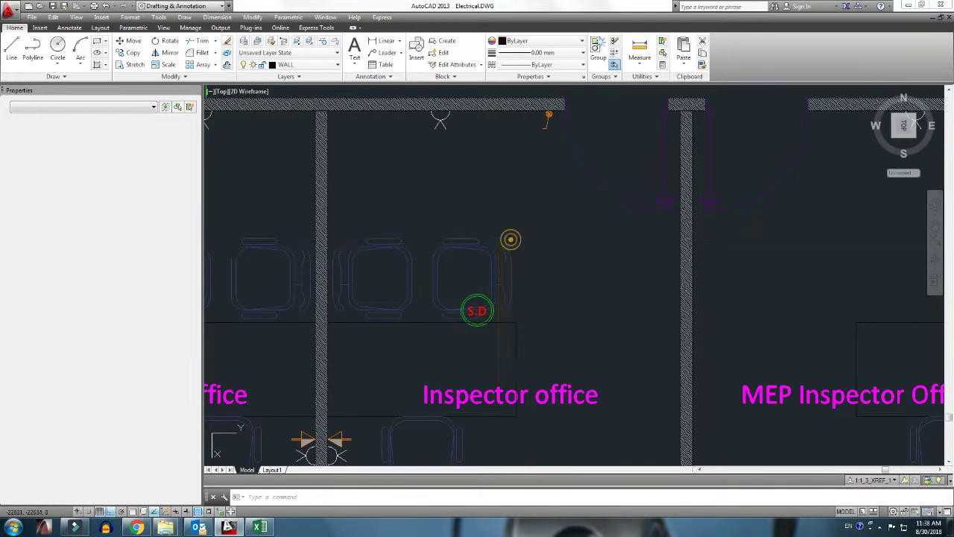
key("Delete")
left_click(496, 342)
key("Delete")
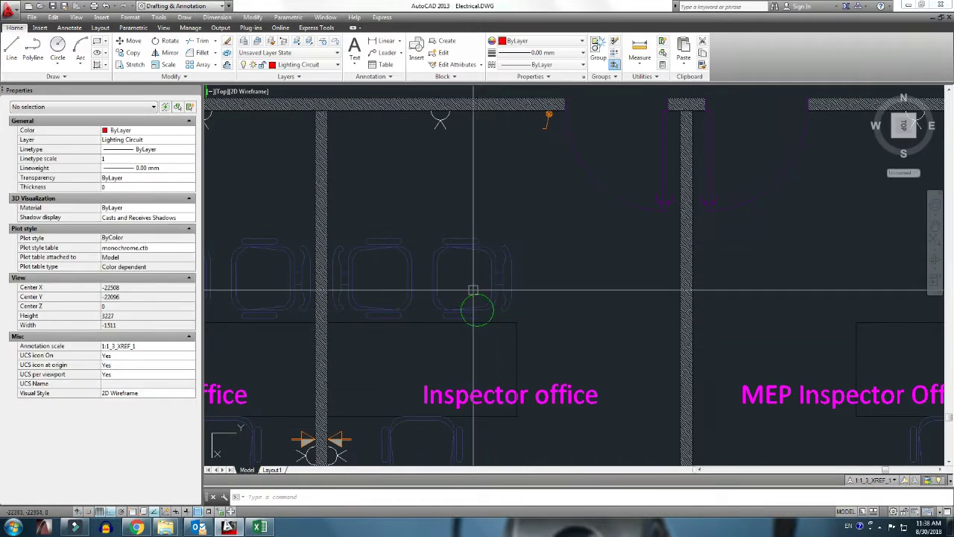
left_click(550, 149)
key("Delete")
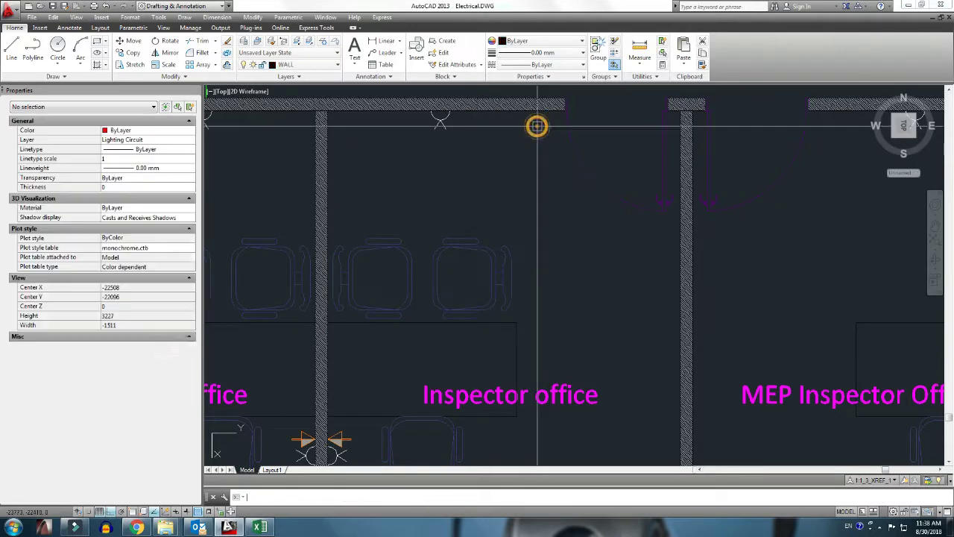
Step: Erase the Site Engineer Office E.Light and S.D symbols
scroll(537, 125, "down", 5)
scroll(476, 185, "up", 3)
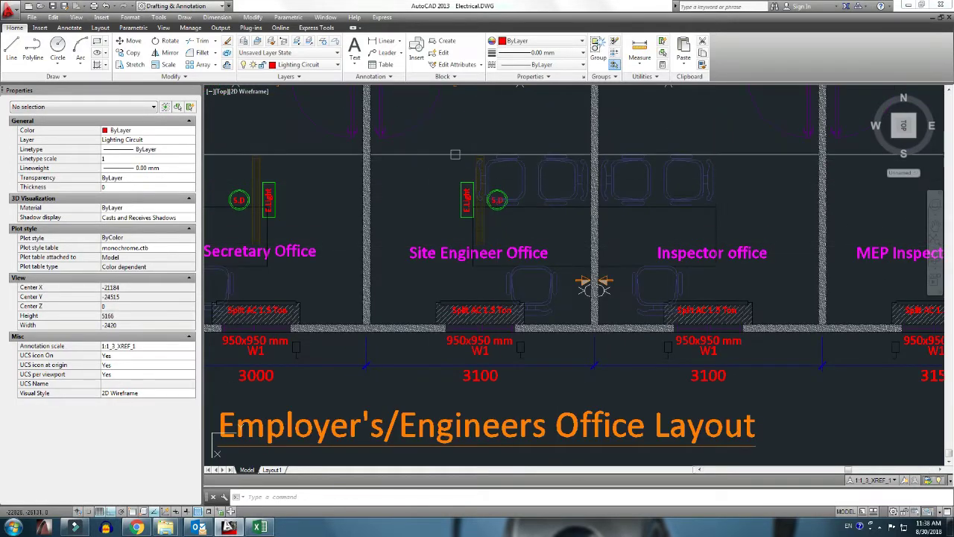
left_click(455, 176)
key("Delete")
scroll(494, 211, "up", 3)
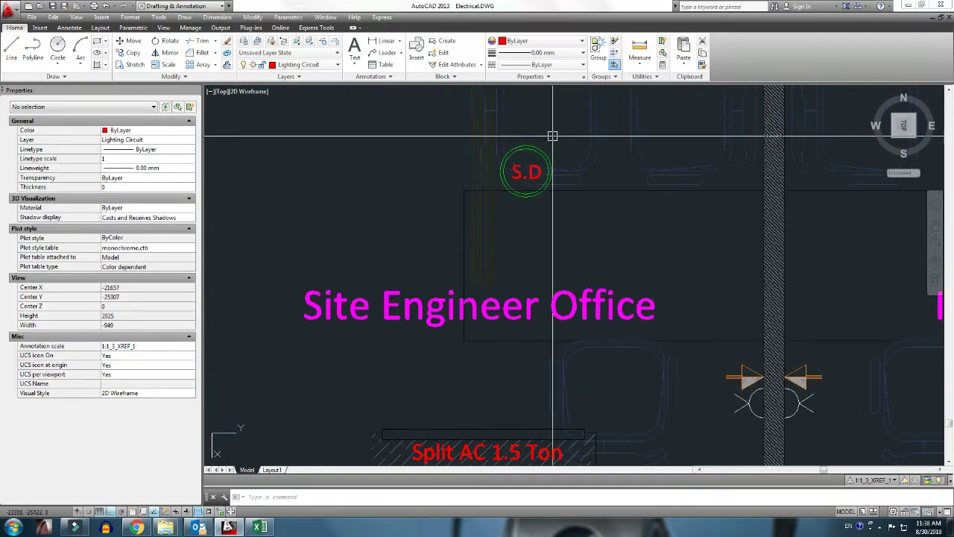
left_click(553, 136)
scroll(537, 157, "up", 3)
scroll(481, 213, "up", 2)
key("Delete")
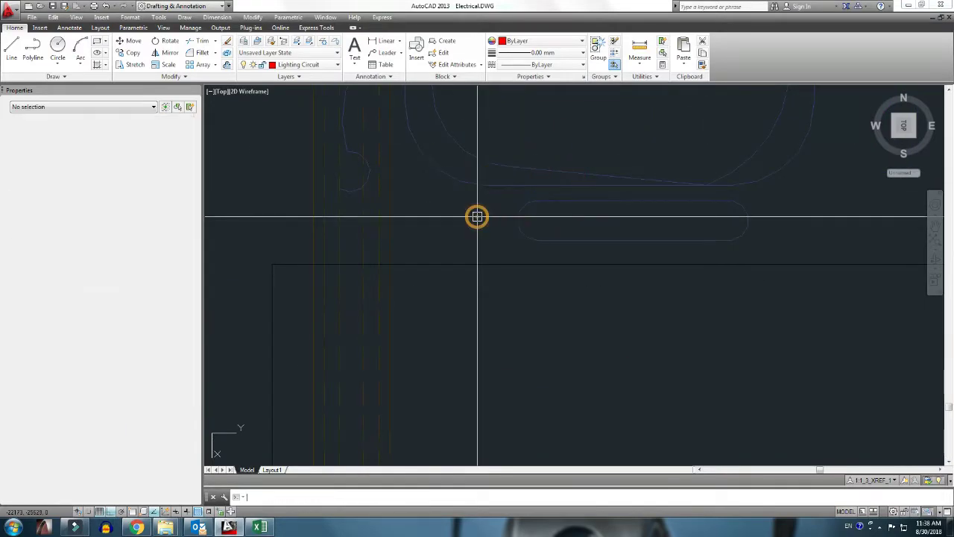
scroll(375, 215, "down", 5)
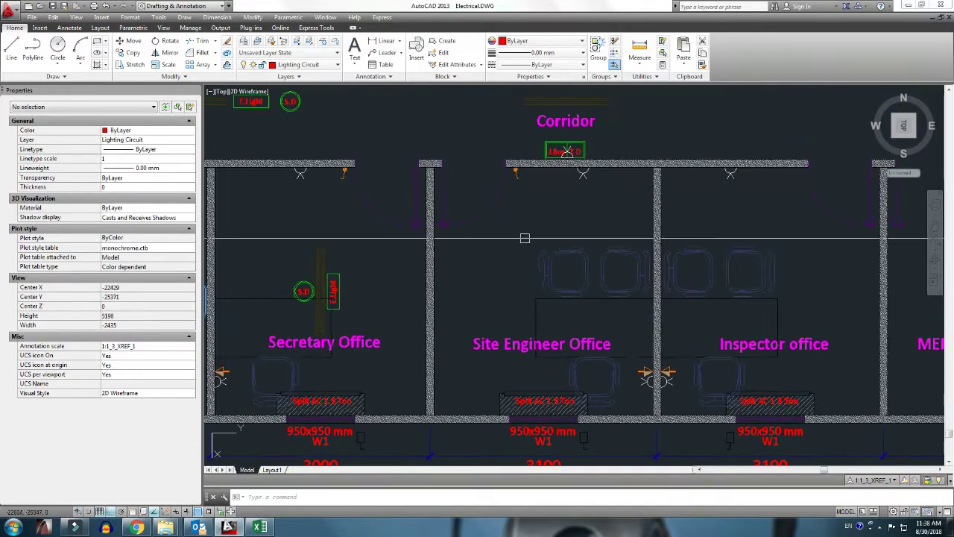
scroll(507, 196, "down", 2)
scroll(507, 195, "up", 6)
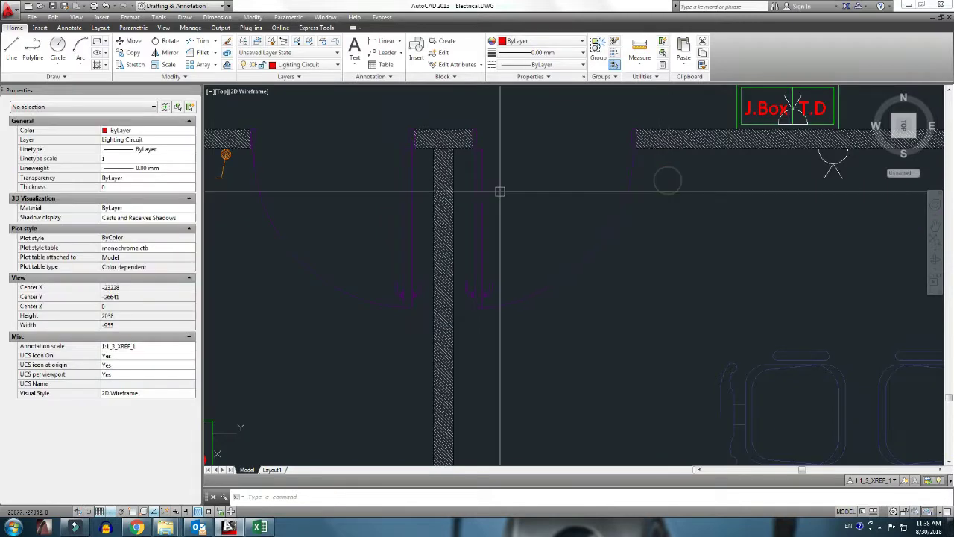
scroll(500, 192, "down", 4)
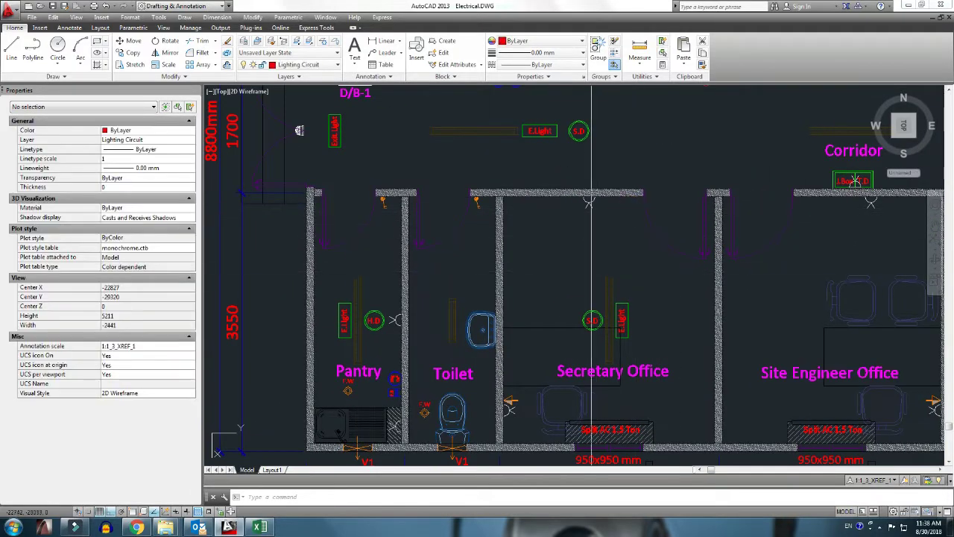
left_click_drag(649, 354, 573, 260)
key("Delete")
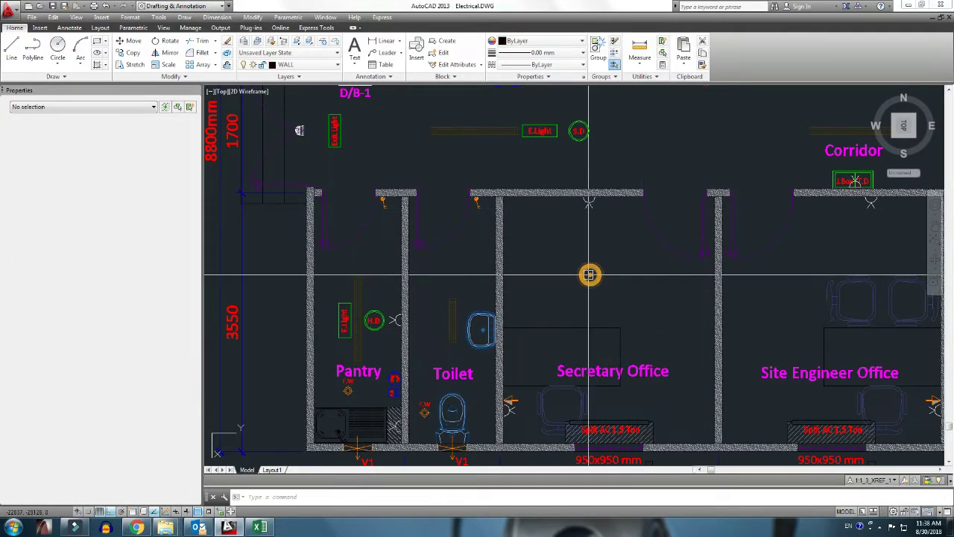
left_click(383, 202)
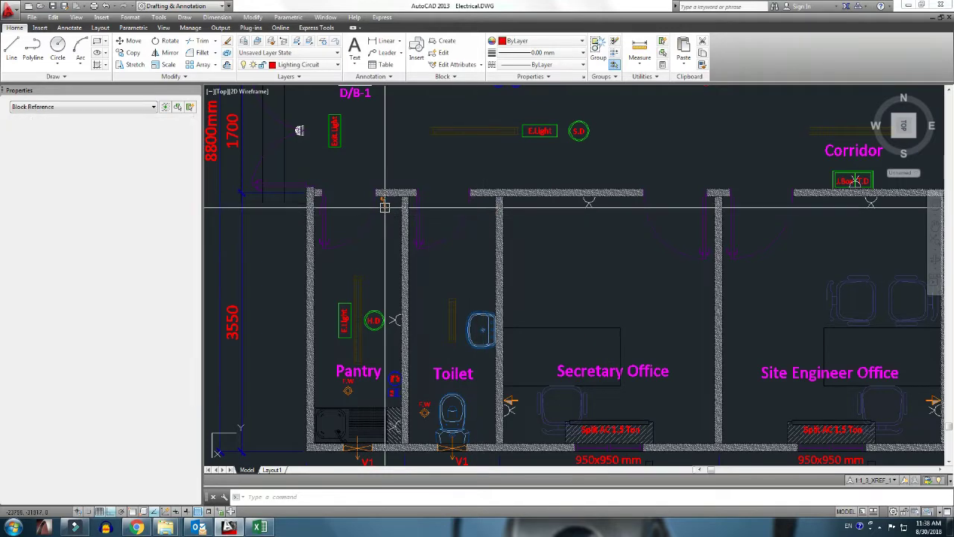
key("Delete")
left_click(602, 153)
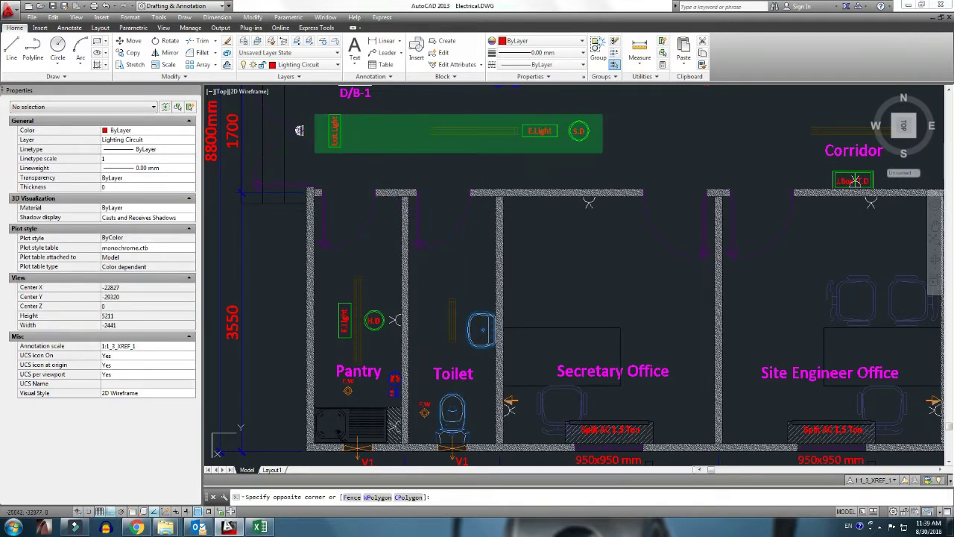
left_click(283, 128)
key("Delete")
scroll(296, 117, "up", 5)
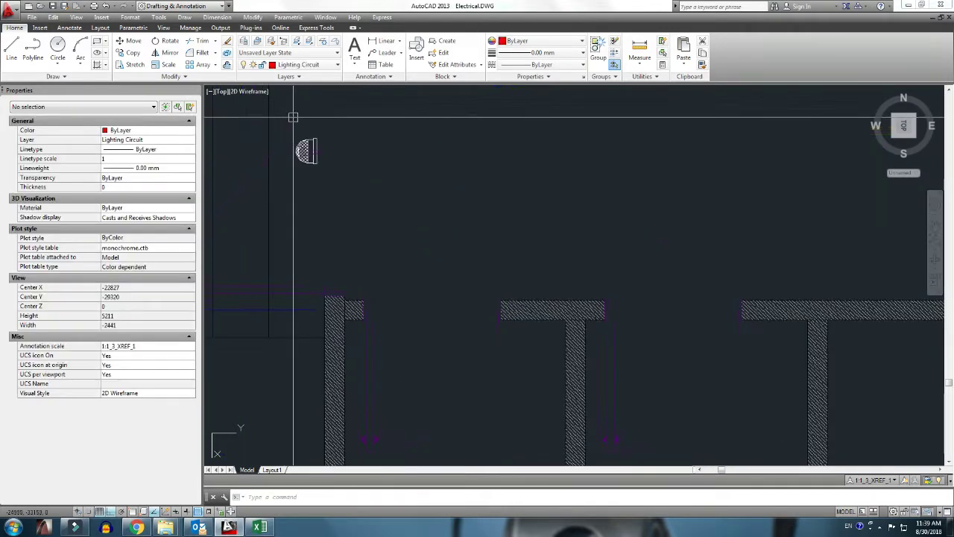
left_click(294, 120)
left_click(355, 207)
scroll(375, 215, "up", 2)
key("Delete")
scroll(376, 214, "down", 5)
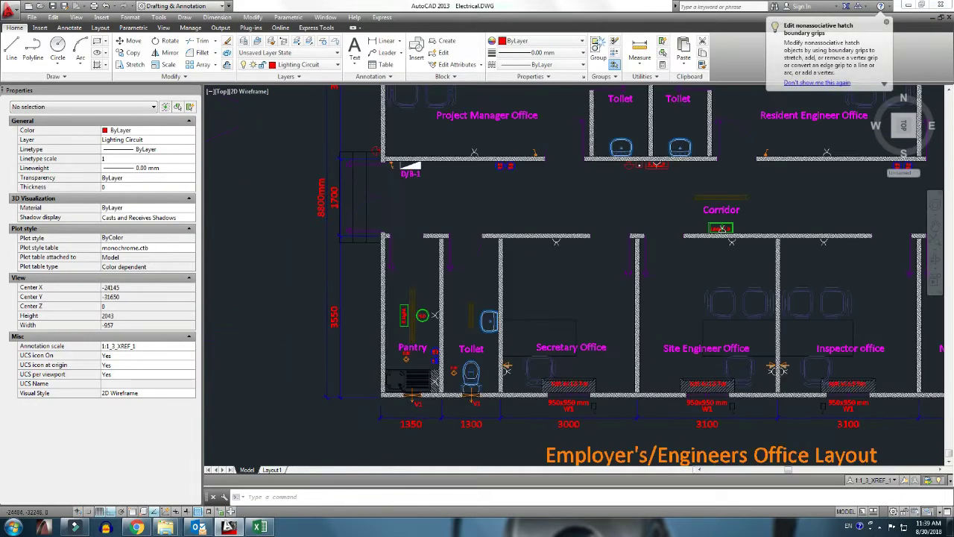
scroll(532, 347, "down", 3)
scroll(466, 184, "up", 5)
scroll(537, 187, "up", 4)
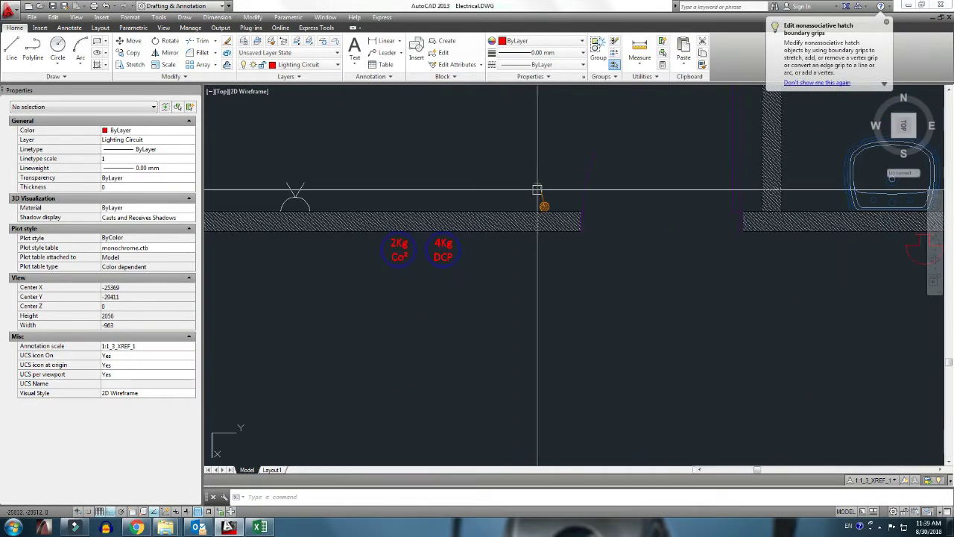
left_click(537, 187)
scroll(650, 231, "down", 7)
scroll(760, 195, "up", 2)
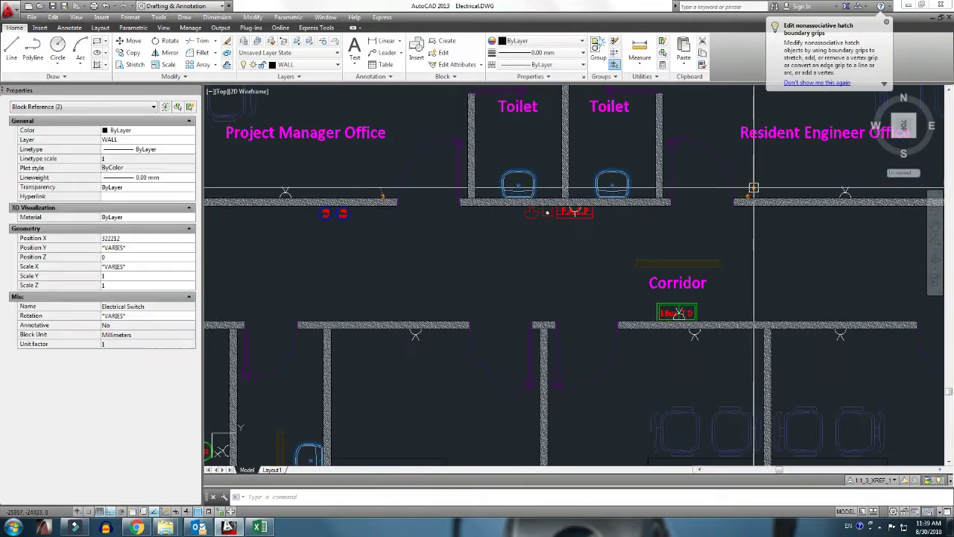
key("Escape")
mouse_move(248, 309)
middle_mouse_down()
mouse_move(487, 261)
mouse_move(487, 128)
middle_mouse_up()
scroll(443, 275, "up", 5)
left_click(461, 216)
left_click(386, 302)
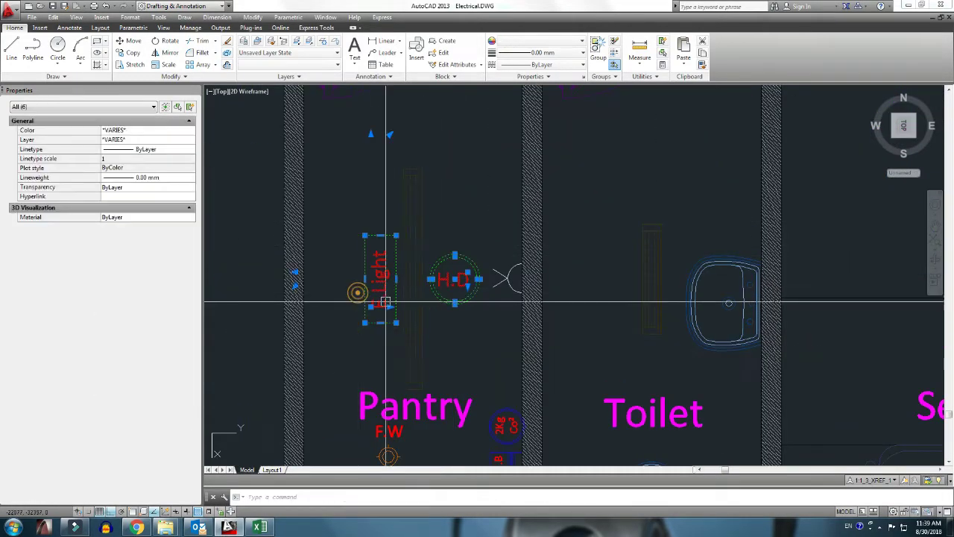
middle_click_drag(385, 301, 112, 298)
key("Escape")
left_click(358, 213)
scroll(358, 220, "down", 6)
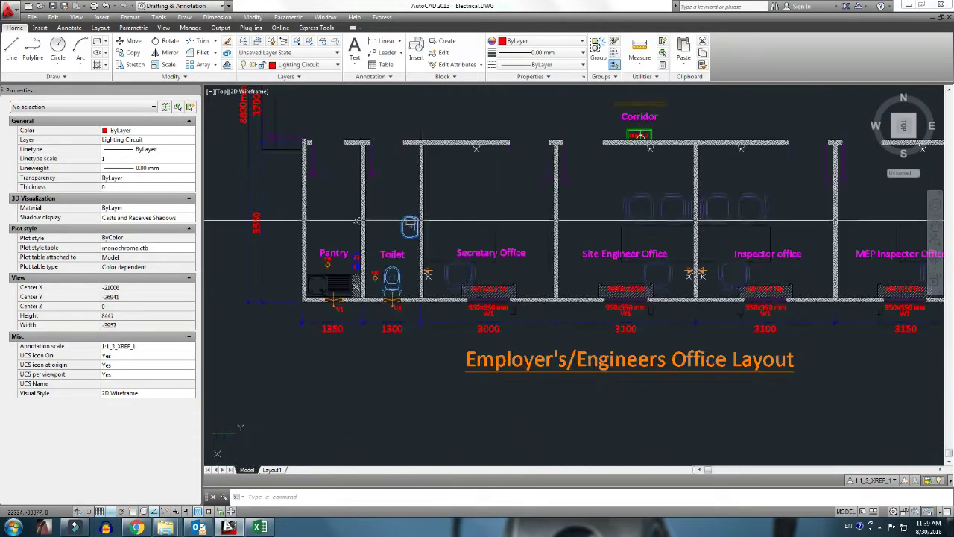
scroll(389, 273, "up", 5)
key("Escape")
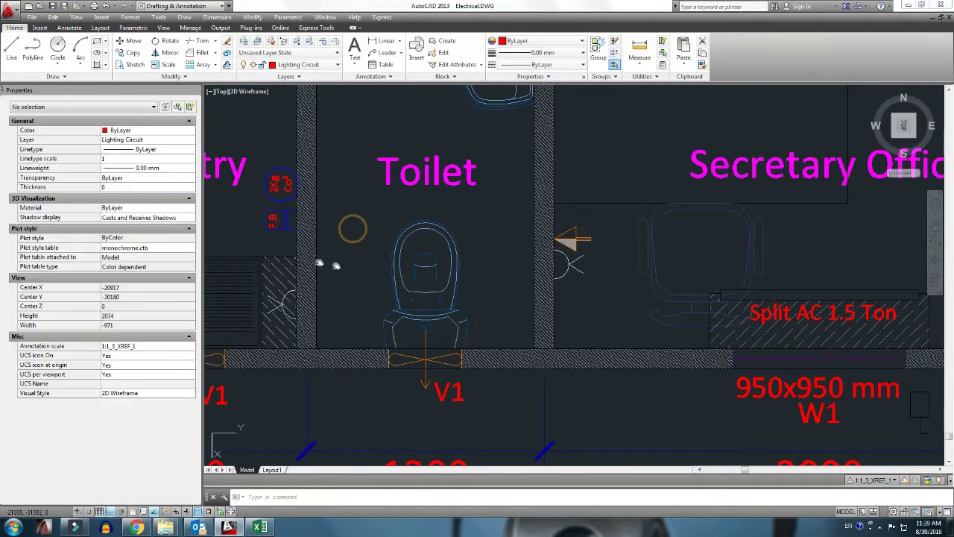
scroll(320, 266, "down", 5)
scroll(450, 249, "up", 2)
key("Escape")
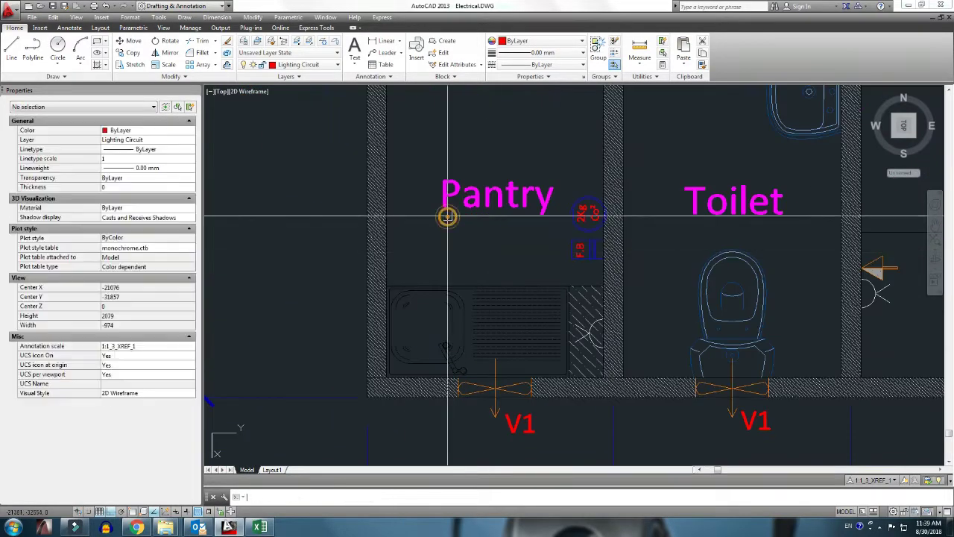
scroll(447, 215, "down", 3)
middle_click_drag(384, 312, 410, 306)
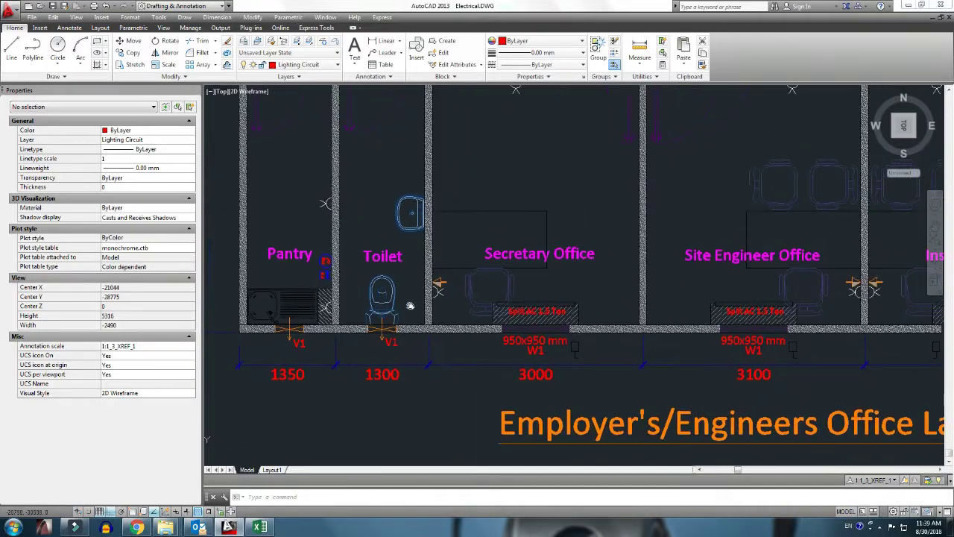
scroll(328, 305, "down", 2)
Step: Pan and zoom to frame the upper office layout around the DB-LP panel
middle_click_drag(406, 230, 401, 321)
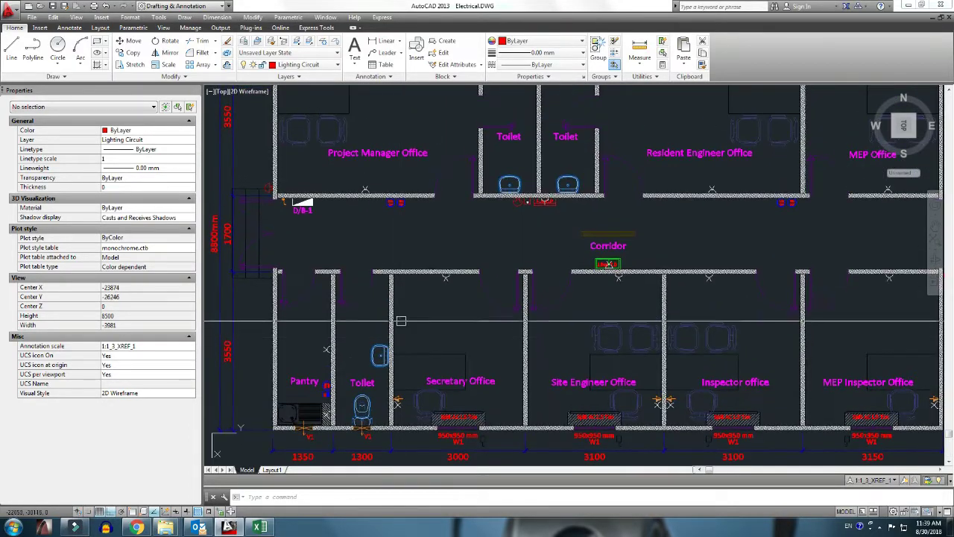
scroll(297, 221, "up", 2)
left_click(339, 218)
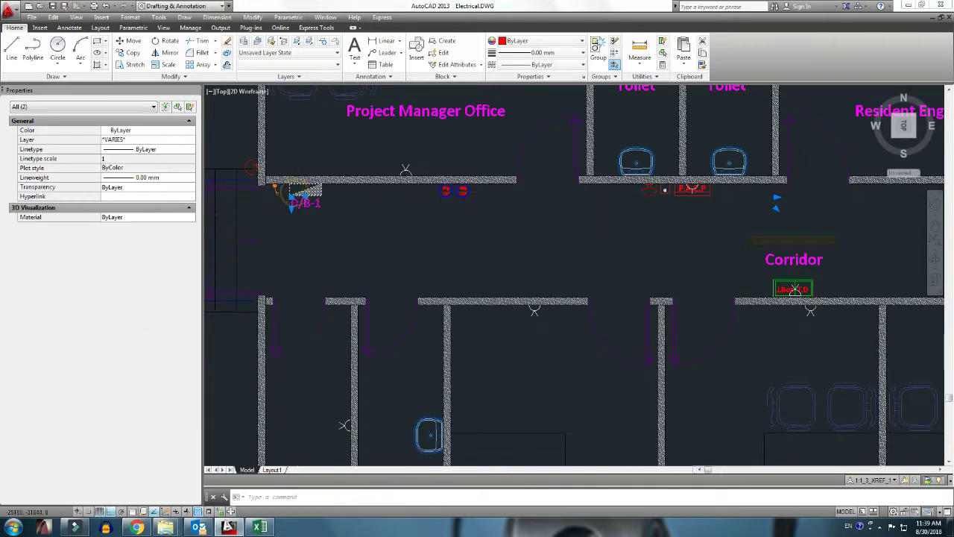
scroll(363, 206, "down", 3)
scroll(454, 302, "down", 4)
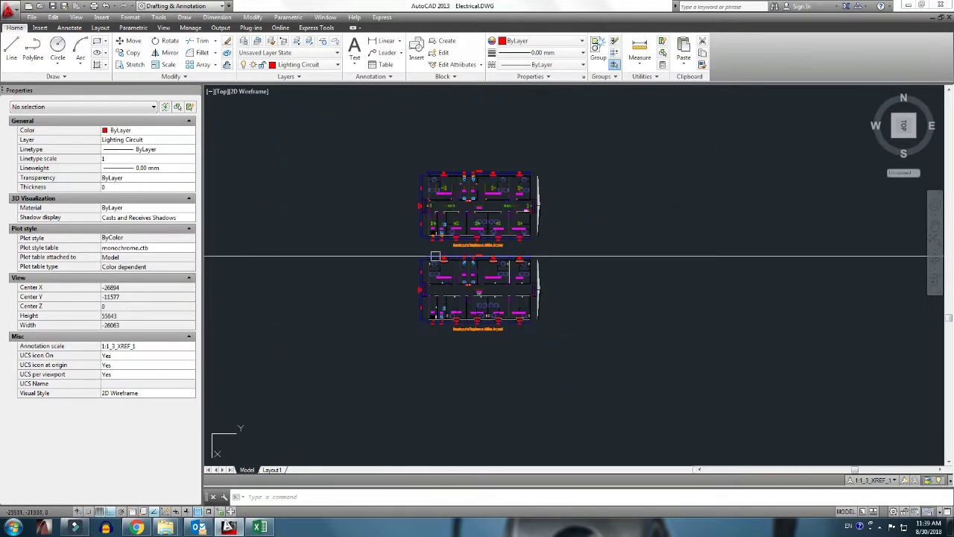
scroll(435, 256, "up", 1)
scroll(507, 228, "up", 1)
scroll(562, 217, "up", 2)
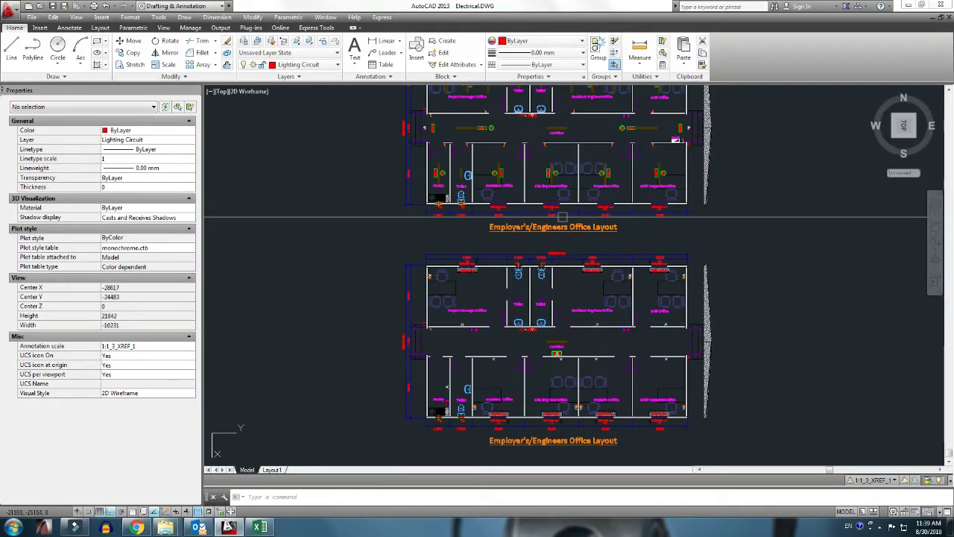
middle_click_drag(509, 174, 505, 211)
scroll(640, 188, "up", 2)
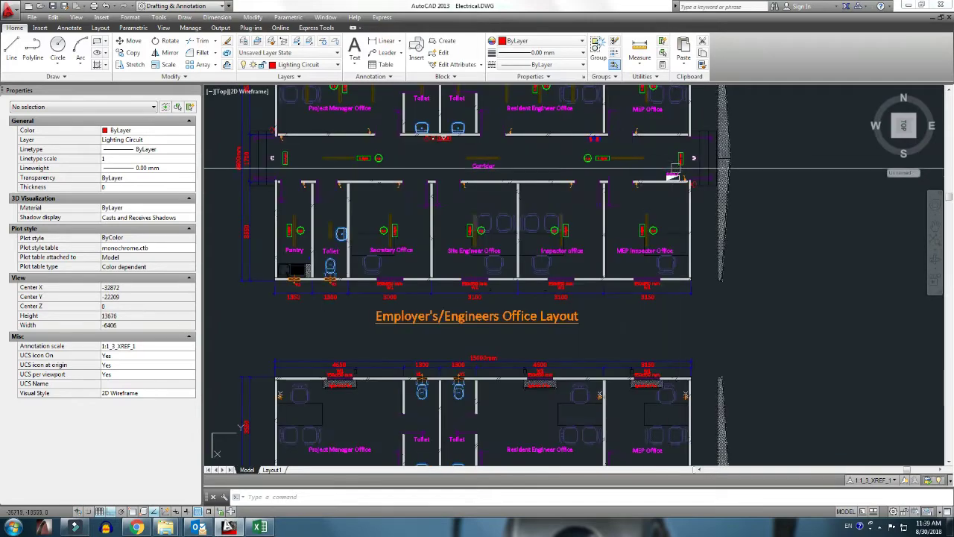
scroll(644, 191, "up", 3)
scroll(656, 195, "up", 3)
scroll(665, 202, "up", 2)
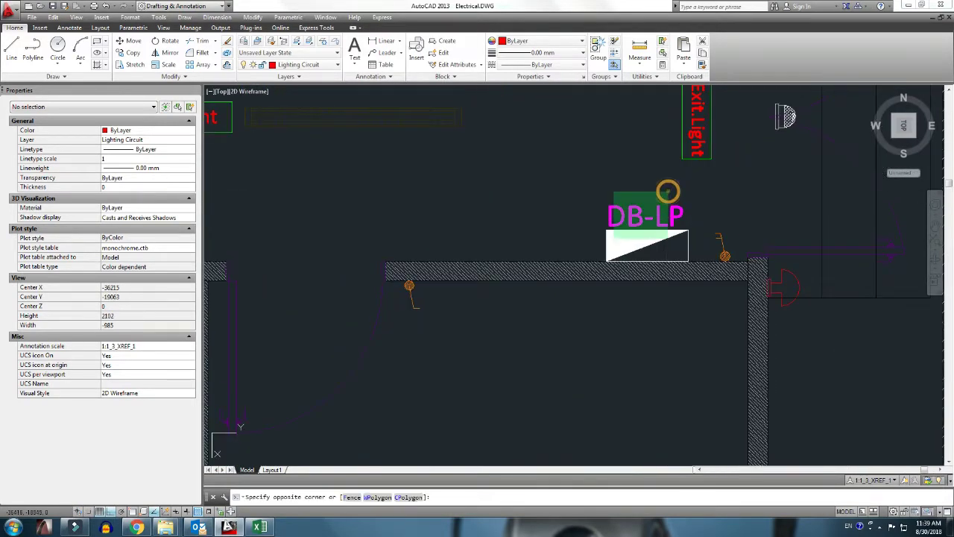
Step: Copy the DB-LP panel symbol and label to the opposite corridor wall
left_click(596, 251)
type("o")
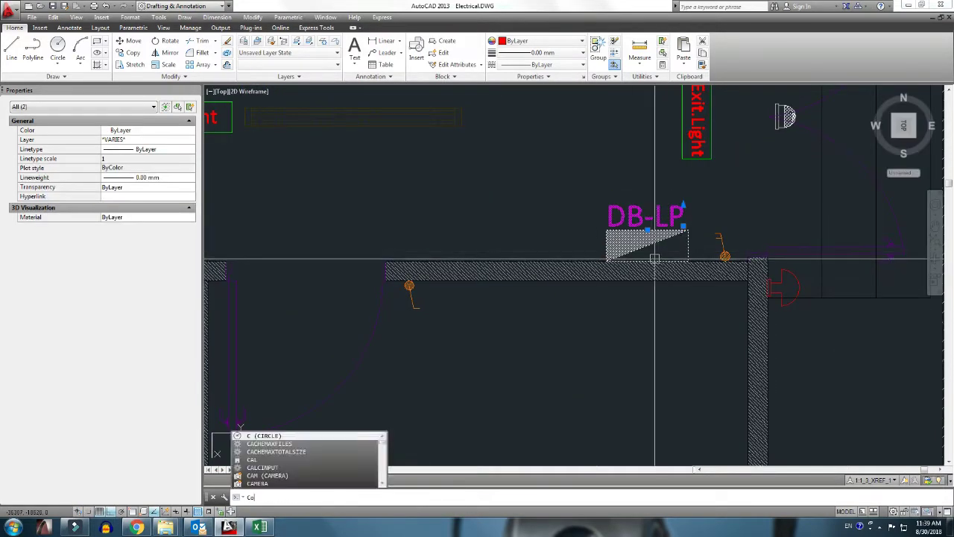
key("Return")
left_click(650, 231)
scroll(641, 253, "down", 3)
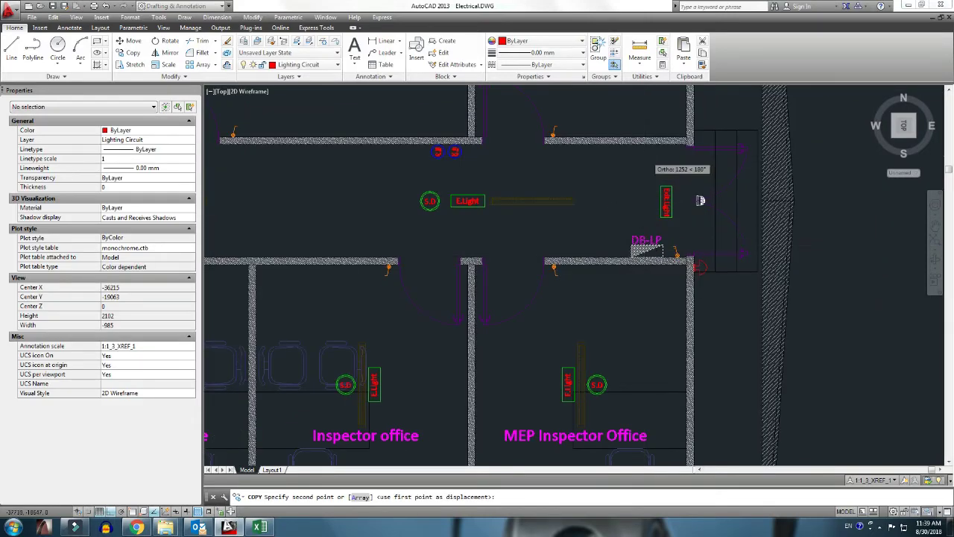
scroll(643, 149, "up", 3)
left_click(632, 112)
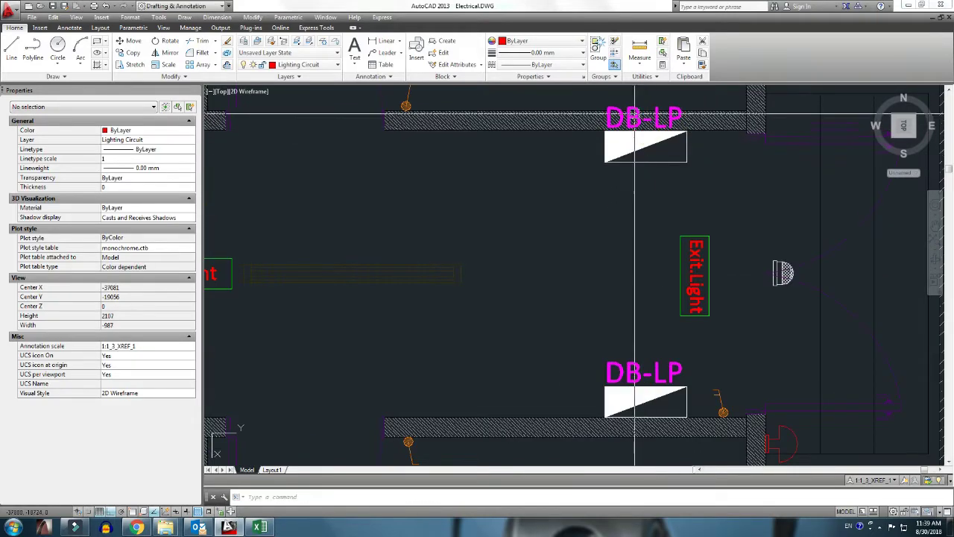
key("Return")
Step: Move the copied label under its triangle and change it to DB-AC
type("m")
key("Return")
left_click(602, 164)
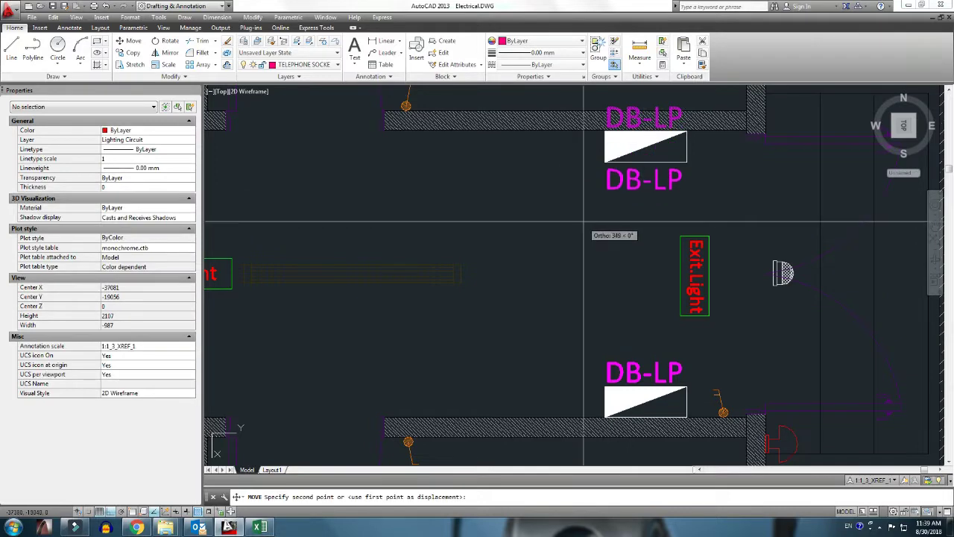
double_click(633, 188)
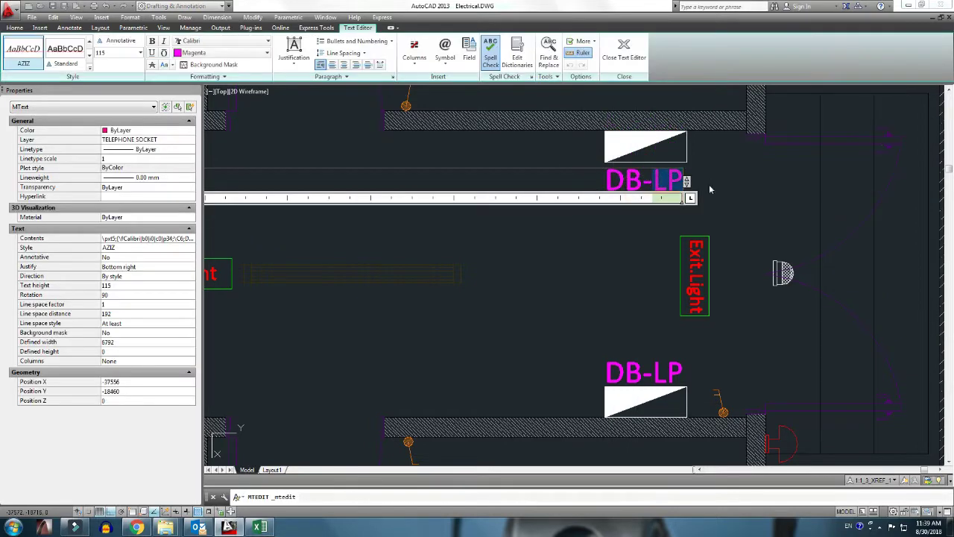
type("AC")
left_click(642, 210)
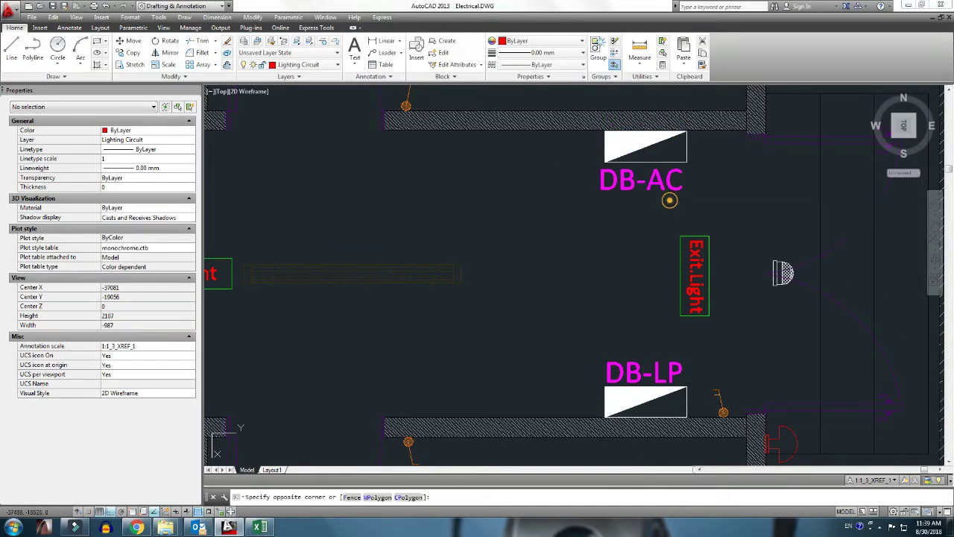
Step: Select both the DB-AC and DB-LP panels with labels and start copying them
left_click(590, 143)
left_click(601, 395)
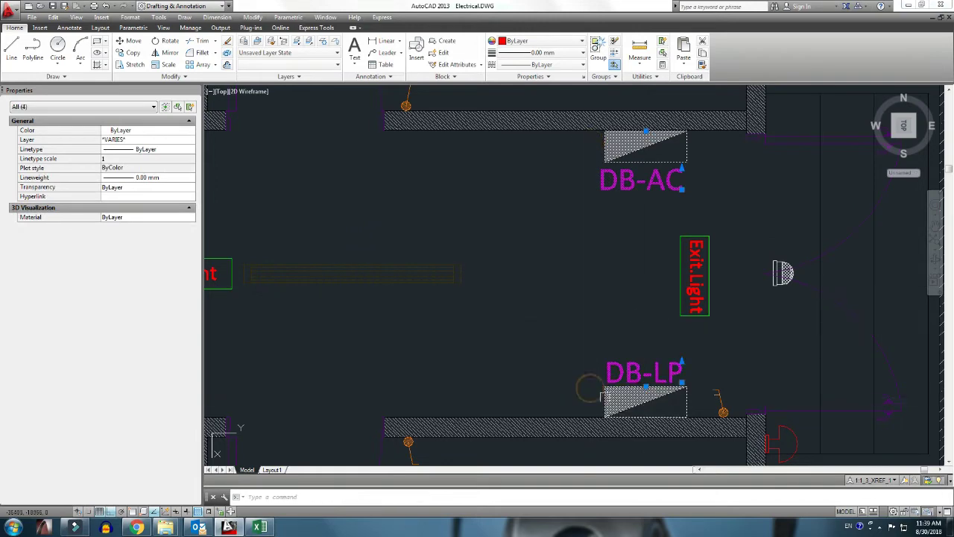
type("co")
key("Return")
scroll(745, 424, "up", 3)
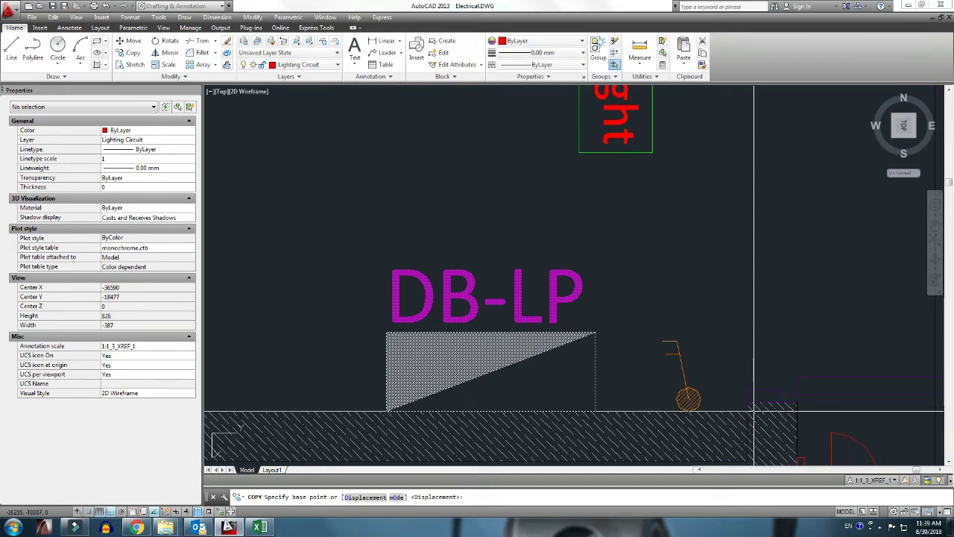
scroll(747, 410, "down", 1)
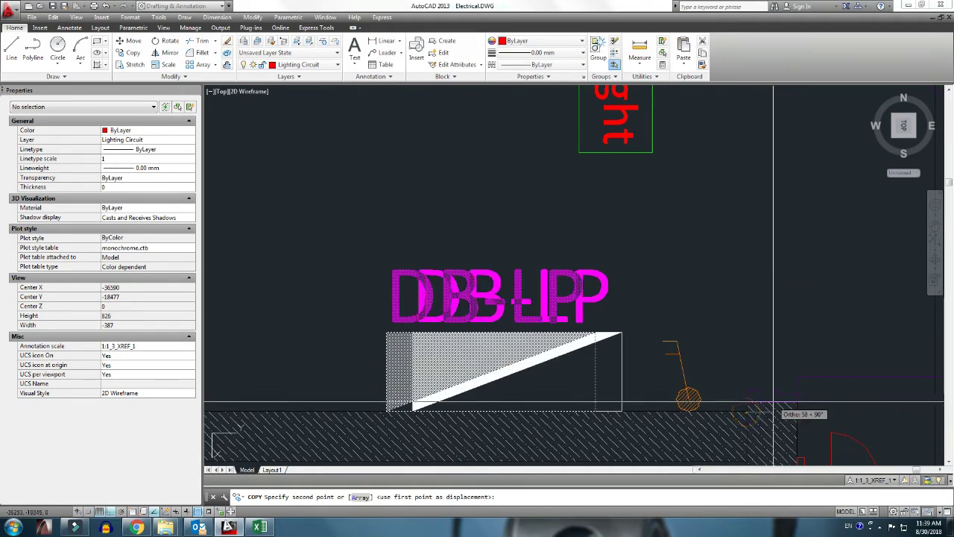
scroll(746, 373, "down", 2)
scroll(731, 313, "down", 1)
scroll(705, 261, "down", 1)
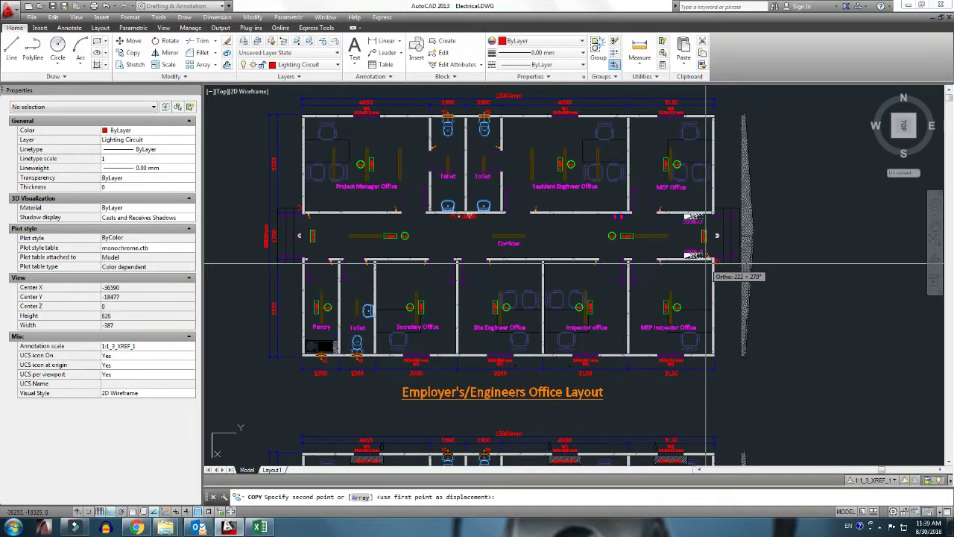
scroll(705, 262, "down", 3)
scroll(697, 276, "up", 5)
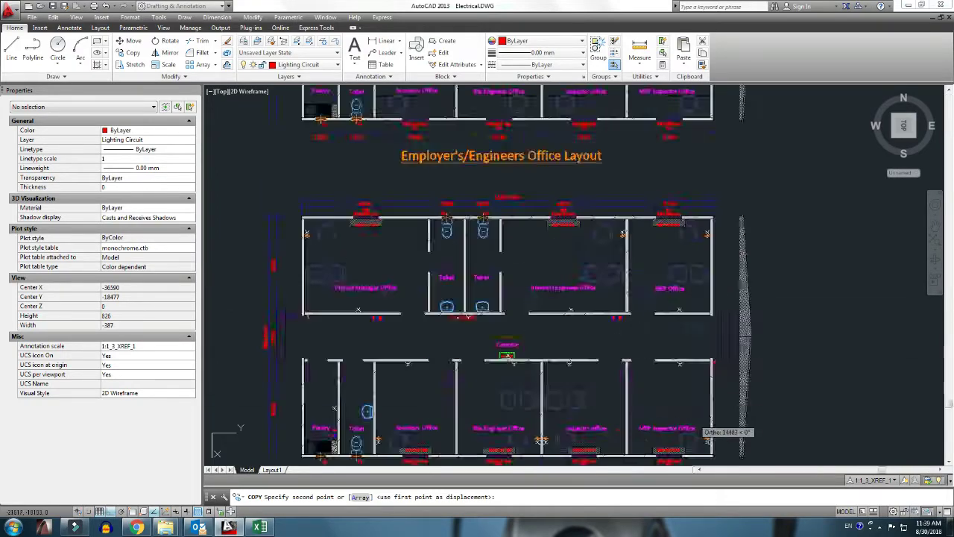
scroll(686, 284, "up", 2)
scroll(684, 285, "up", 5)
scroll(690, 287, "up", 3)
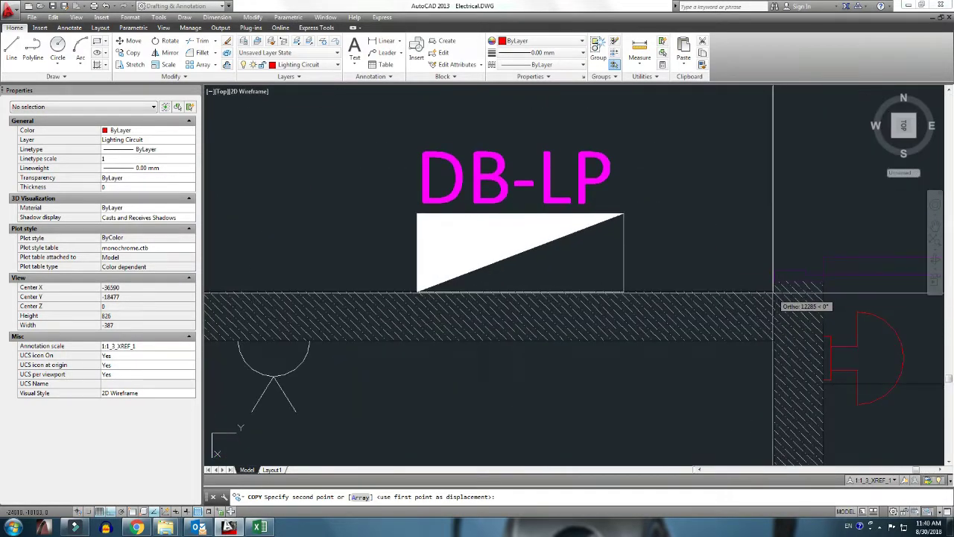
left_click(774, 291)
key("Escape")
scroll(753, 320, "down", 3)
scroll(723, 314, "down", 2)
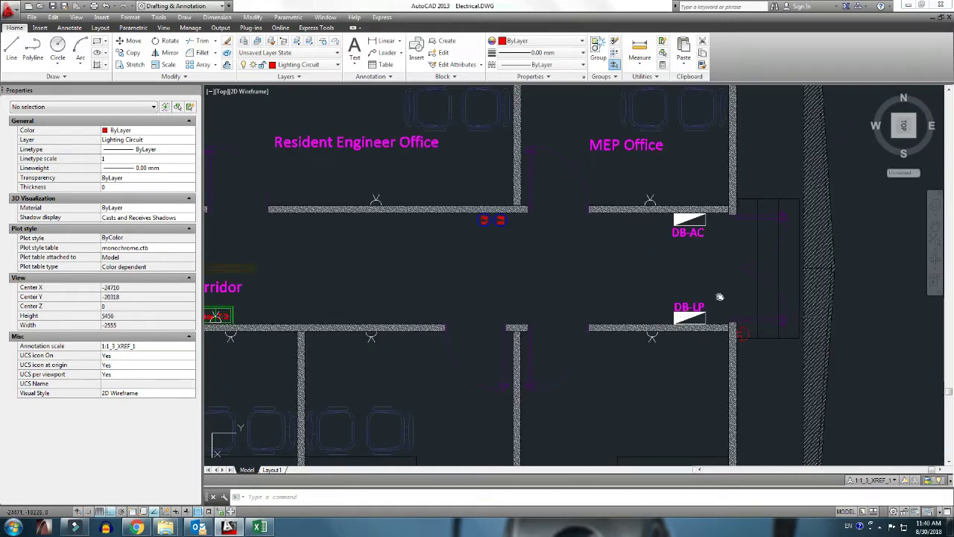
scroll(685, 274, "up", 2)
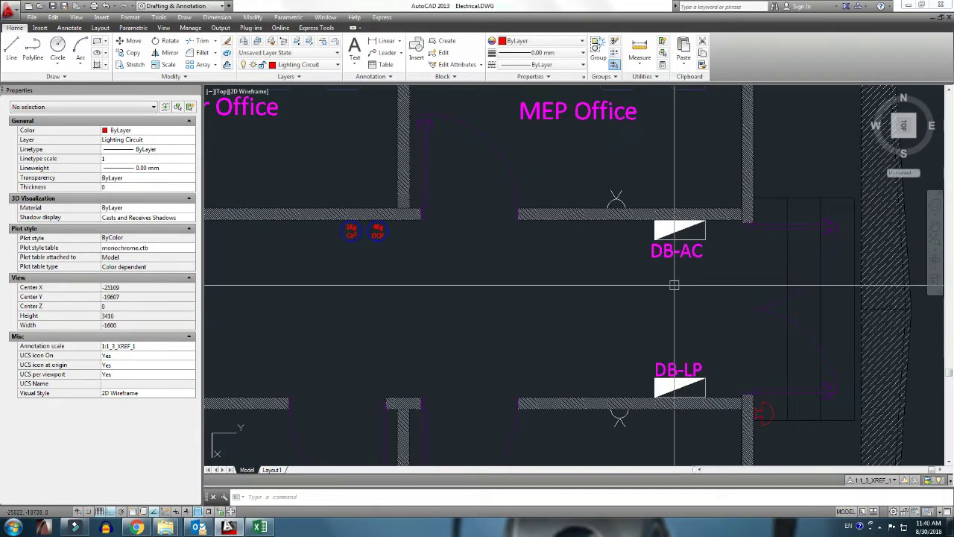
scroll(680, 298, "up", 2)
scroll(701, 339, "up", 4)
left_click(705, 346)
scroll(705, 343, "down", 4)
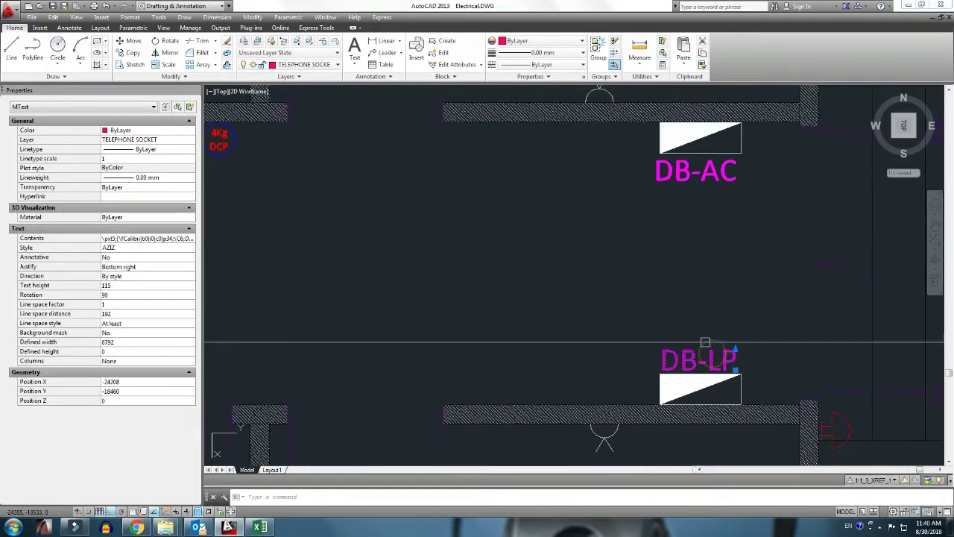
key("Escape")
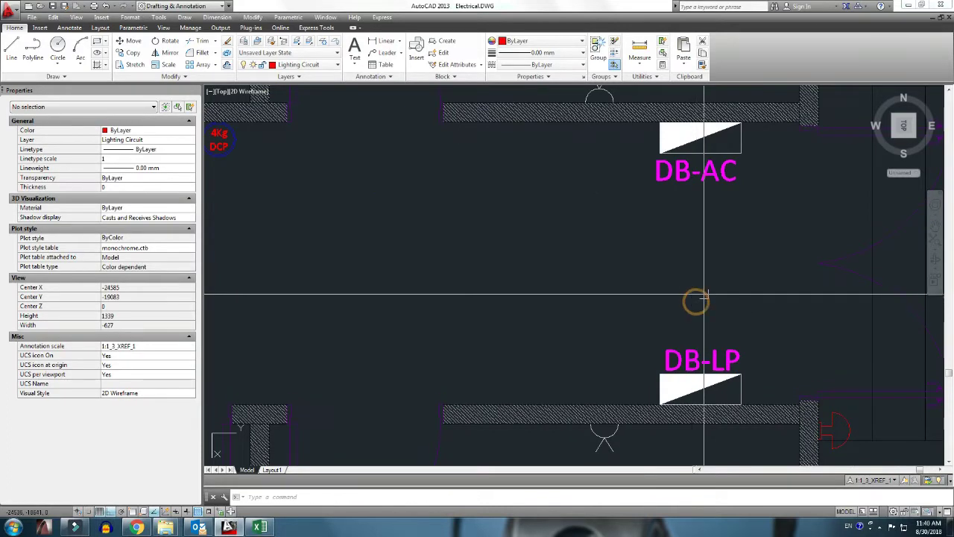
left_click(727, 210)
left_click(686, 172)
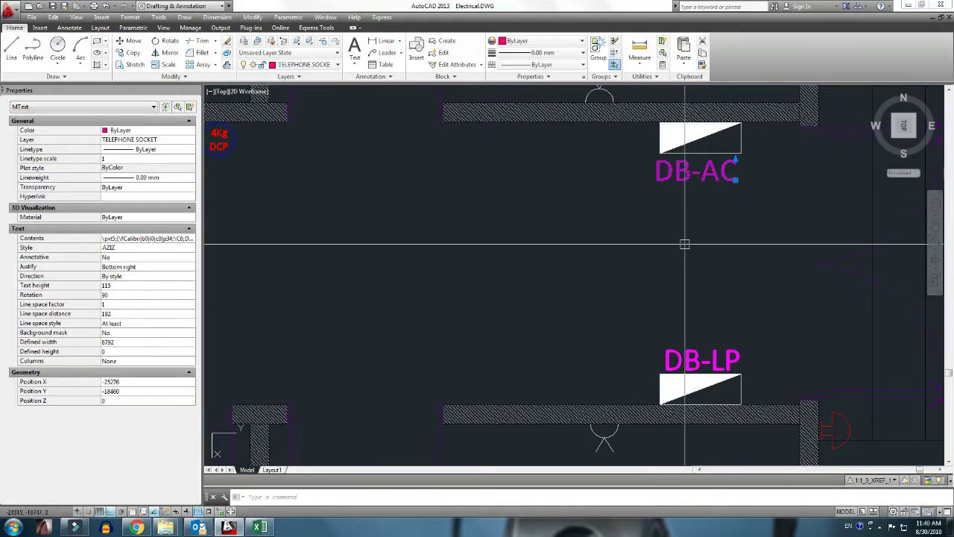
type("m")
key("Return")
left_click(664, 289)
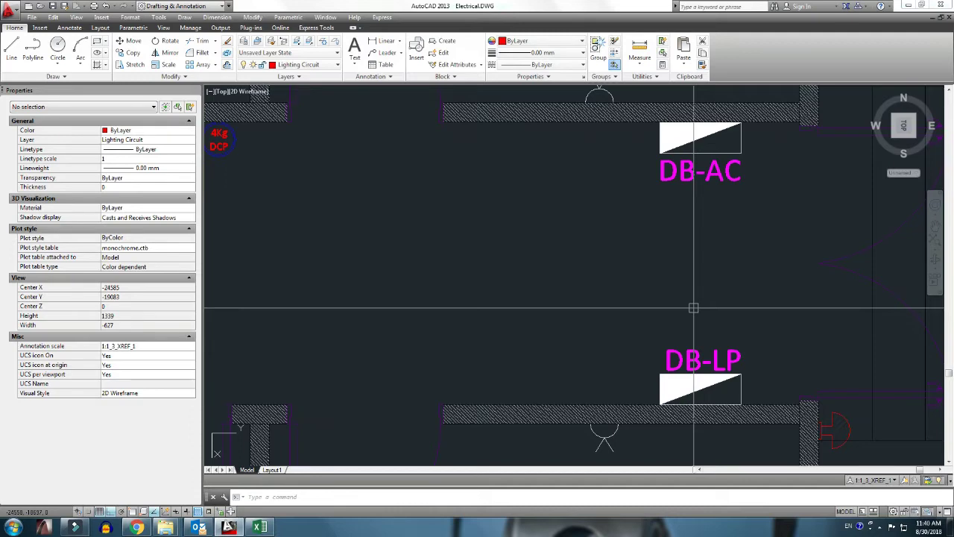
scroll(584, 206, "down", 6)
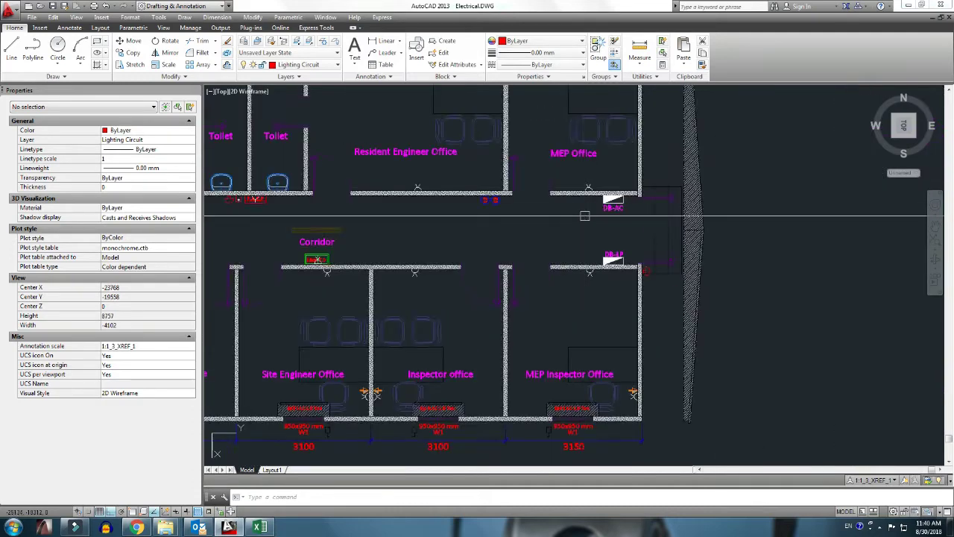
scroll(584, 223, "down", 5)
scroll(584, 206, "up", 5)
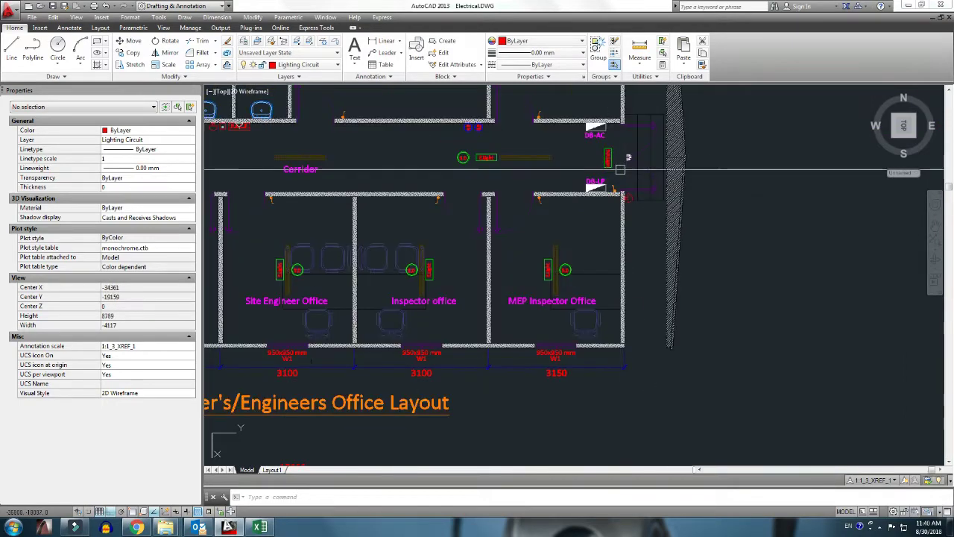
scroll(583, 224, "up", 4)
left_click(601, 283)
middle_click_drag(601, 283, 605, 342)
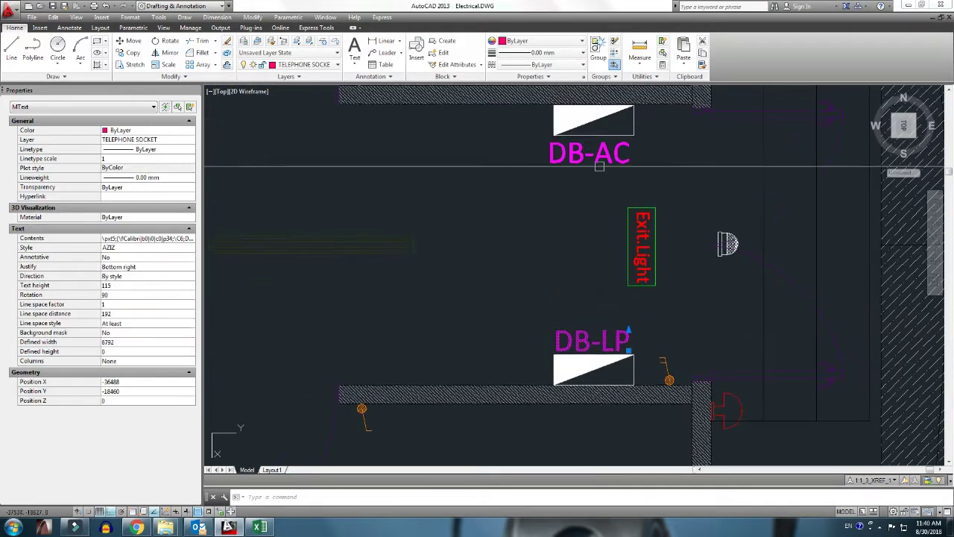
left_click(601, 163)
key("Escape")
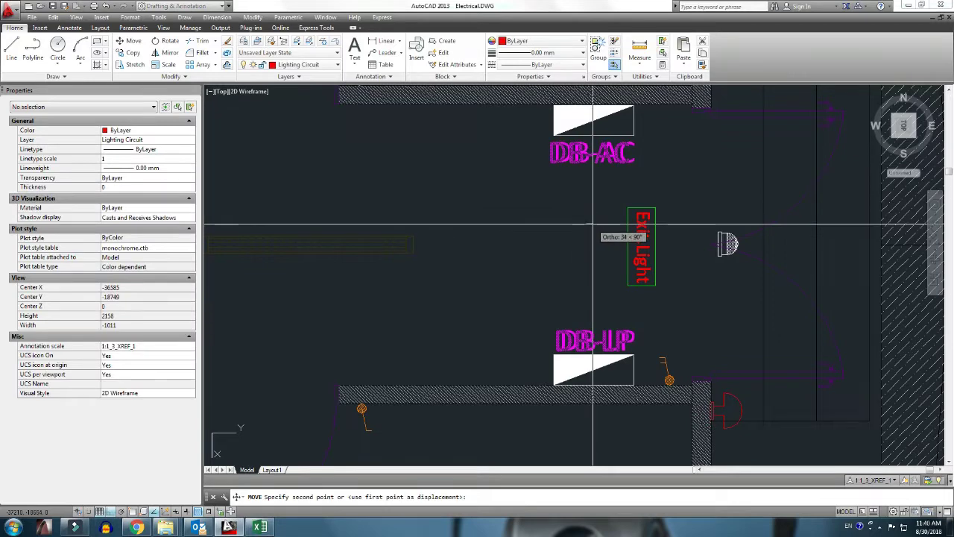
scroll(592, 222, "down", 6)
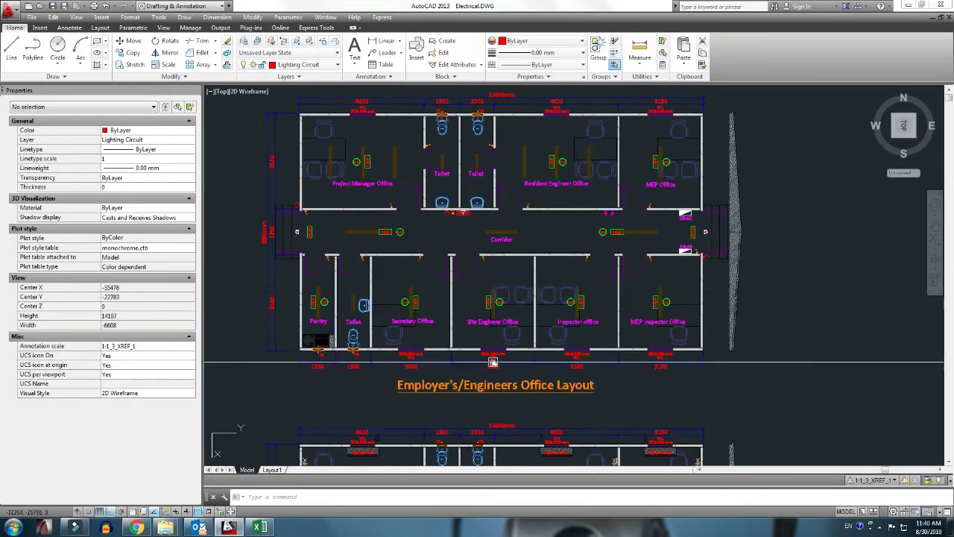
Step: Rename the upper plan title to 'Lighting Layout' and move it beneath the plan
double_click(507, 388)
key("Delete")
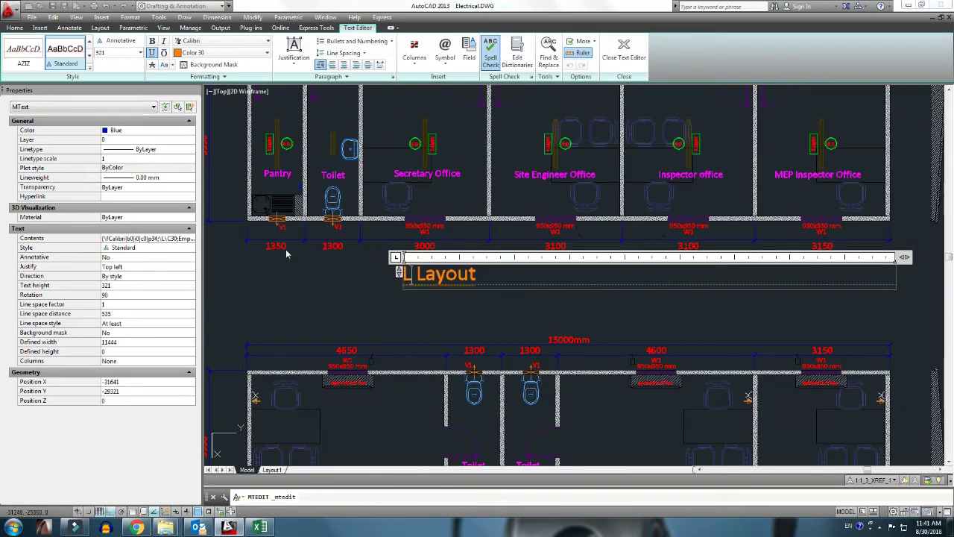
type("Lighting")
left_click(285, 254)
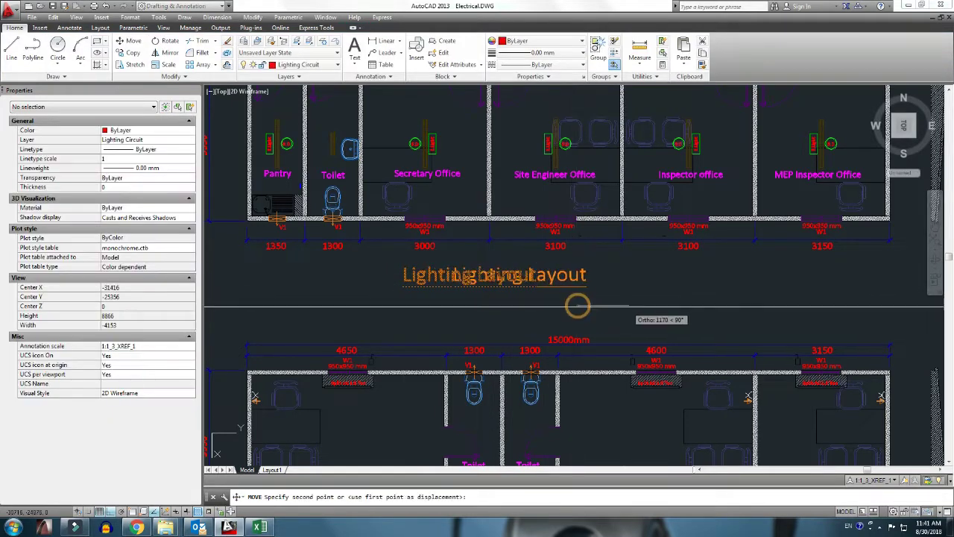
left_click(632, 306)
left_click(577, 277)
key("space")
left_click(625, 294)
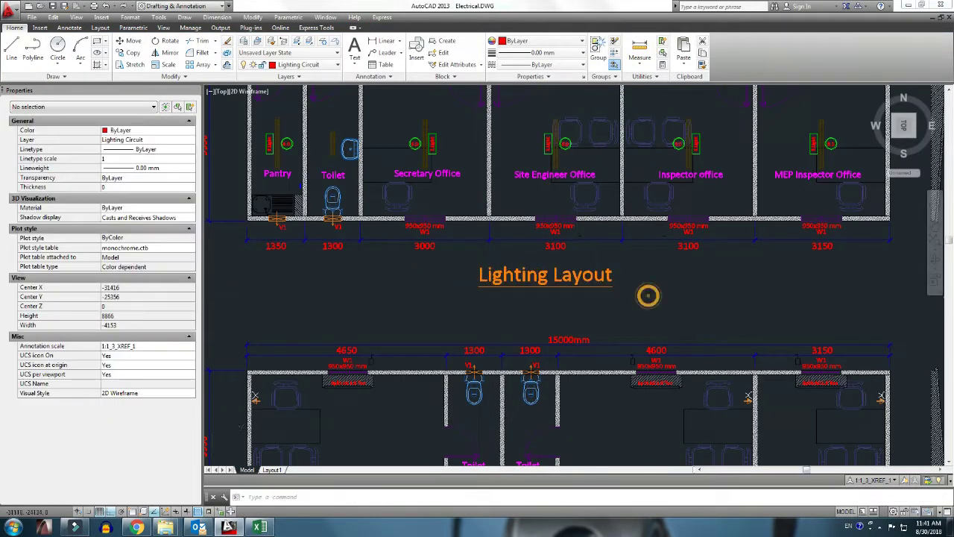
scroll(648, 295, "down", 5)
scroll(455, 399, "up", 5)
Step: Rename the lower plan title to 'Power Layout' and move it under its plan
double_click(495, 298)
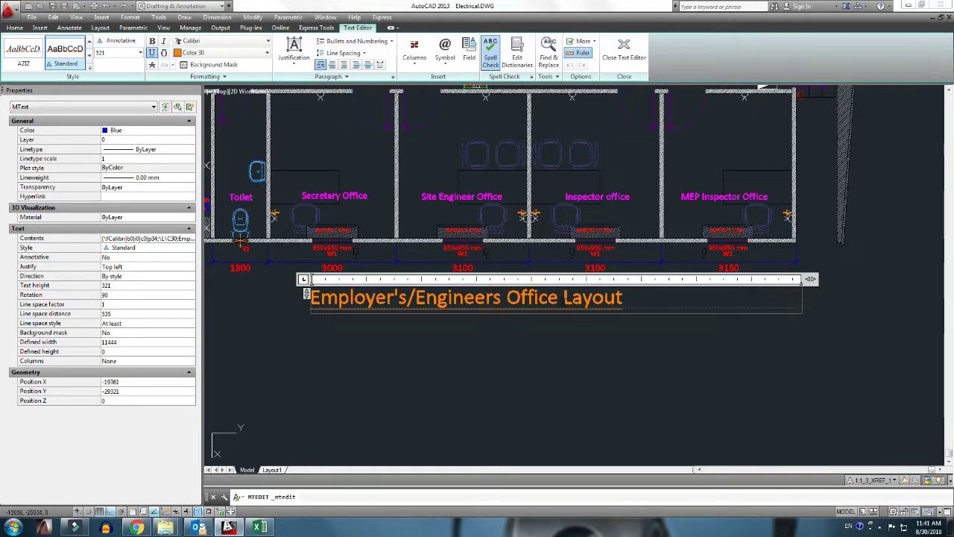
left_click_drag(311, 297, 559, 301)
type("Power")
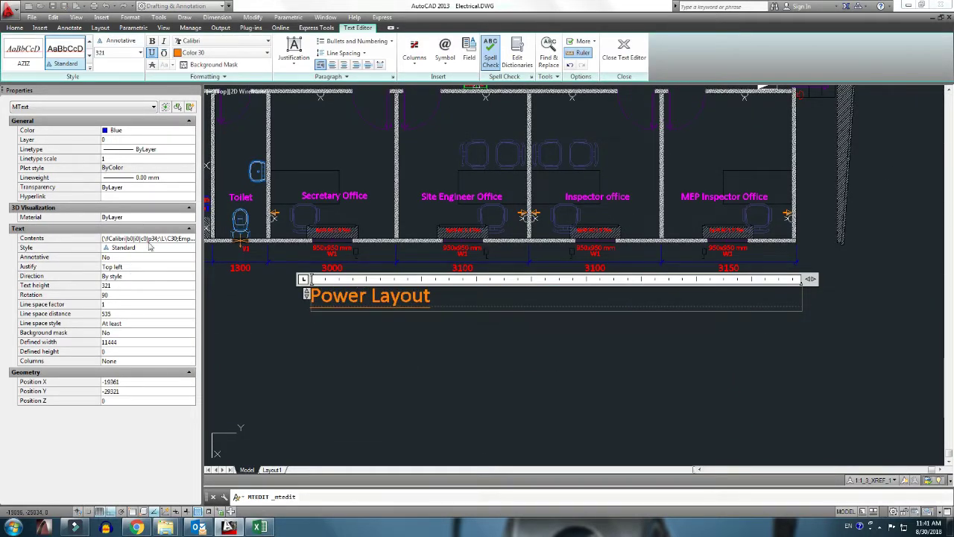
left_click(363, 377)
left_click(408, 348)
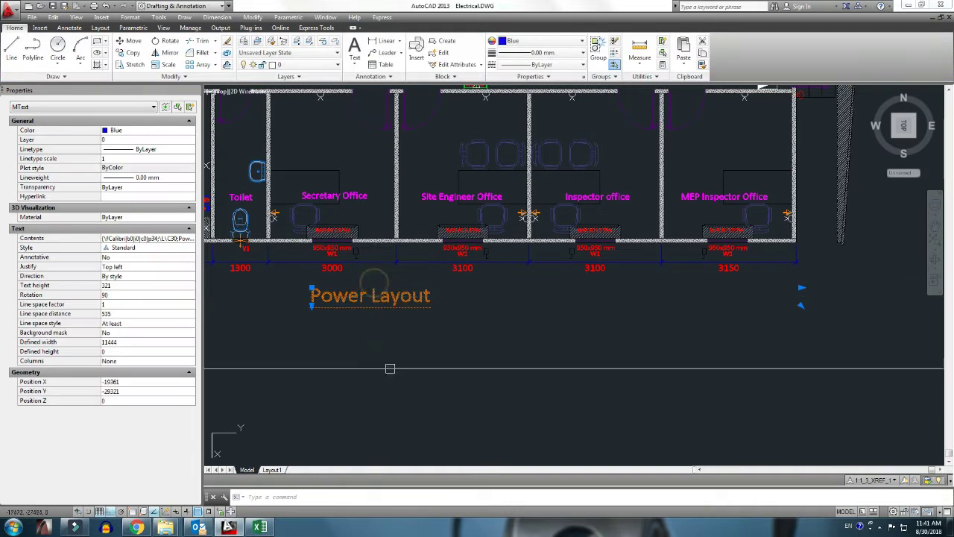
key("m")
key("Return")
left_click(517, 377)
scroll(475, 339, "down", 3)
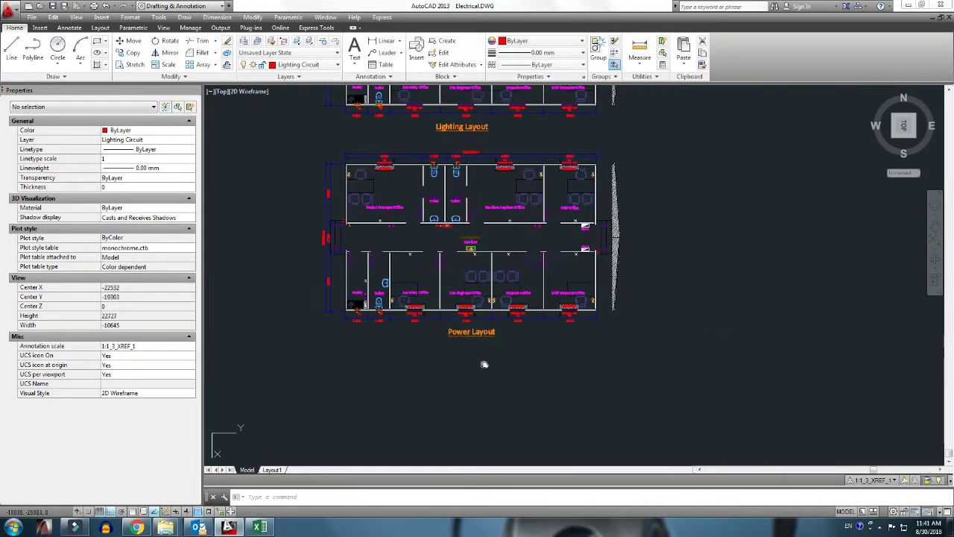
scroll(474, 339, "up", 2)
scroll(519, 340, "down", 2)
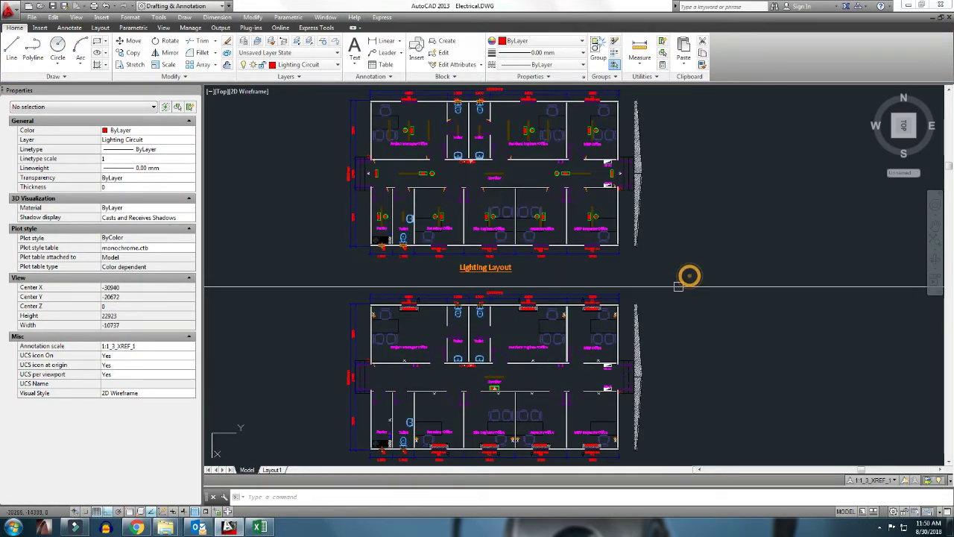
middle_click_drag(597, 287, 600, 292)
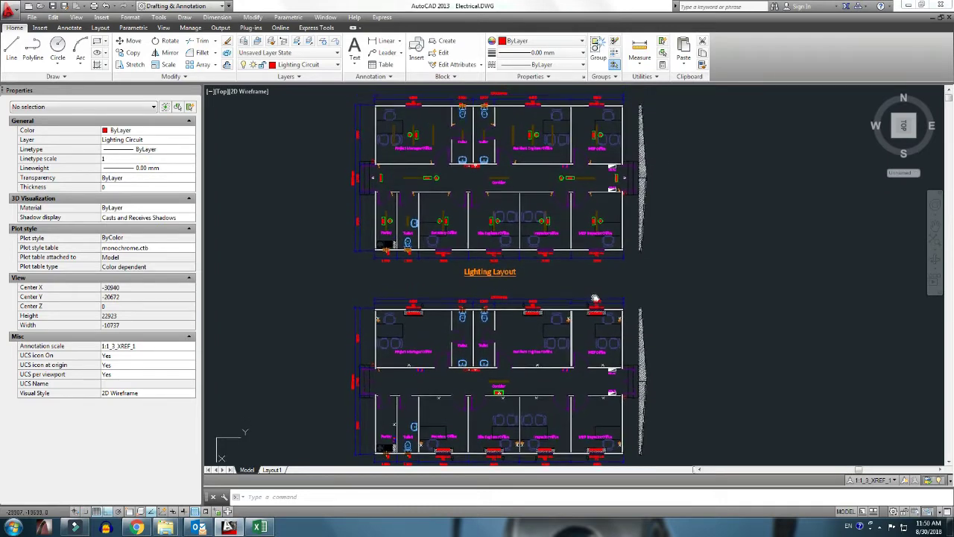
left_click(303, 67)
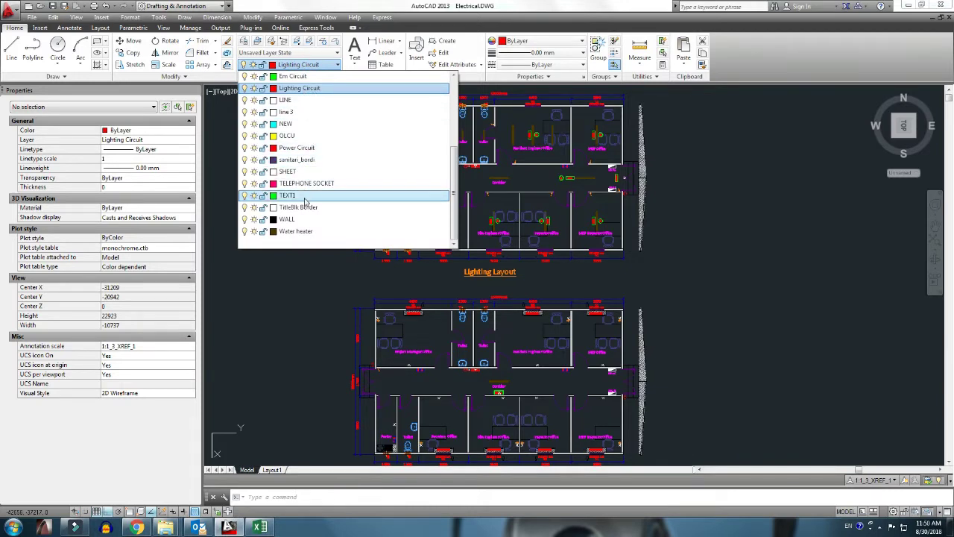
scroll(303, 198, "up", 2)
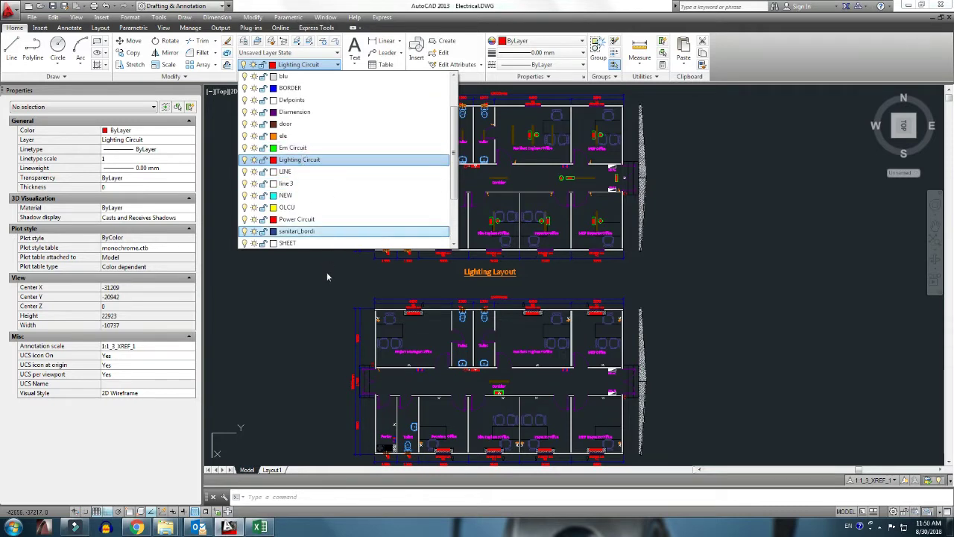
left_click(314, 294)
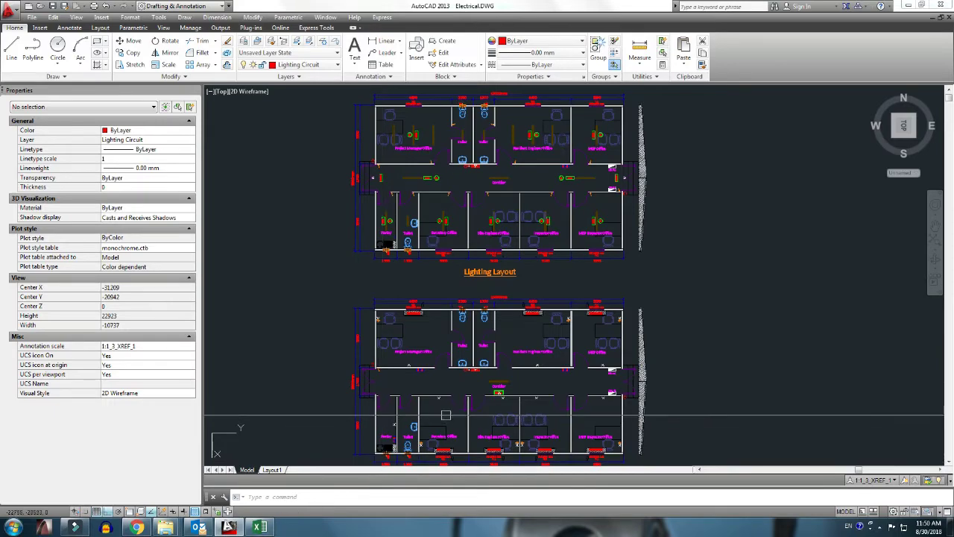
left_click(265, 528)
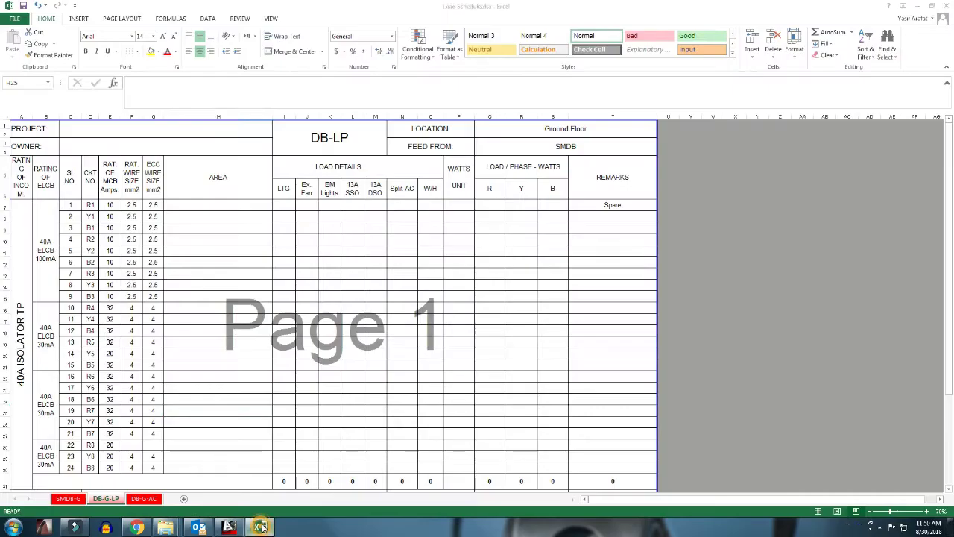
left_click_drag(263, 251, 259, 287)
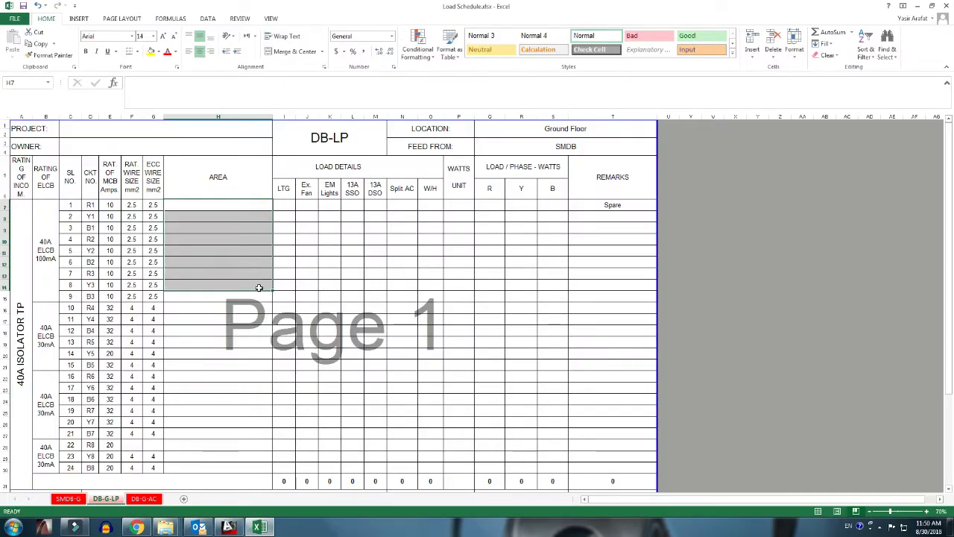
left_click(920, 6)
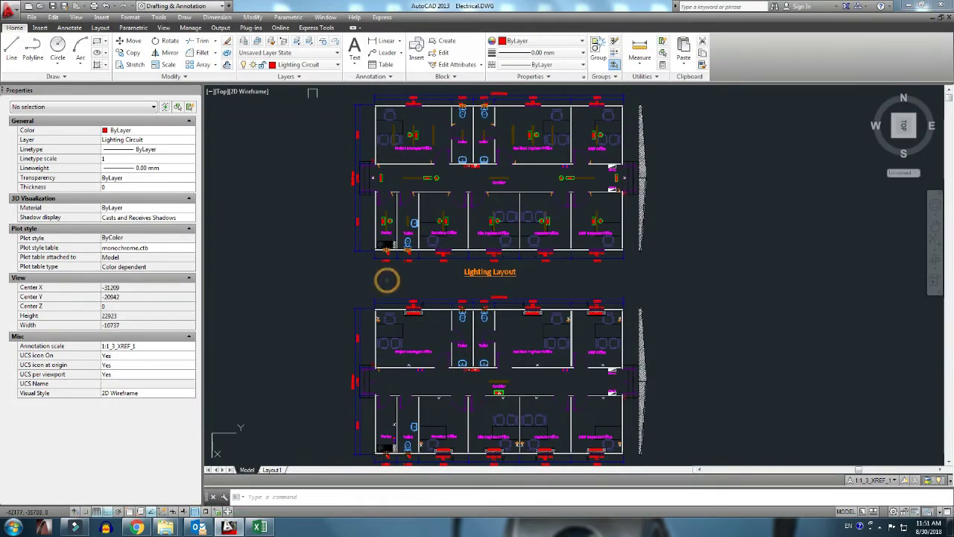
Step: On the Lighting Circuit layer, draw a red arc from the exit door lamp to the Exit.Light sign
left_click(311, 65)
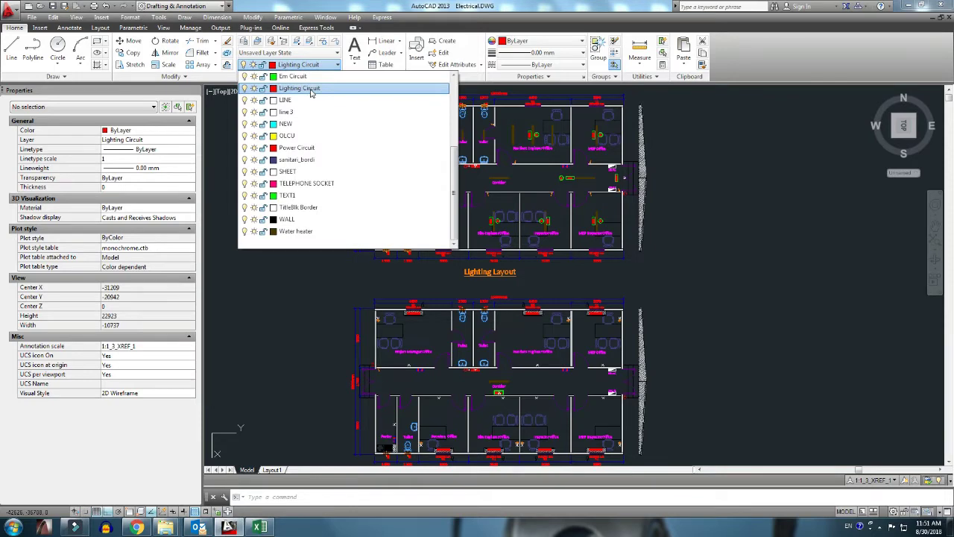
left_click(311, 89)
type("a")
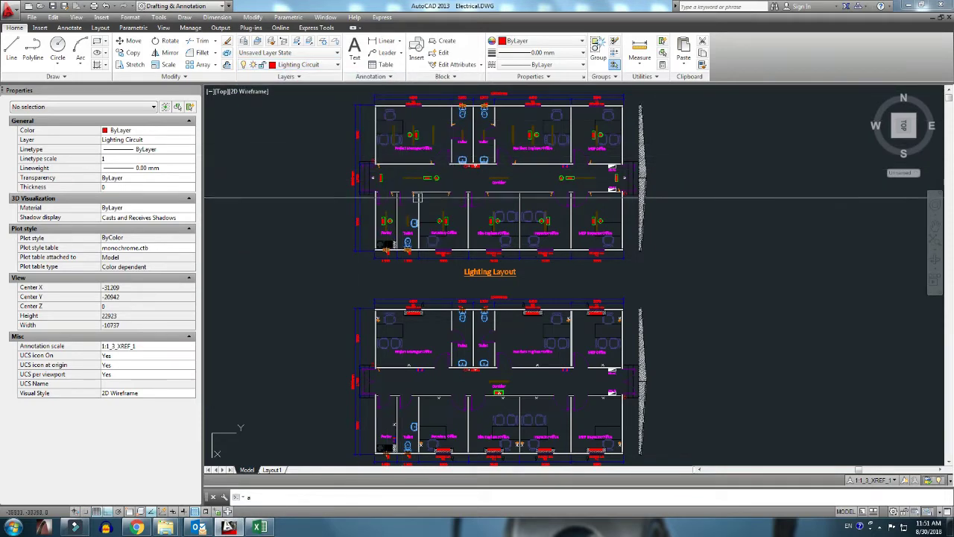
key("Return")
scroll(391, 287, "up", 4)
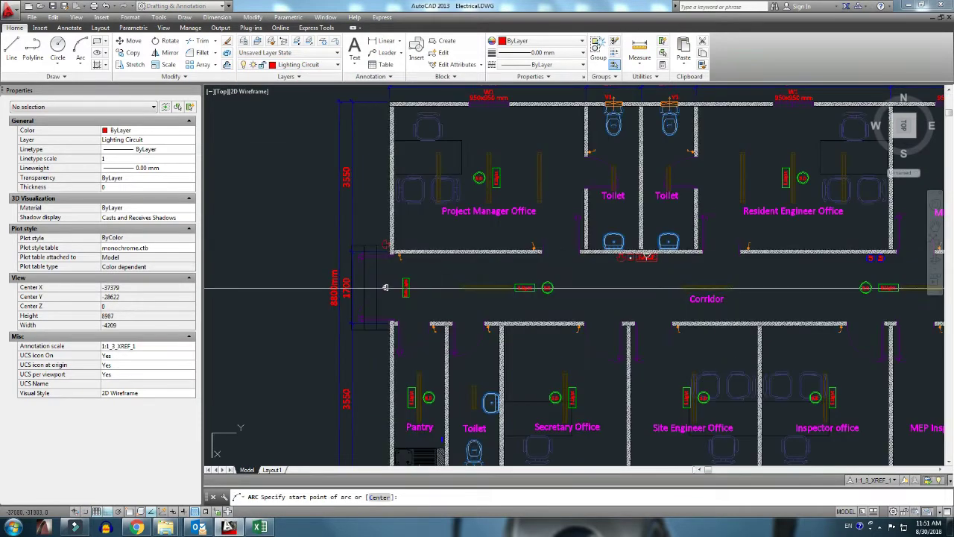
scroll(392, 287, "up", 3)
scroll(395, 293, "up", 2)
scroll(395, 293, "up", 2)
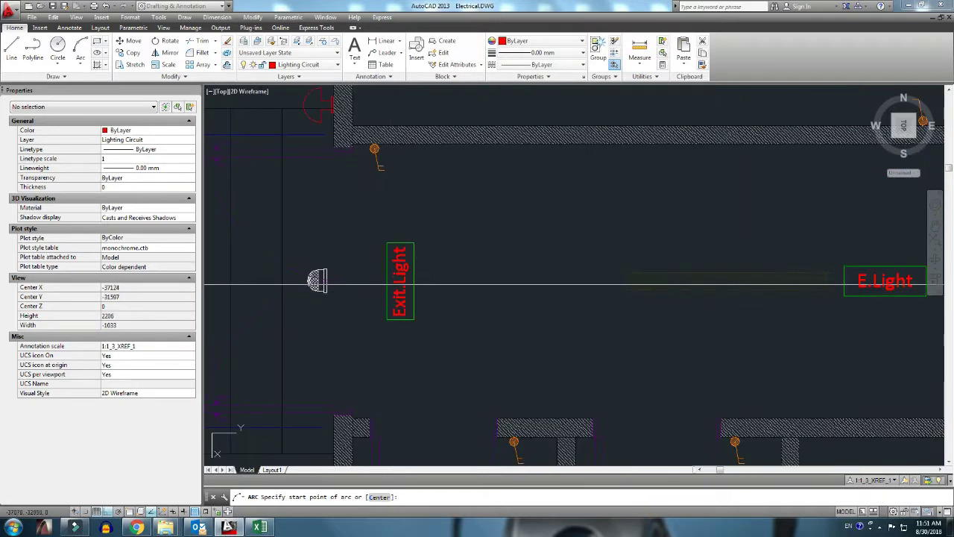
left_click(328, 281)
scroll(354, 290, "up", 4)
left_click(419, 298)
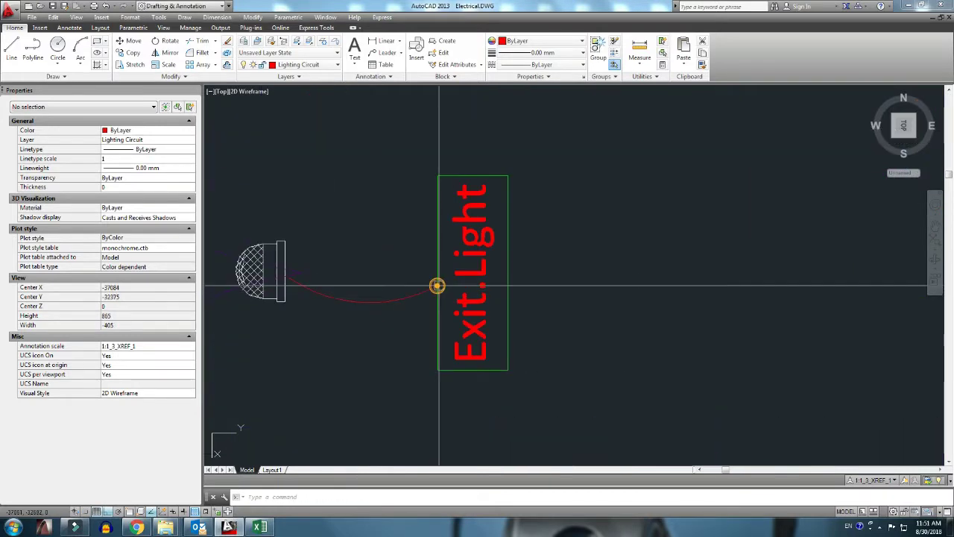
scroll(445, 287, "down", 2)
key("Return")
key("Escape")
left_click(421, 295)
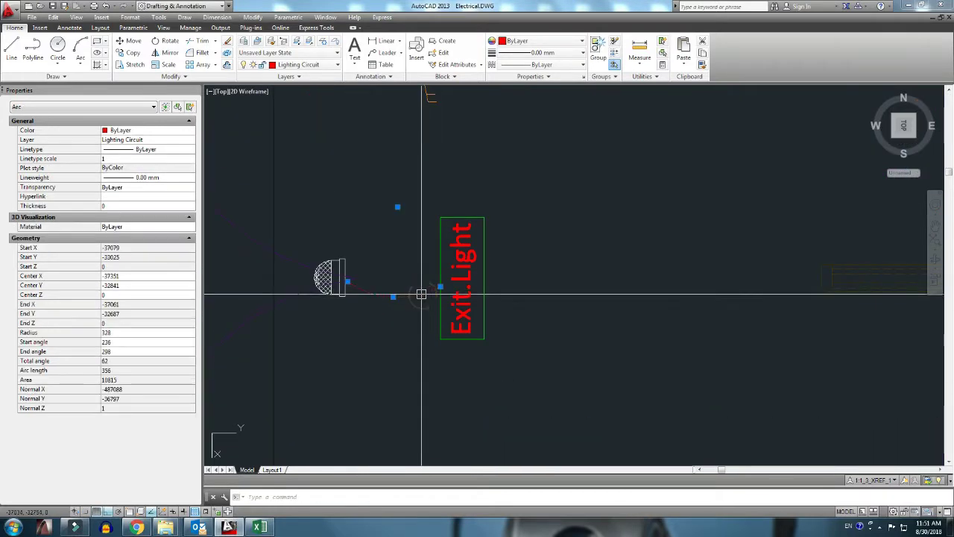
key("Escape")
Step: Draw a second three-point arc from the exit door lamp, below Exit.Light, into the corridor
scroll(379, 279, "down", 4)
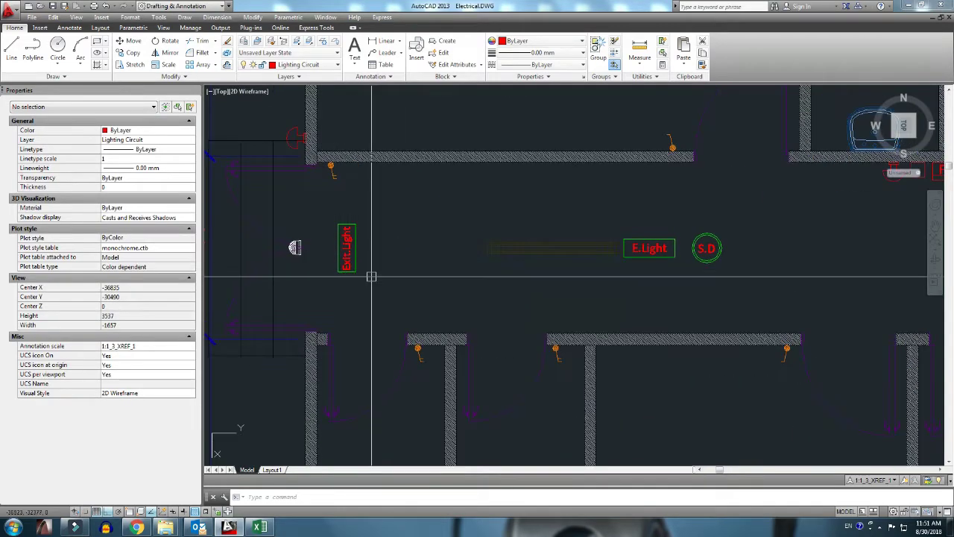
scroll(372, 277, "down", 4)
scroll(315, 260, "up", 4)
scroll(375, 264, "up", 2)
key("Return")
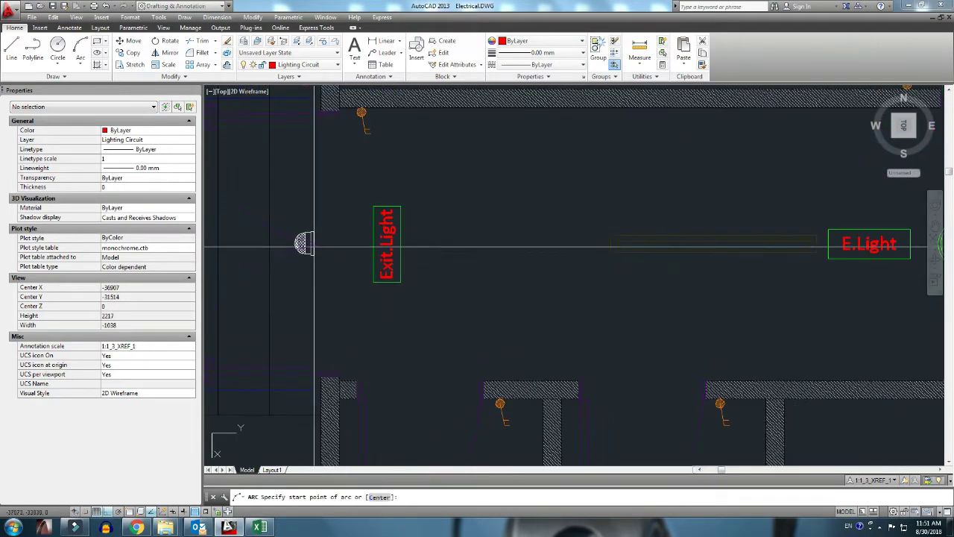
left_click(313, 246)
left_click(365, 297)
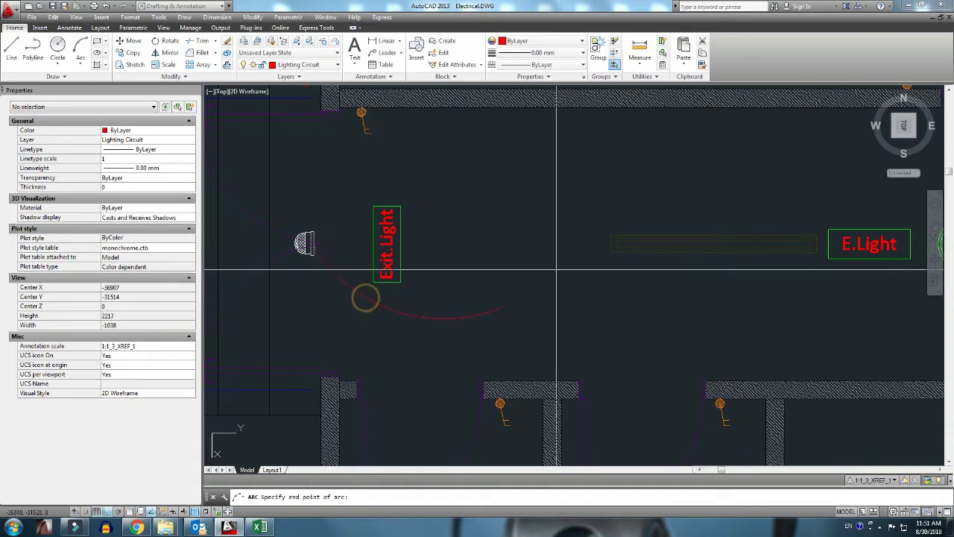
left_click(610, 243)
scroll(477, 246, "down", 2)
scroll(314, 258, "down", 1)
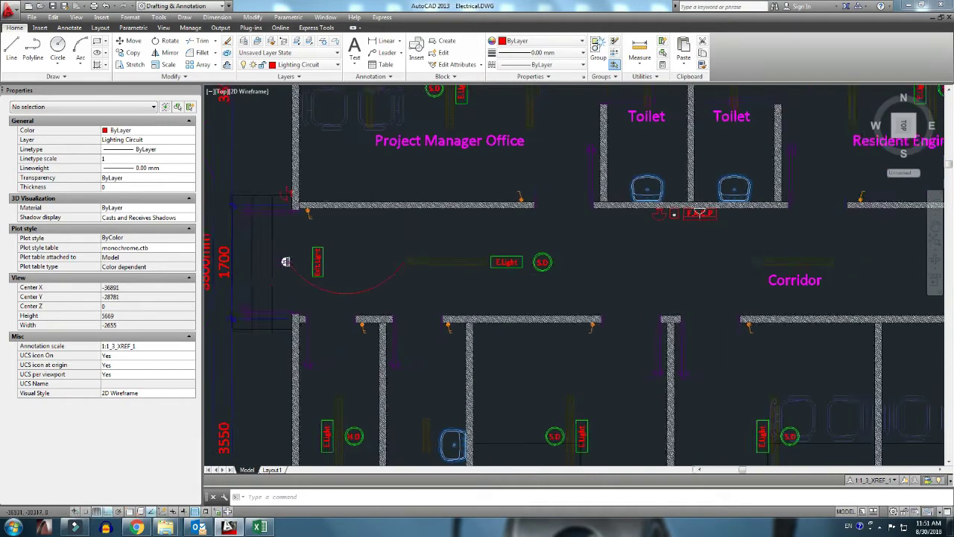
scroll(291, 260, "up", 3)
Step: Draw the next corridor wiring arc to its end point along the corridor
key("Return")
scroll(485, 294, "down", 1)
scroll(406, 302, "down", 1)
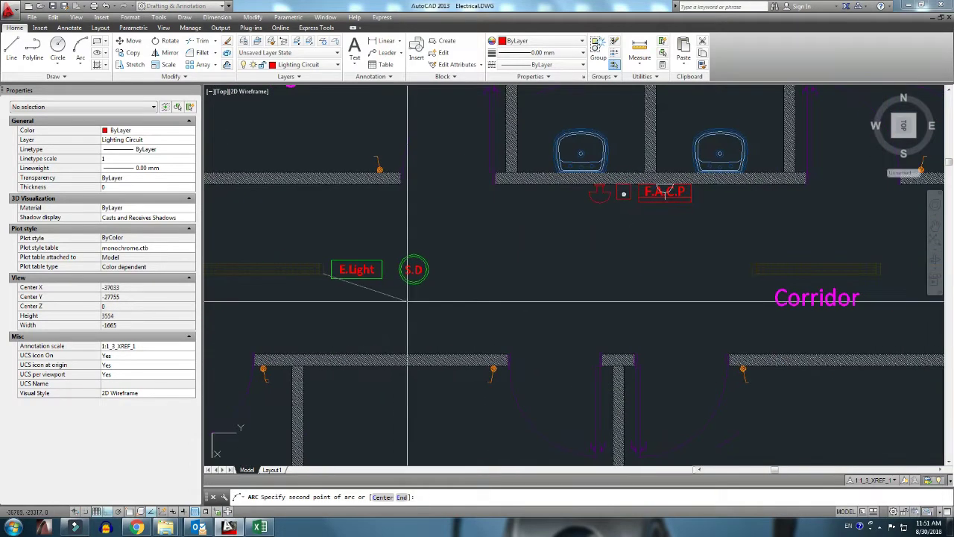
scroll(429, 302, "down", 2)
scroll(623, 285, "up", 3)
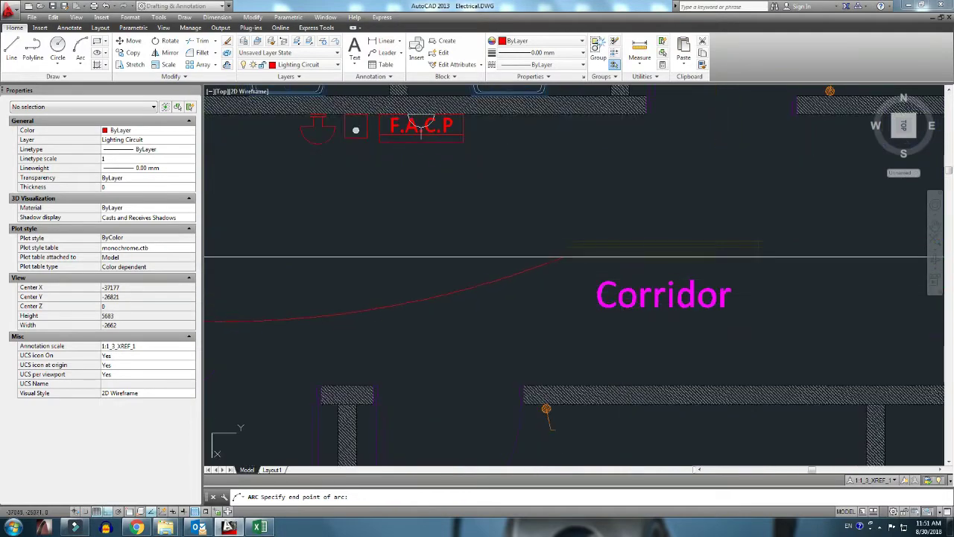
left_click(558, 249)
scroll(447, 273, "down", 2)
scroll(497, 303, "up", 2)
scroll(483, 265, "up", 2)
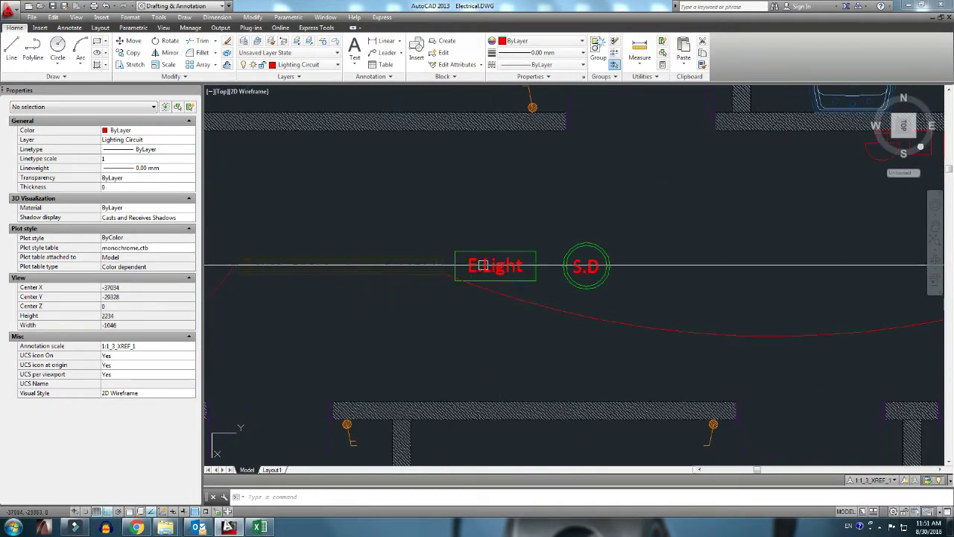
scroll(496, 276, "down", 3)
scroll(496, 277, "down", 3)
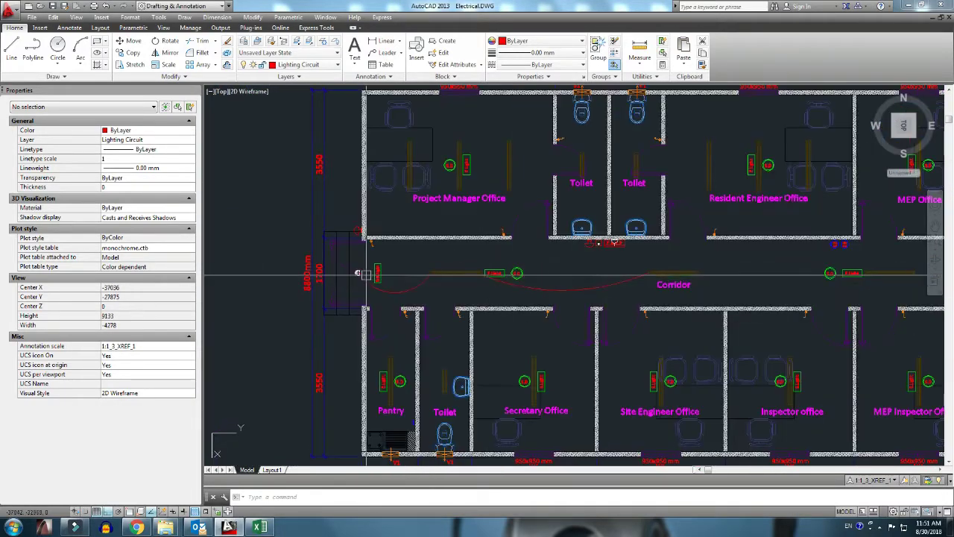
scroll(433, 271, "up", 2)
scroll(509, 268, "up", 3)
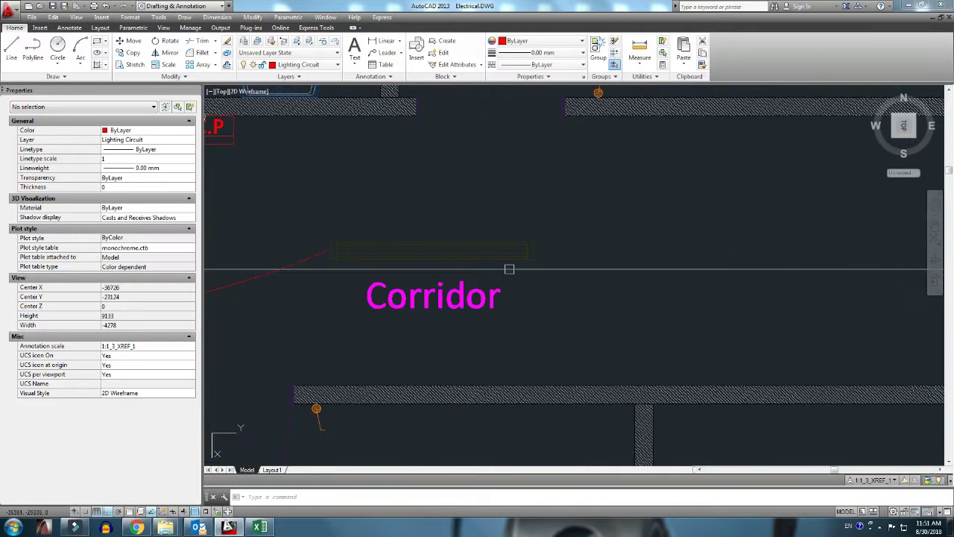
Step: Continue the corridor arcs to the E.Light symbol and on to the Exit Light fixture
left_click(533, 252)
scroll(581, 269, "down", 1)
scroll(746, 265, "down", 1)
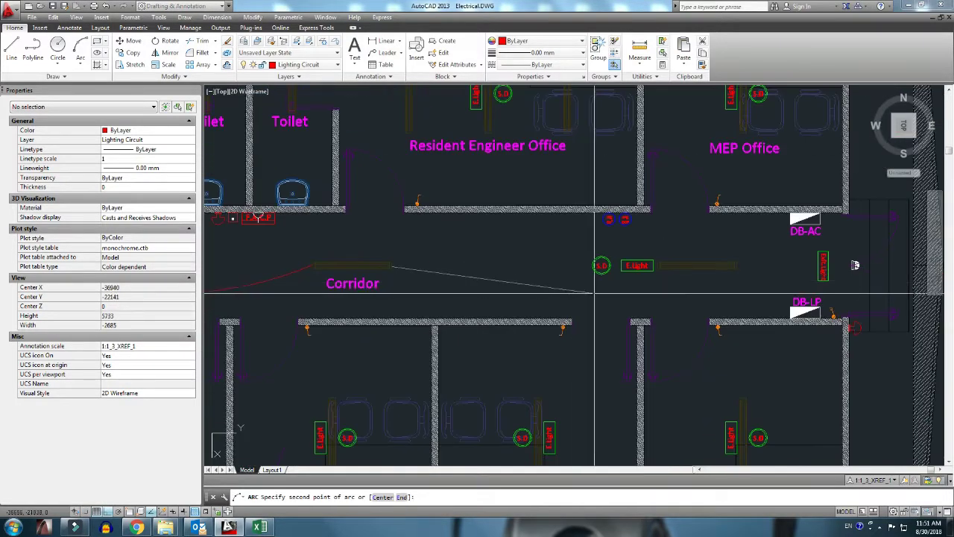
scroll(594, 293, "up", 2)
scroll(699, 261, "down", 1)
scroll(656, 280, "up", 1)
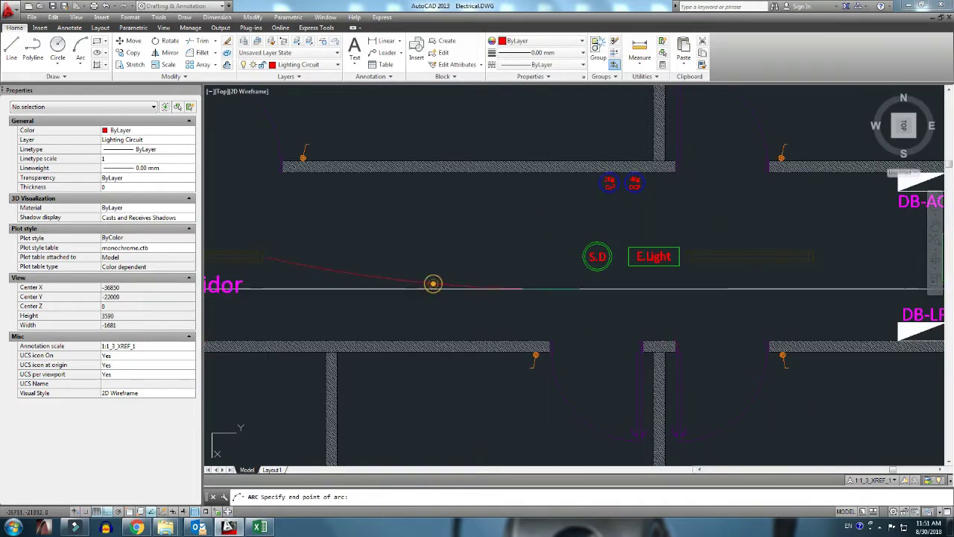
left_click(679, 266)
scroll(671, 268, "down", 1)
scroll(643, 285, "up", 1)
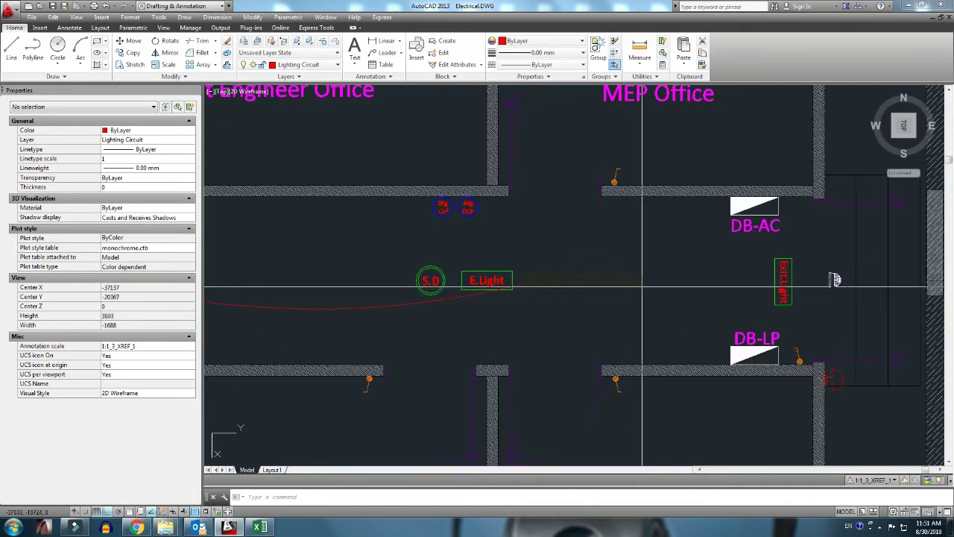
left_click(700, 296)
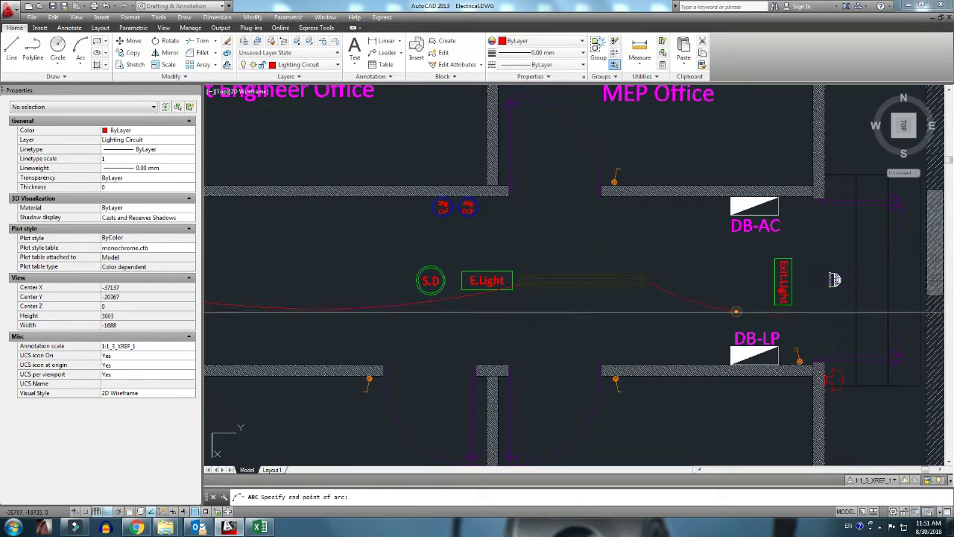
left_click(829, 280)
scroll(829, 281, "down", 4)
scroll(552, 281, "up", 1)
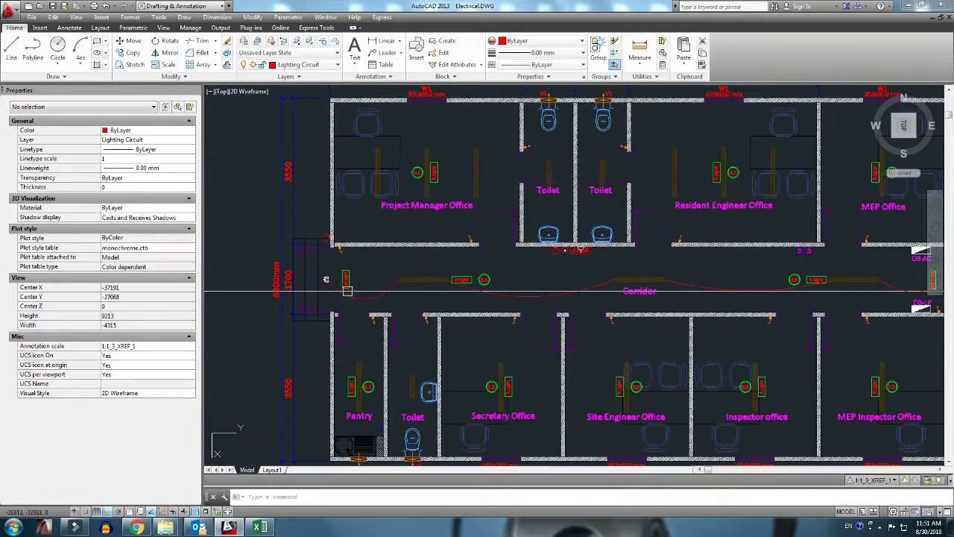
scroll(552, 281, "up", 1)
scroll(409, 339, "down", 2)
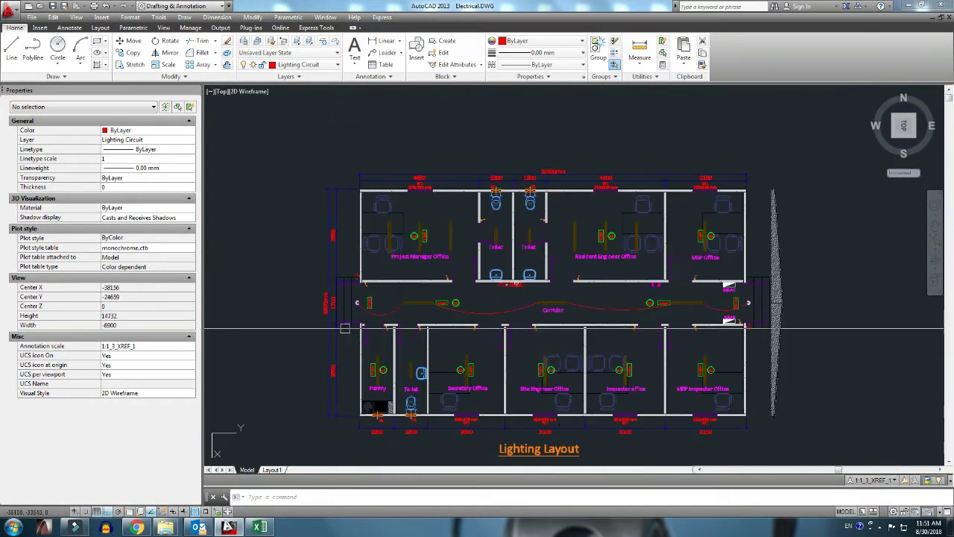
Step: In the Project Manager Office, draw a red arc from the office light to the S.D circle
scroll(416, 281, "up", 1)
scroll(417, 281, "up", 1)
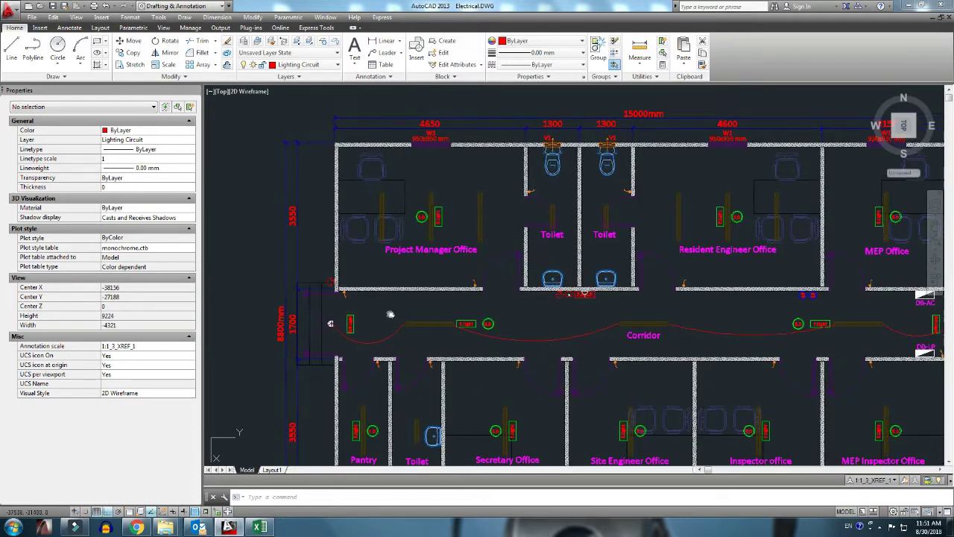
middle_click_drag(416, 281, 488, 232)
scroll(388, 224, "up", 1)
scroll(304, 326, "up", 1)
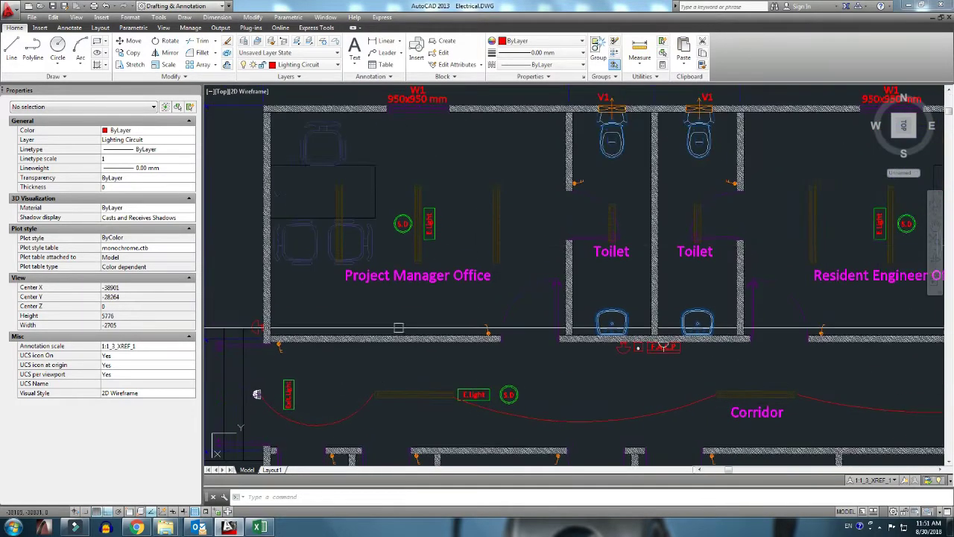
scroll(462, 229, "up", 1)
key("Return")
scroll(319, 216, "up", 1)
left_click(313, 213)
left_click(336, 230)
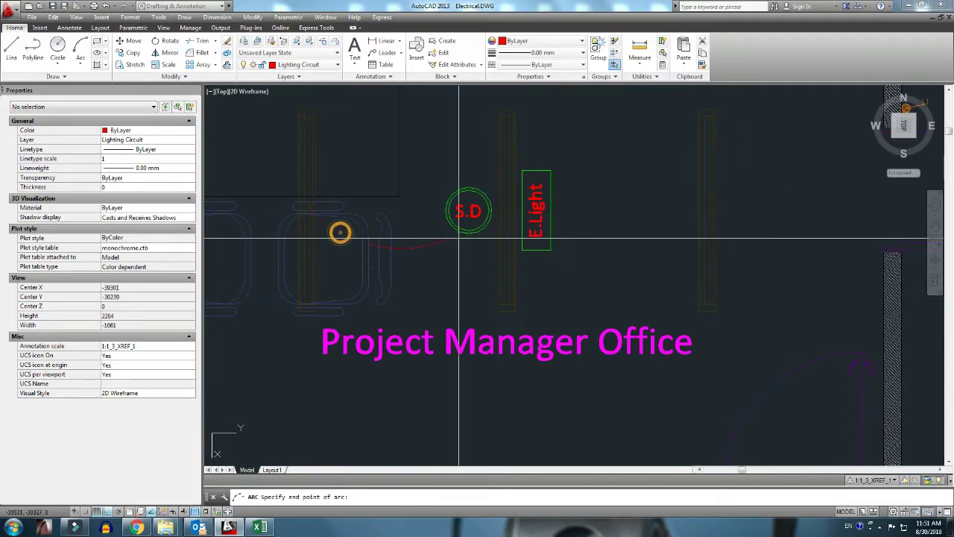
left_click(508, 223)
key("Return")
left_click(508, 223)
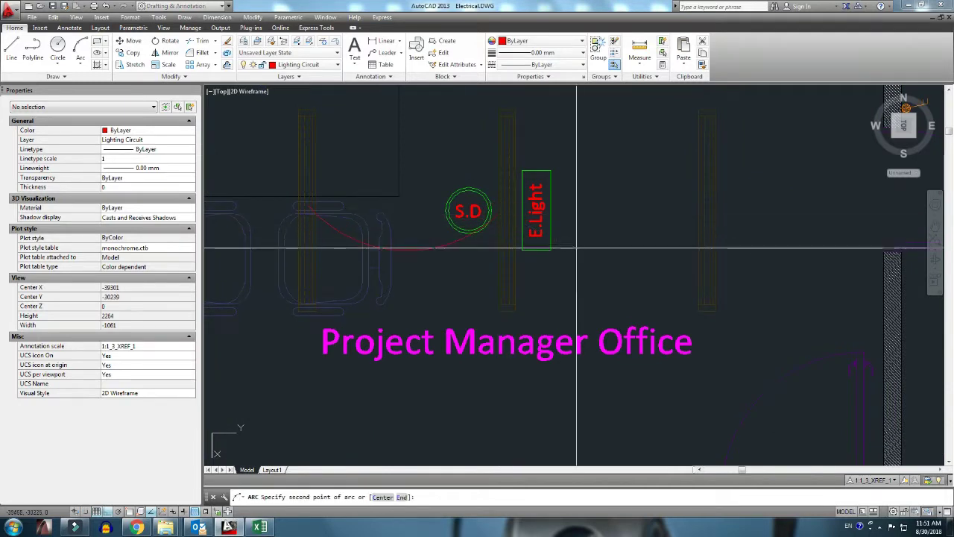
left_click(511, 226)
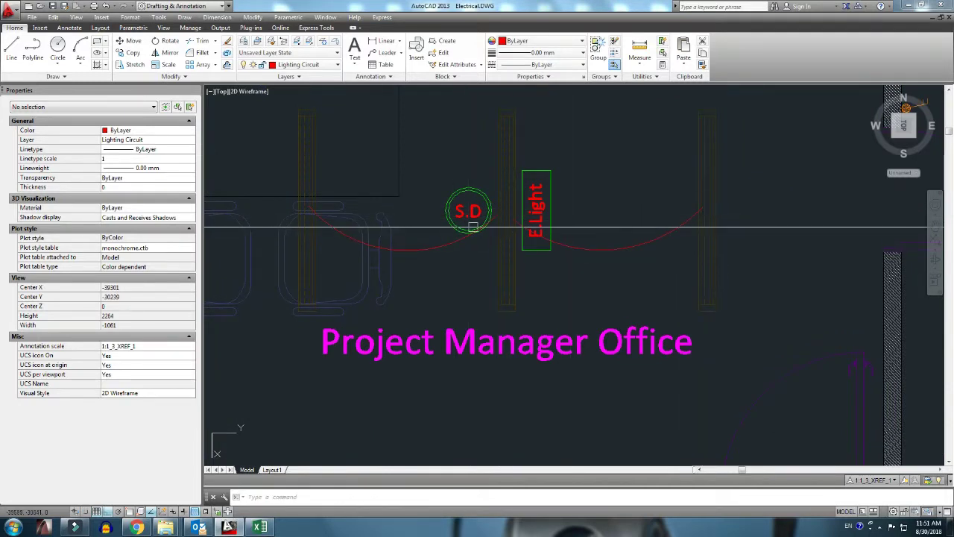
Step: Draw an arc from the office light to the toilet light fixture
scroll(436, 239, "down", 2)
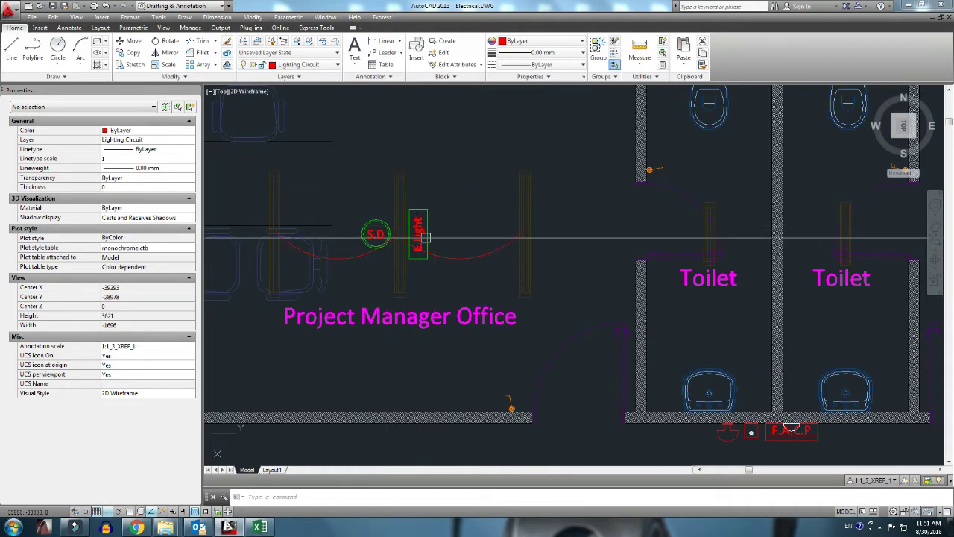
scroll(414, 282, "up", 2)
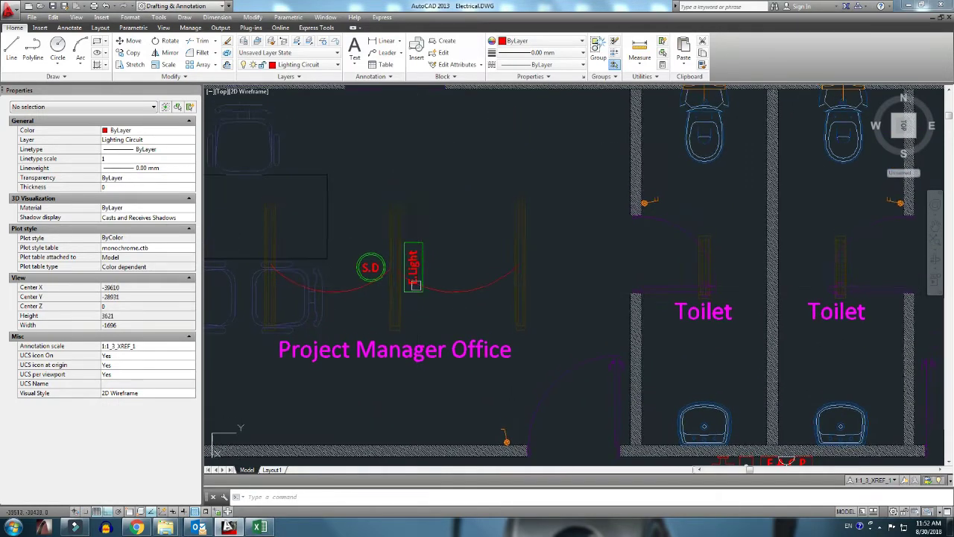
scroll(412, 281, "down", 2)
middle_click_drag(447, 279, 425, 276)
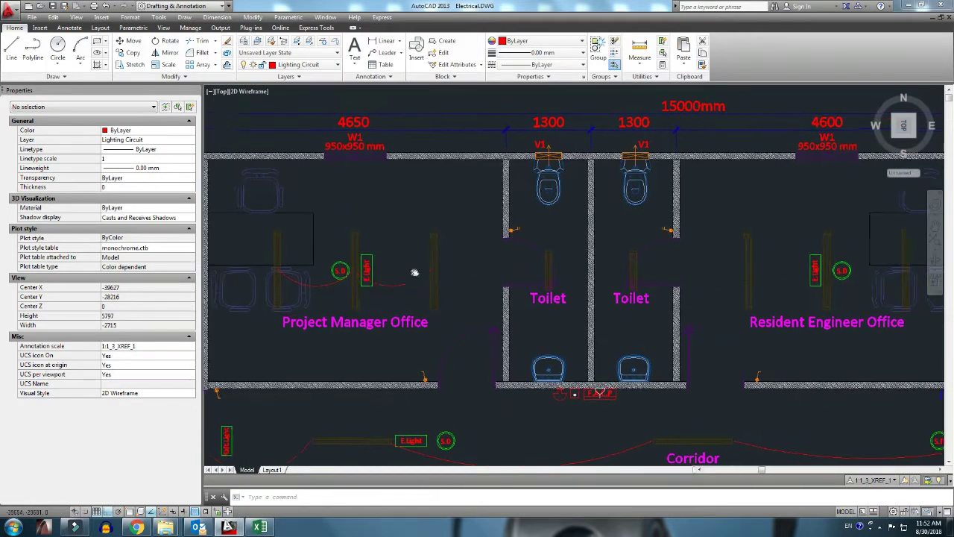
type("arc")
key("Return")
scroll(424, 267, "up", 2)
left_click(440, 277)
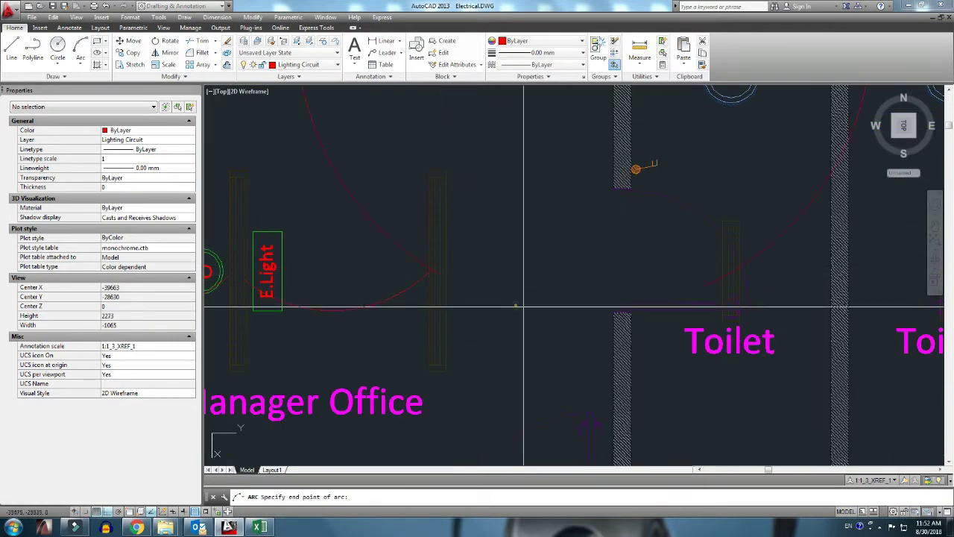
left_click(522, 304)
left_click(720, 271)
scroll(720, 271, "down", 1)
scroll(524, 276, "down", 2)
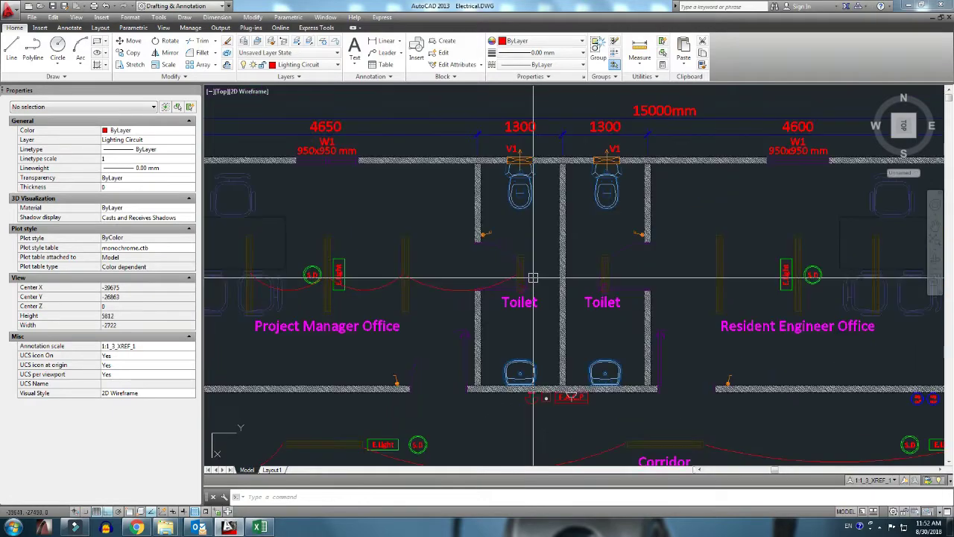
scroll(524, 276, "up", 2)
key("Return")
left_click(522, 274)
scroll(555, 280, "up", 2)
key("Escape")
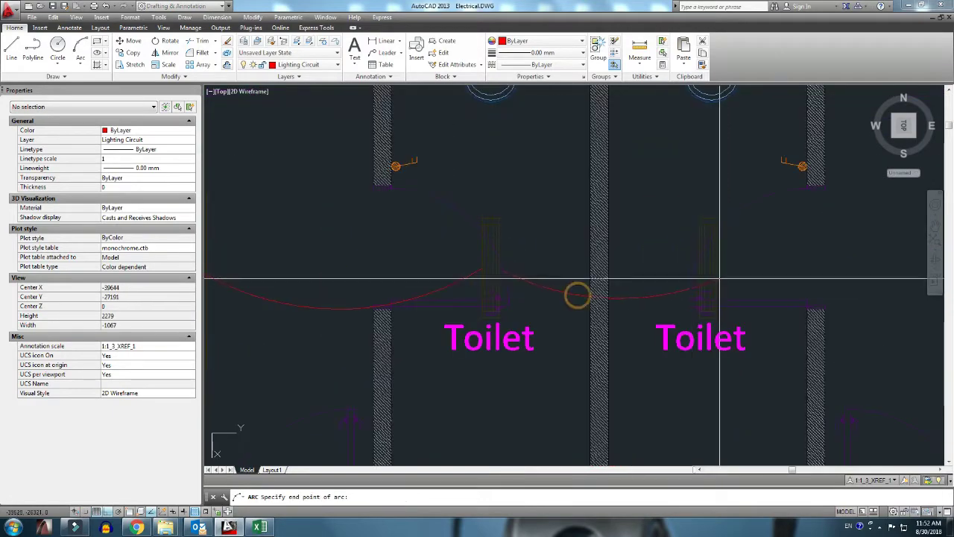
scroll(639, 334, "down", 3)
scroll(579, 299, "up", 2)
Step: Draw an arc ending at the toilet's V1 fixture, then review the offices and toilets
key("Return")
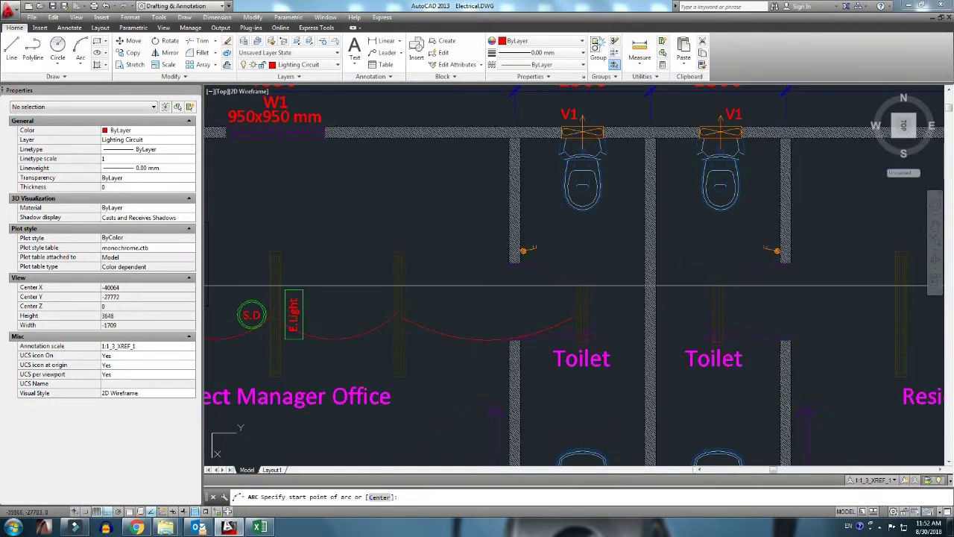
middle_click_drag(590, 271, 589, 308)
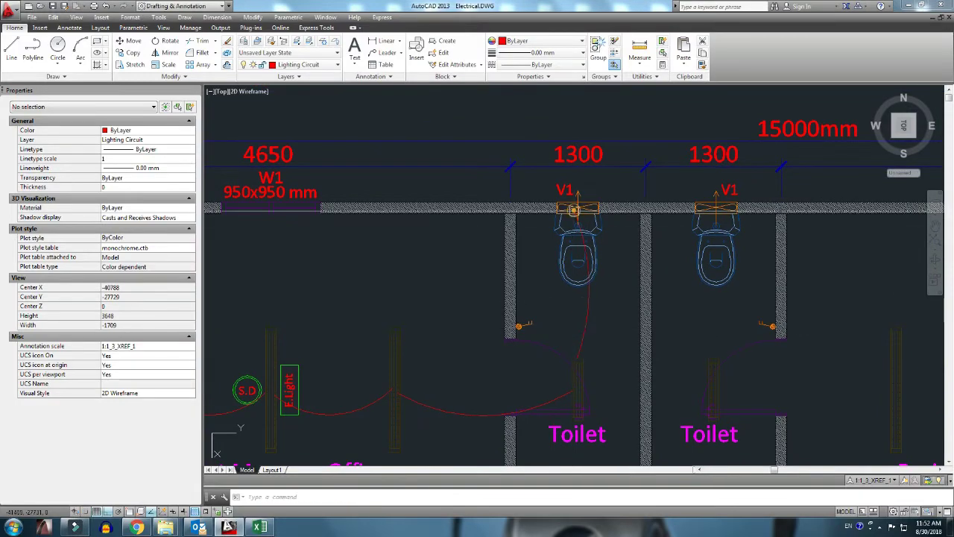
scroll(587, 199, "up", 3)
scroll(567, 212, "up", 2)
left_click(528, 212)
scroll(568, 241, "down", 4)
scroll(566, 241, "down", 2)
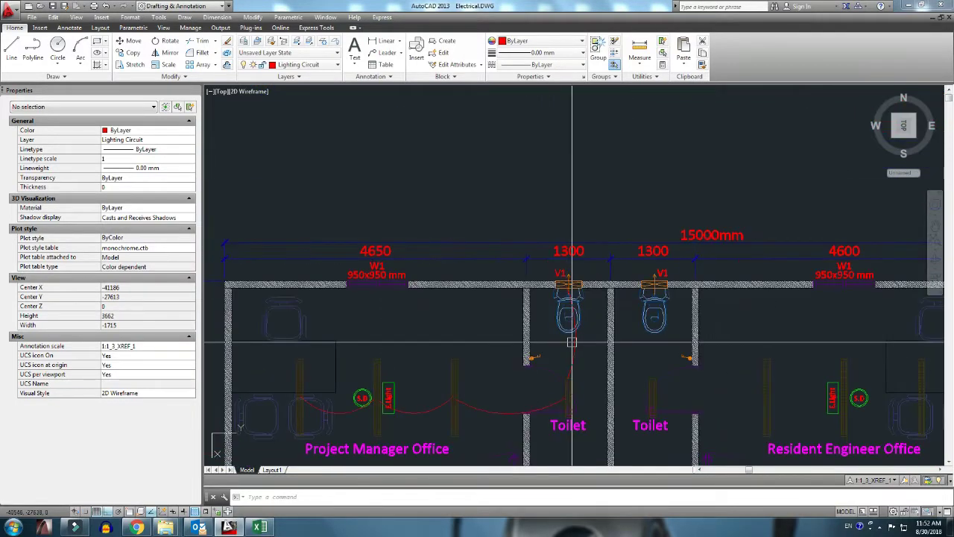
middle_click_drag(525, 395, 559, 333)
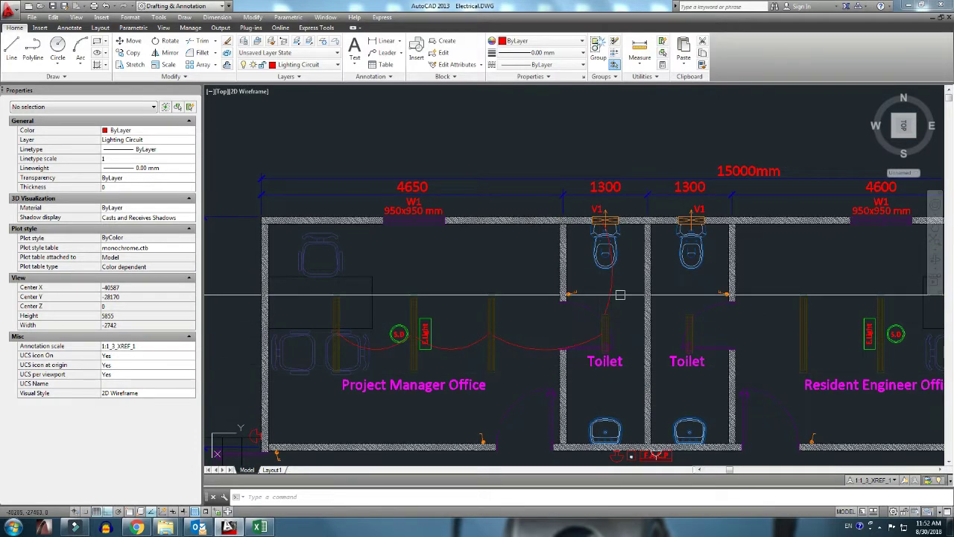
middle_click_drag(509, 295, 411, 248)
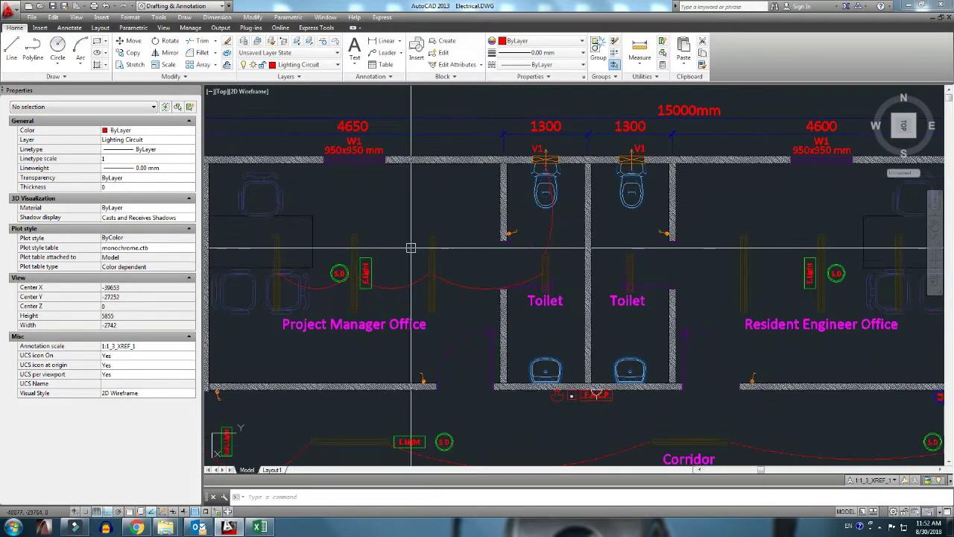
middle_click_drag(524, 303, 399, 299)
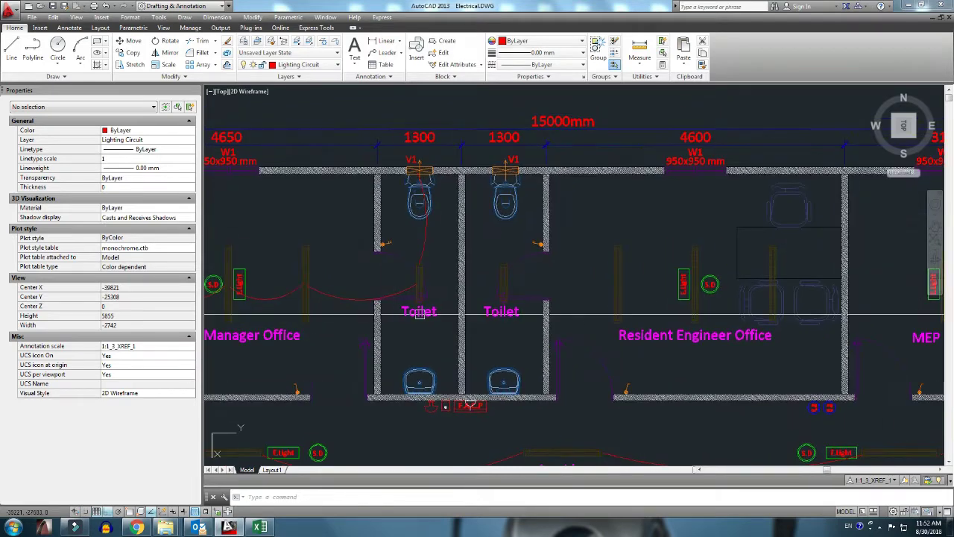
scroll(495, 285, "up", 2)
Step: Wire the right toilet's fixture with an arc, then arc from the fixture to the E.Light box
type("a")
key("Return")
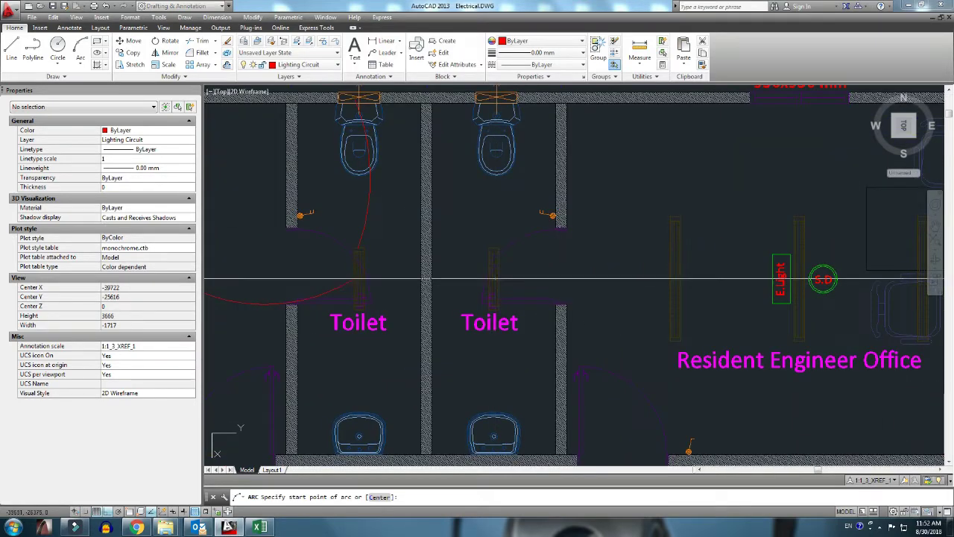
left_click(473, 219)
left_click(496, 98)
key("Return")
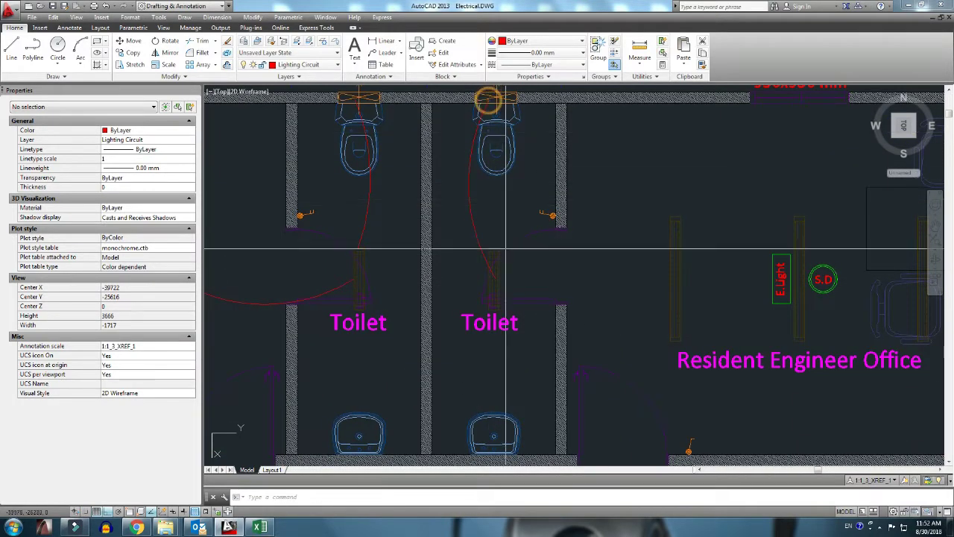
left_click(496, 282)
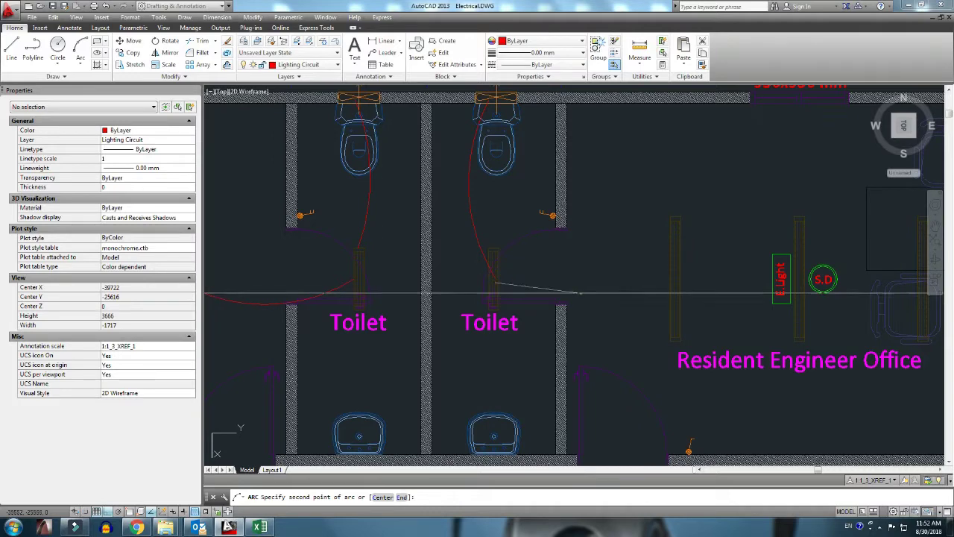
left_click(673, 281)
left_click(771, 292)
Step: Draw arcs from the E.Light box to the next fixture and up to the upper fixture
key("Return")
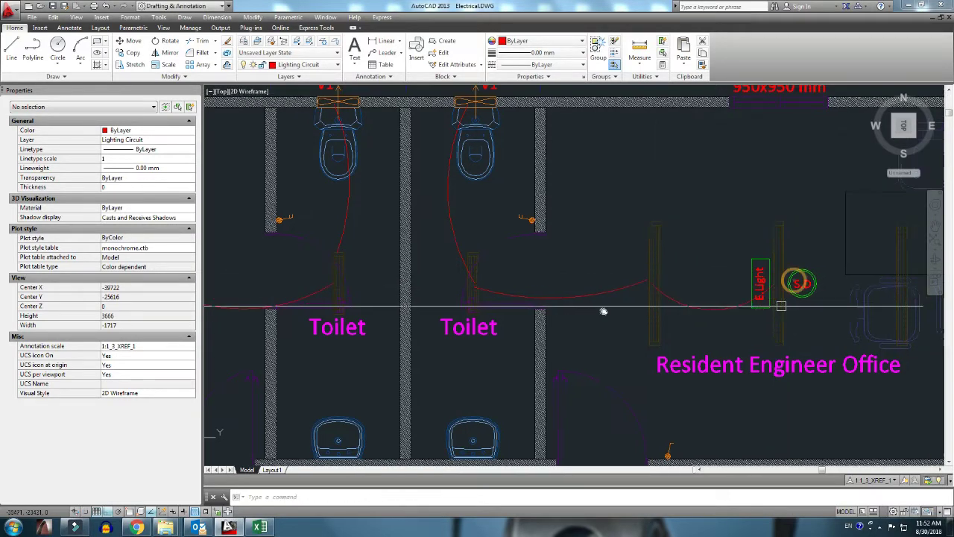
middle_click_drag(771, 293, 458, 305)
left_click(485, 296)
left_click(529, 315)
left_click(593, 309)
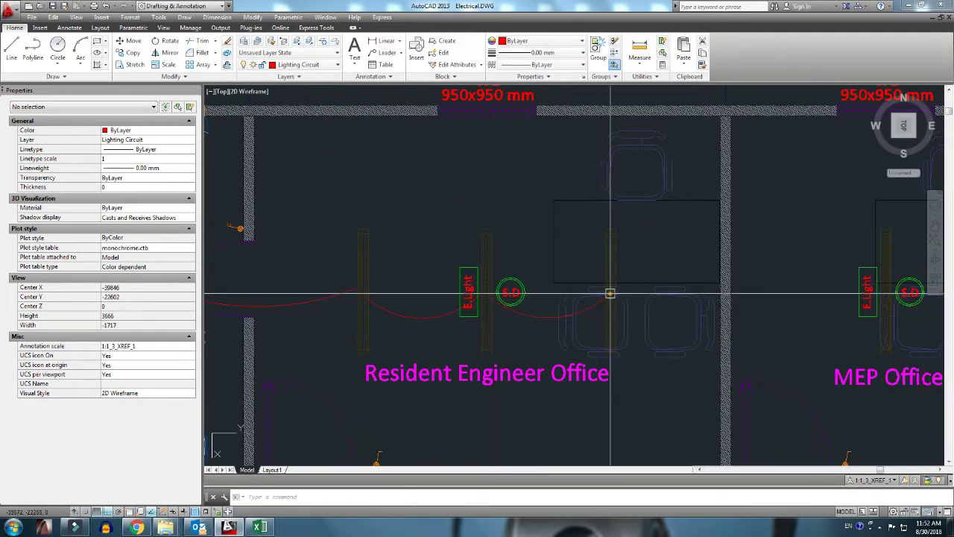
scroll(600, 299, "down", 2)
mouse_move(559, 356)
middle_mouse_down()
mouse_move(432, 344)
mouse_move(444, 335)
middle_mouse_up()
key("Return")
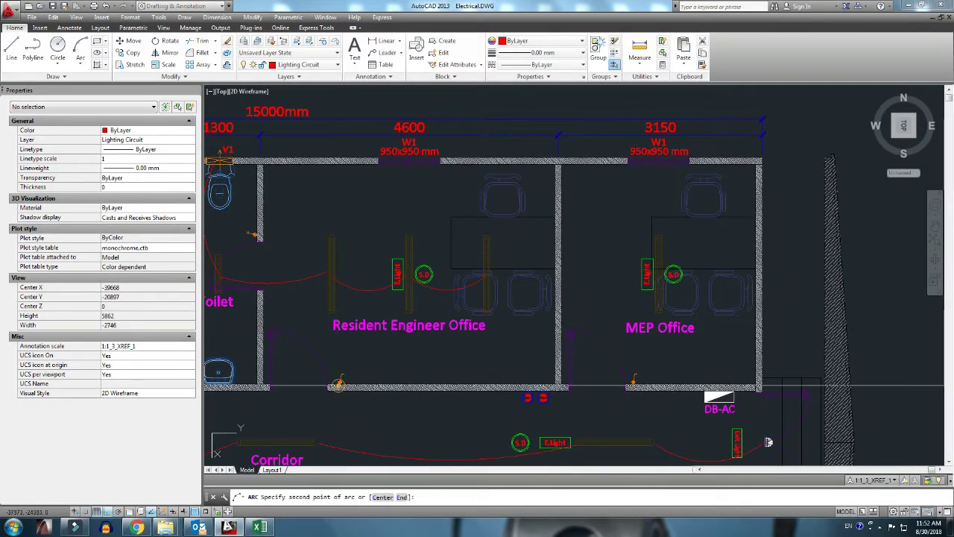
scroll(379, 374, "up", 2)
left_click(447, 328)
left_click(545, 221)
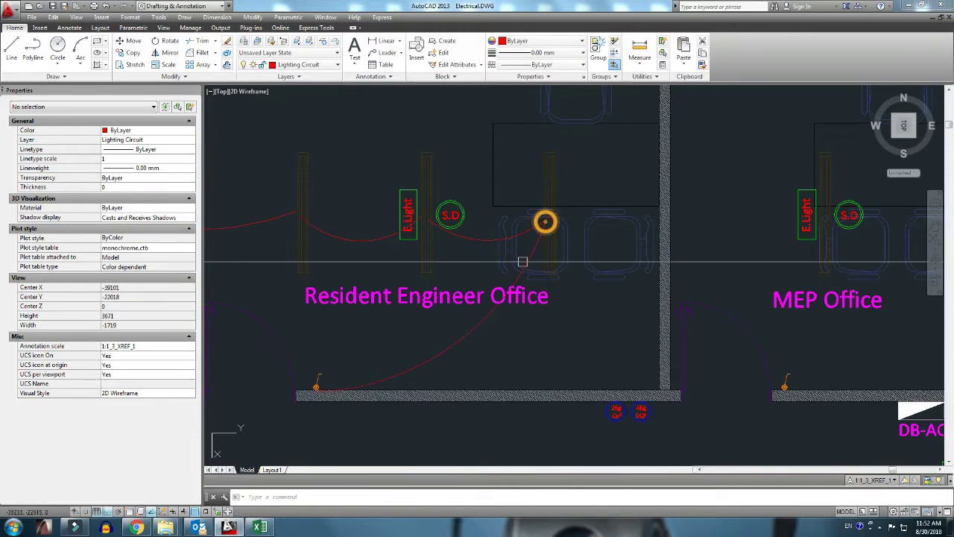
scroll(522, 262, "down", 2)
scroll(634, 373, "up", 3)
scroll(552, 348, "down", 3)
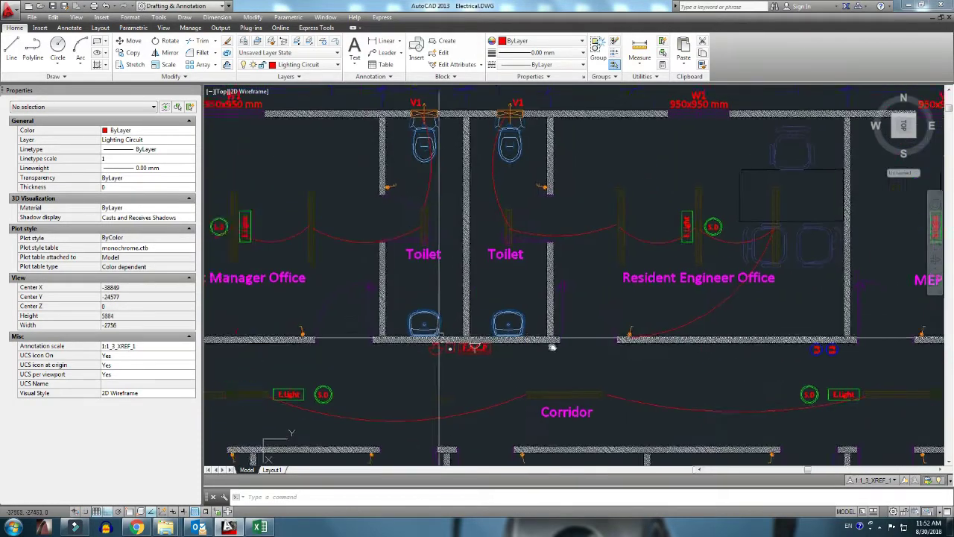
scroll(496, 335, "up", 2)
Step: Arc the Project Manager Office's lower wall switch to its upper-left fixture, then review the Toilets
key("Return")
middle_click_drag(452, 339, 591, 387)
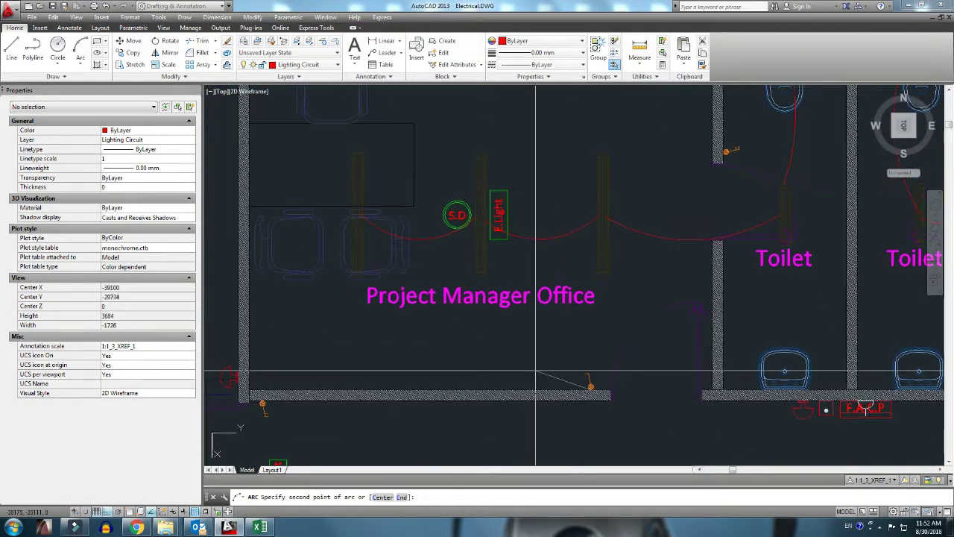
left_click(462, 346)
left_click(362, 217)
scroll(371, 226, "down", 4)
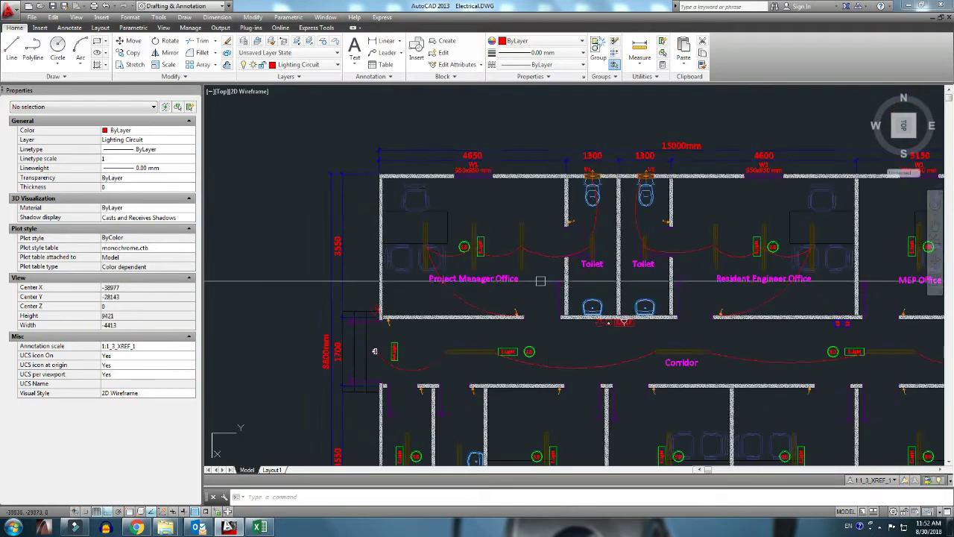
scroll(418, 217, "down", 1)
scroll(459, 193, "up", 5)
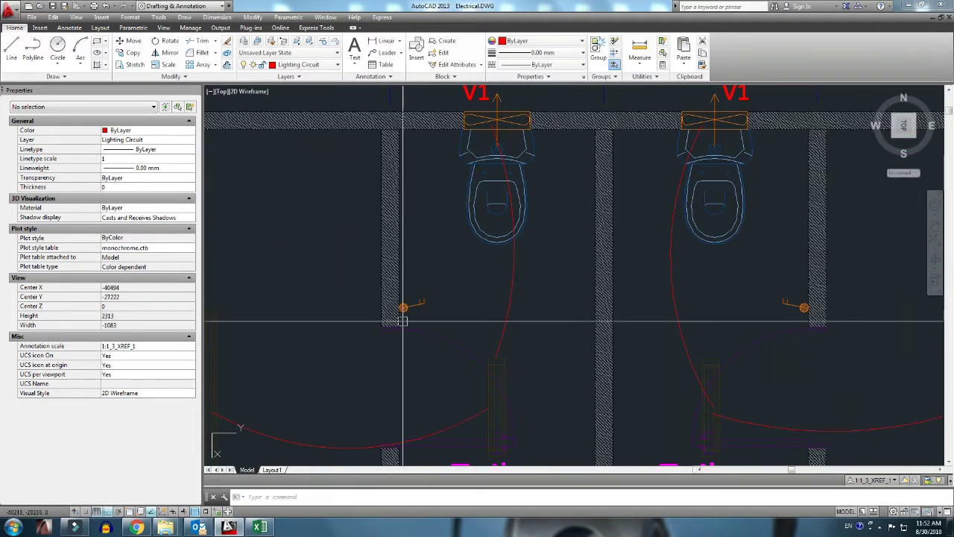
middle_click_drag(460, 345, 491, 284)
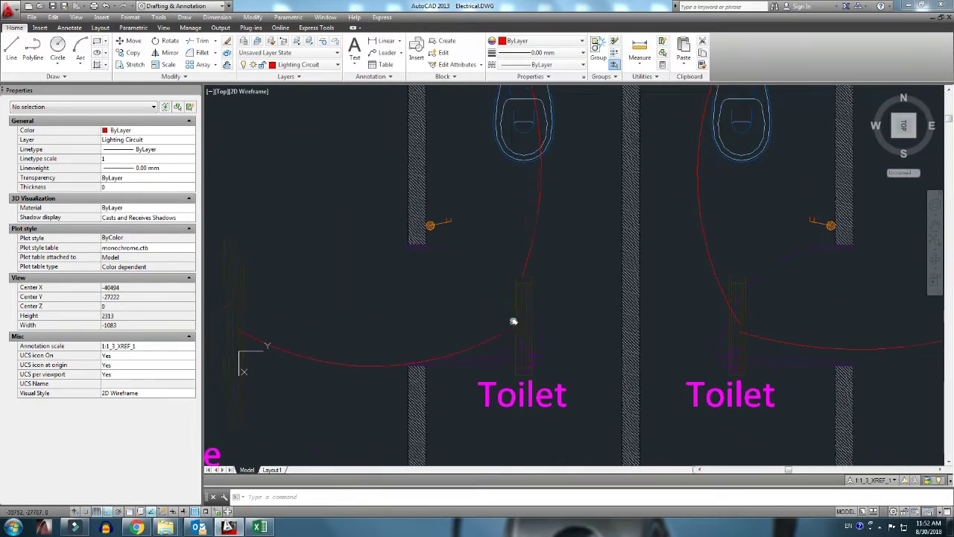
scroll(544, 354, "down", 2)
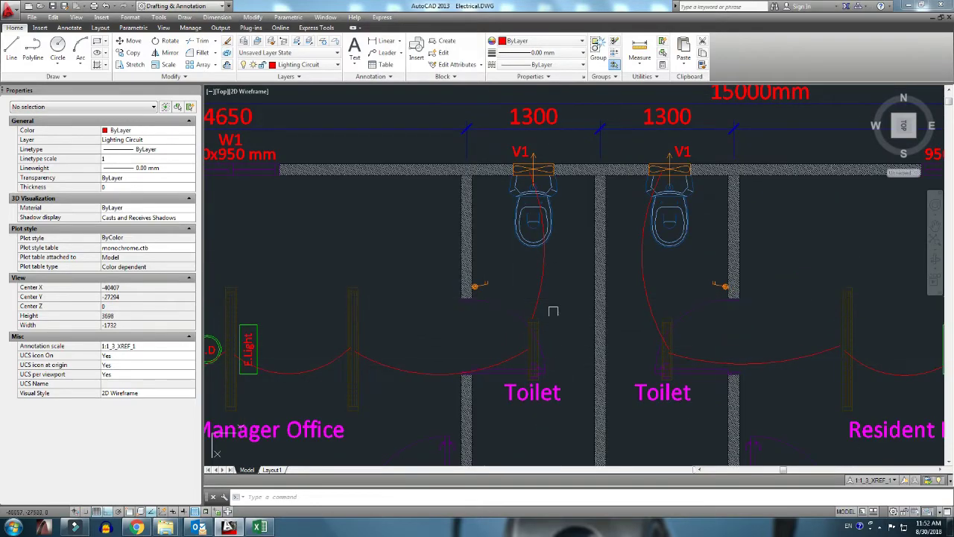
scroll(522, 313, "down", 2)
mouse_move(738, 324)
middle_mouse_down()
mouse_move(521, 302)
mouse_move(448, 305)
mouse_move(596, 305)
mouse_move(649, 223)
mouse_move(633, 280)
middle_mouse_up()
scroll(447, 305, "up", 2)
scroll(625, 307, "down", 2)
scroll(634, 280, "up", 2)
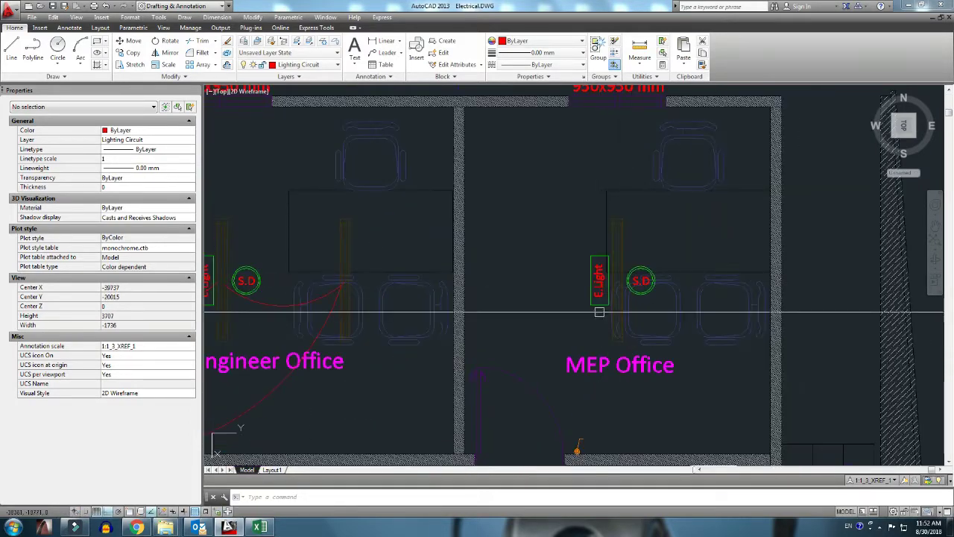
middle_click_drag(599, 311, 613, 266)
scroll(613, 266, "down", 3)
Step: Start a red arc (A) at the Pantry light fixture
scroll(655, 221, "down", 3)
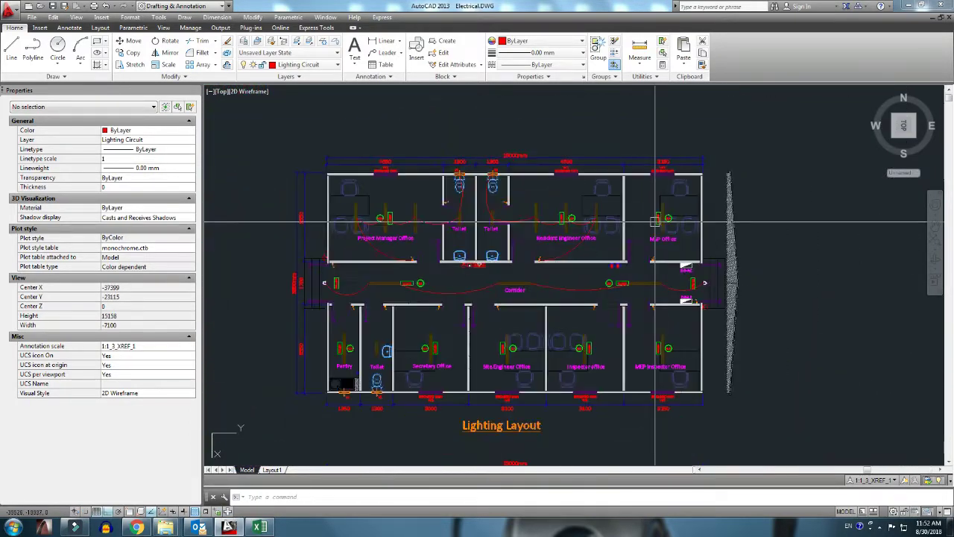
scroll(631, 269, "up", 5)
scroll(632, 194, "down", 5)
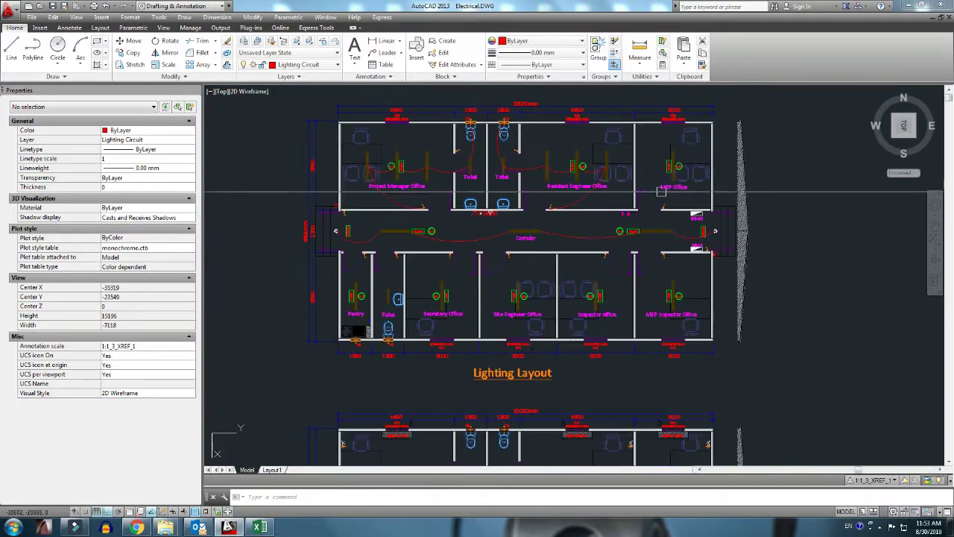
mouse_move(631, 172)
middle_mouse_down()
mouse_move(629, 191)
mouse_move(590, 221)
middle_mouse_up()
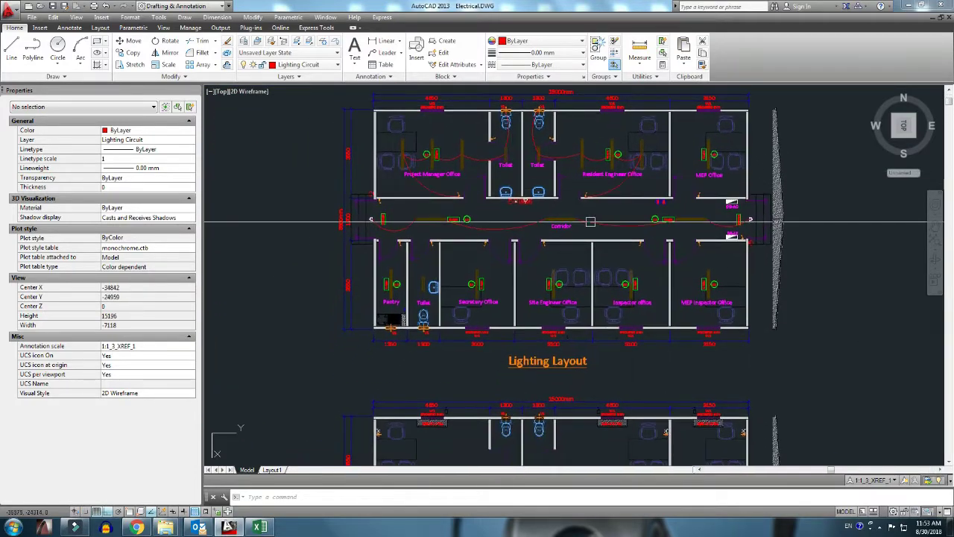
scroll(390, 294, "up", 6)
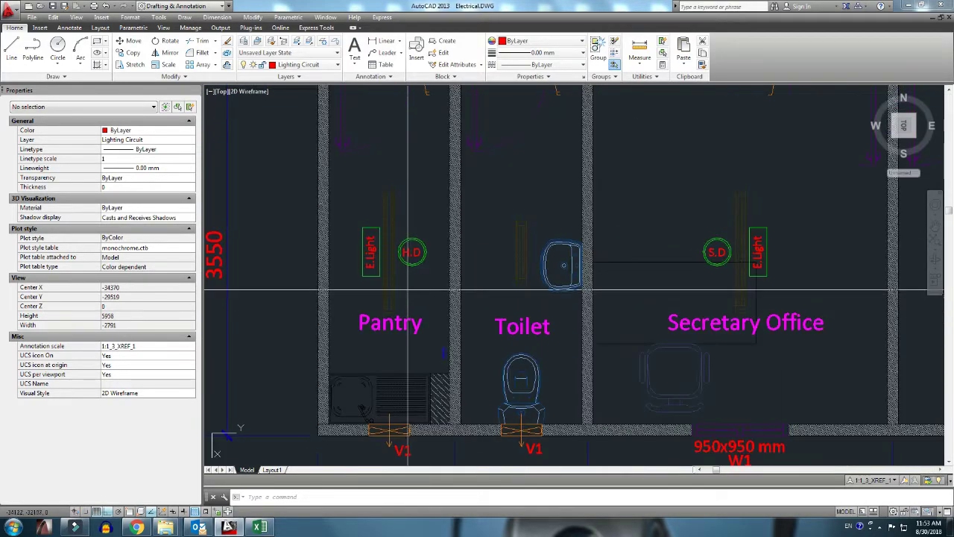
type("a")
key("Return")
scroll(439, 278, "up", 2)
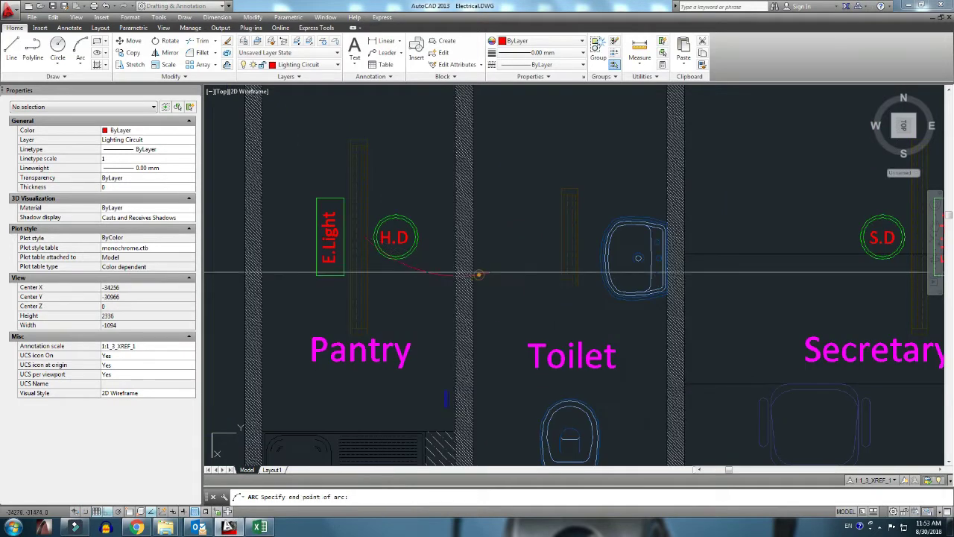
left_click(573, 243)
left_click(569, 243)
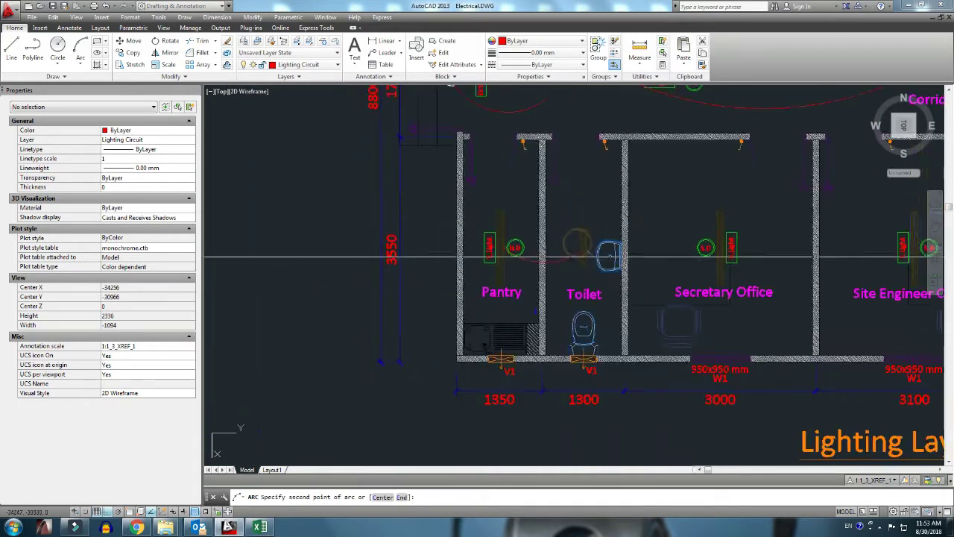
scroll(570, 242, "down", 3)
scroll(574, 246, "up", 3)
left_click(580, 227)
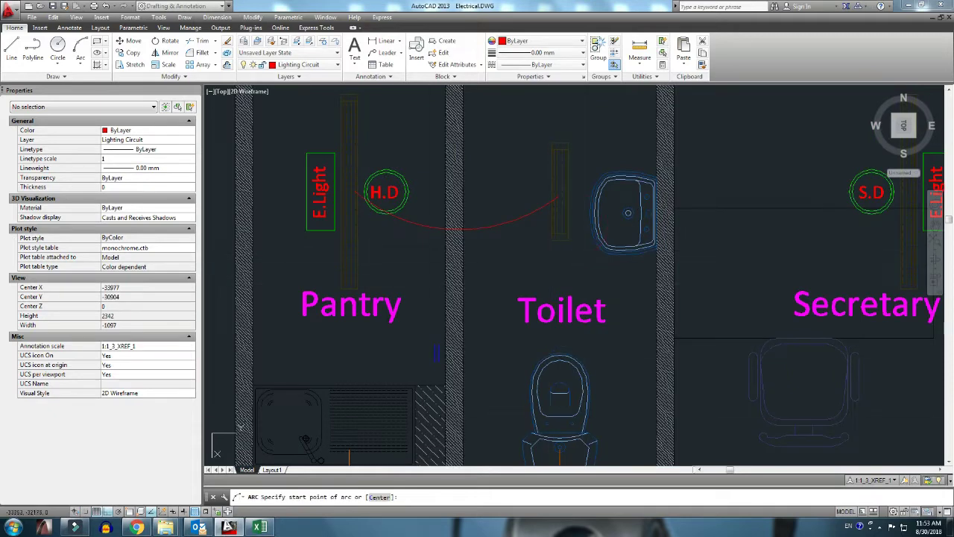
Step: Run the arc to the right V1 fan, then cancel the unfinished arc at the left V1
middle_click_drag(586, 255, 628, 161)
left_click(510, 348)
left_click(512, 343)
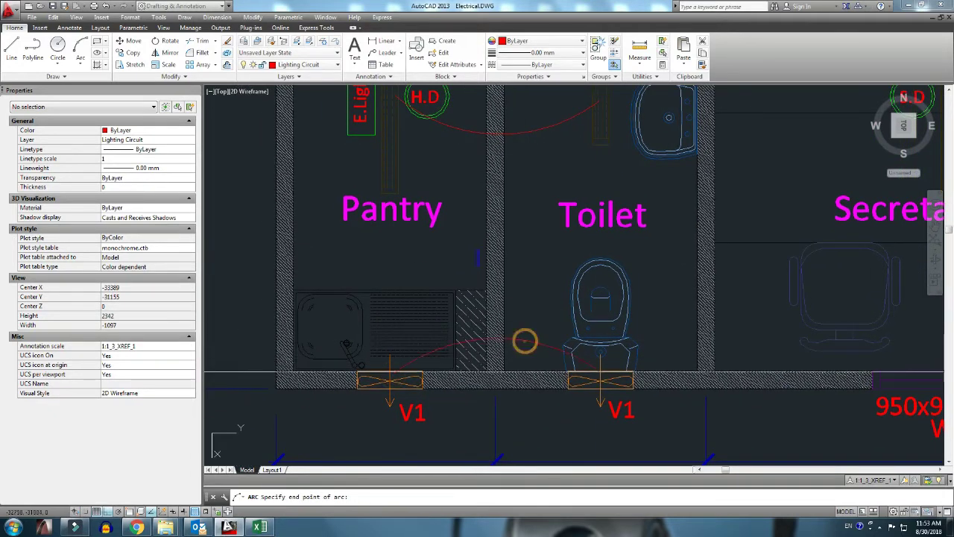
left_click(600, 375)
key("Return")
left_click(391, 376)
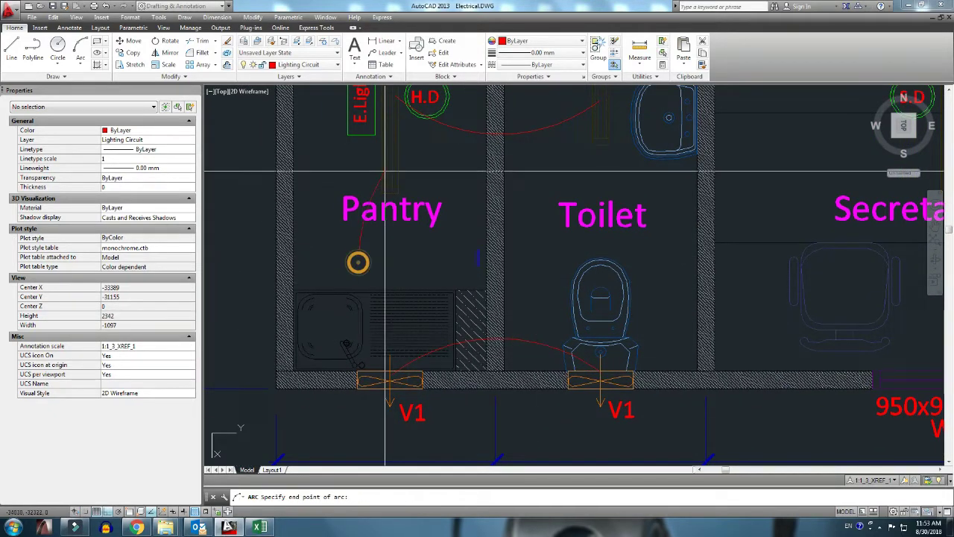
key("Escape")
Step: Draw an arc linking the Site Engineer S.D. symbol to the Inspector office S.D
scroll(377, 261, "down", 3)
middle_click_drag(408, 257, 409, 264)
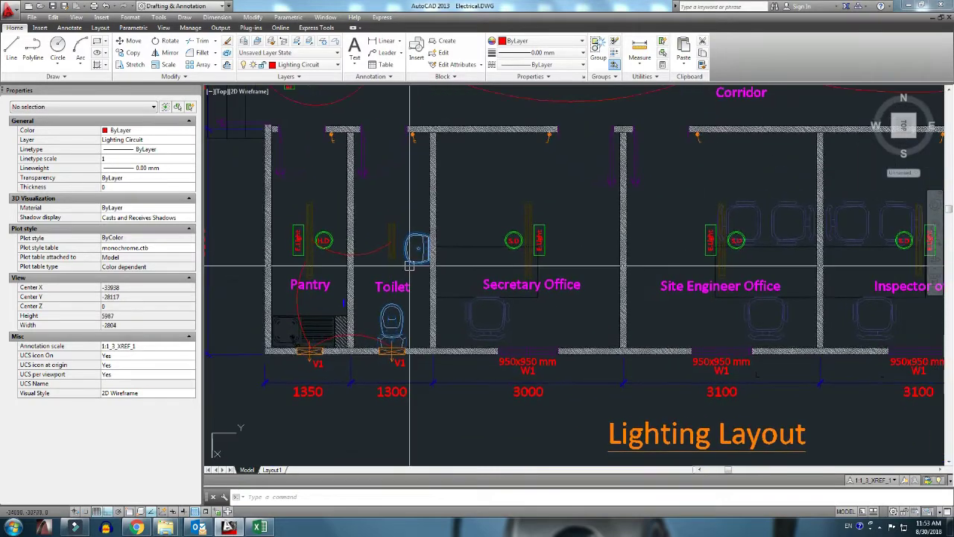
scroll(396, 255, "up", 2)
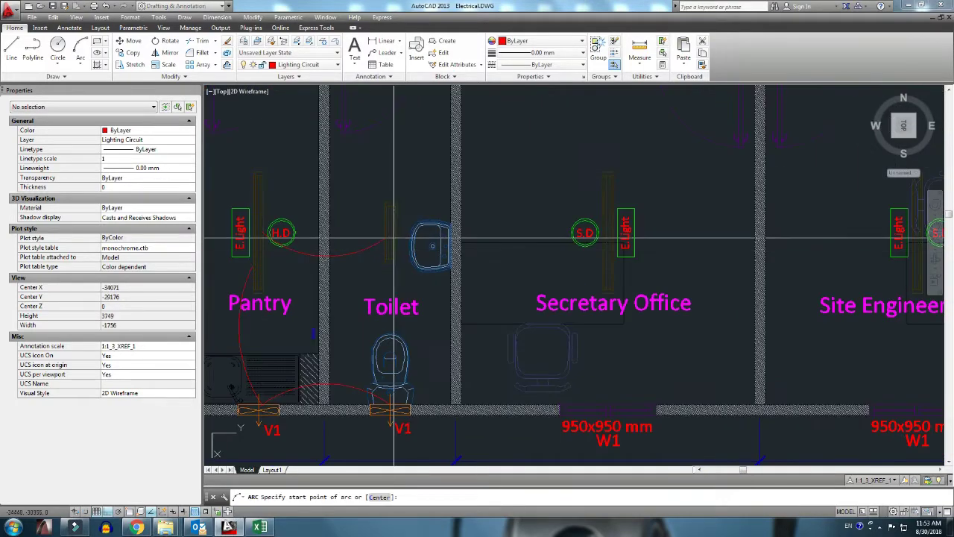
left_click(534, 254)
scroll(602, 232, "down", 3)
middle_click_drag(522, 298, 478, 323)
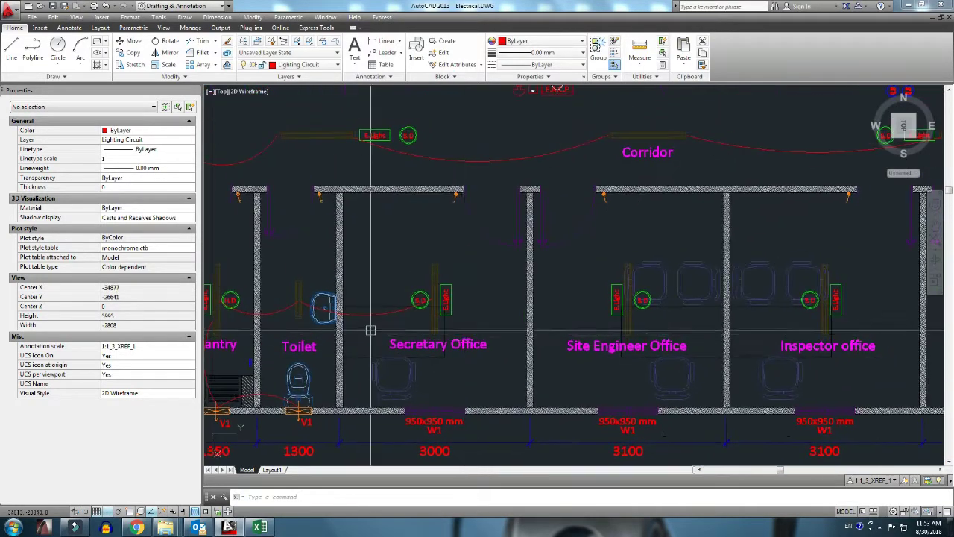
scroll(479, 324, "down", 2)
scroll(439, 320, "up", 2)
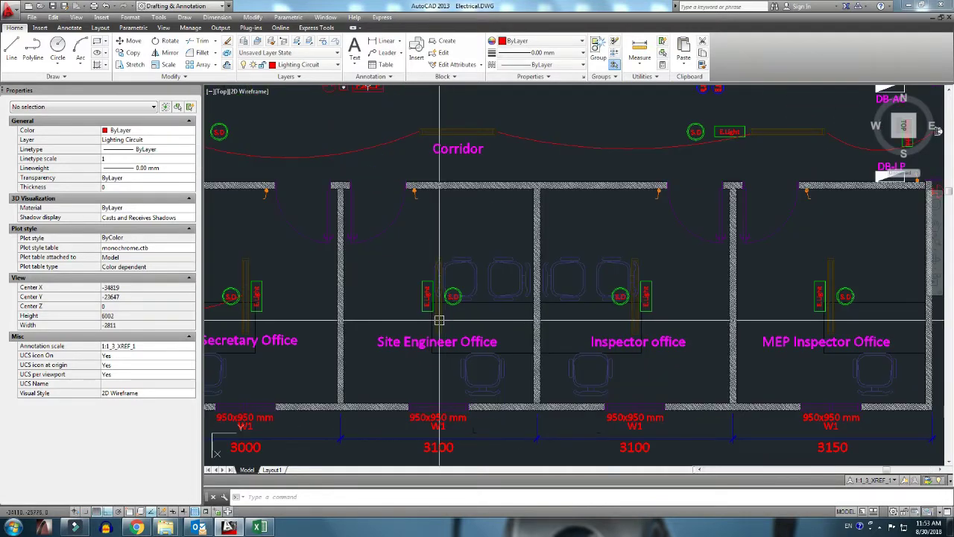
key("Return")
left_click(452, 296)
left_click(492, 316)
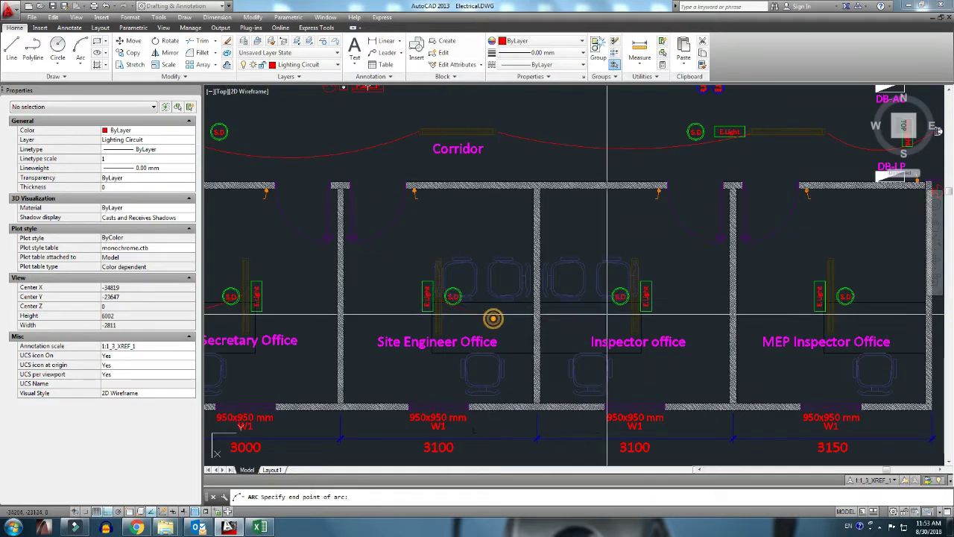
left_click(638, 303)
Step: Extend the wiring with an arc to the MEP Inspector Office symbol
key("Return")
left_click(633, 304)
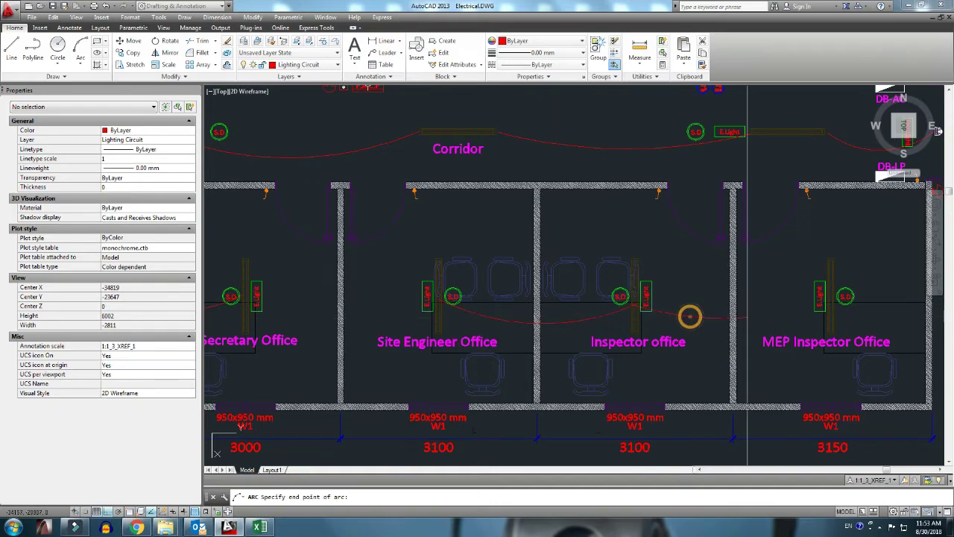
left_click(839, 297)
middle_click_drag(839, 296, 731, 298)
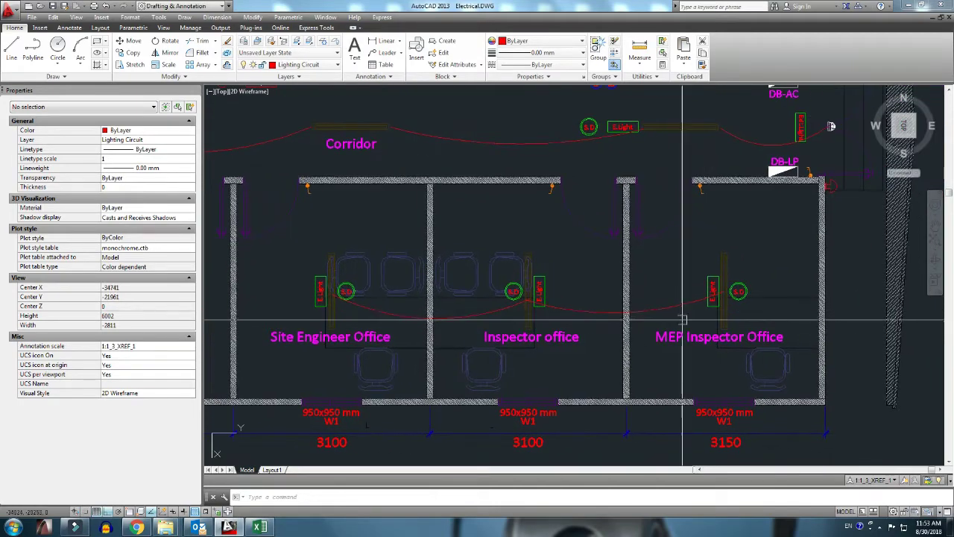
scroll(693, 342, "down", 2)
scroll(693, 341, "down", 2)
Step: Draw a red arc from the Resident Engineer Office switch to its light
scroll(624, 281, "up", 2)
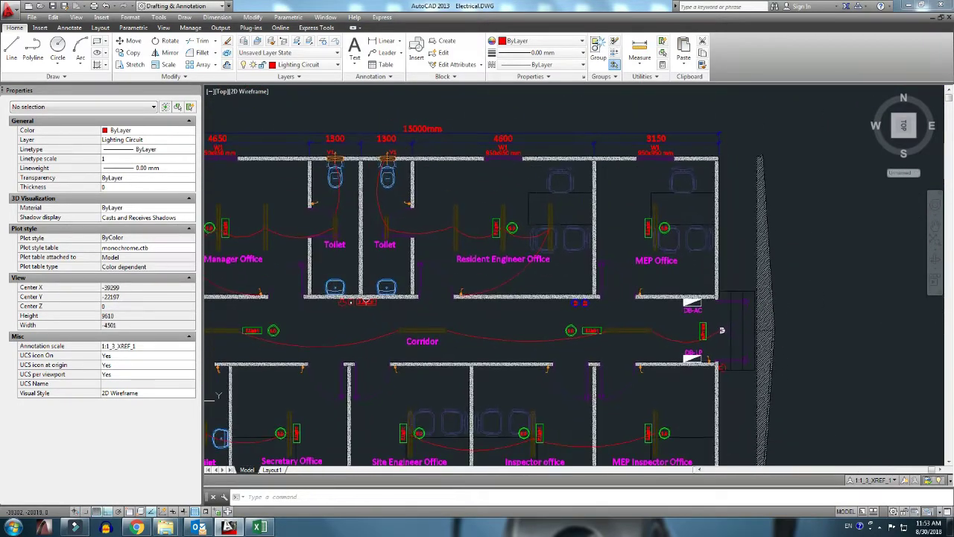
middle_click_drag(624, 281, 597, 301)
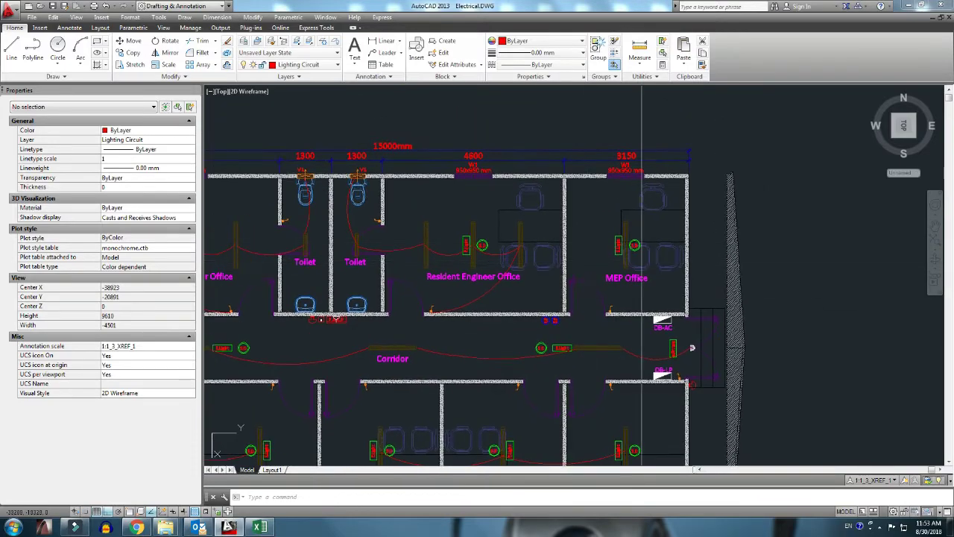
middle_click_drag(641, 261, 750, 261)
scroll(652, 254, "up", 2)
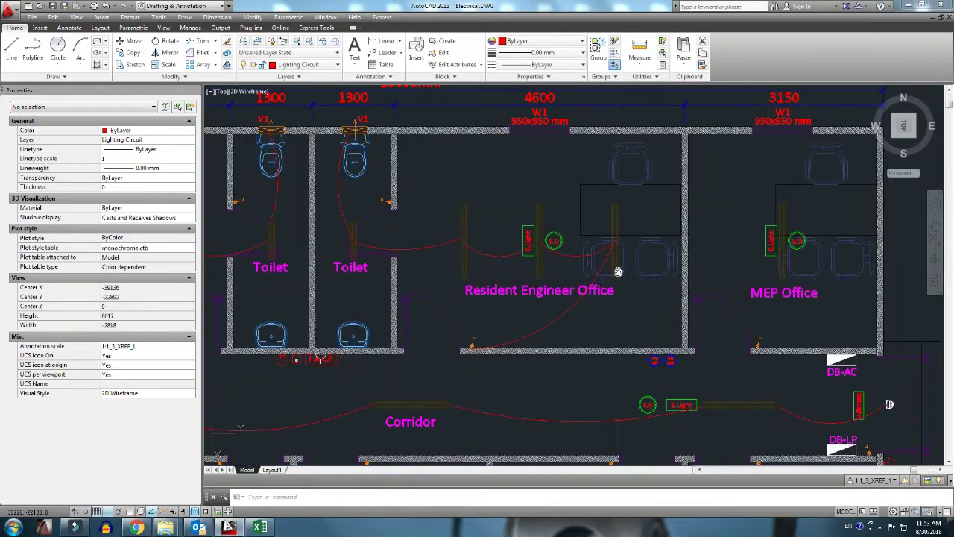
scroll(618, 271, "up", 2)
key("a")
key("Return")
left_click(589, 263)
left_click(763, 285)
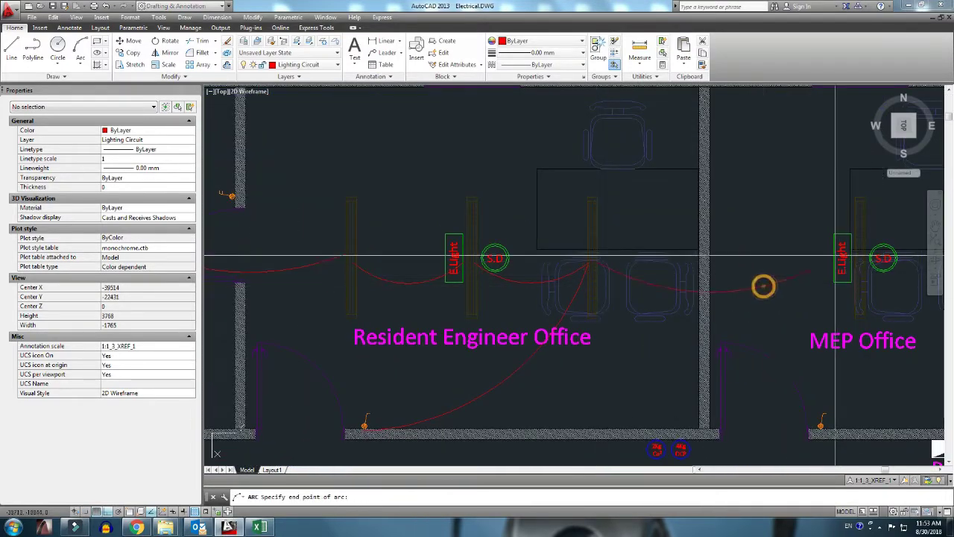
Step: Bring the lower row of offices into view and restart the arc for the Site Engineer Office
scroll(611, 298, "down", 4)
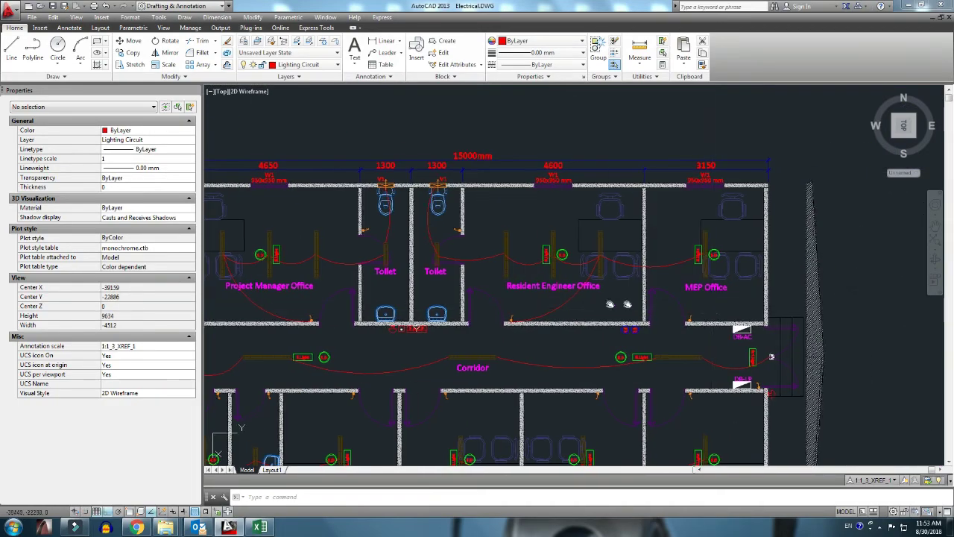
middle_click_drag(642, 358, 646, 264)
middle_click_drag(586, 399, 622, 304)
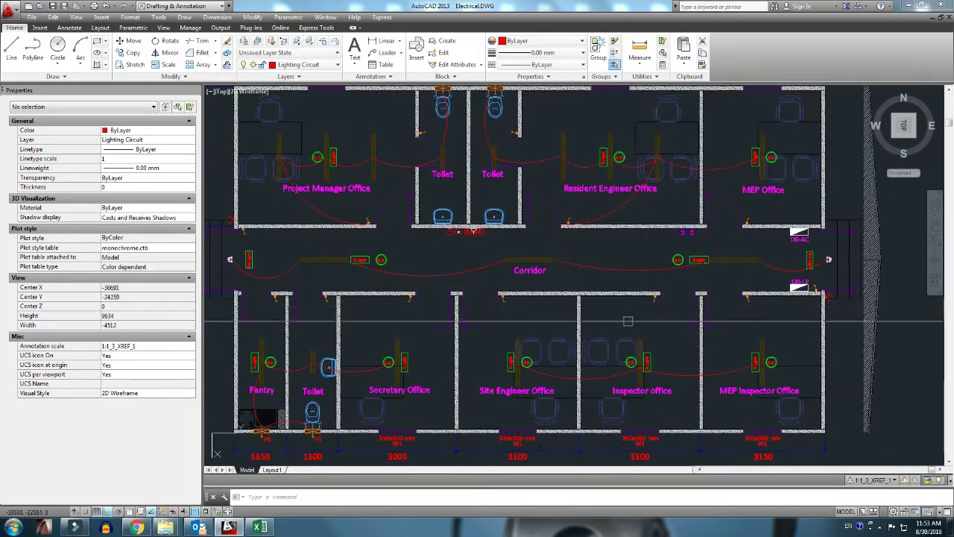
scroll(515, 331, "up", 2)
scroll(533, 328, "up", 2)
key("Return")
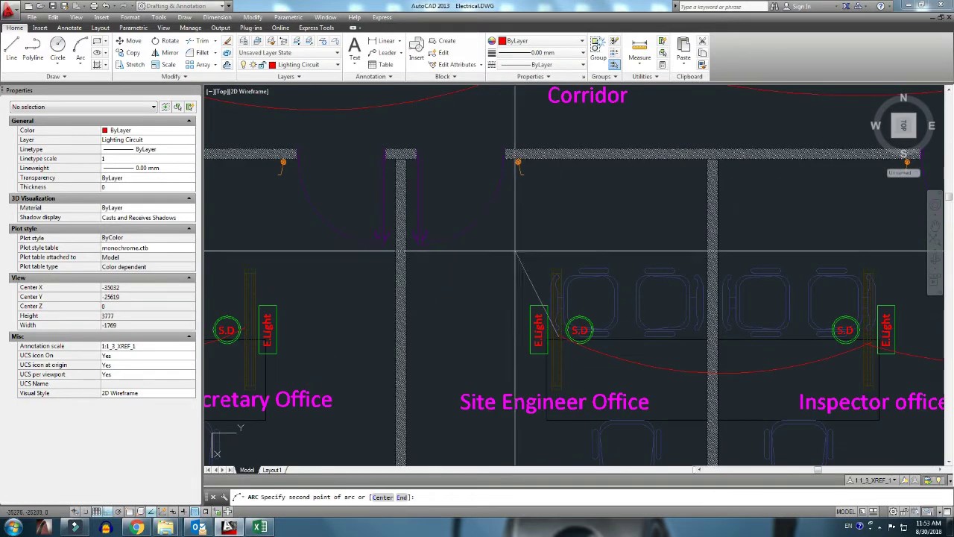
Step: Finish the Site Engineer Office arc and wire the Secretary Office switch toward the toilet
left_click(519, 162)
key("Return")
middle_click_drag(315, 276, 461, 287)
left_click(377, 340)
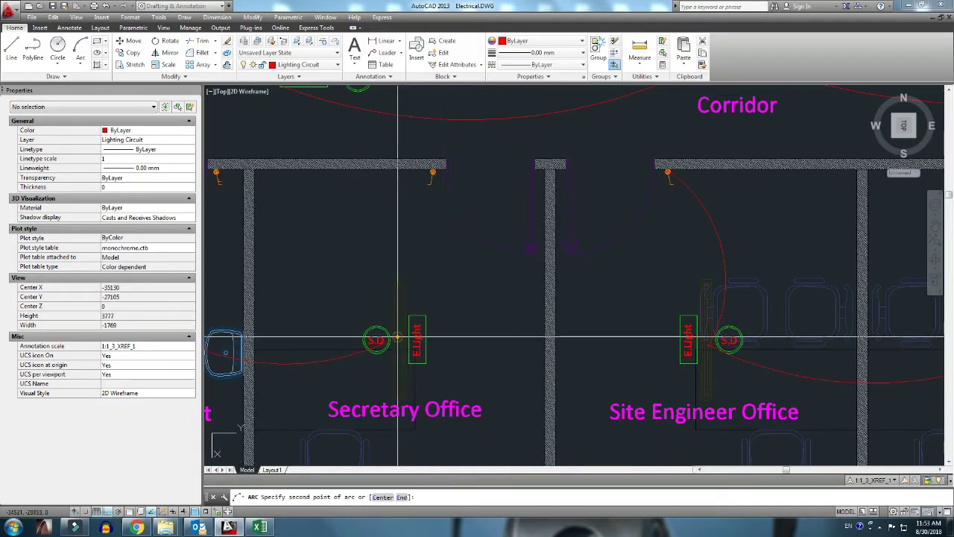
left_click(385, 291)
left_click(225, 352)
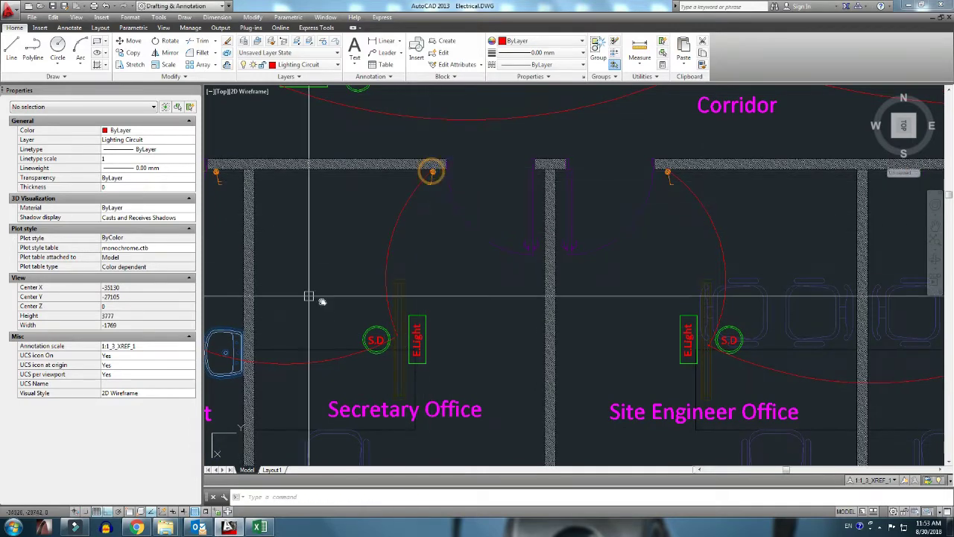
Step: Wire a switch to its ceiling light near the Pantry and Toilet
middle_click_drag(311, 298, 521, 300)
key("space")
left_click(393, 343)
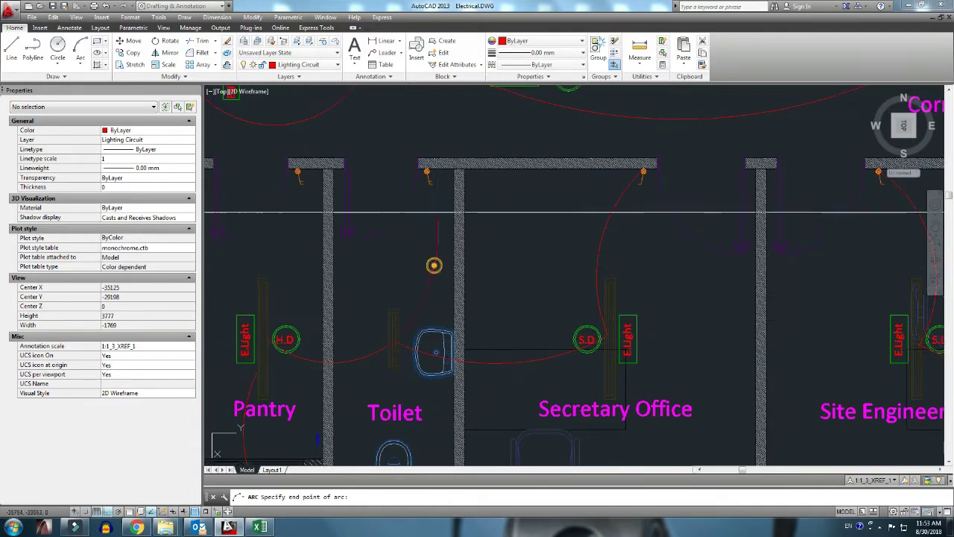
left_click(435, 264)
left_click(426, 172)
mouse_move(426, 225)
middle_mouse_down()
mouse_move(507, 186)
mouse_move(548, 107)
middle_mouse_up()
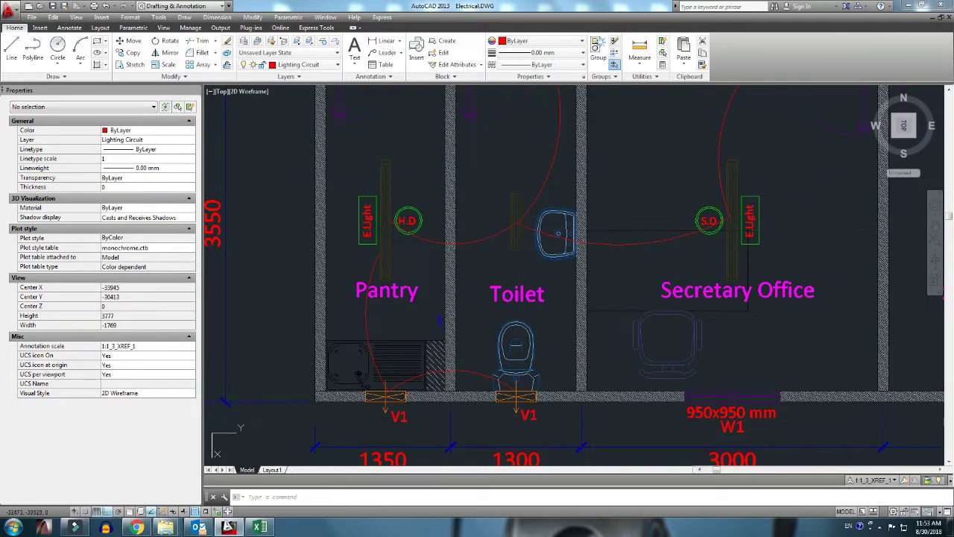
middle_click_drag(557, 233, 612, 289)
Step: Draw an arc through the Pantry light to the light by the top wall
key("space")
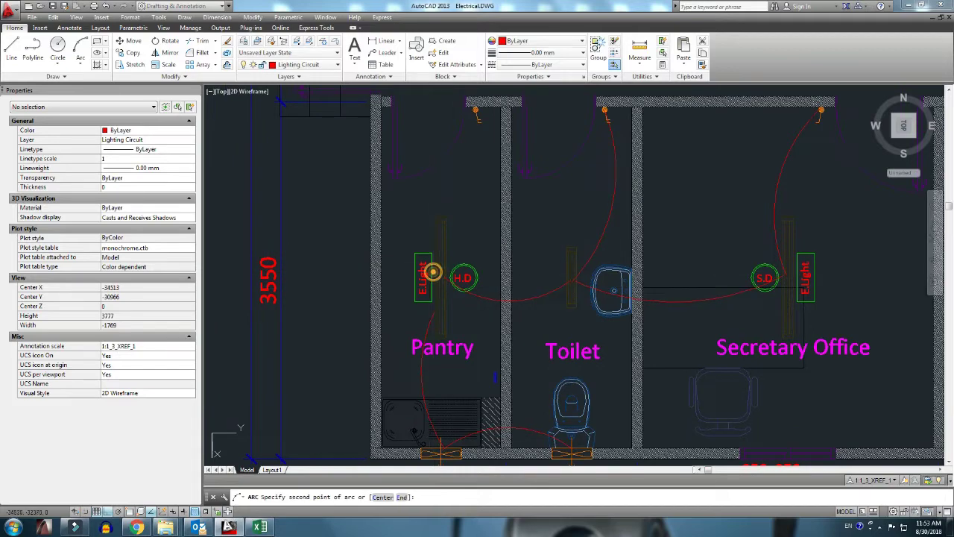
scroll(432, 272, "down", 3)
left_click(458, 283)
scroll(458, 283, "up", 4)
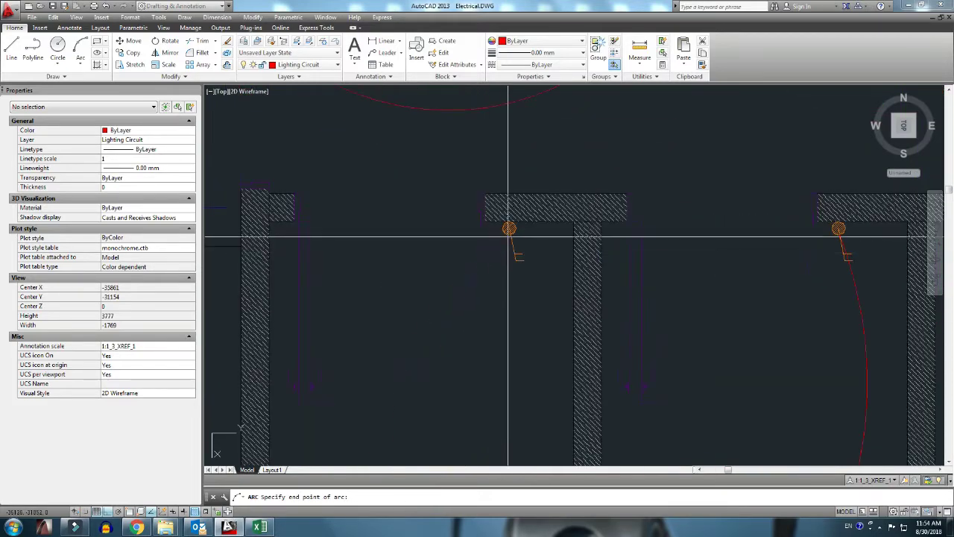
left_click(373, 454)
scroll(547, 288, "down", 3)
scroll(547, 287, "up", 1)
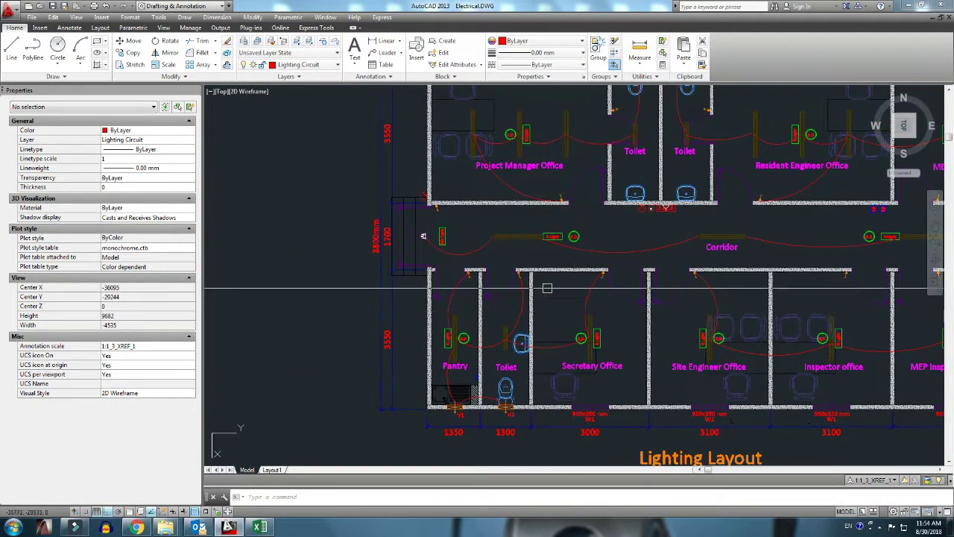
Step: Wire the Inspector and MEP Inspector Office switches to their lights with arcs
middle_click_drag(704, 270, 365, 276)
scroll(495, 313, "up", 2)
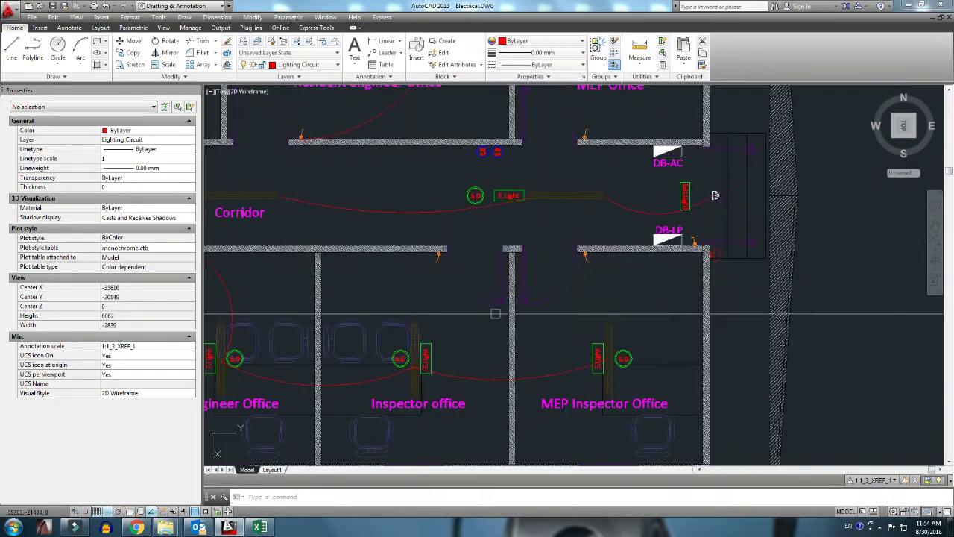
scroll(495, 313, "up", 2)
key("Return")
left_click(398, 371)
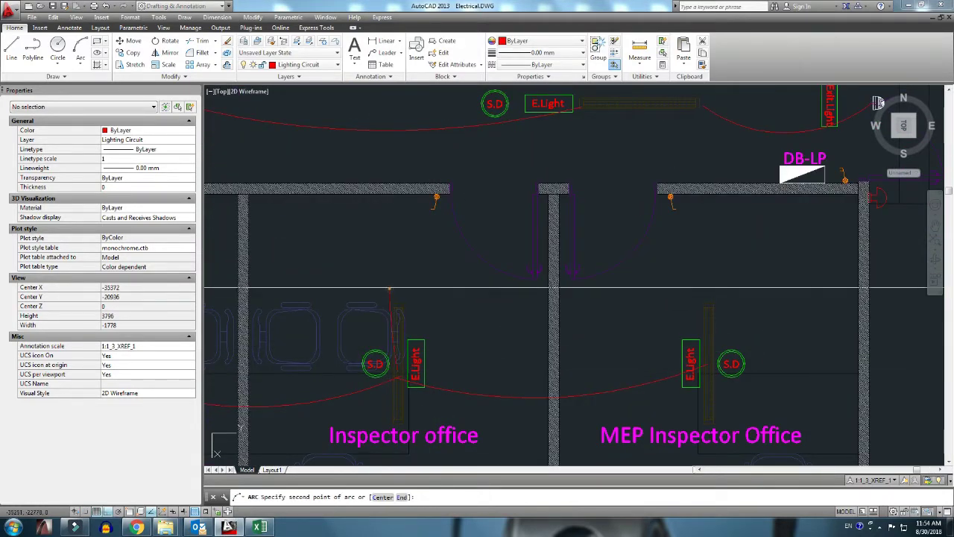
left_click(389, 287)
left_click(436, 199)
key("Return")
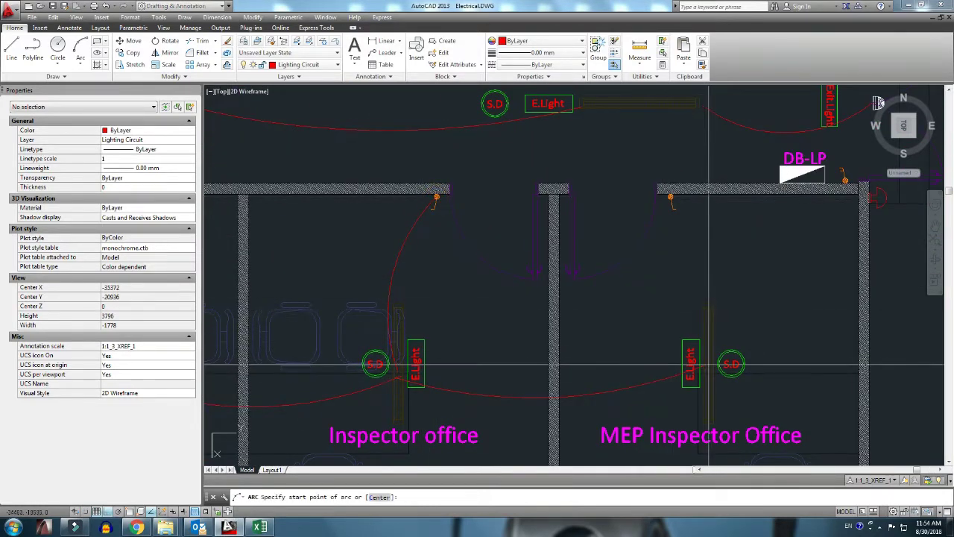
left_click(709, 365)
left_click(729, 287)
left_click(671, 199)
Step: Begin an extra arc at the MEP Office switch, then cancel it
scroll(680, 226, "down", 4)
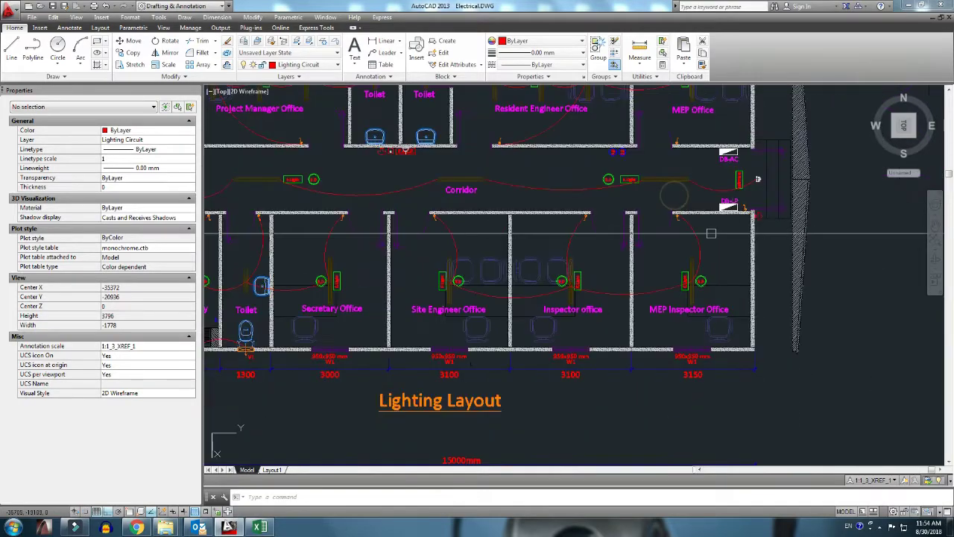
middle_click_drag(634, 147, 754, 298)
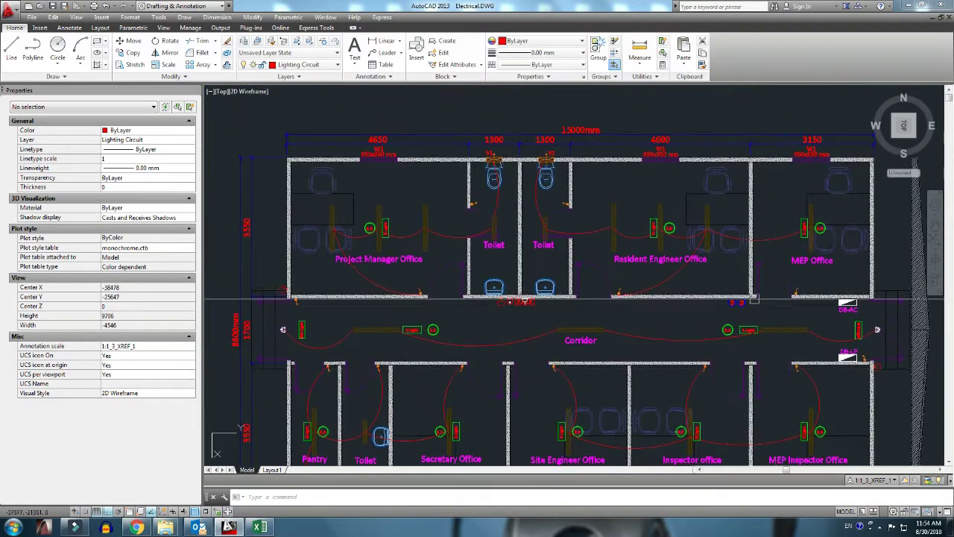
key("Return")
scroll(776, 298, "up", 5)
left_click(740, 339)
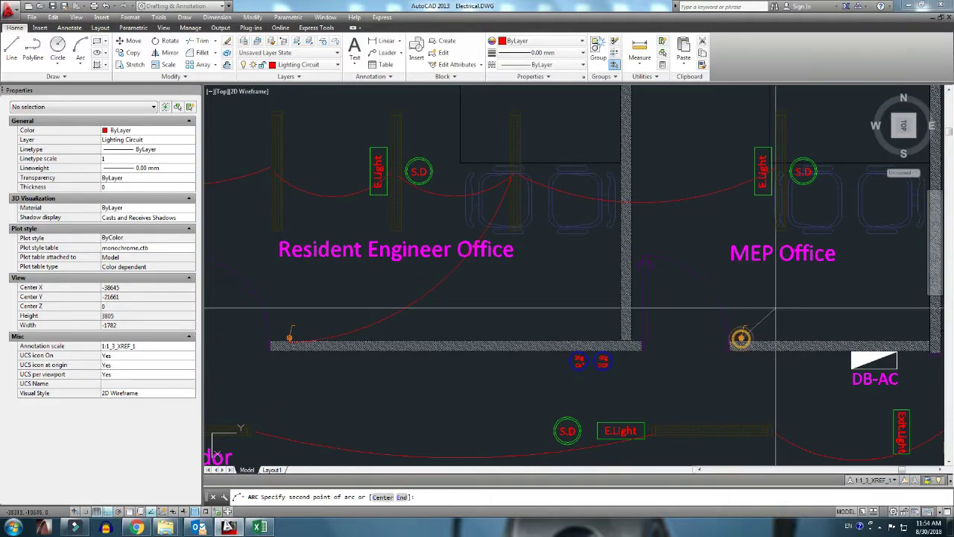
key("Escape")
Step: Pan and zoom to centre the complete lighting layout
middle_click_drag(385, 316, 932, 291)
scroll(671, 372, "down", 2)
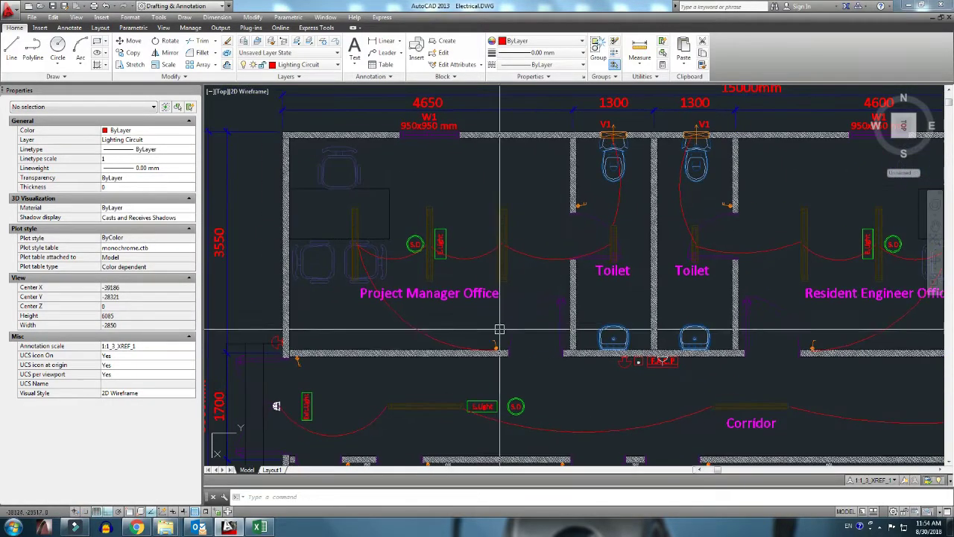
scroll(499, 329, "down", 3)
scroll(556, 277, "down", 2)
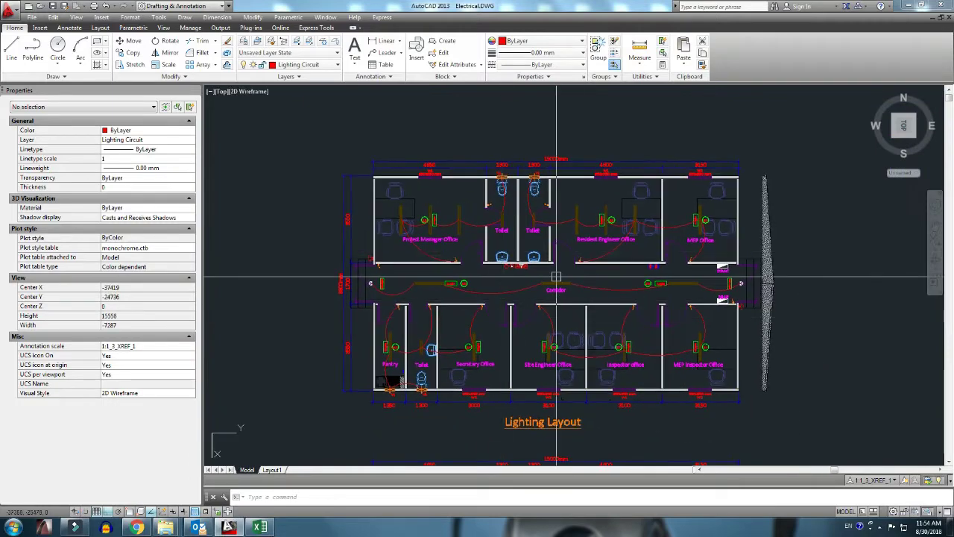
middle_click_drag(556, 276, 558, 257)
middle_click_drag(450, 323, 516, 292)
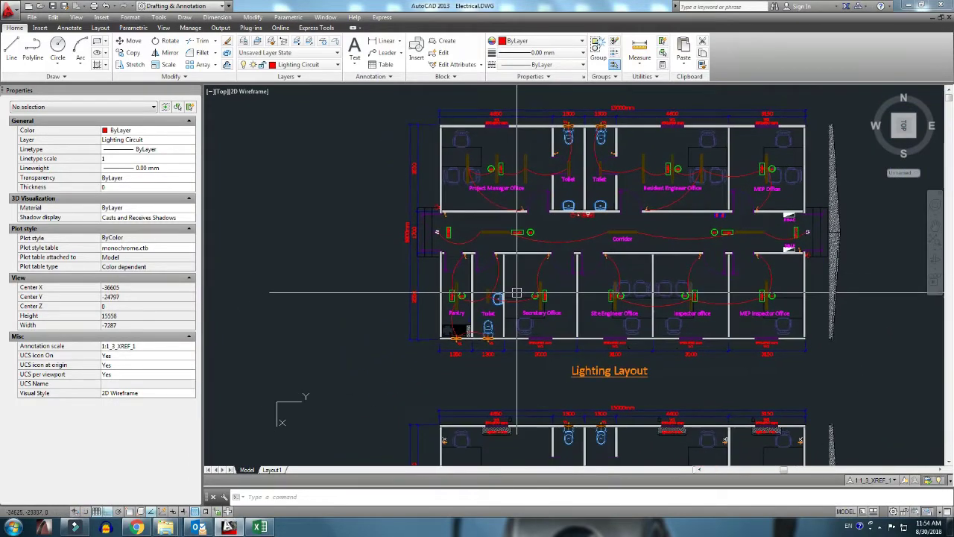
scroll(517, 292, "down", 5)
scroll(514, 291, "up", 5)
scroll(507, 290, "up", 1)
Step: Draw an angled QLEADER (LE) from the Project Manager Office light with Ortho off, then select it
type("L")
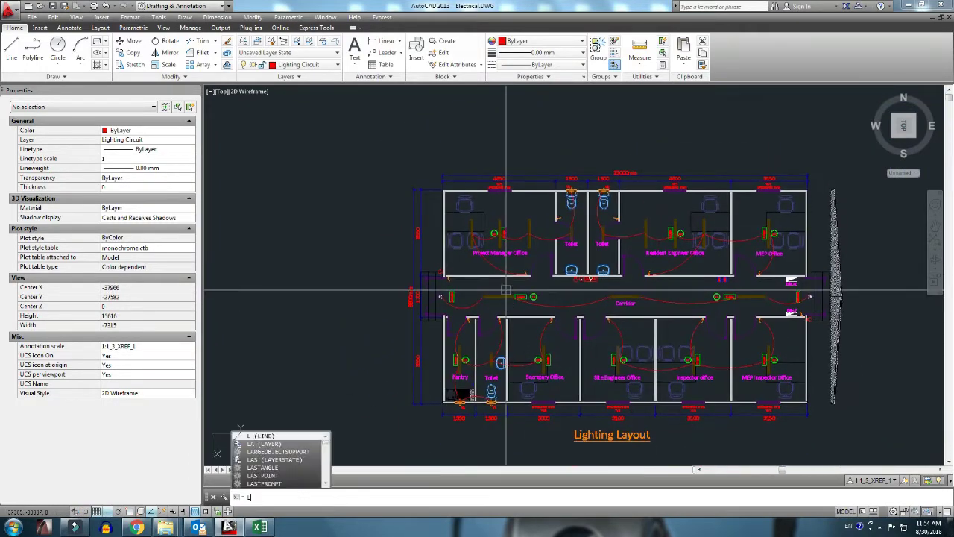
type("E")
key("Return")
scroll(459, 223, "up", 3)
scroll(459, 220, "up", 3)
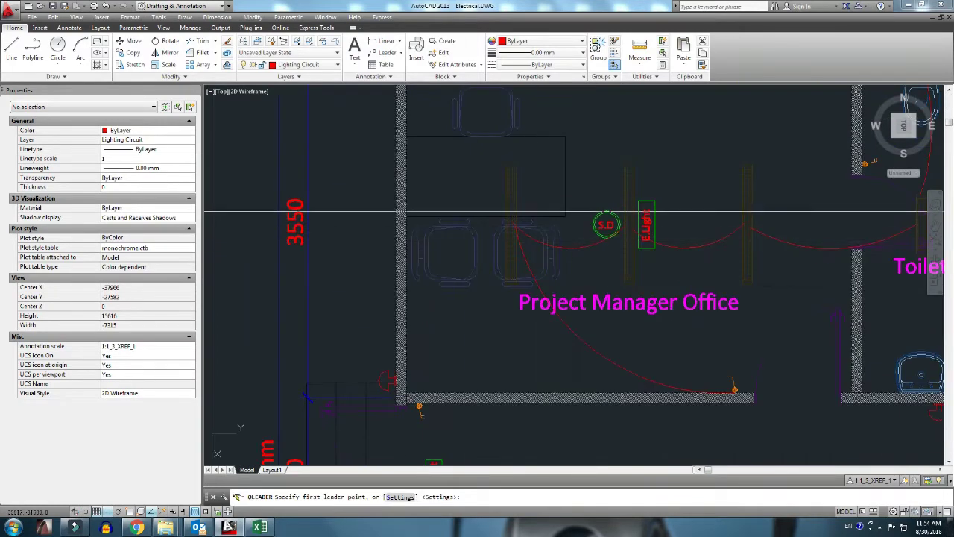
scroll(544, 215, "up", 2)
left_click(555, 175)
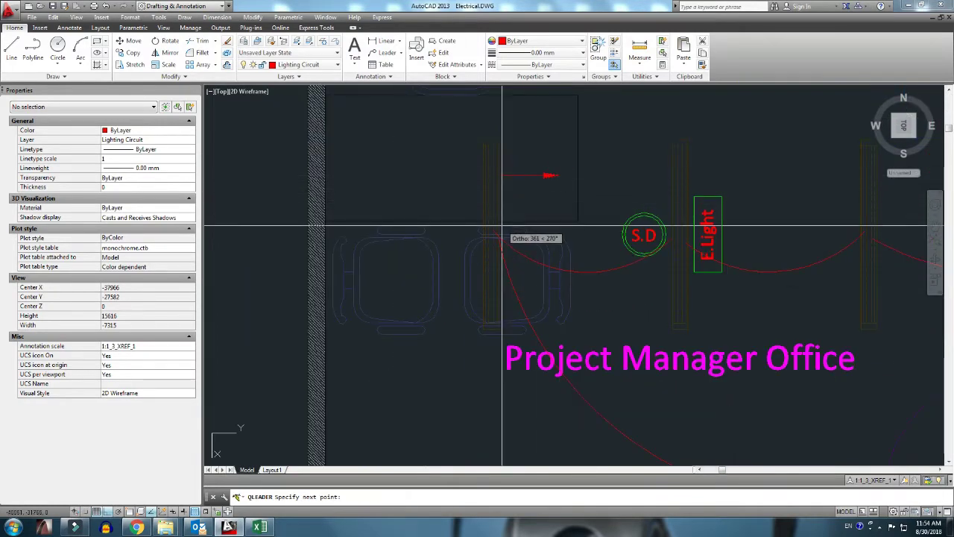
key("F8")
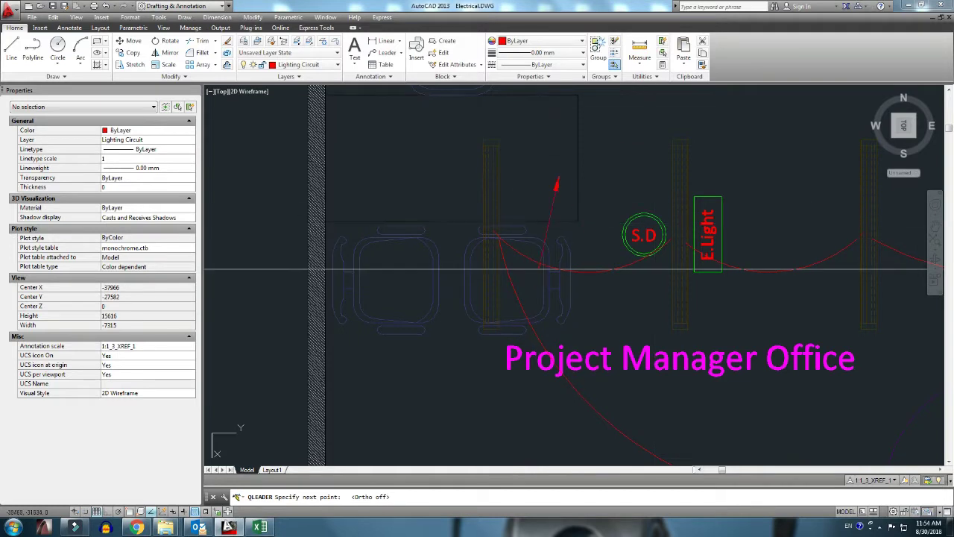
left_click(498, 233)
key("Escape")
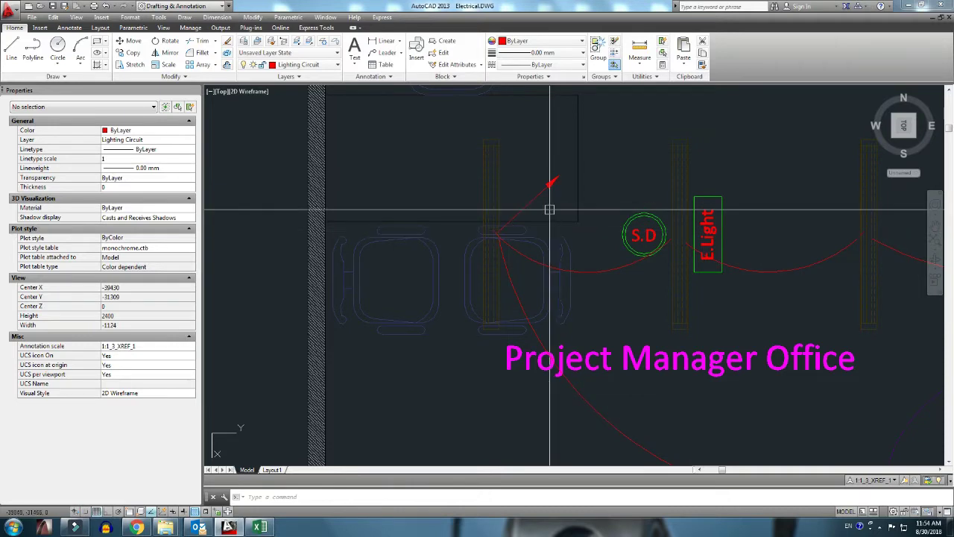
scroll(529, 216, "down", 2)
scroll(529, 215, "up", 2)
left_click(531, 204)
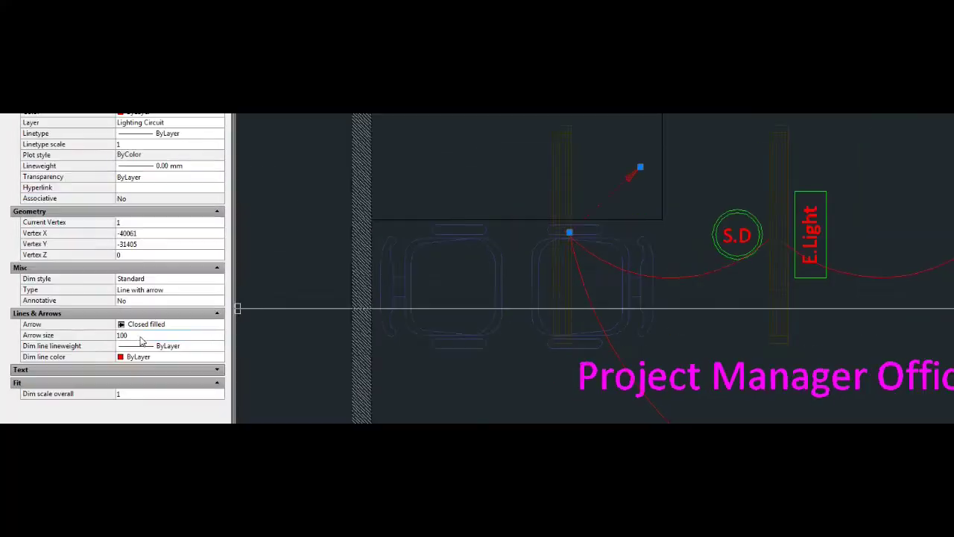
Step: Adjust the leader's arrow size in Properties, restoring it to 100
left_click(124, 326)
type("2")
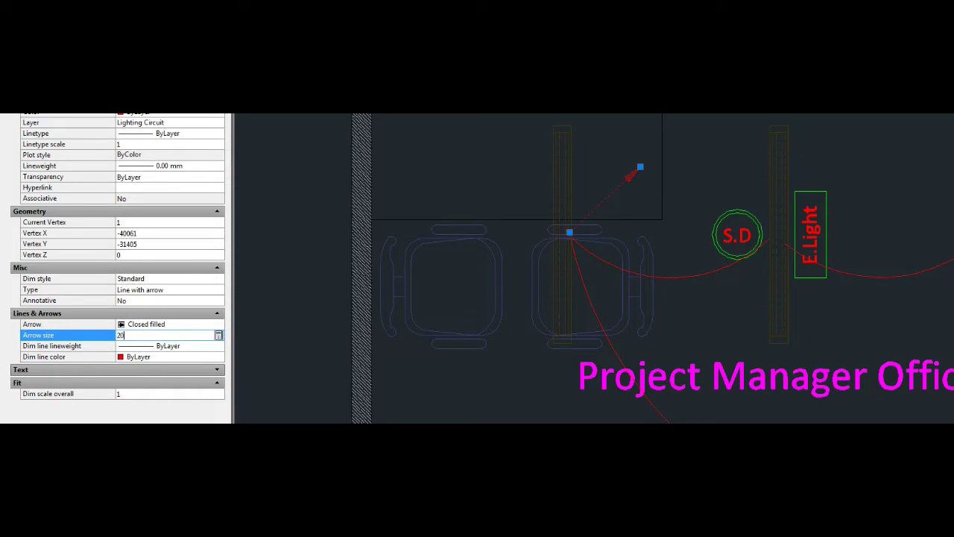
type("0")
key("Return")
left_click(141, 343)
left_click(139, 336)
type("0")
left_click(139, 343)
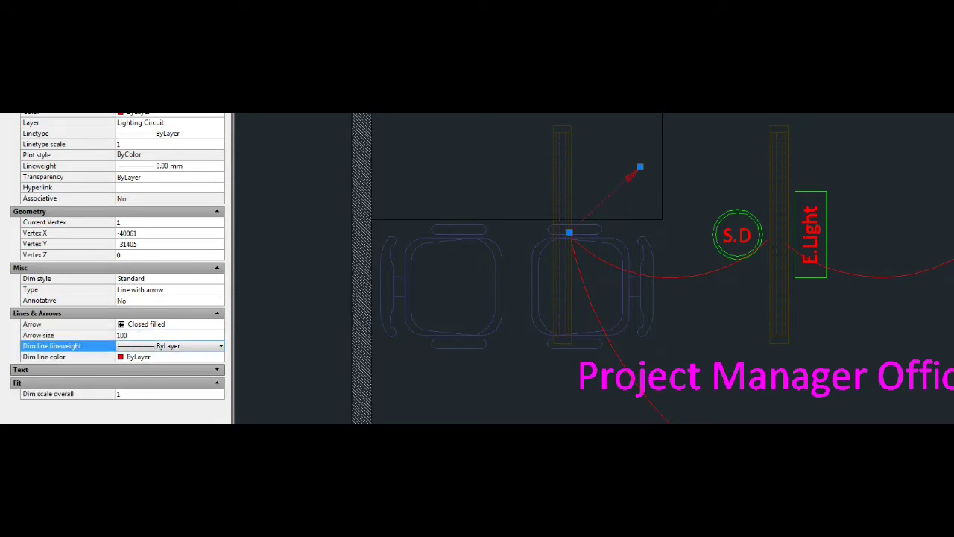
middle_click_drag(624, 215, 558, 238)
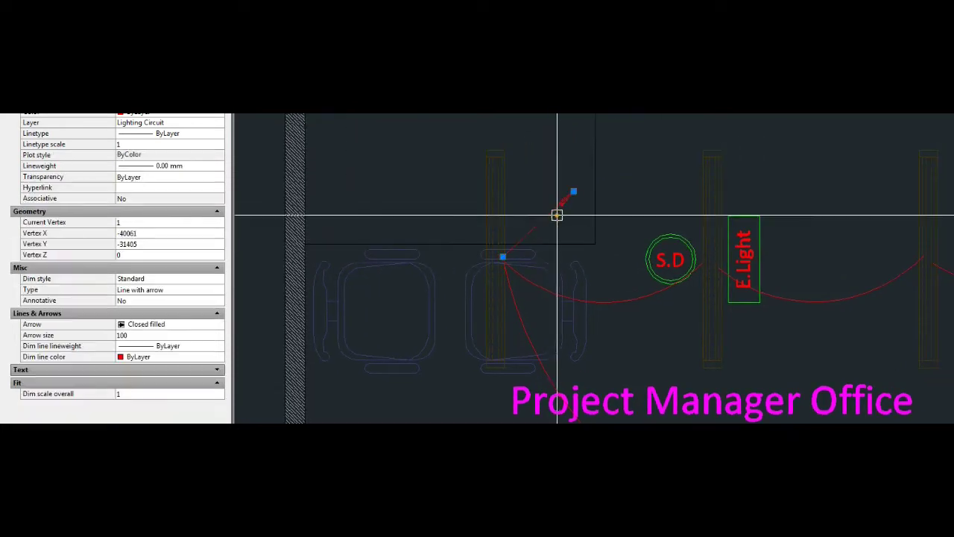
Step: Preview arrowhead styles and keep Closed filled, then deselect the leader
left_click(168, 324)
left_click(171, 328)
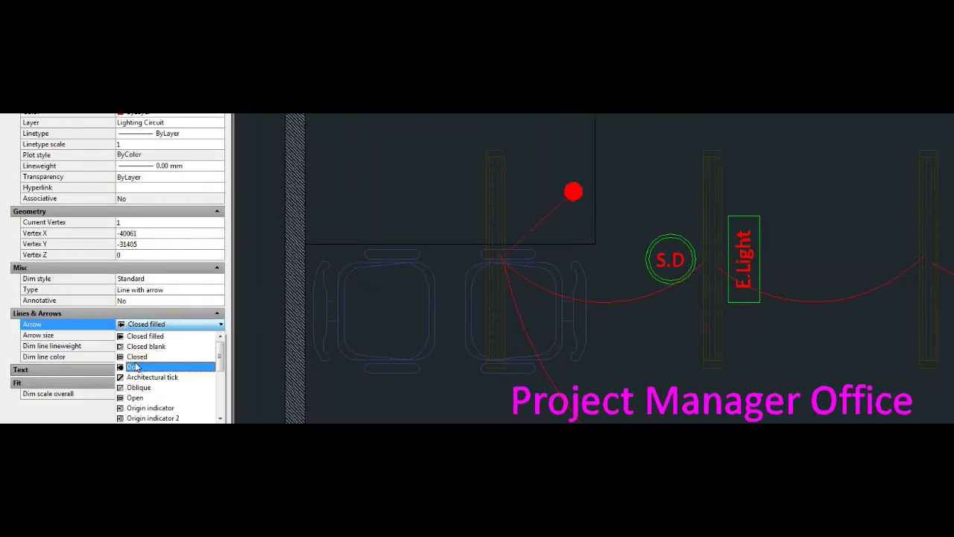
scroll(137, 362, "down", 2)
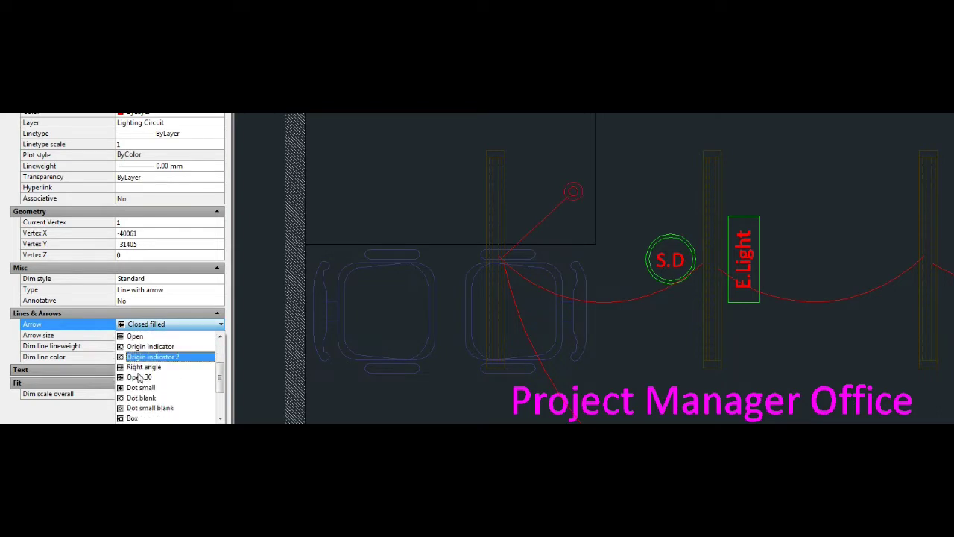
scroll(140, 380, "up", 1)
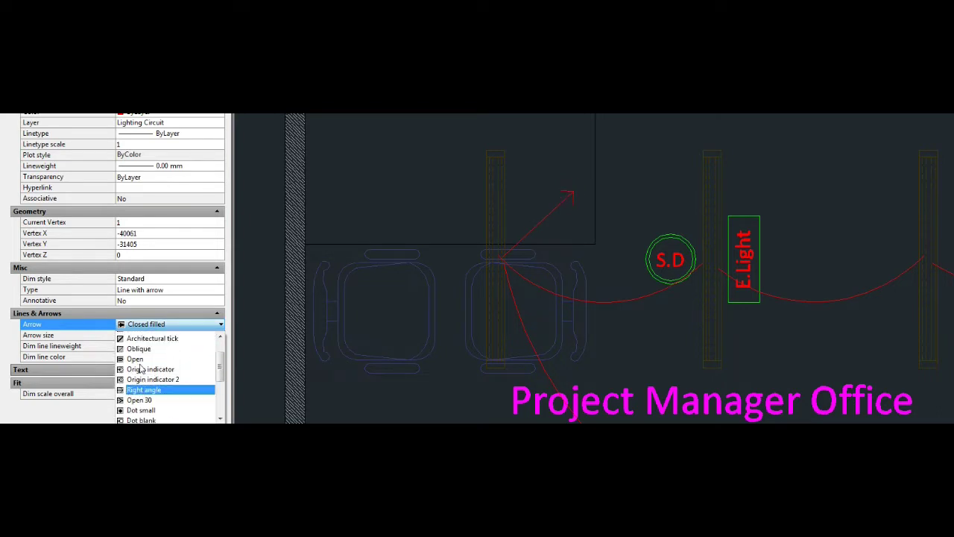
scroll(138, 363, "up", 1)
left_click(146, 336)
key("Escape")
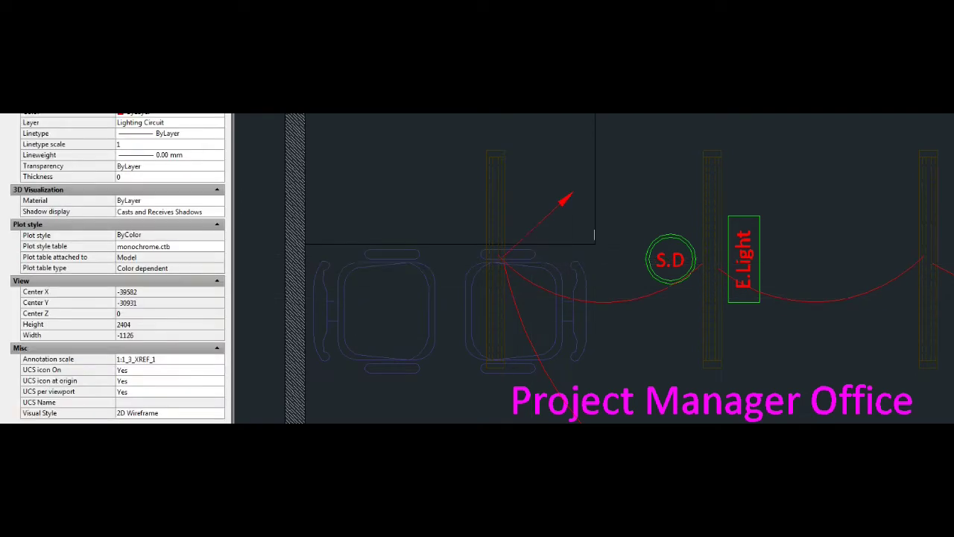
scroll(564, 198, "down", 3)
middle_click_drag(596, 273, 641, 229)
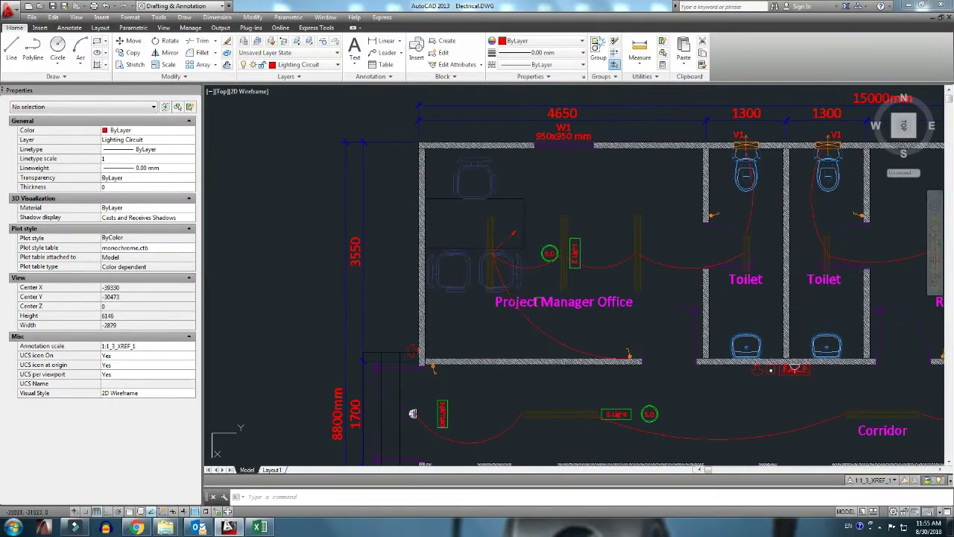
scroll(537, 229, "up", 2)
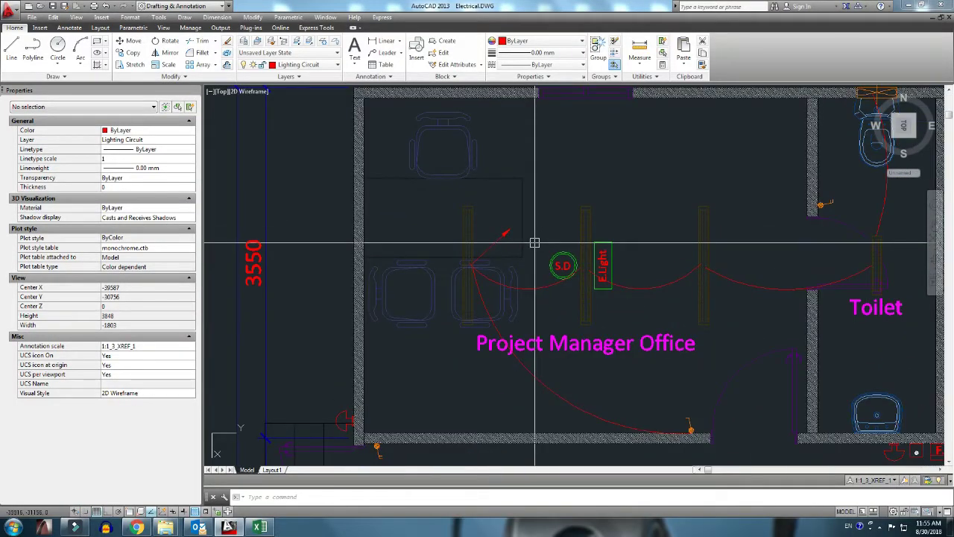
middle_click_drag(534, 242, 530, 272)
Step: Place a multiline text box above the leader arrow and begin typing the R1-DB-LP label
type("m")
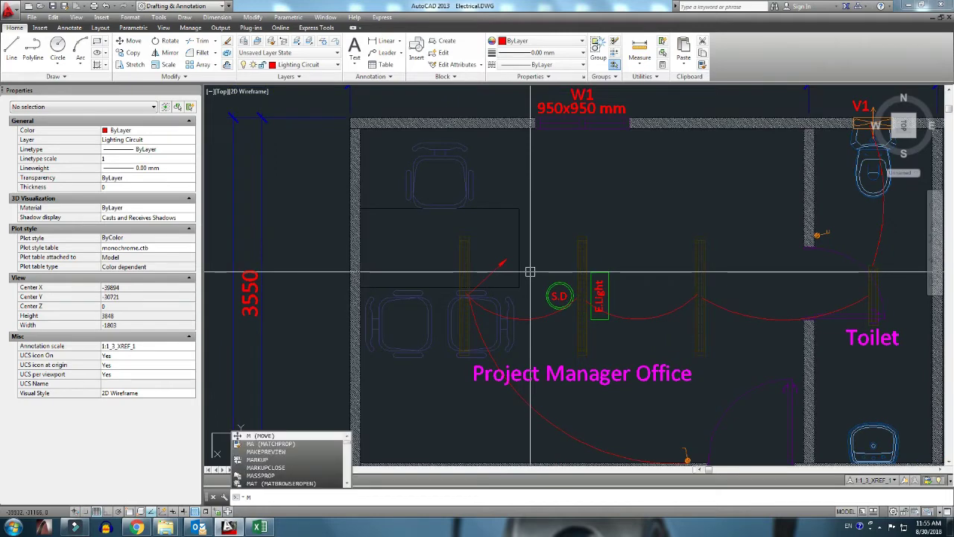
type("t")
key("Return")
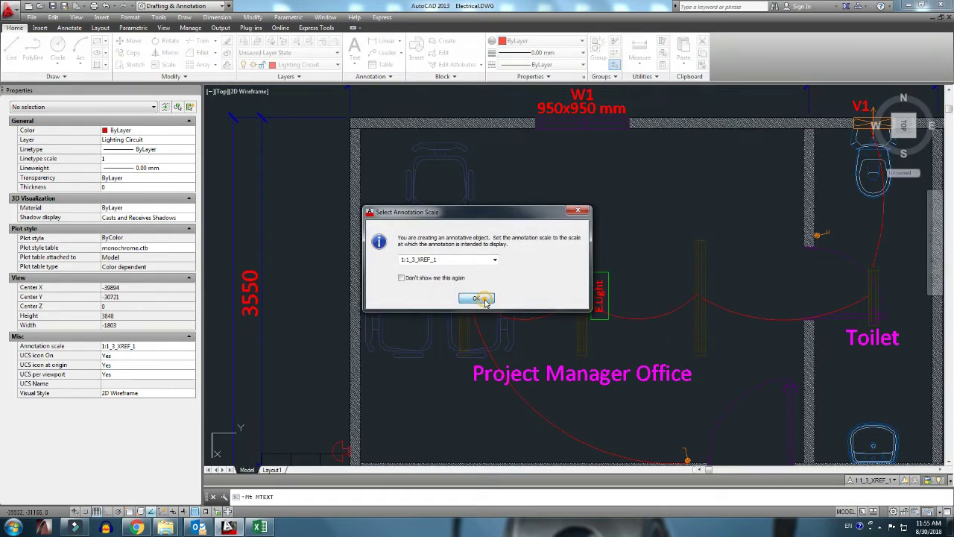
left_click(481, 299)
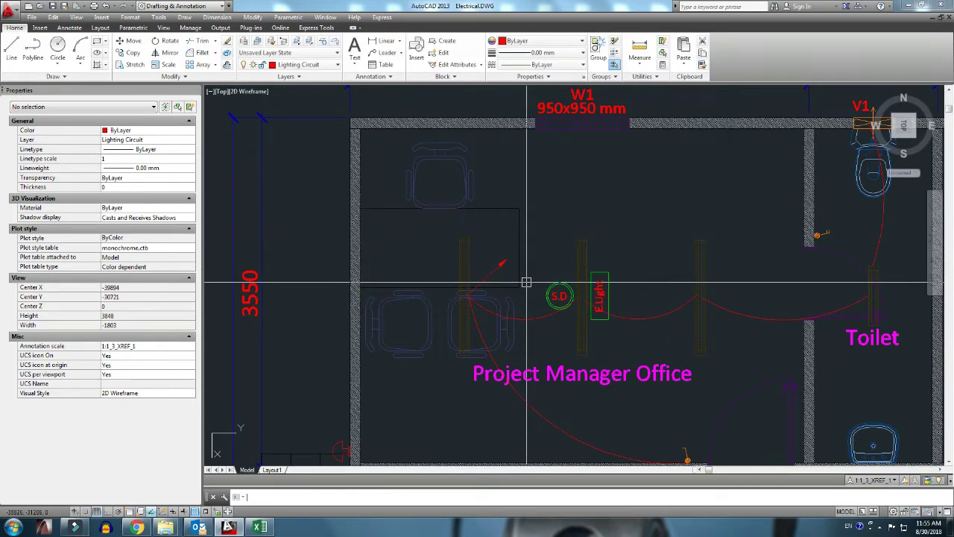
scroll(509, 255, "up", 4)
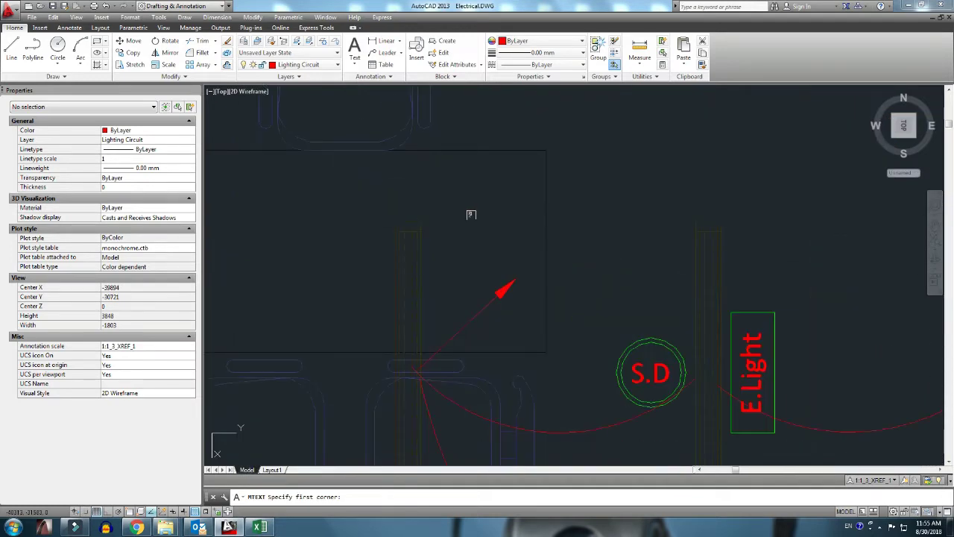
left_click(469, 209)
left_click(634, 276)
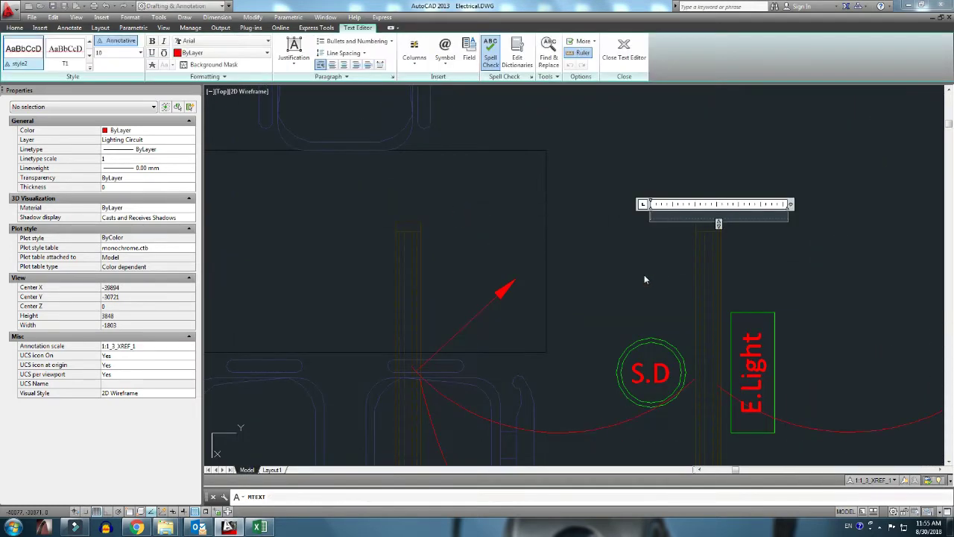
type("H")
Step: Finish editing the R1-DB-LP label and select it, cancelling the accidental rotate attempts
left_click(649, 290)
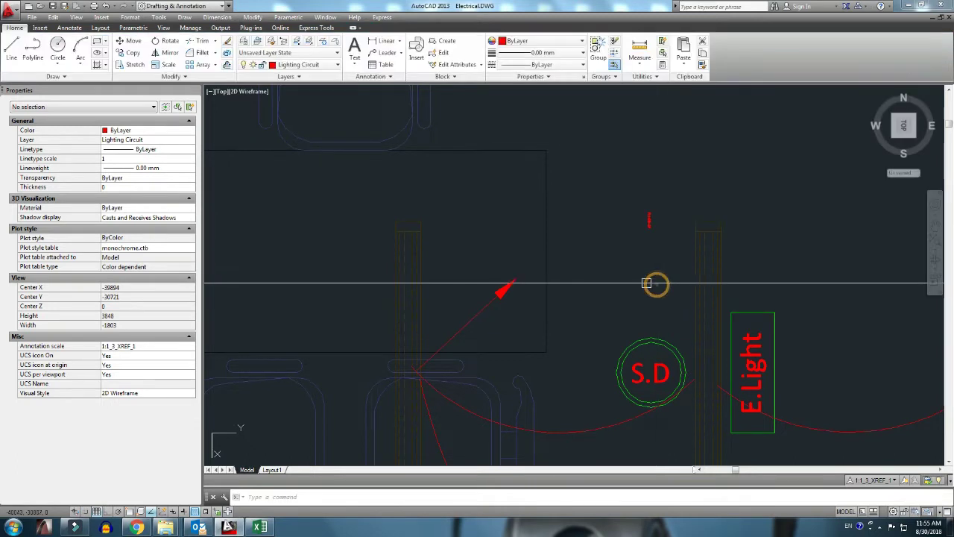
left_click(660, 276)
left_click(656, 215)
type("r")
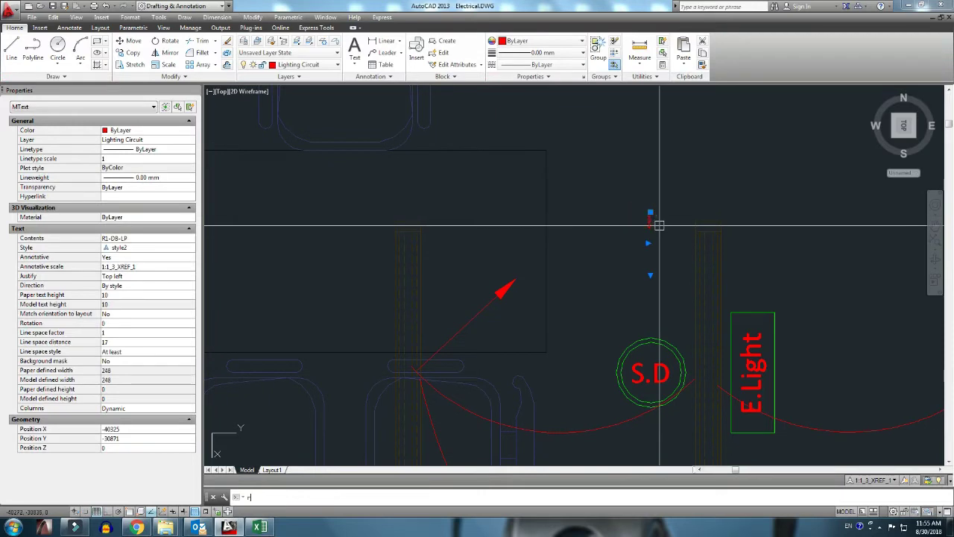
key("Return")
key("Escape")
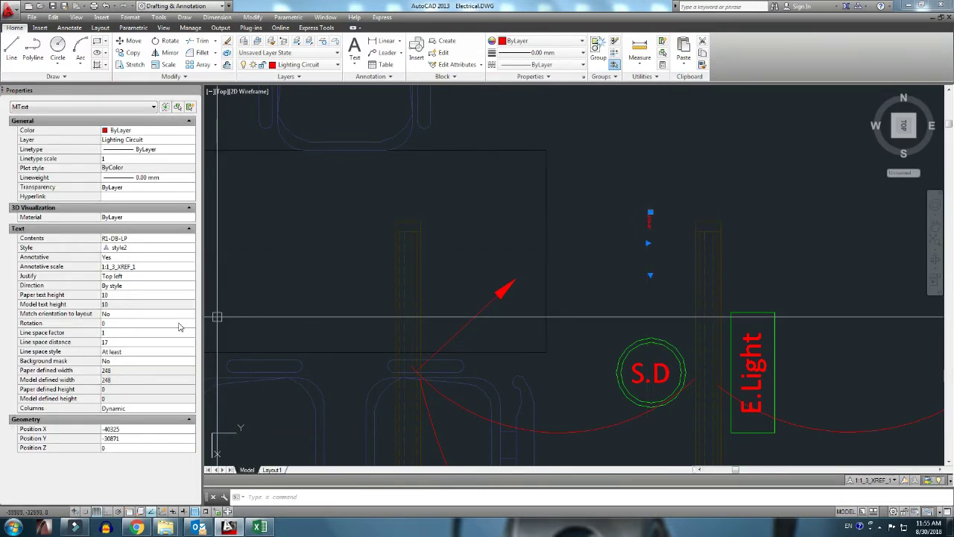
key("space")
key("space")
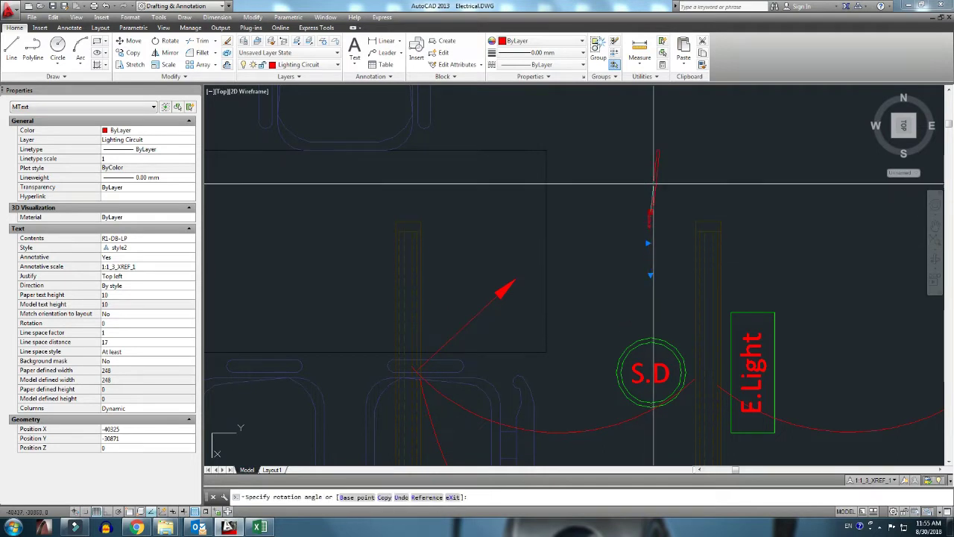
key("Escape")
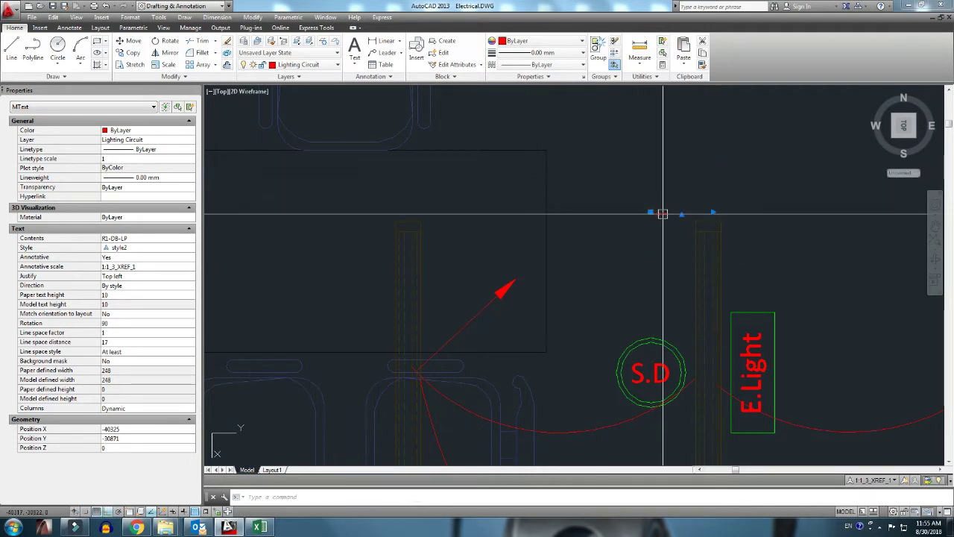
Step: Scale up the R1-DB-LP label and move it just above the leader arrow
type("sc")
key("Return")
left_click(653, 214)
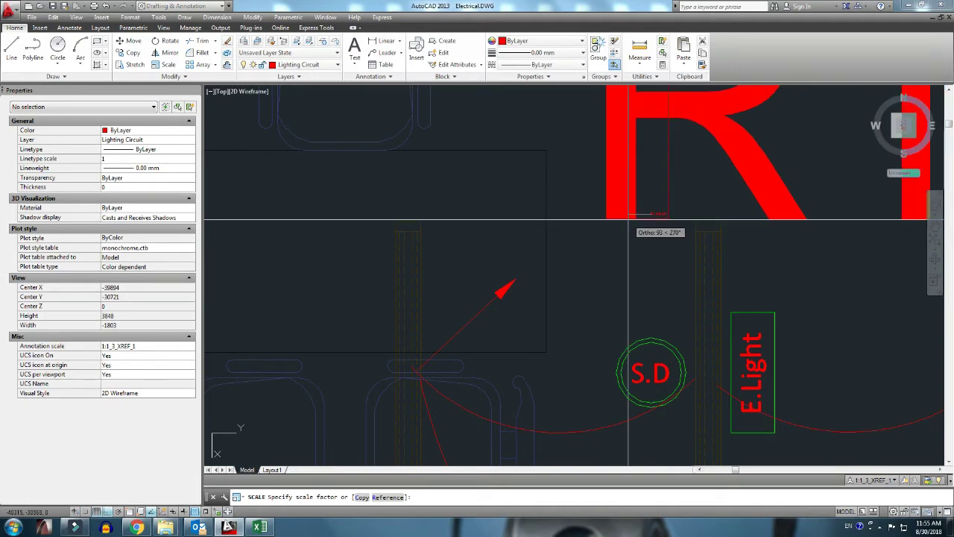
left_click(632, 213)
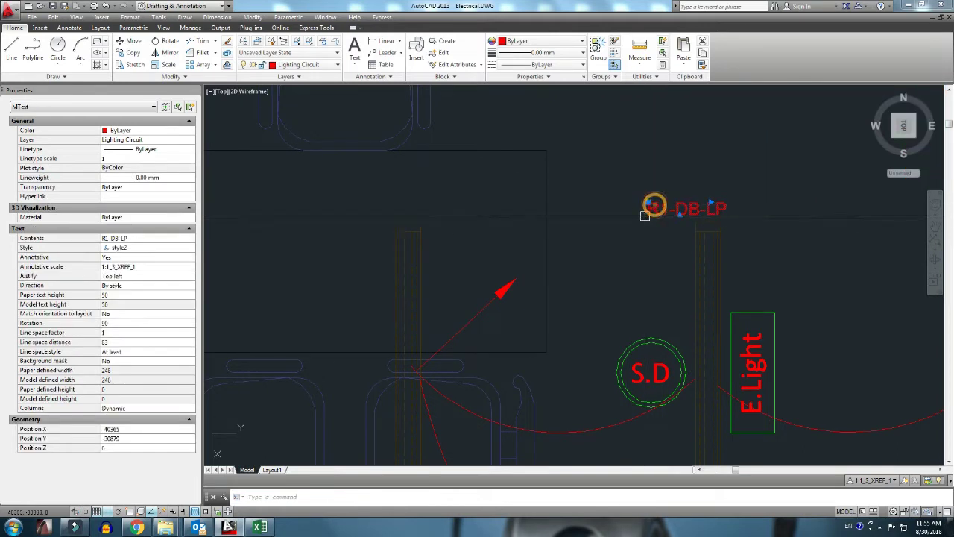
left_click(687, 209)
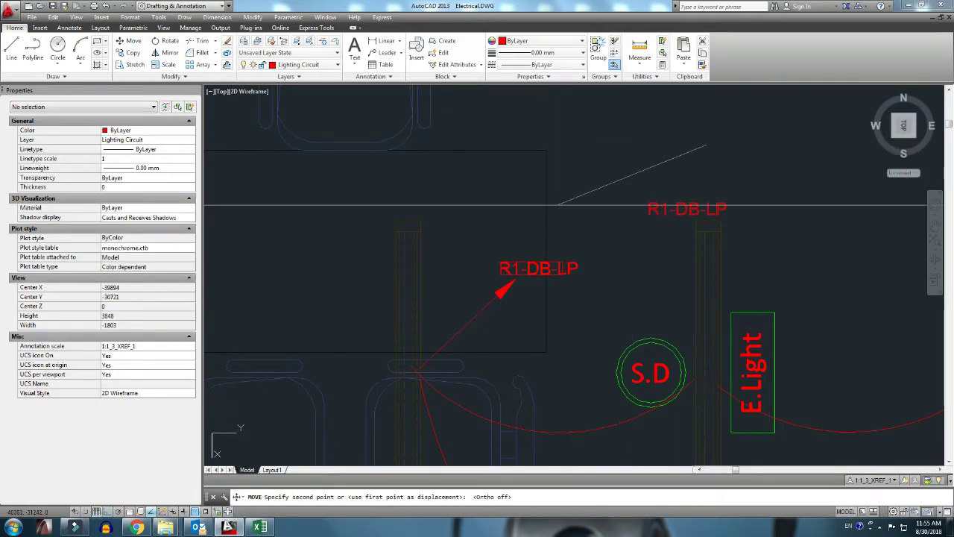
left_click(538, 262)
Step: Scale the R1-DB-LP label by factor 2 to text height 100 and check its properties
left_click(513, 266)
type("sc")
key("Return")
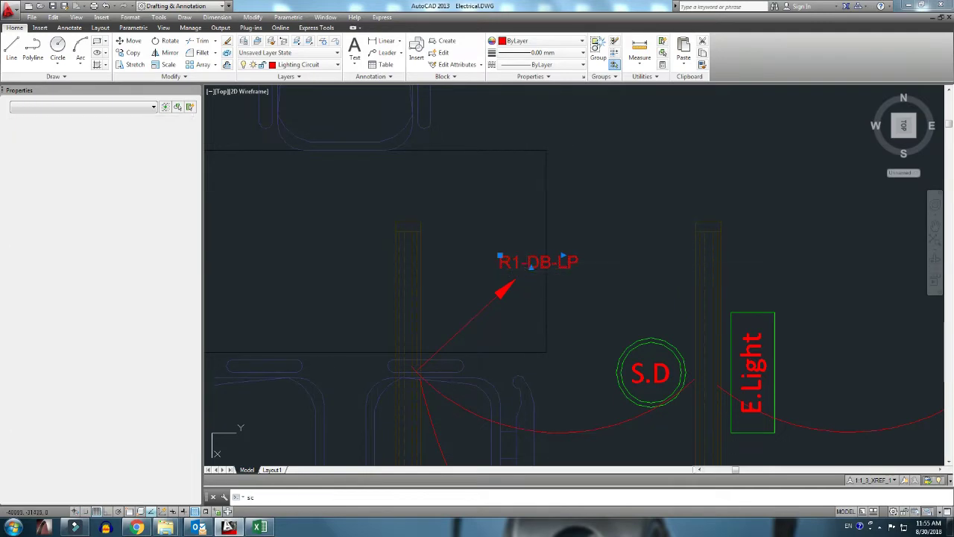
left_click(504, 267)
type("2")
key("Return")
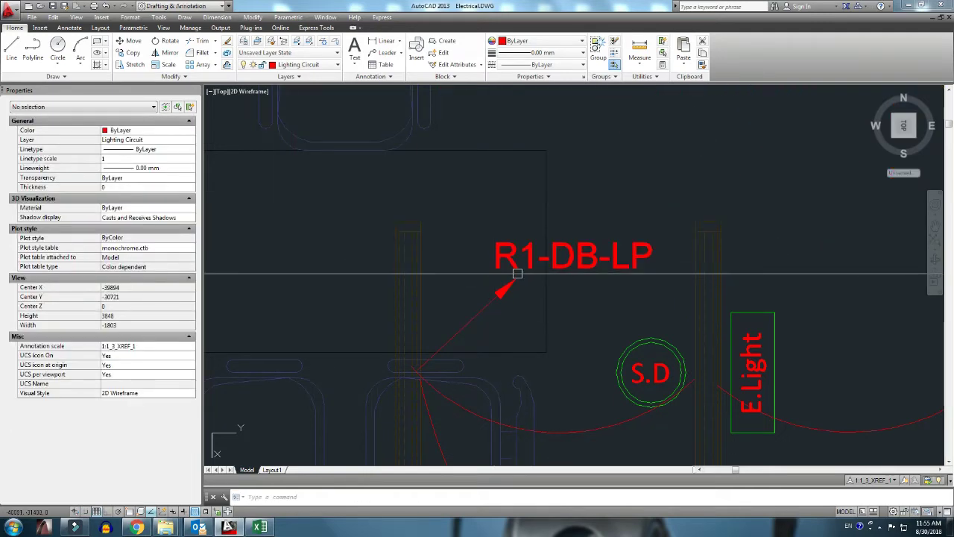
left_click(457, 238)
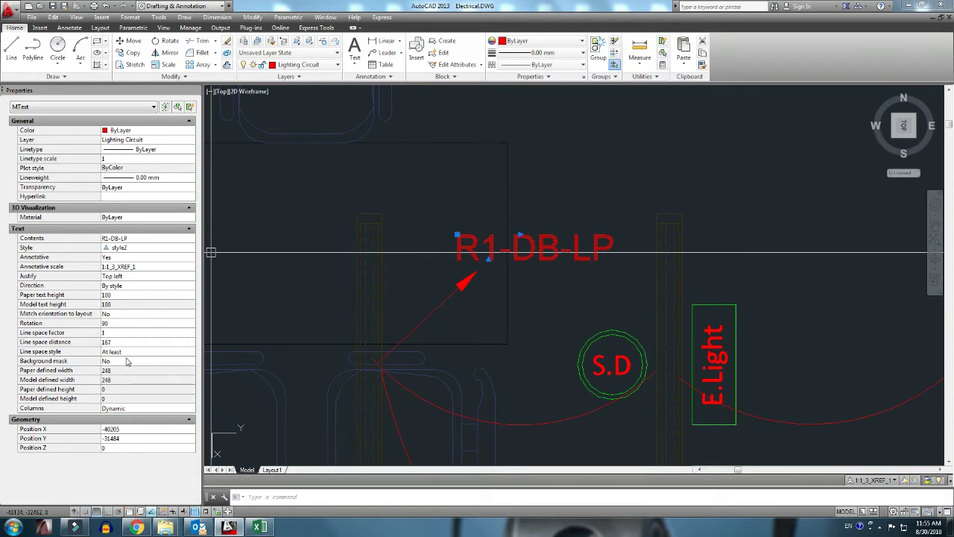
Step: Inspect the R1-DB-LP label in the Project Manager Office and select it
left_click(125, 307)
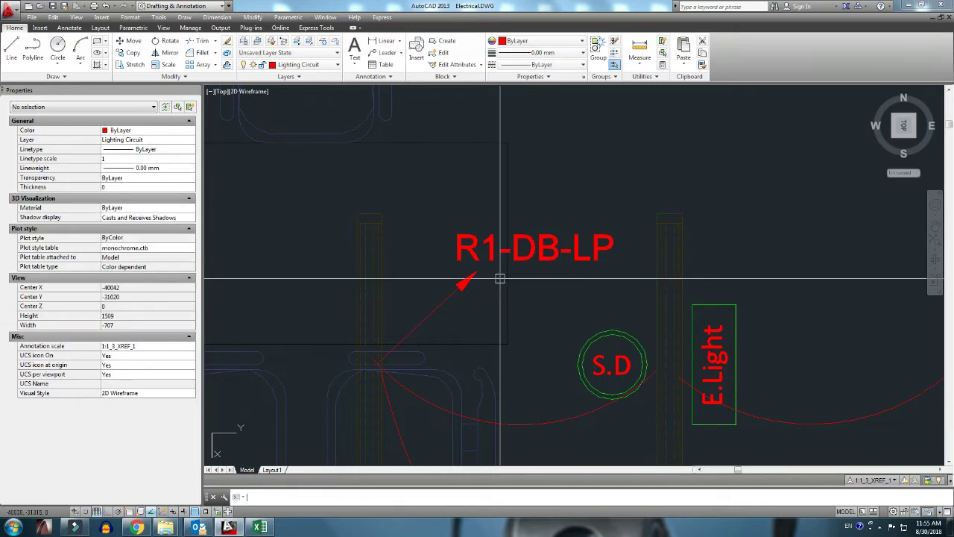
double_click(529, 251)
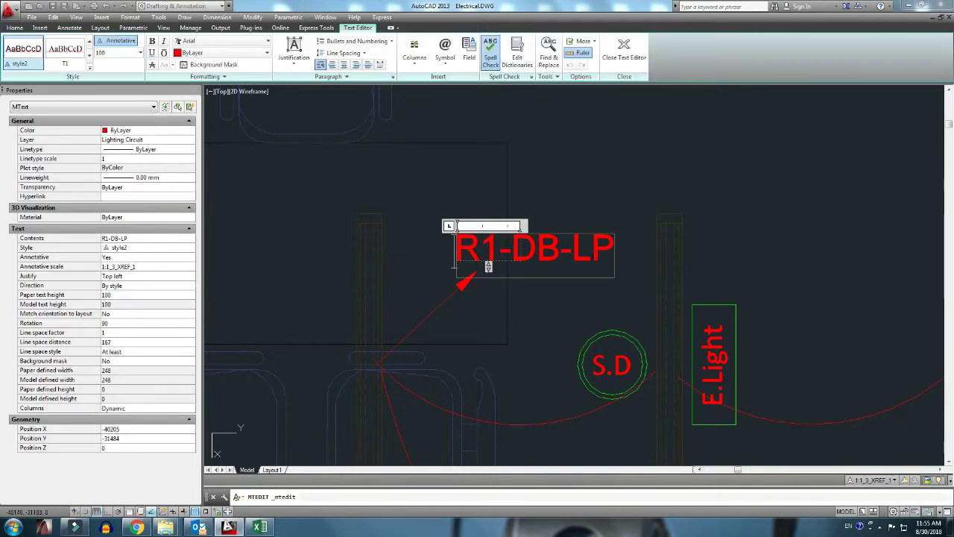
left_click(602, 306)
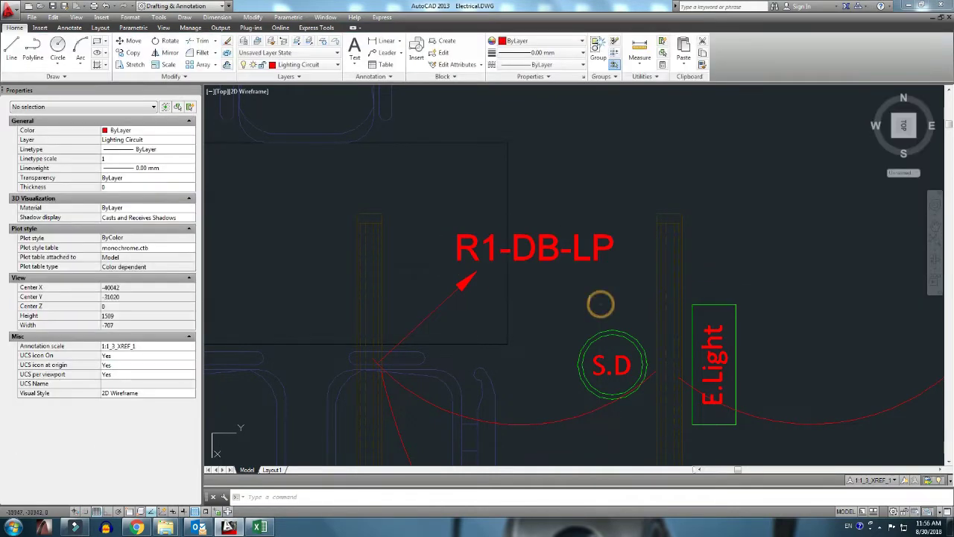
left_click(549, 250)
key("Escape")
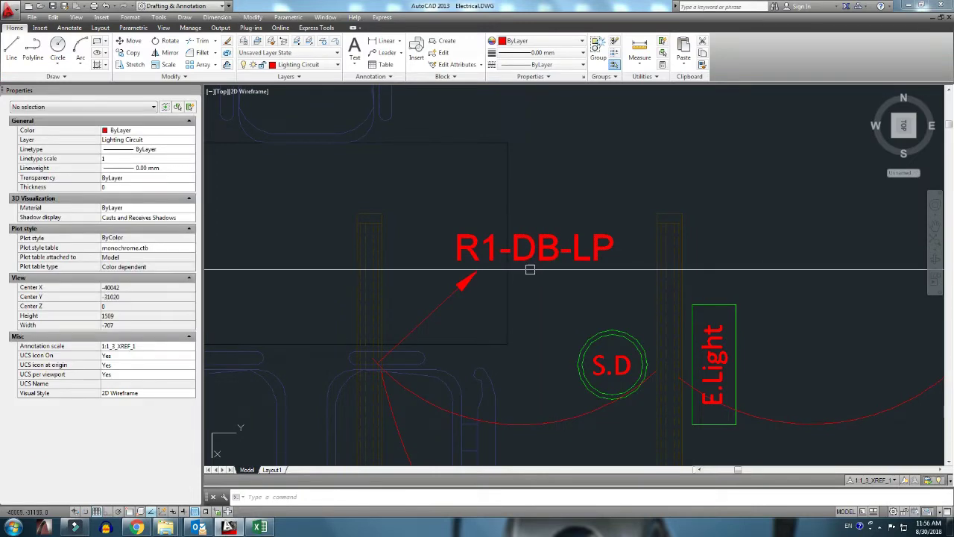
left_click(531, 253)
key("Escape")
left_click(530, 247)
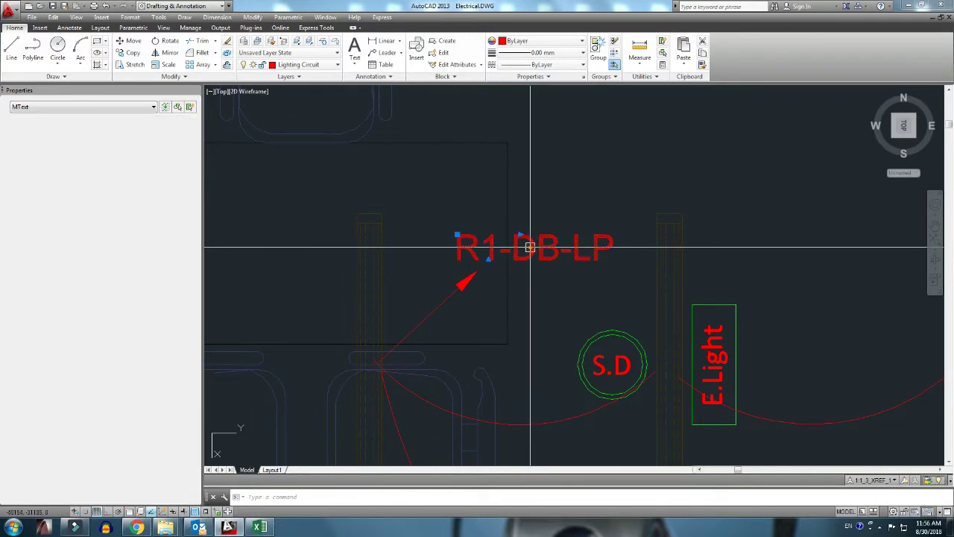
scroll(548, 260, "down", 2)
Step: Copy the R1-DB-LP label and its leader to the corridor exit light, with Ortho off
left_click(516, 272)
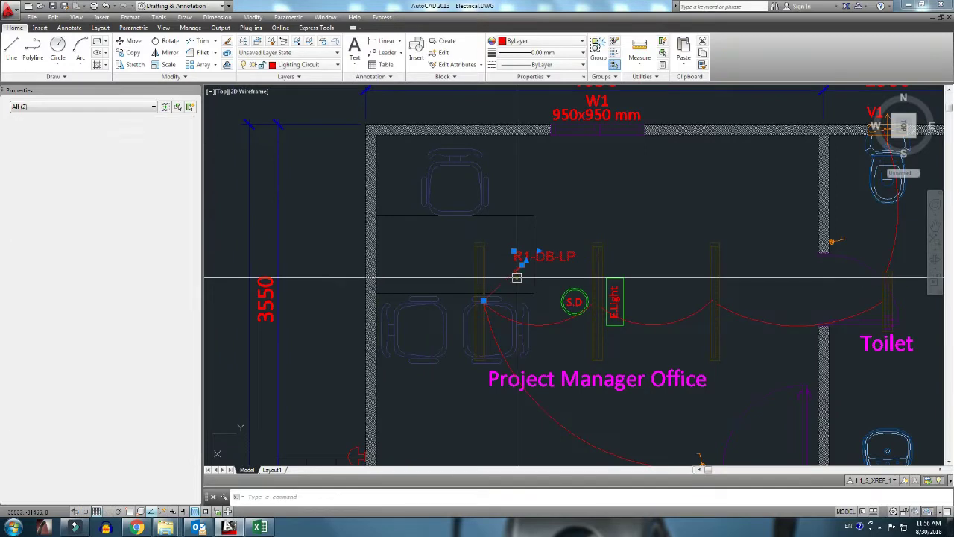
left_click(498, 248)
type("o")
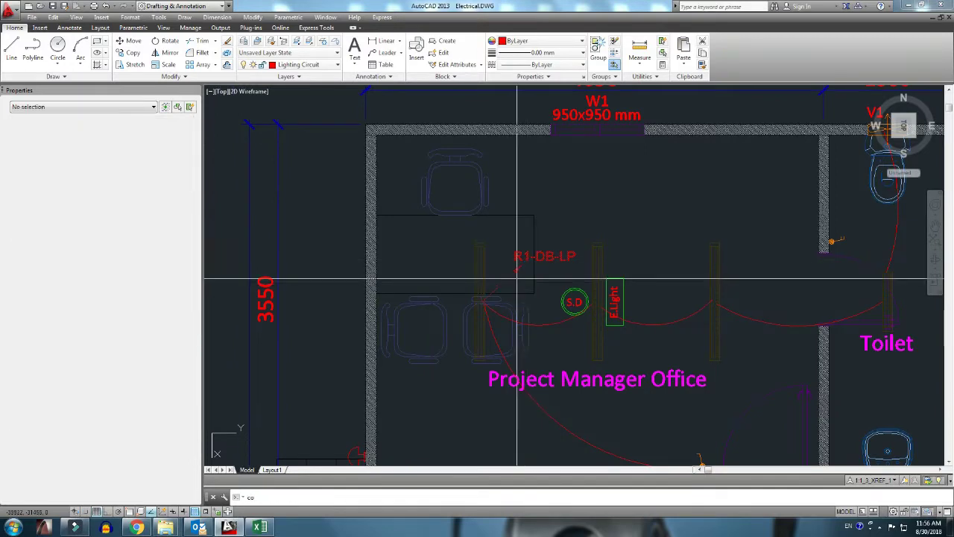
key("Return")
left_click(485, 300)
scroll(507, 269, "down", 2)
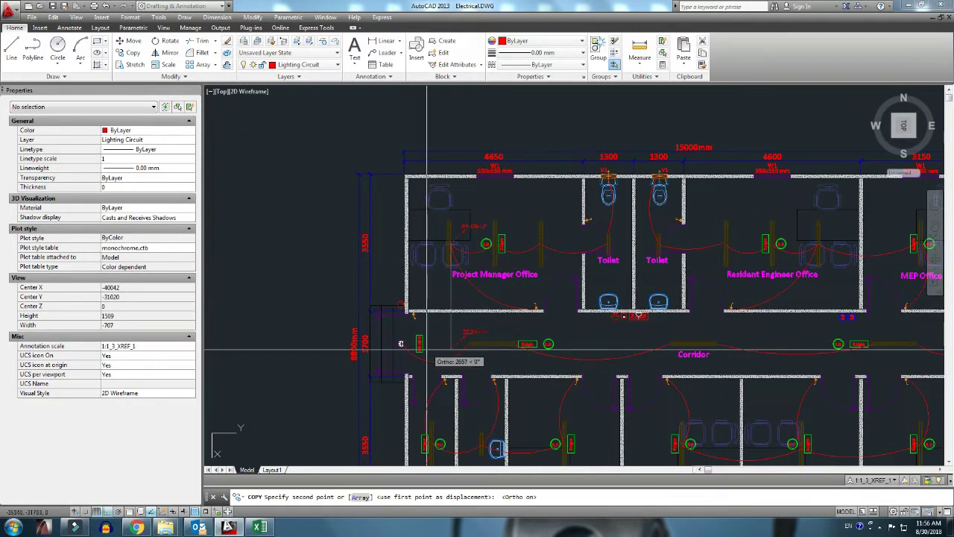
scroll(408, 355, "up", 3)
key("F8")
key("F8")
left_click(379, 308)
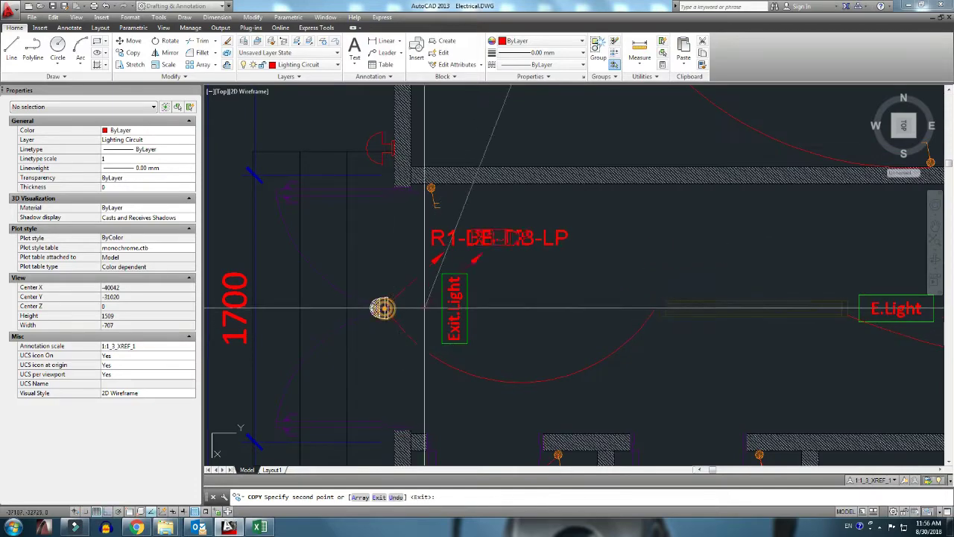
Step: Zoom around the plan to check the label copies, end COPY, and pan the view right
scroll(380, 308, "down", 3)
scroll(487, 306, "up", 1)
scroll(486, 306, "up", 1)
scroll(487, 306, "up", 2)
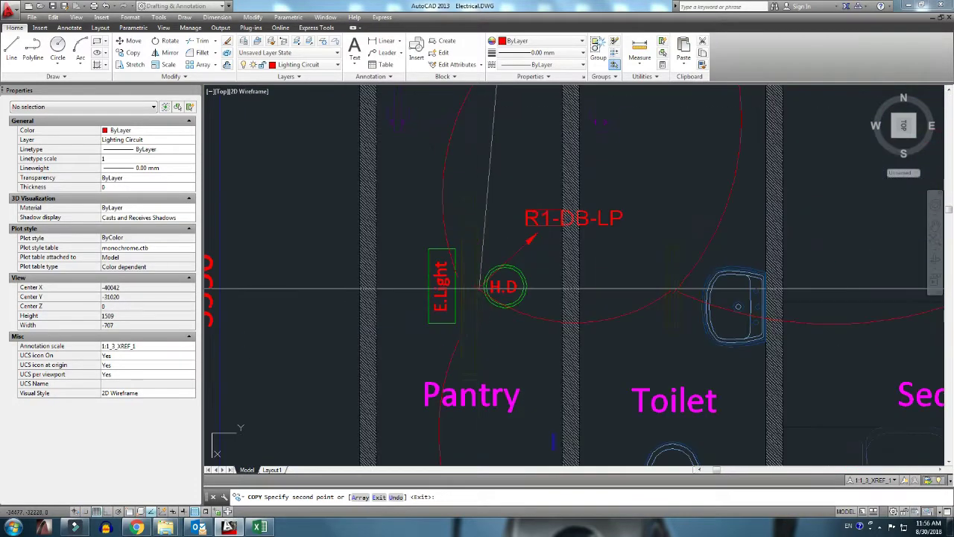
scroll(537, 313, "down", 1)
scroll(585, 322, "down", 1)
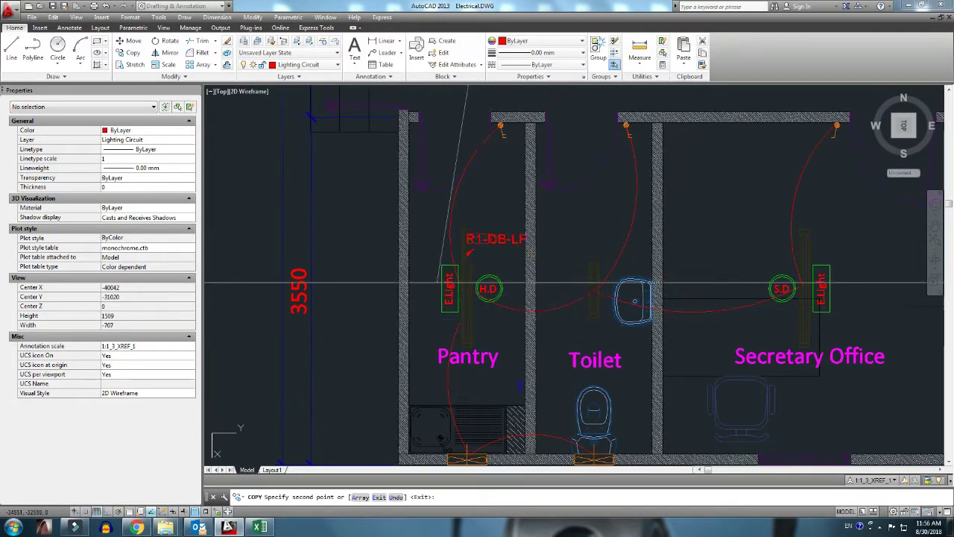
scroll(451, 284, "up", 1)
scroll(483, 290, "down", 3)
scroll(567, 306, "up", 1)
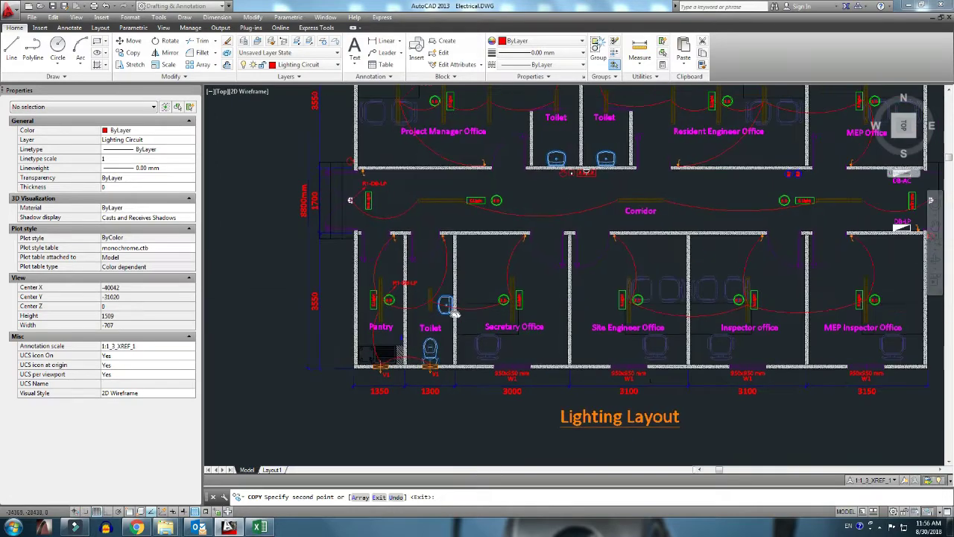
scroll(566, 306, "up", 1)
scroll(567, 307, "up", 2)
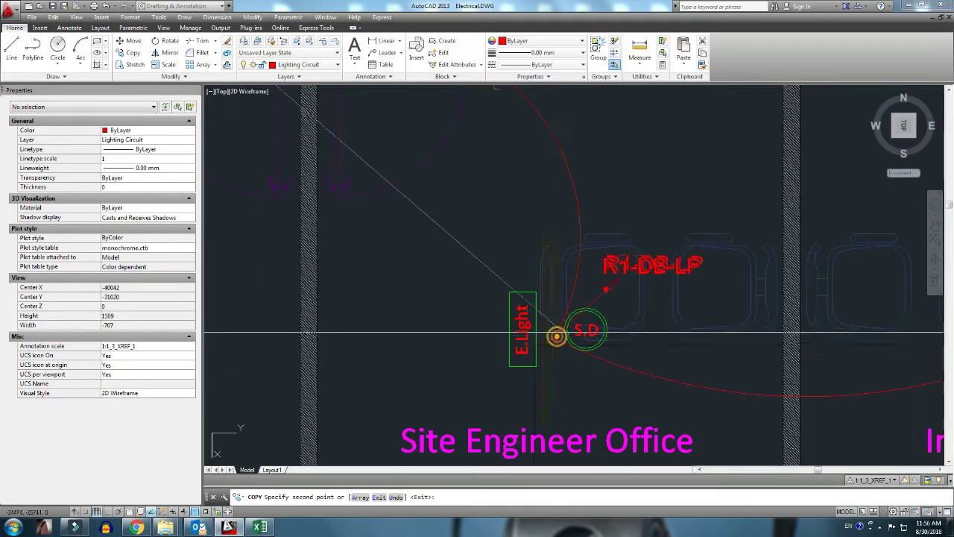
scroll(589, 320, "down", 4)
scroll(485, 348, "down", 2)
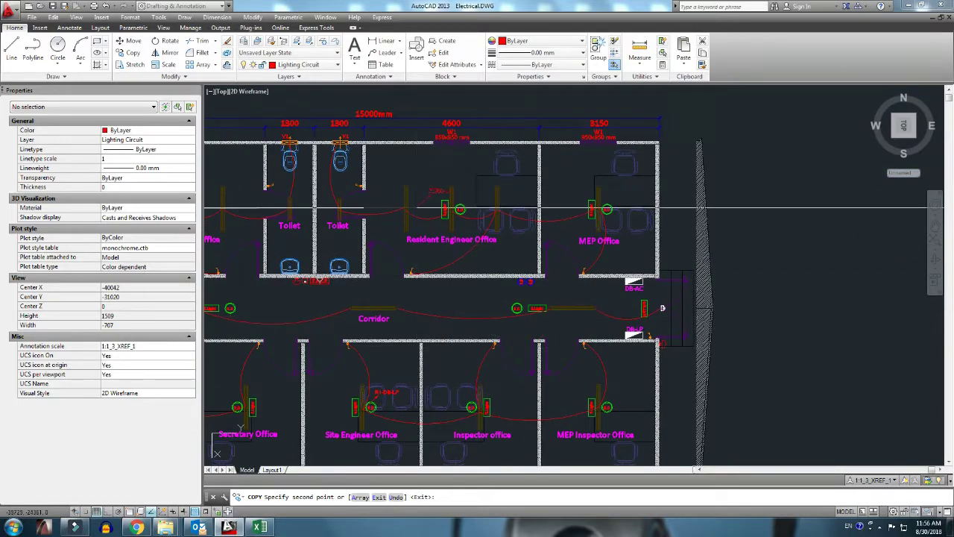
scroll(348, 228, "up", 1)
scroll(348, 236, "up", 2)
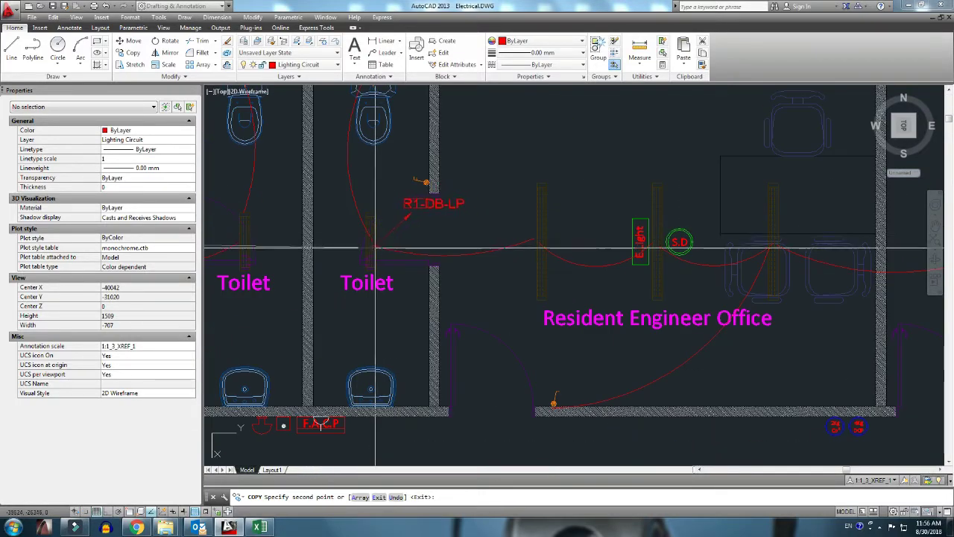
scroll(414, 257, "down", 3)
scroll(579, 287, "down", 1)
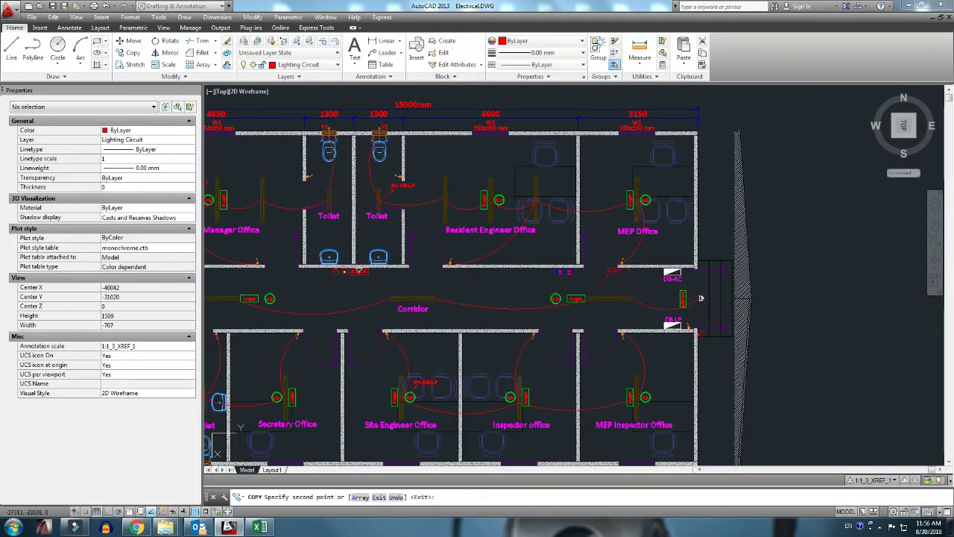
scroll(641, 312, "up", 1)
key("Escape")
middle_click_drag(291, 300, 491, 304)
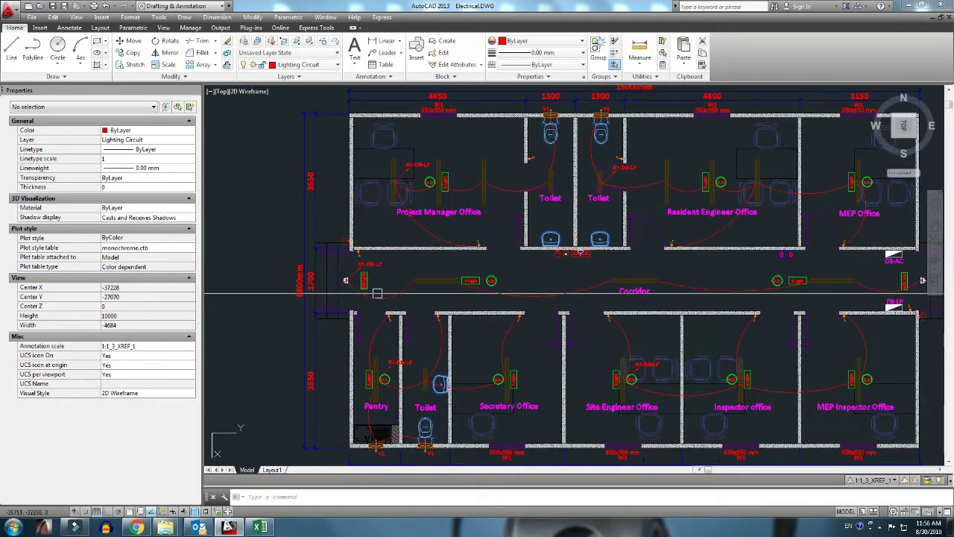
Step: Pan and zoom the floor plan to bring the top dimensions into view
scroll(410, 172, "up", 3)
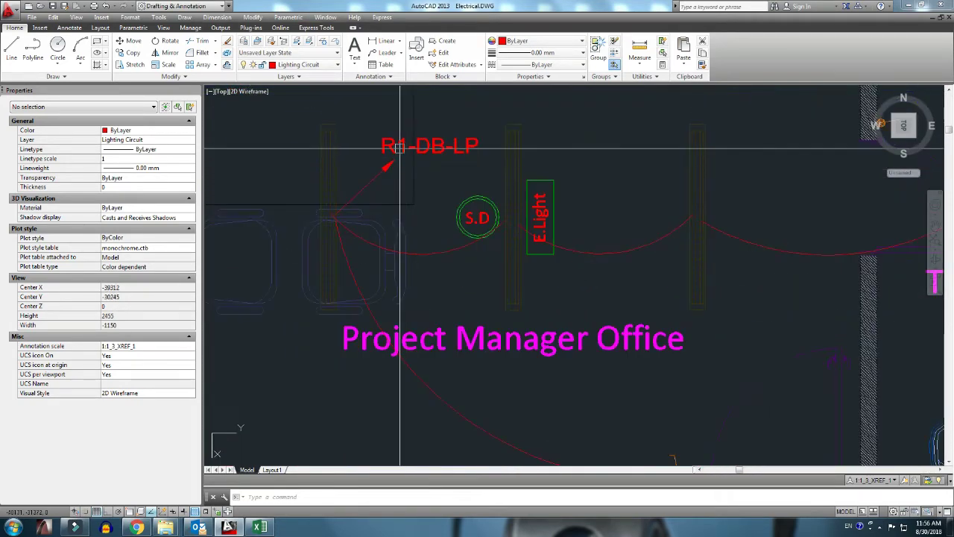
scroll(411, 173, "down", 1)
middle_click_drag(411, 172, 409, 180)
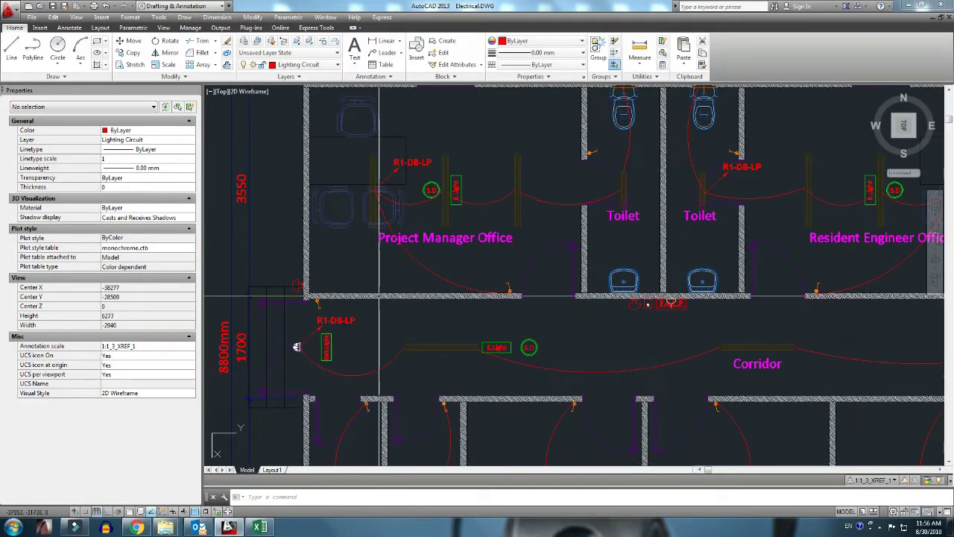
middle_click_drag(376, 266, 371, 317)
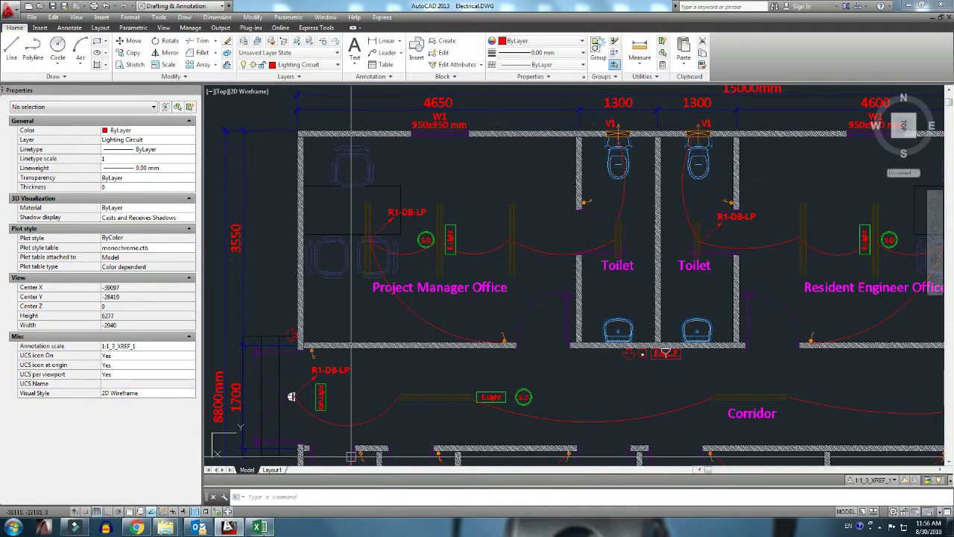
Step: Check cell H7 in the AREA column of the Excel load schedule against the drawing
left_click(259, 528)
left_click(202, 207)
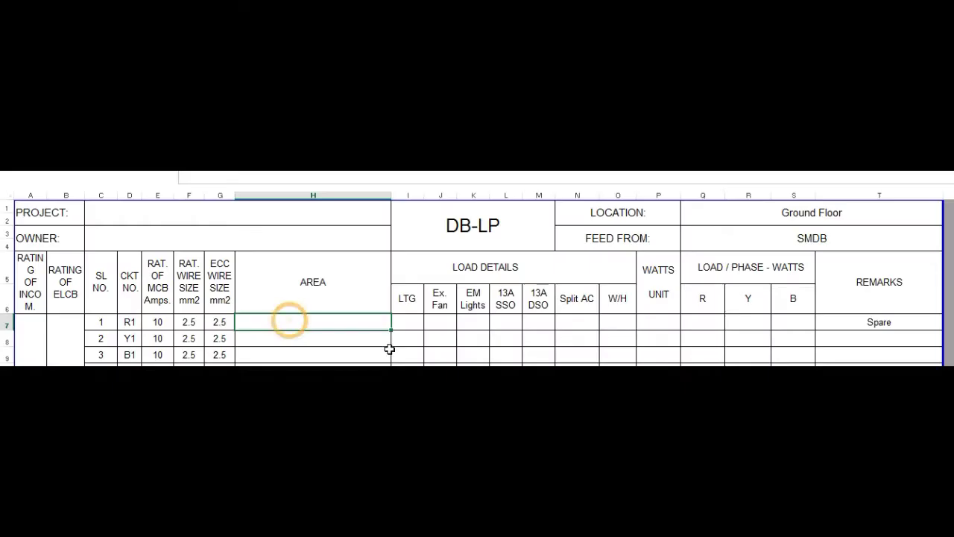
left_click(229, 527)
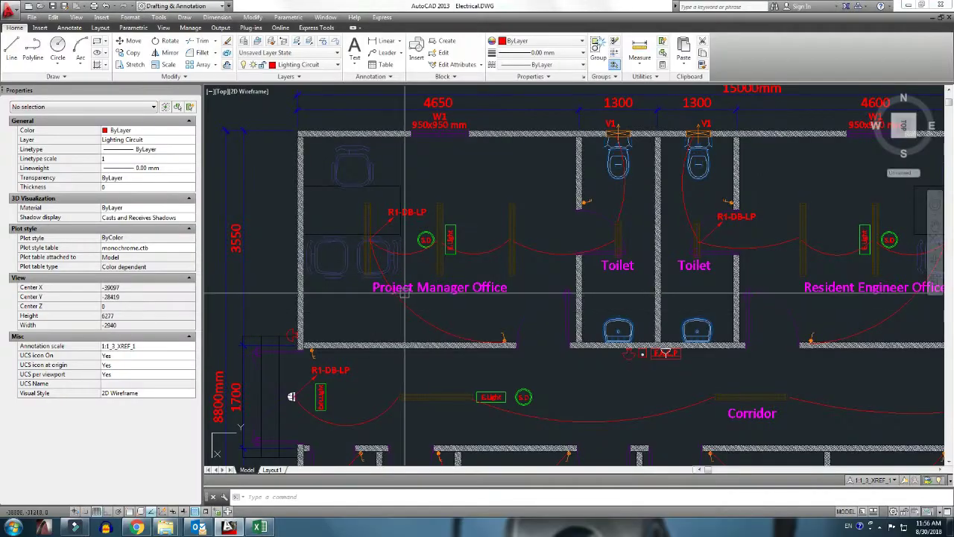
key("alt+Tab")
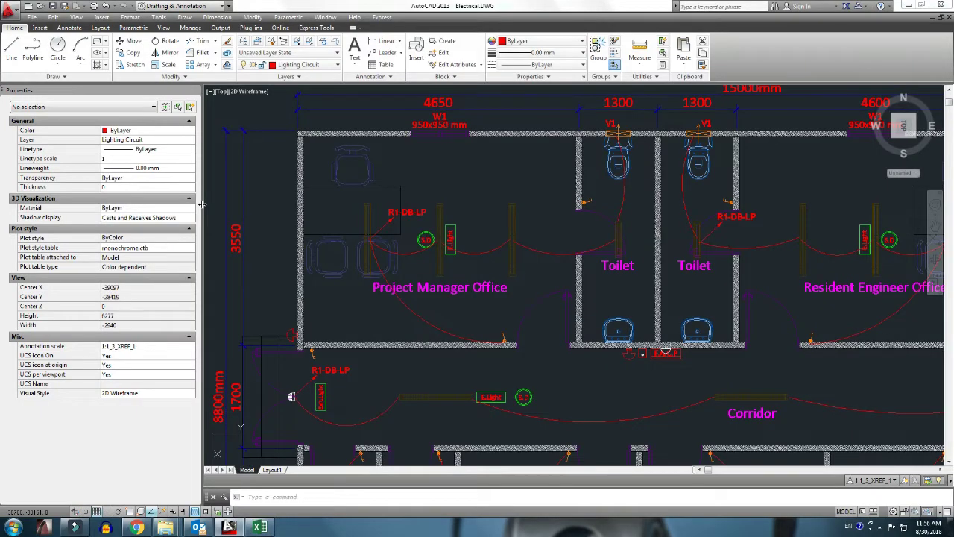
Step: Enter LTG 4, watts 100/75 and 475 on phase R in row 7
key("alt+Tab")
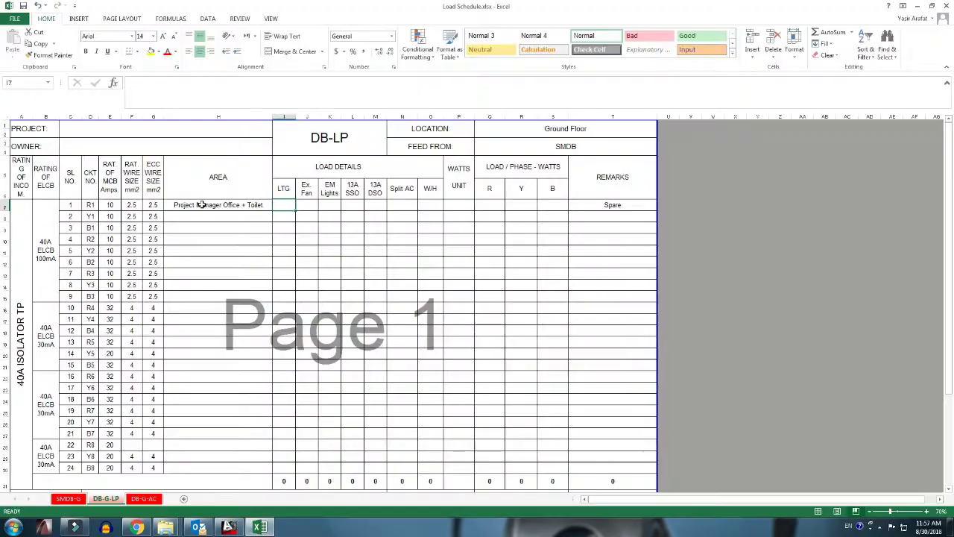
type("4")
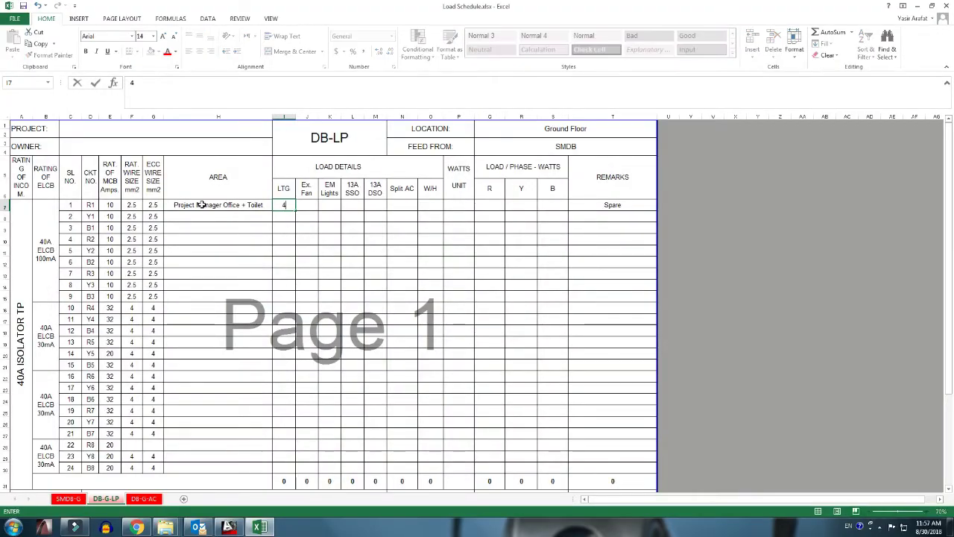
key("Tab")
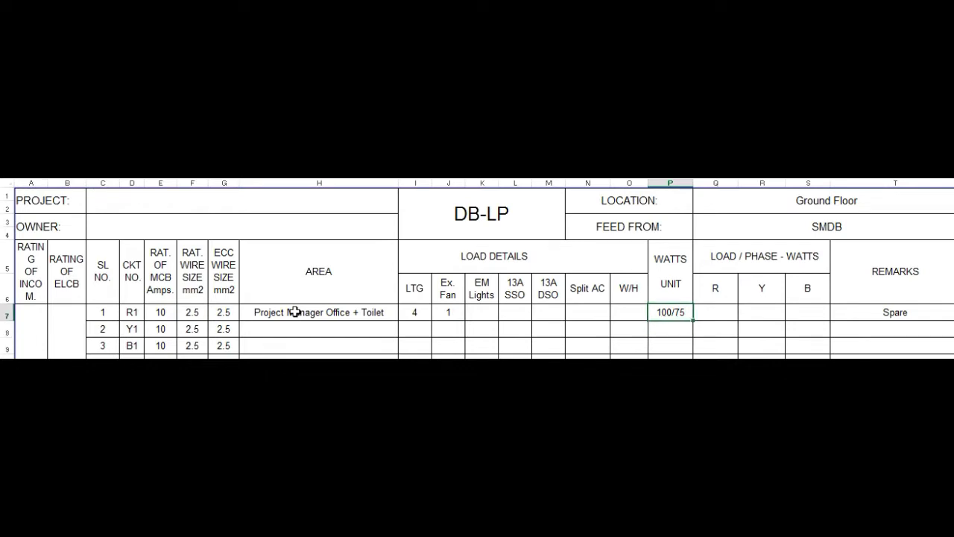
key("Right")
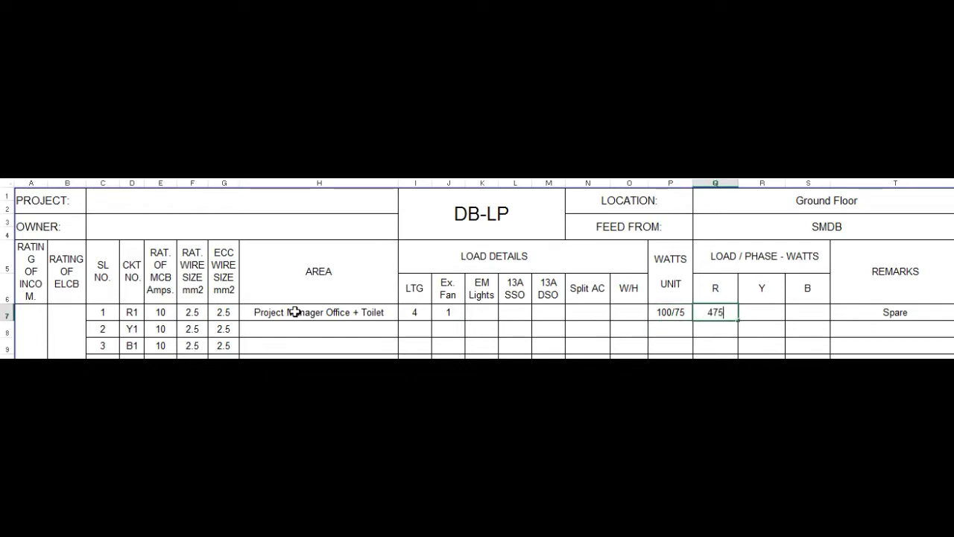
key("Return")
Step: Review the row 7 entries and clear its Spare remark
key("Left")
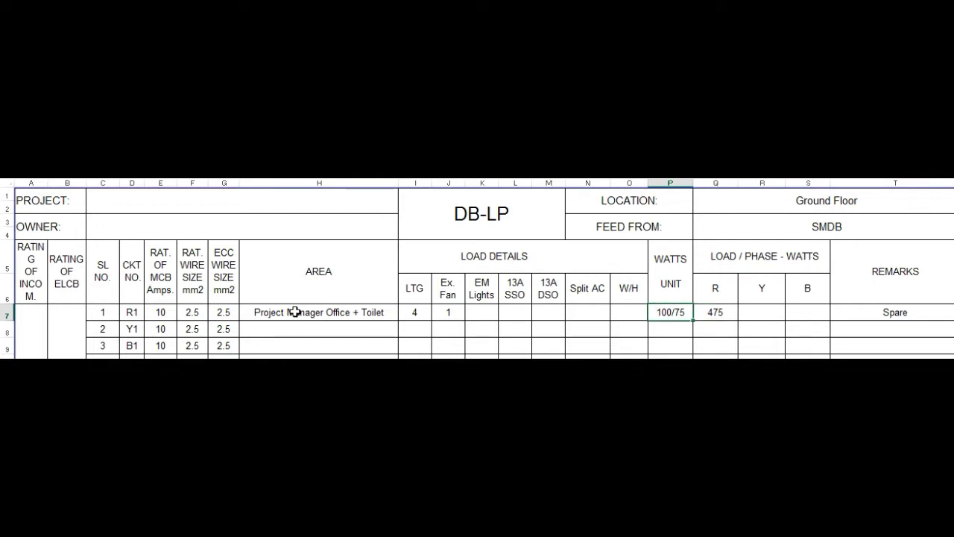
key("Left")
key("Left")
key("Left")
key("Left")
key("Left")
key("Left")
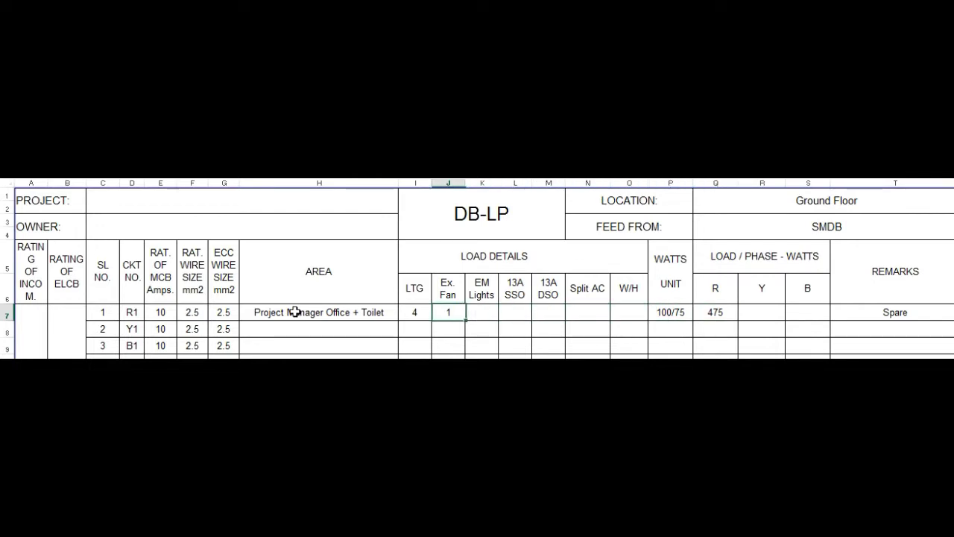
key("Left")
key("Right")
key("Right")
key("Right")
key("Right")
key("Right")
key("Right")
key("Right")
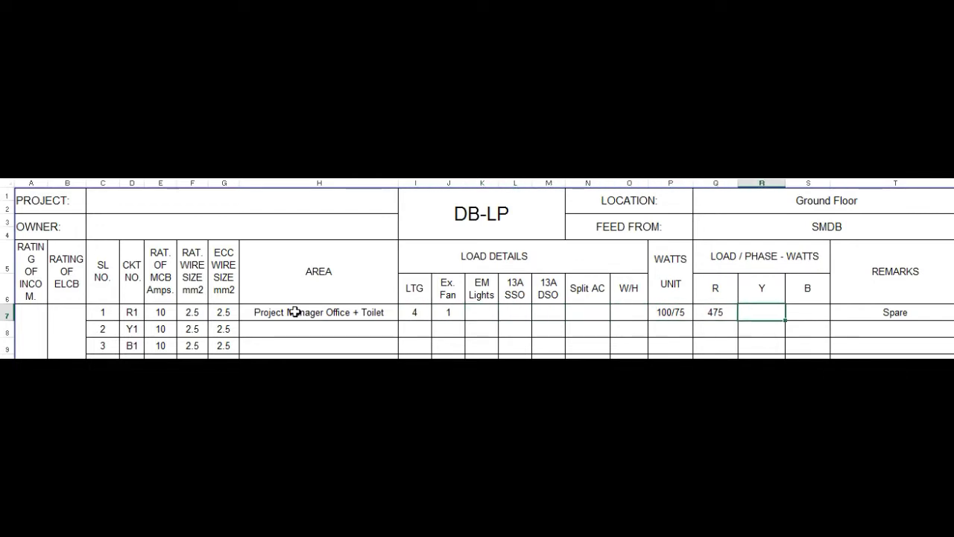
key("Left")
key("Left")
key("Right")
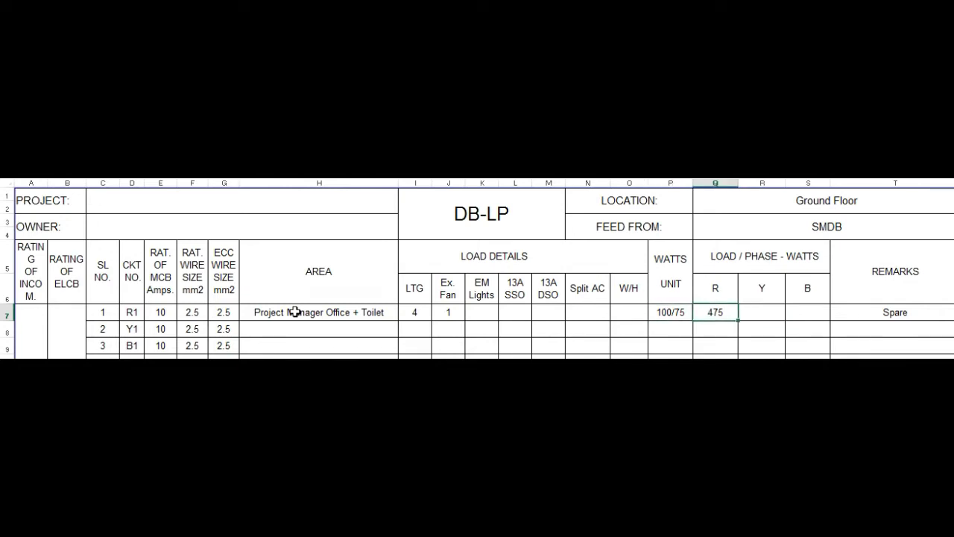
key("Right")
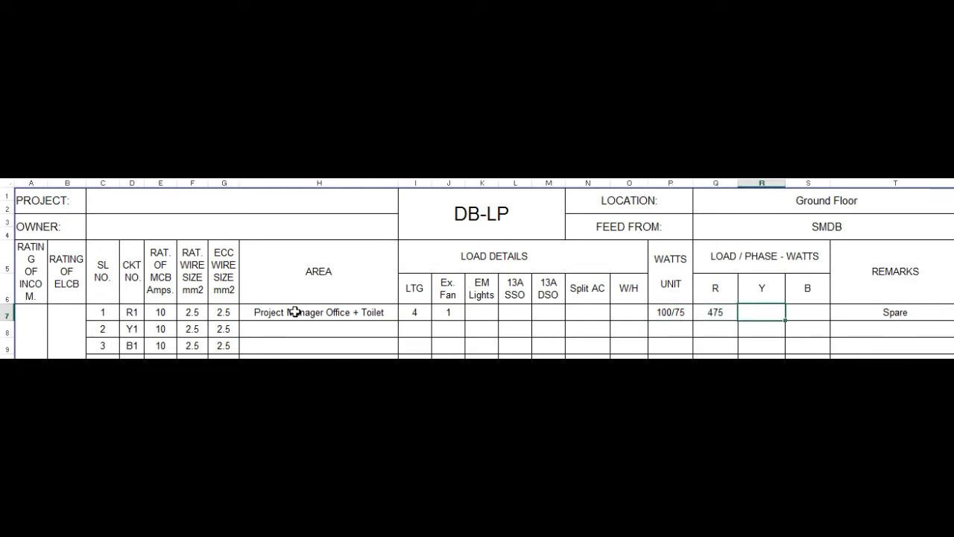
key("Right")
key("Right")
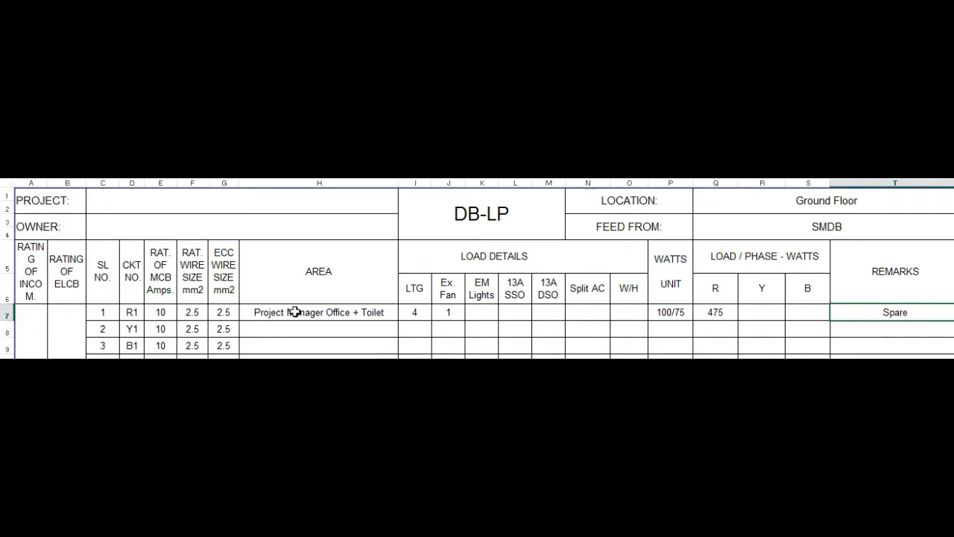
key("Down")
key("Left")
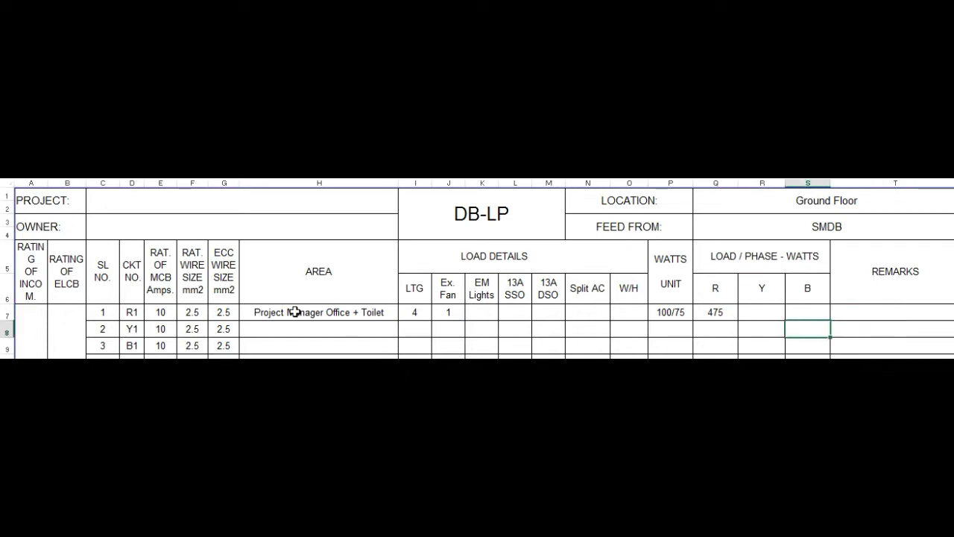
key("Left")
key("Left")
key("Left")
key("Left")
key("Left")
key("Left")
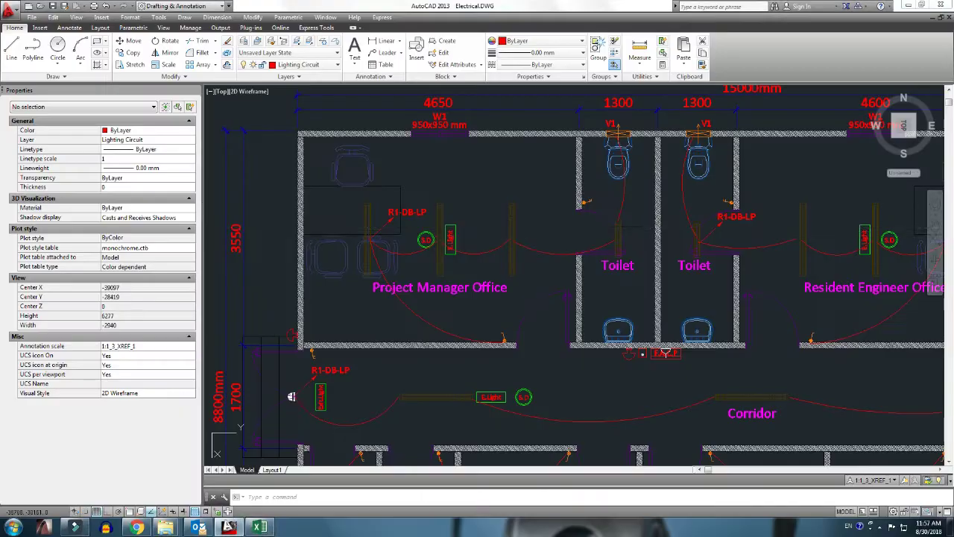
Step: Retag the Pantry circuit label from R1-DB-LP to Y1-DB-LP
scroll(436, 336, "down", 1)
scroll(426, 277, "down", 2)
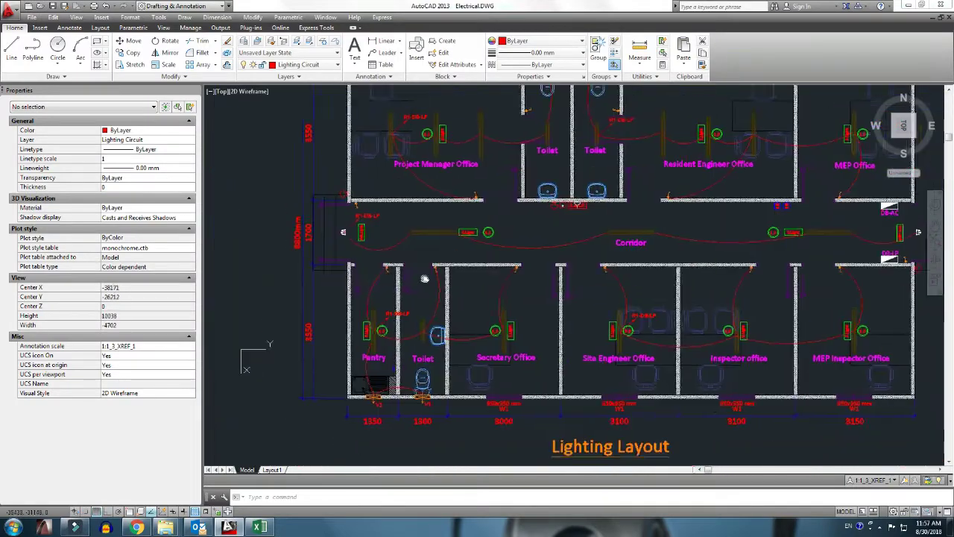
scroll(390, 251, "up", 3)
scroll(386, 251, "up", 2)
scroll(385, 251, "up", 2)
double_click(388, 222)
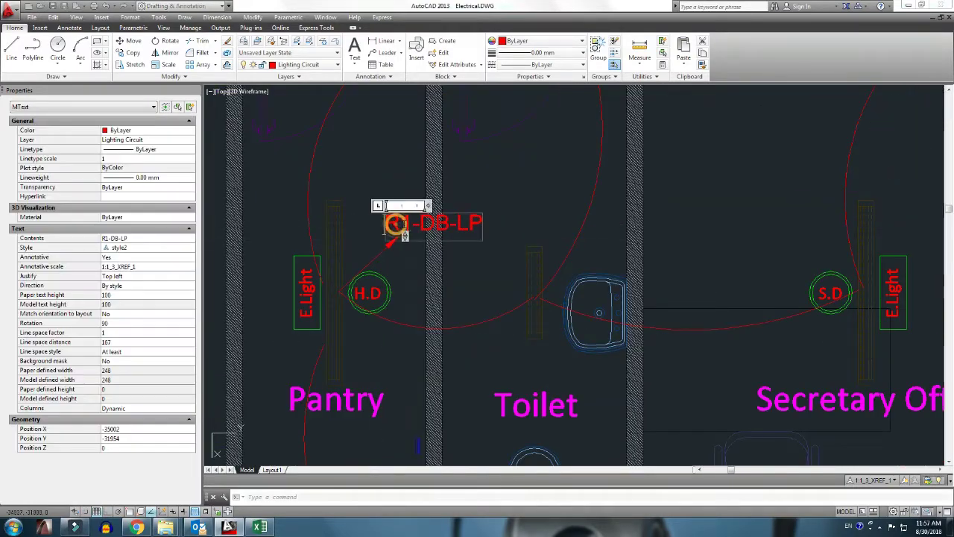
type("Y")
left_click(418, 264)
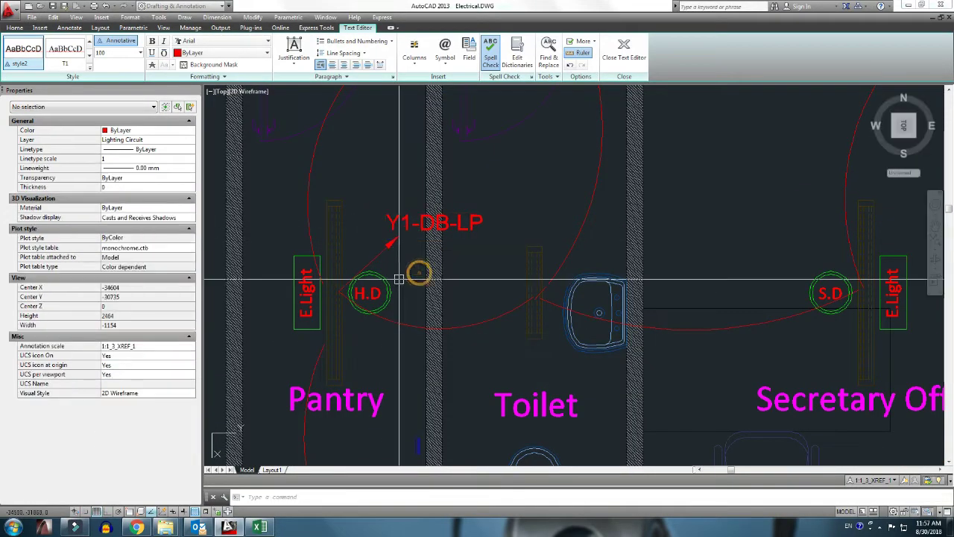
scroll(402, 246, "up", 2)
scroll(402, 238, "down", 1)
key("Escape")
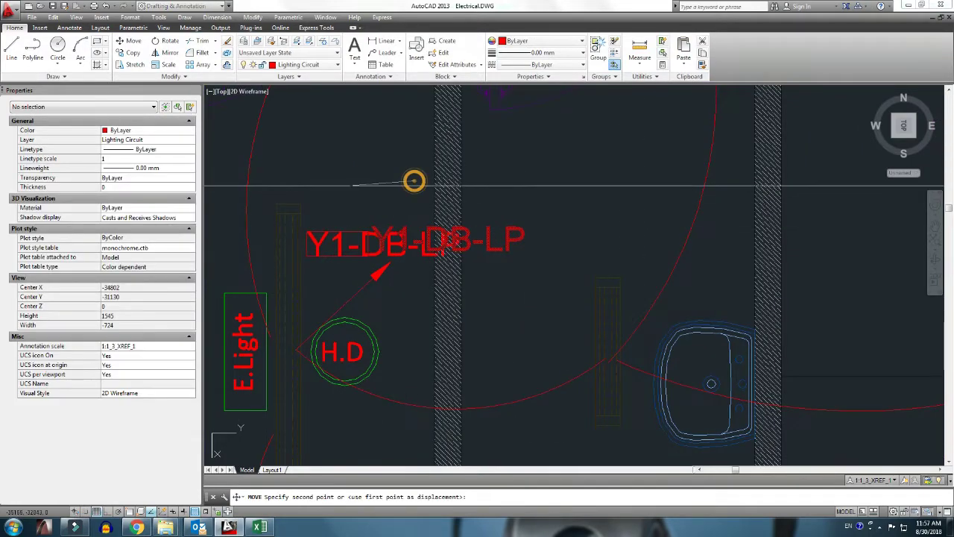
Step: Pan to the Site Engineer Office and inspect its circuit label without changing it
scroll(394, 217, "down", 2)
scroll(393, 217, "down", 3)
middle_click_drag(394, 217, 321, 253)
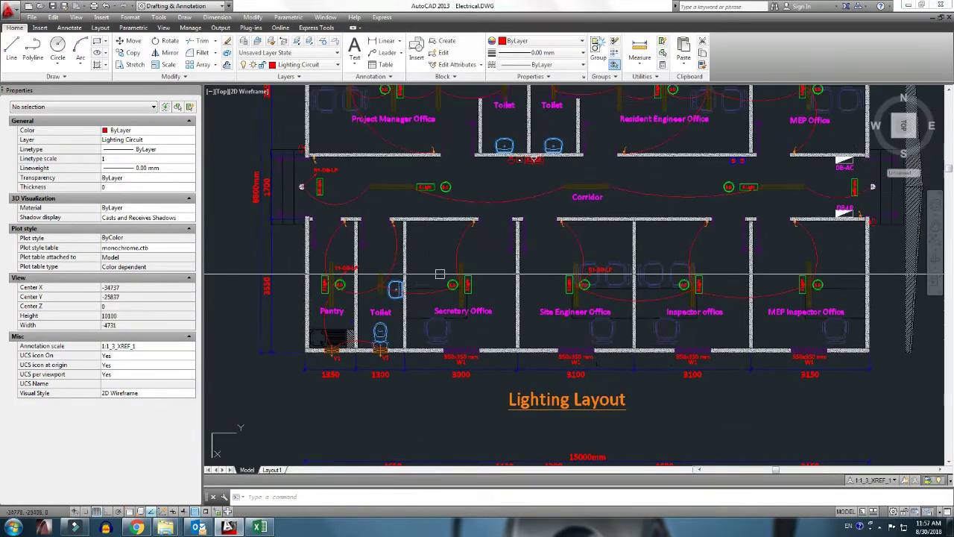
scroll(321, 253, "up", 1)
middle_click_drag(533, 310, 477, 319)
scroll(477, 320, "up", 4)
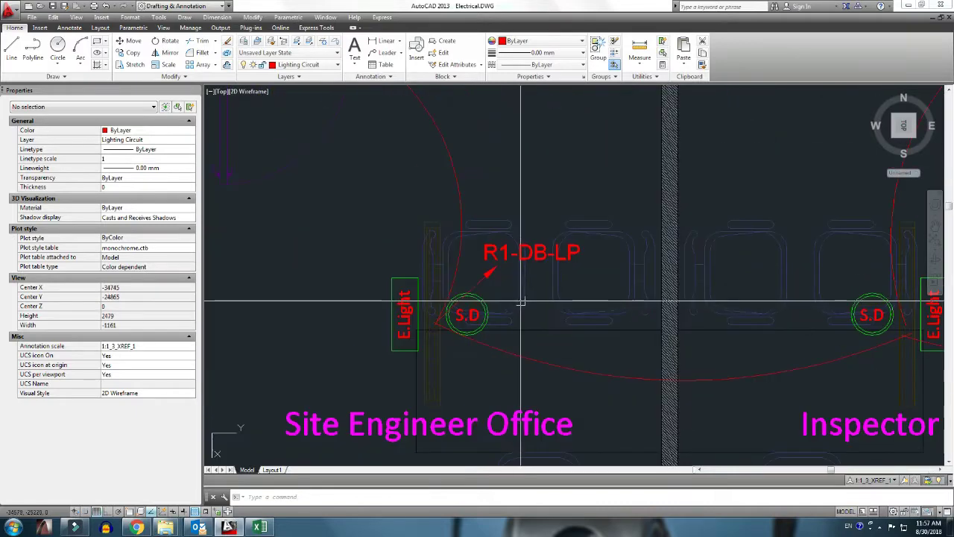
left_click(503, 253)
double_click(502, 263)
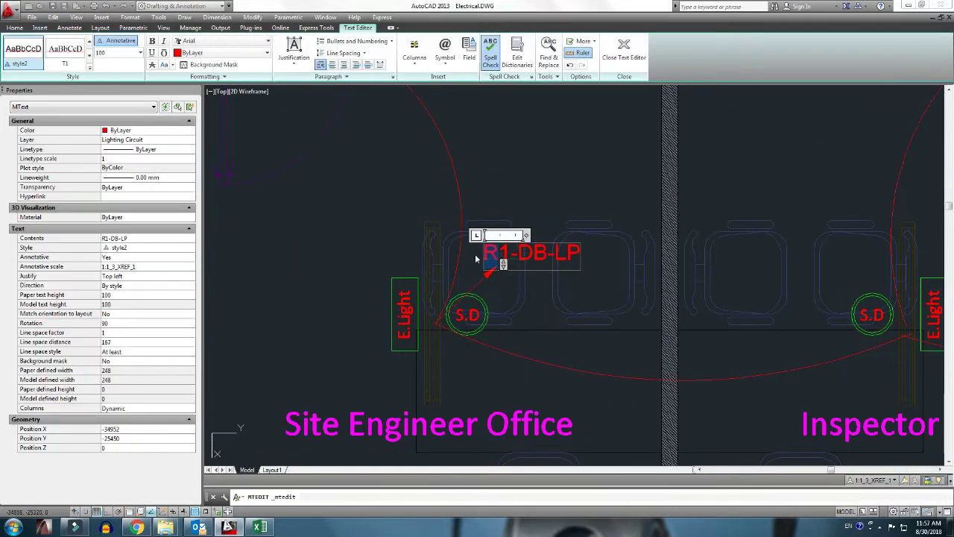
left_click(476, 259)
scroll(522, 276, "down", 5)
scroll(545, 277, "up", 1)
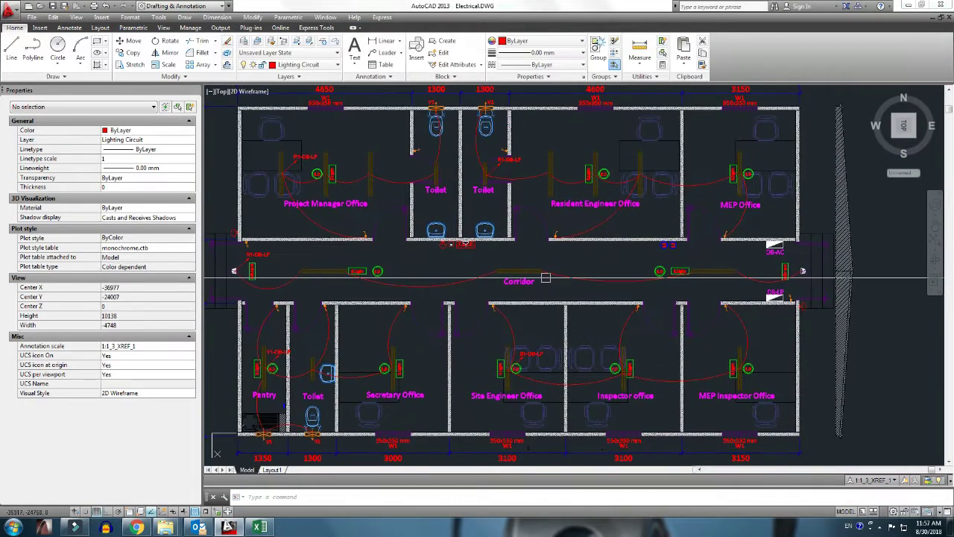
scroll(546, 277, "up", 1)
scroll(493, 224, "up", 3)
scroll(481, 228, "down", 2)
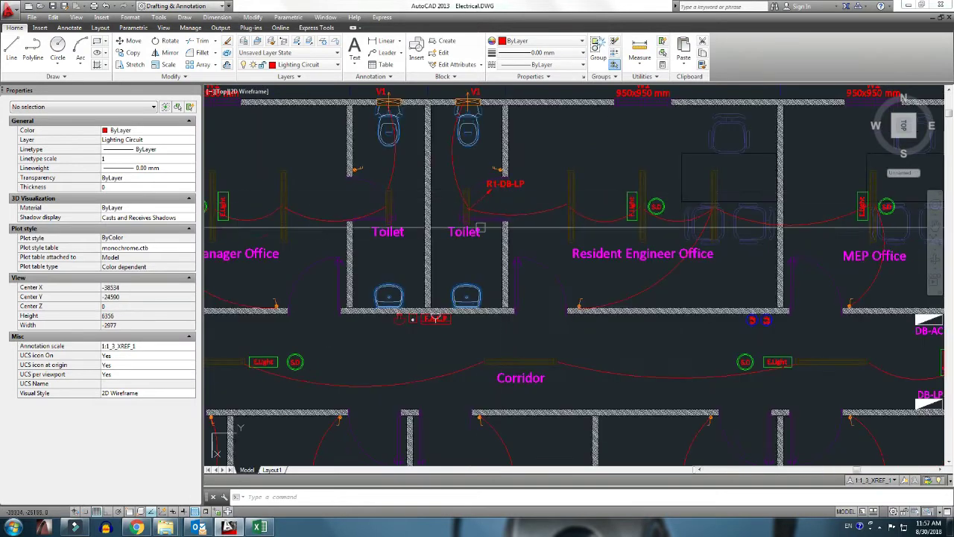
Step: Open the toilet's R1-DB-LP label, close it, and reposition the view on it
scroll(489, 186, "up", 5)
left_click(501, 176)
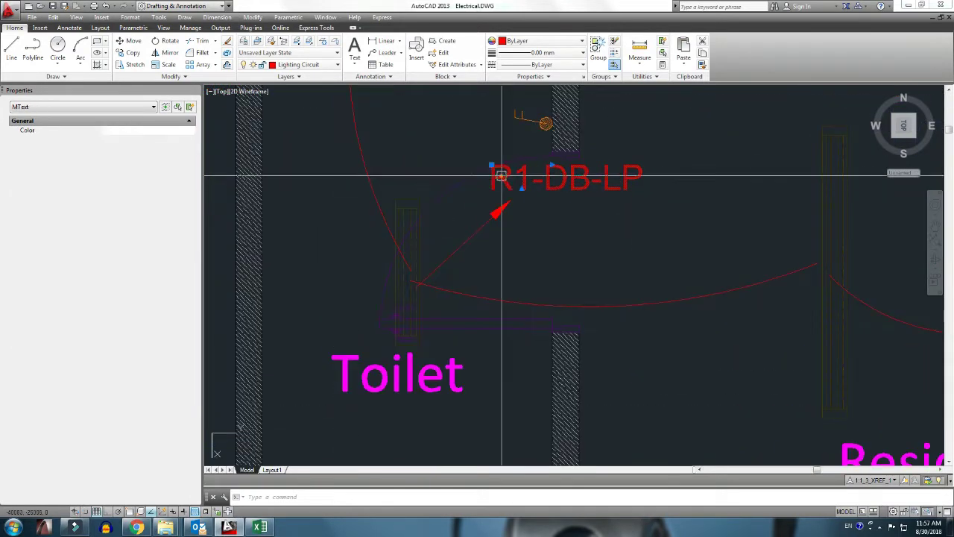
double_click(501, 176)
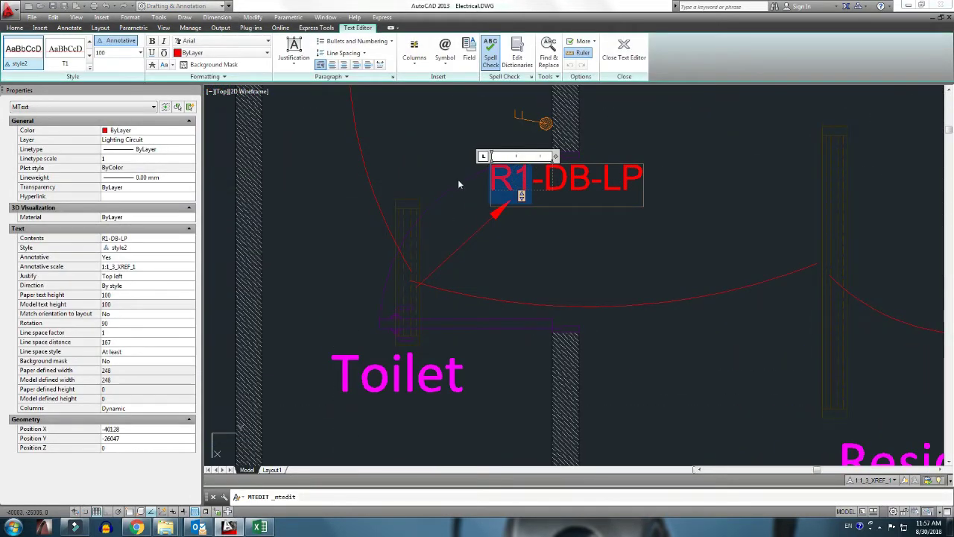
scroll(519, 217, "down", 5)
mouse_move(549, 228)
middle_mouse_down()
mouse_move(450, 217)
mouse_move(478, 219)
middle_mouse_up()
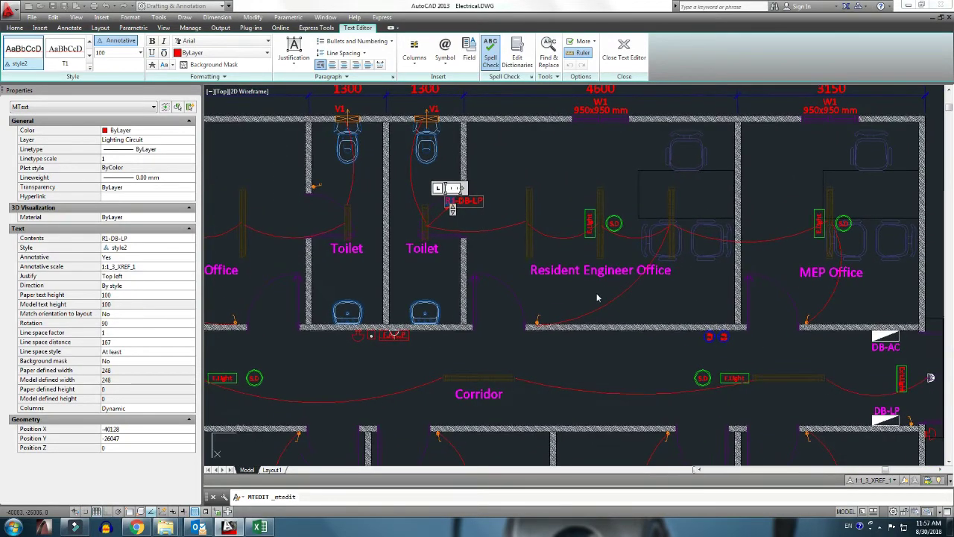
left_click(649, 291)
left_click(748, 243)
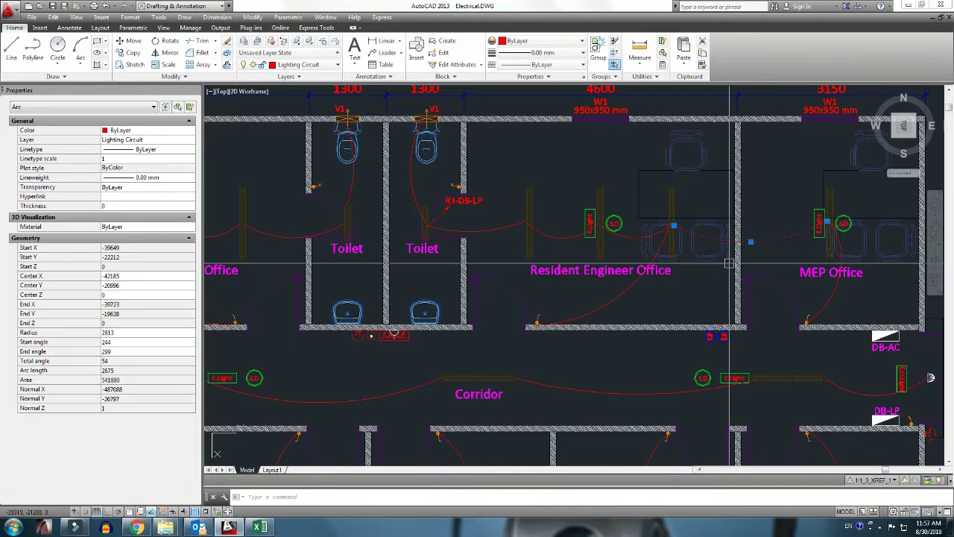
key("Escape")
mouse_move(482, 290)
middle_mouse_down()
mouse_move(581, 302)
mouse_move(479, 307)
middle_mouse_up()
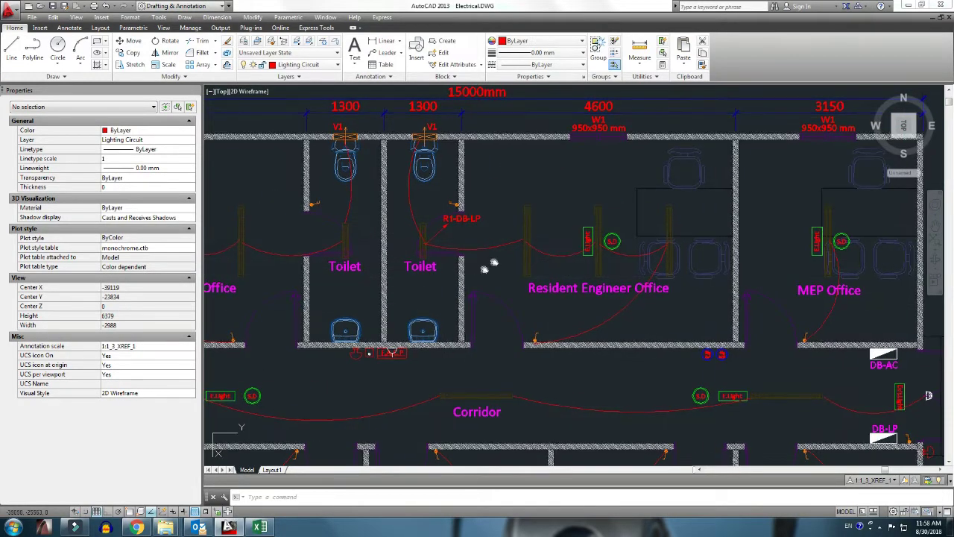
middle_click_drag(488, 266, 477, 209)
scroll(477, 208, "up", 4)
Step: Replace R1 with Y2 so the toilet label reads Y2-DB-LP
double_click(495, 183)
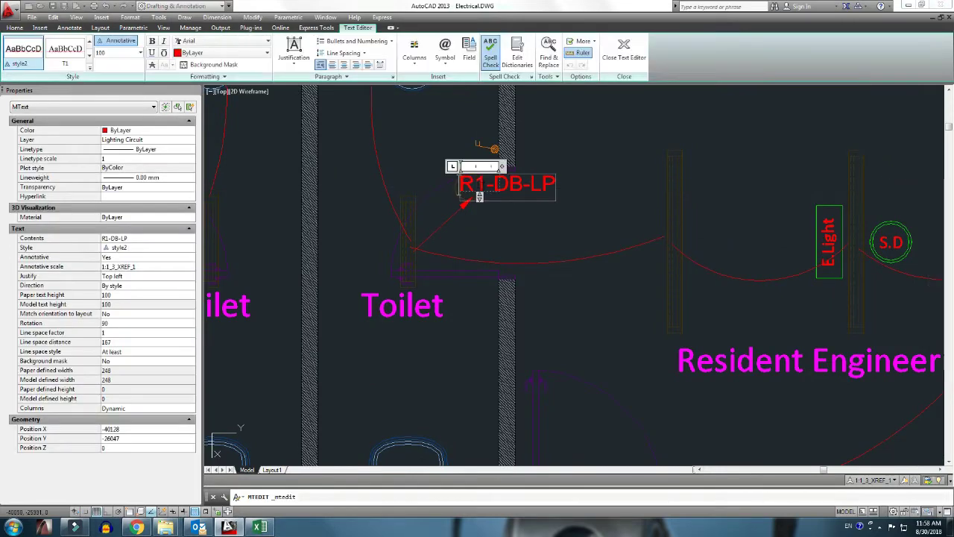
type("Y")
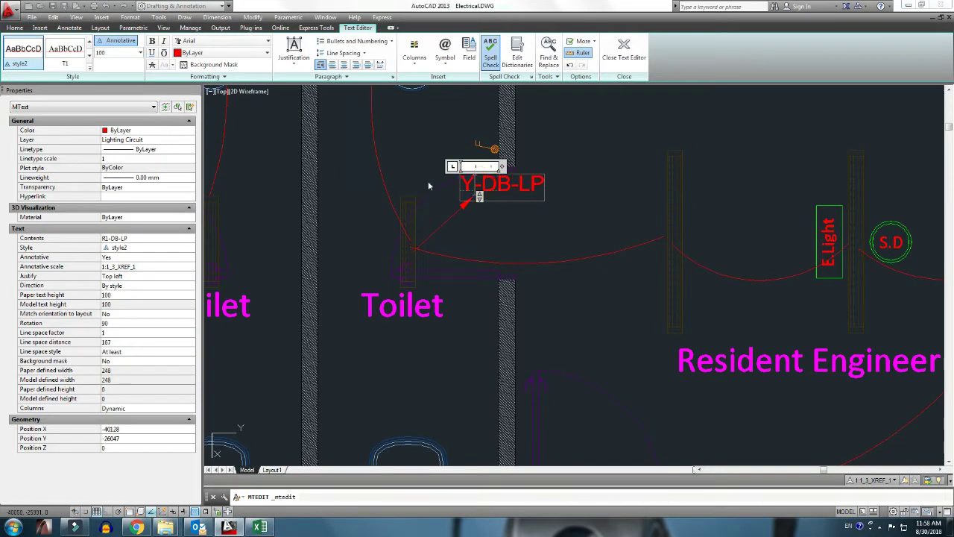
type("2")
left_click(607, 238)
scroll(635, 264, "down", 5)
middle_click_drag(635, 264, 588, 267)
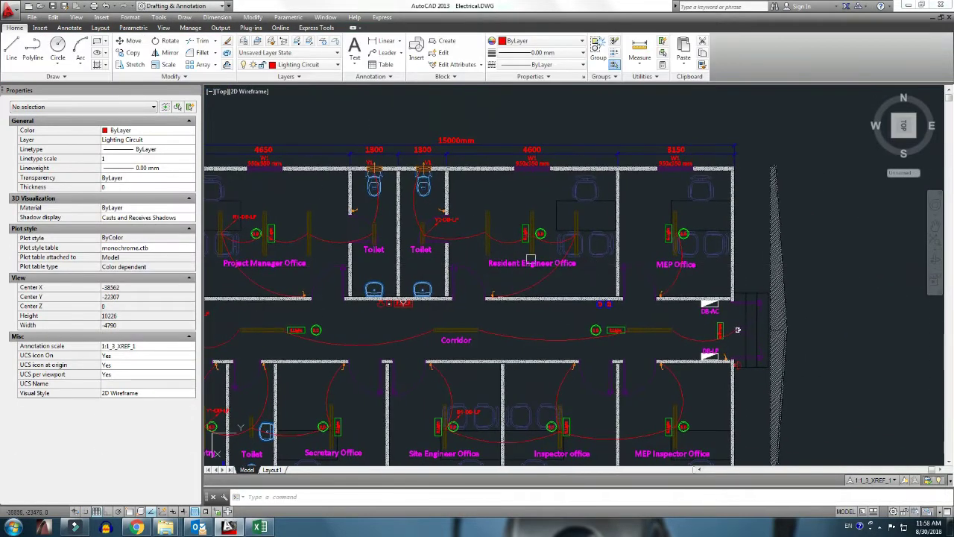
scroll(452, 225, "up", 4)
Step: Copy the Y2-DB-LP label and arrow into the MEP Office
left_click(445, 241)
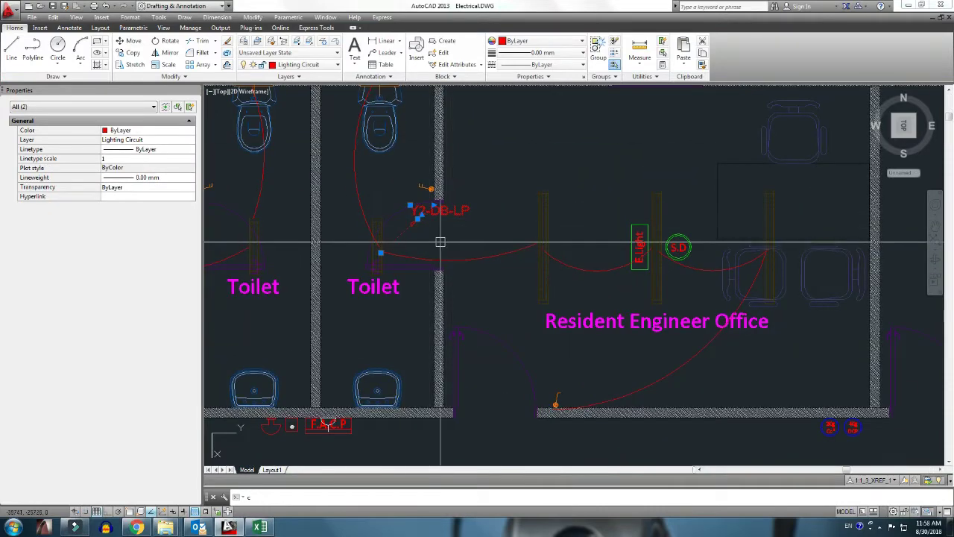
type("co")
key("Return")
left_click(445, 241)
scroll(445, 240, "down", 3)
scroll(835, 248, "up", 3)
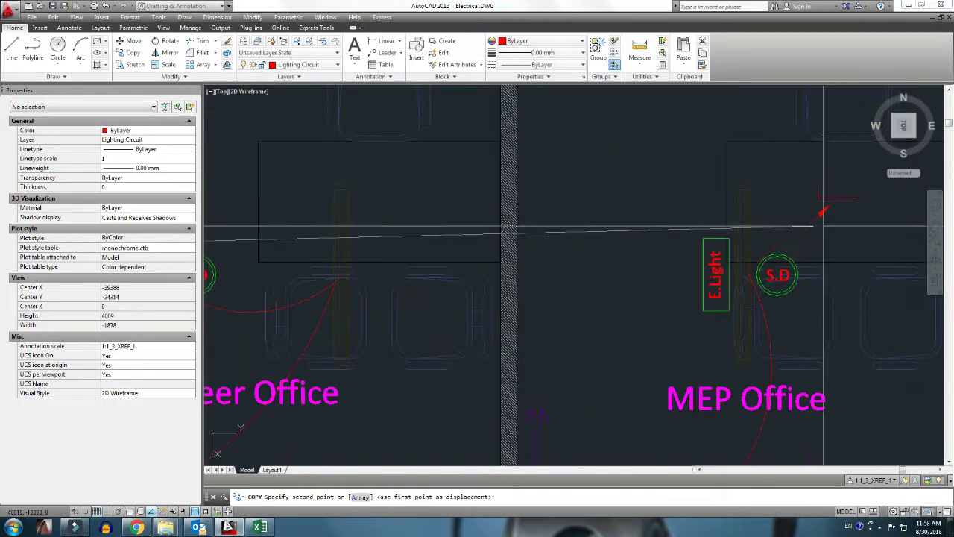
left_click(801, 291)
key("Return")
Step: Change the copied MEP Office label to B2-DB-LP
scroll(803, 224, "down", 1)
scroll(791, 237, "down", 4)
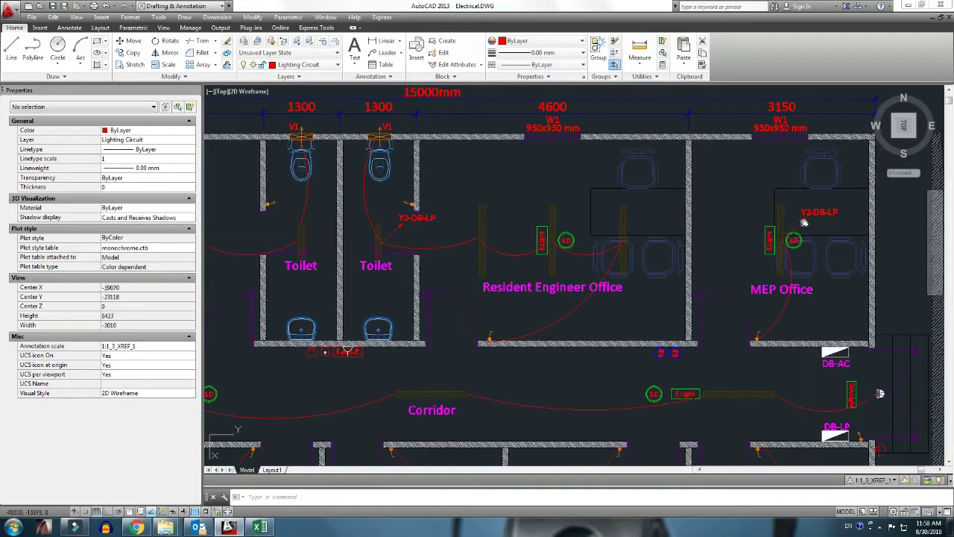
scroll(791, 237, "down", 2)
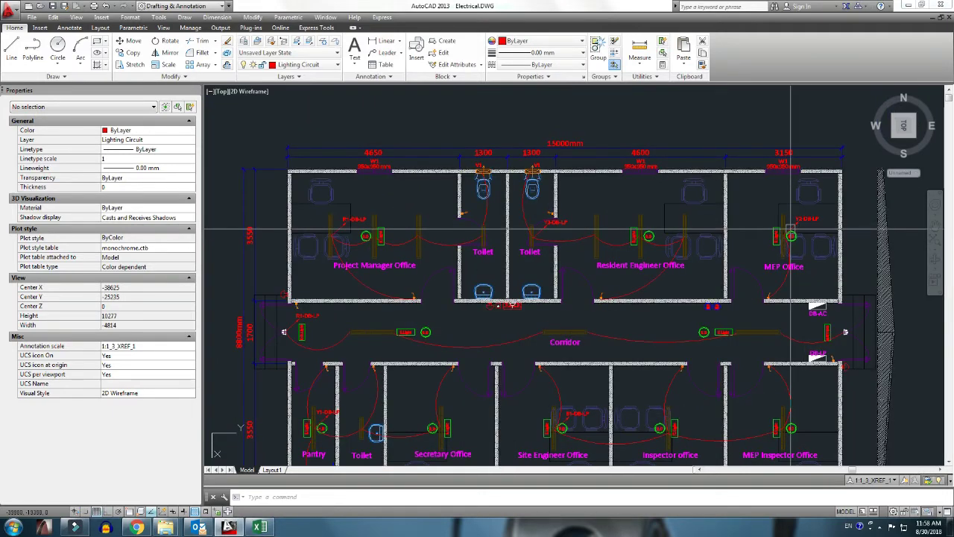
middle_click_drag(746, 297, 744, 276)
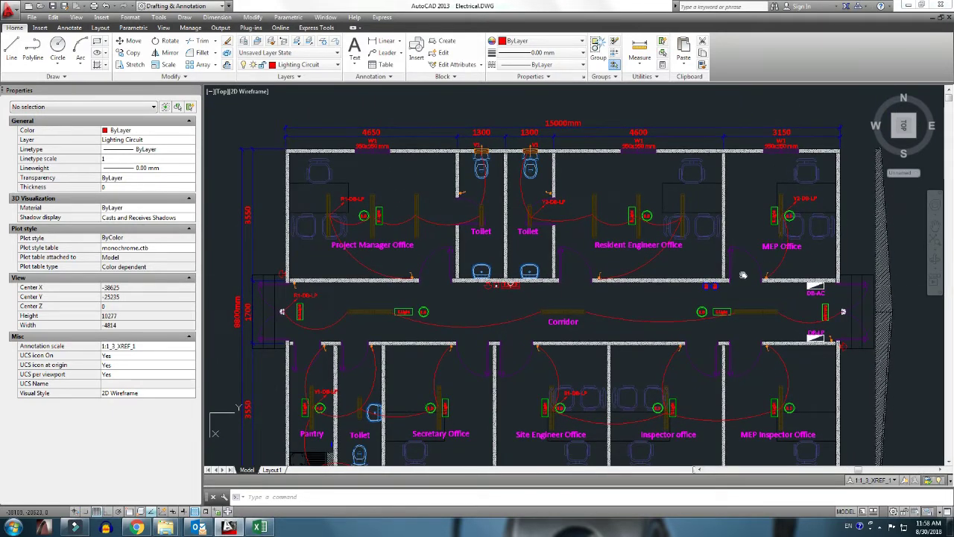
scroll(796, 200, "up", 5)
scroll(801, 206, "up", 3)
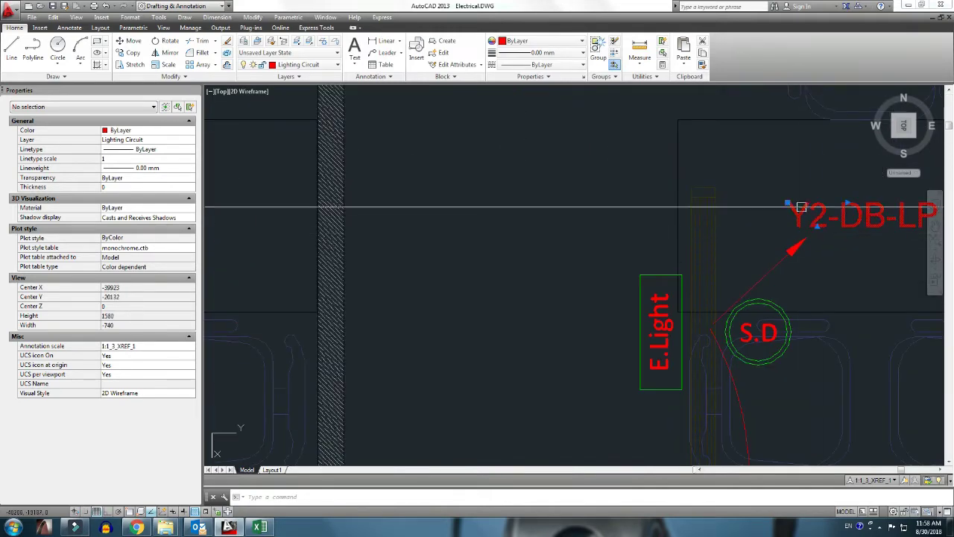
double_click(802, 206)
key("shift+Right")
type("B")
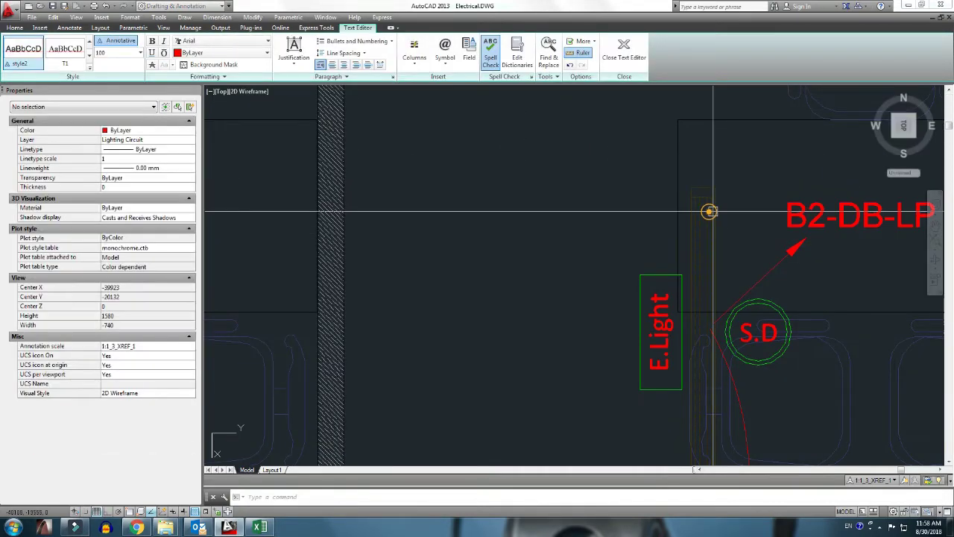
left_click(709, 212)
Step: Retag the corridor exit-light label from R1-DB-LP to R2-DB-LP
scroll(710, 211, "down", 8)
scroll(343, 249, "up", 4)
scroll(343, 249, "up", 3)
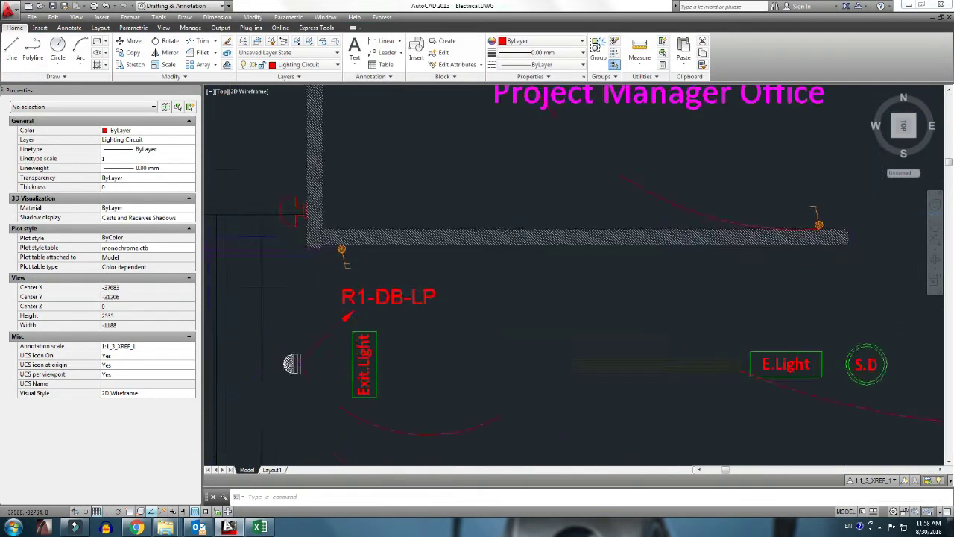
scroll(342, 290, "up", 2)
double_click(343, 298)
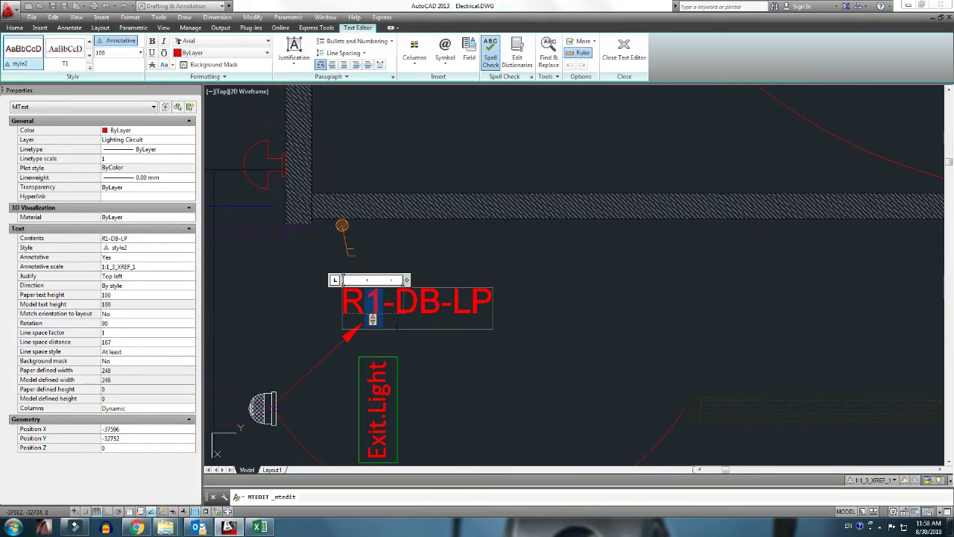
left_click(418, 323)
Step: Pan and zoom to the Lighting Layout title, then to the Pantry and Toilet area
scroll(418, 323, "down", 3)
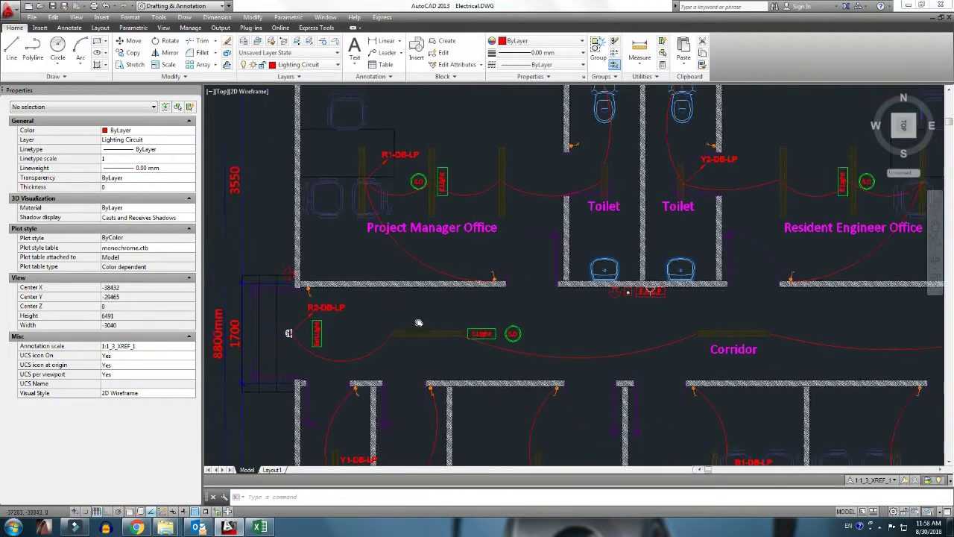
scroll(419, 323, "down", 2)
scroll(701, 285, "up", 1)
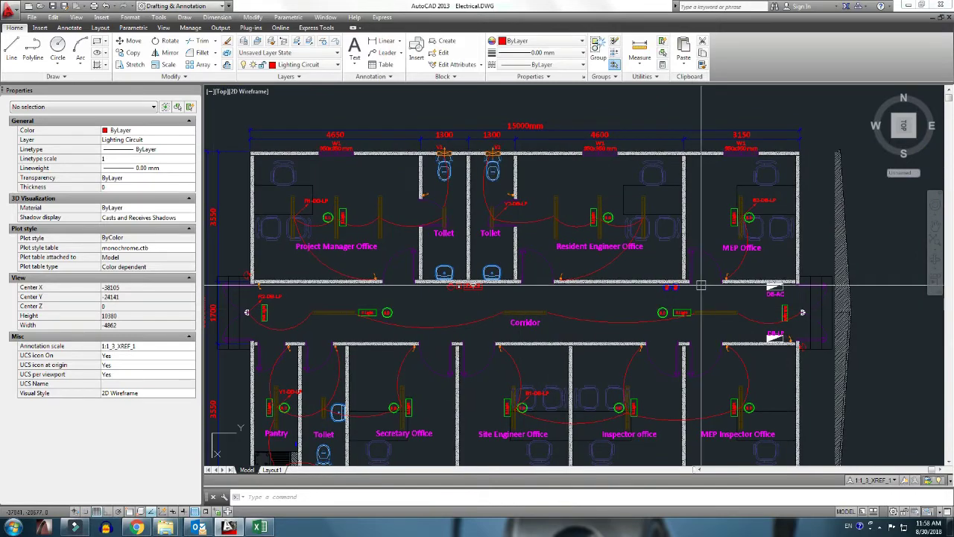
middle_click_drag(701, 285, 720, 223)
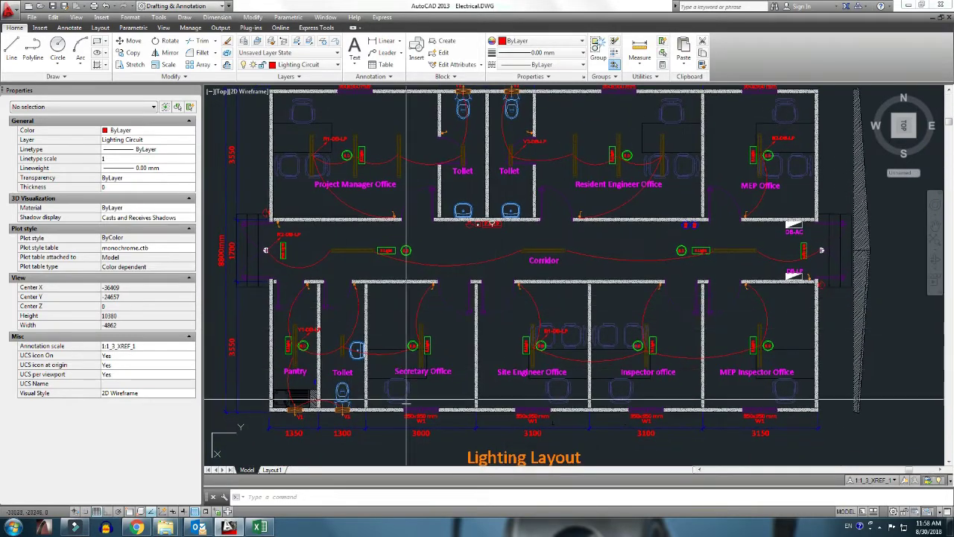
middle_click_drag(349, 390, 399, 395)
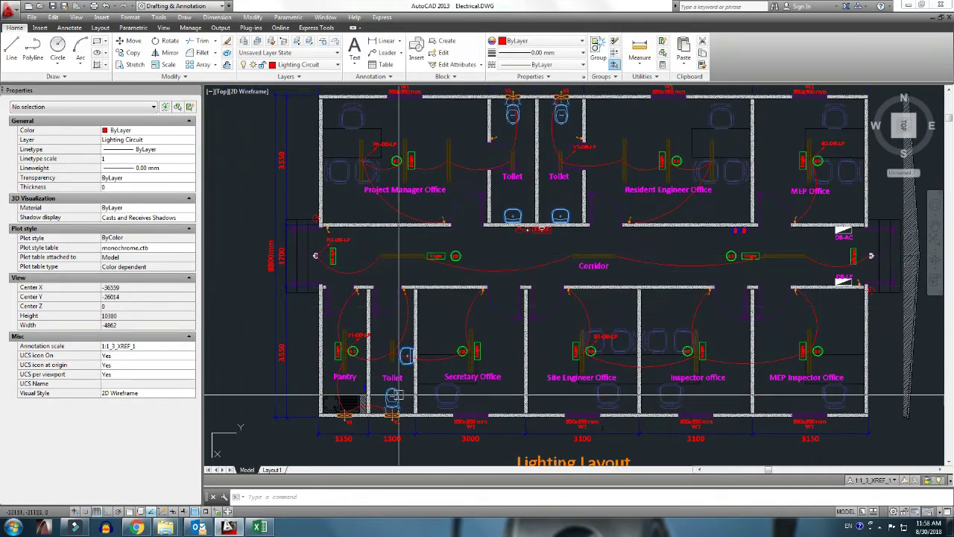
scroll(398, 395, "up", 3)
middle_click_drag(373, 358, 383, 324)
Step: Copy the 'Secretary Office' room name from the drawing into AREA cell H8
scroll(573, 314, "down", 1)
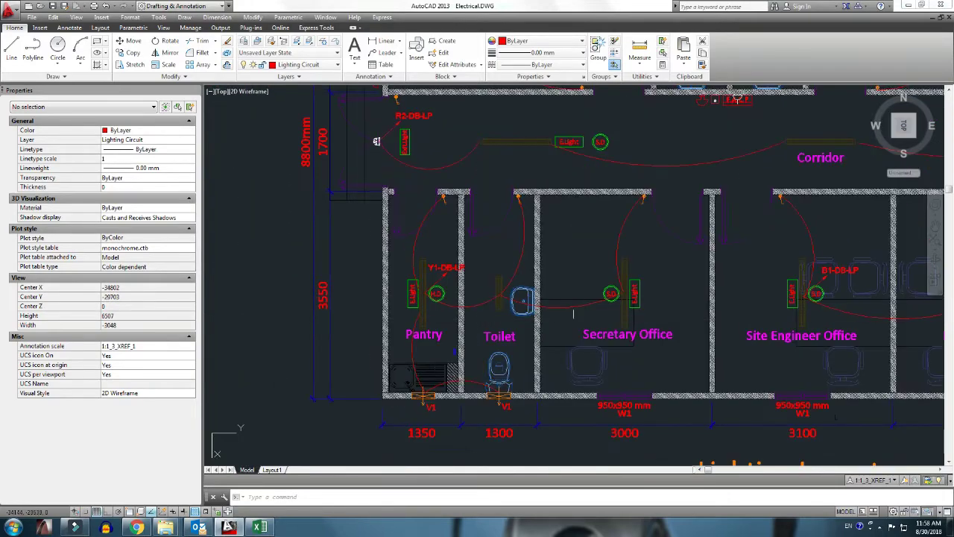
key("alt+Tab")
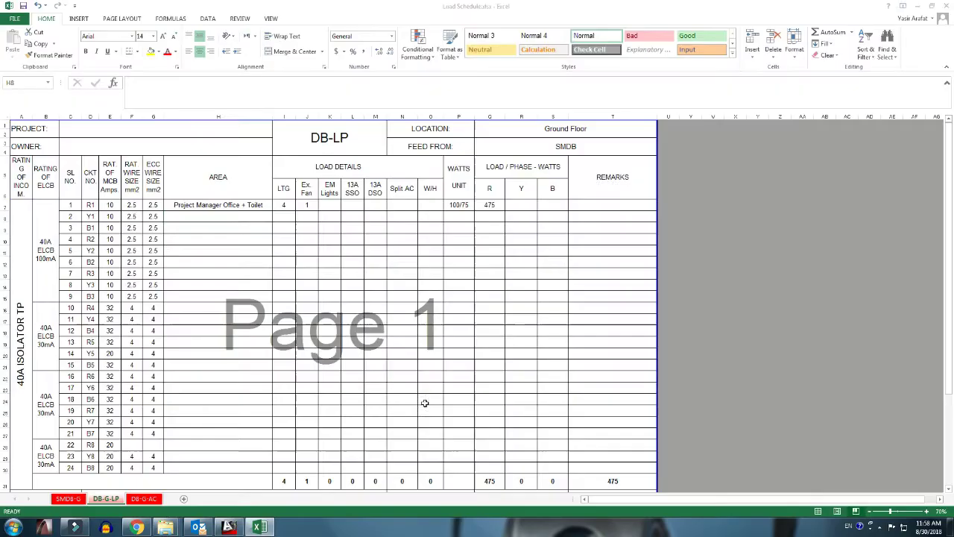
key("alt+Tab")
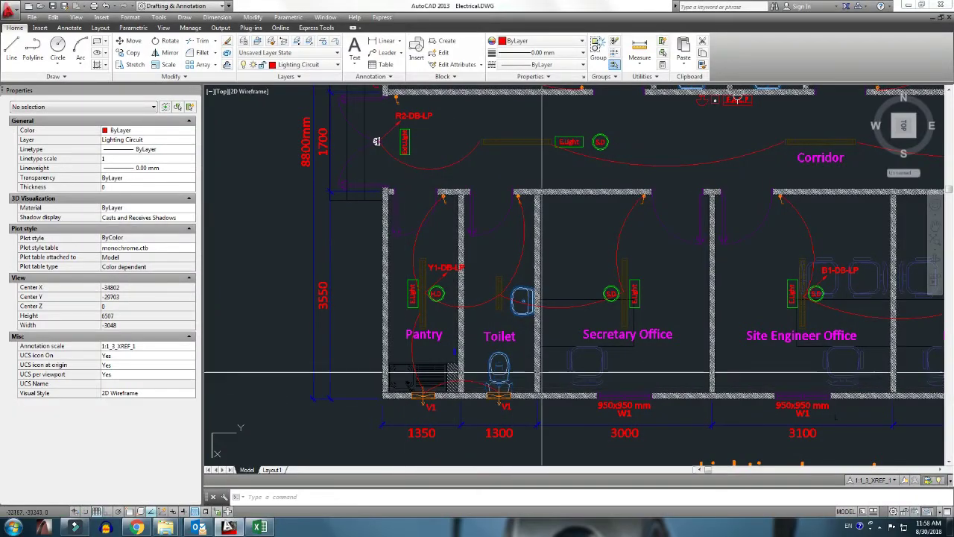
double_click(619, 333)
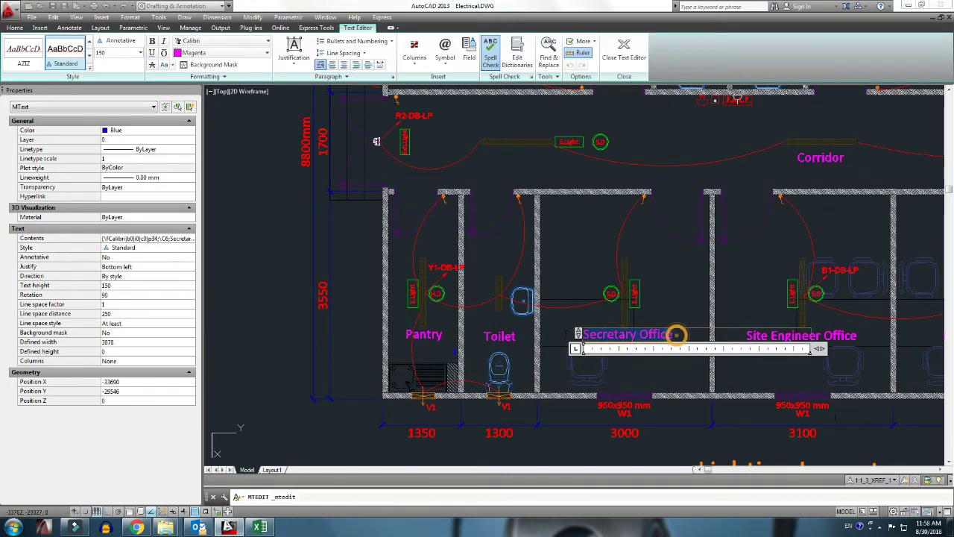
left_click(574, 282)
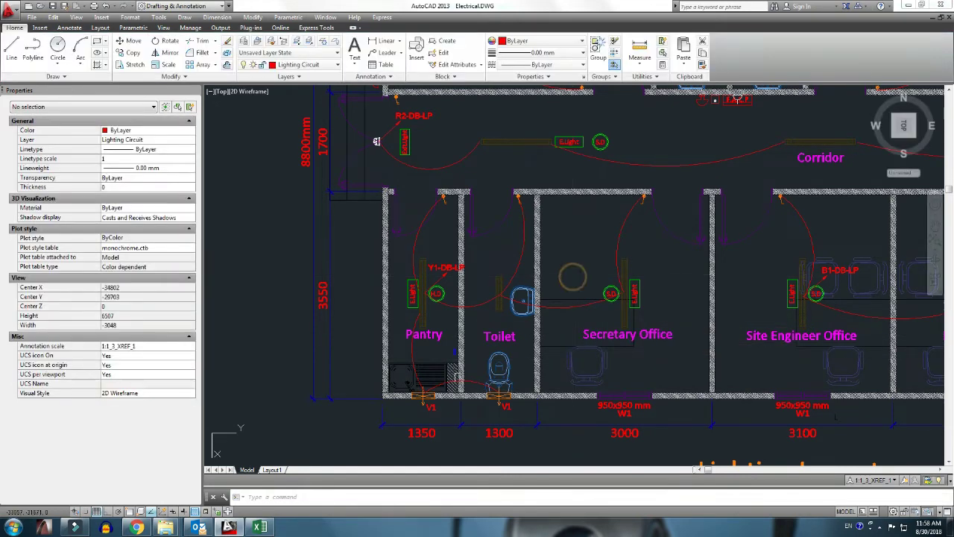
left_click(261, 523)
key("F2")
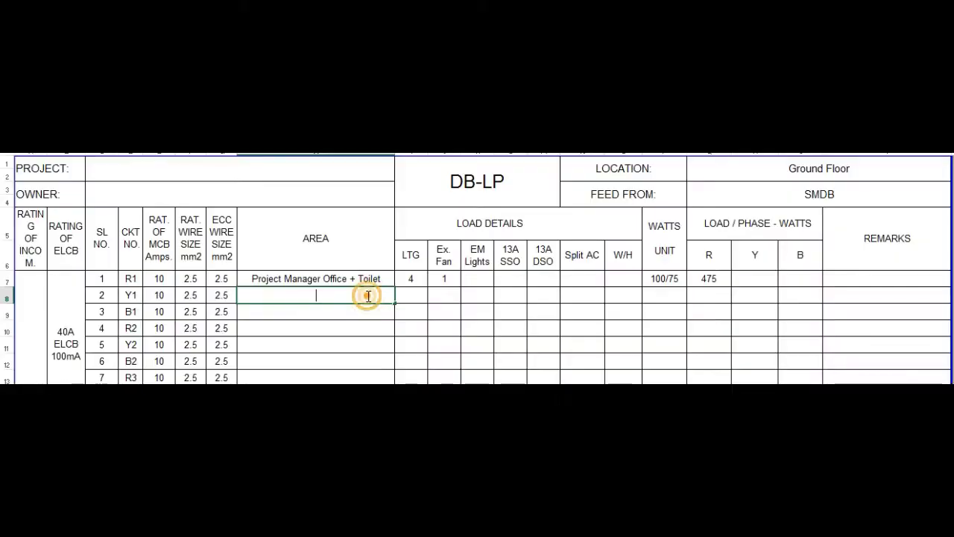
type("Secretary Office")
left_click(412, 294)
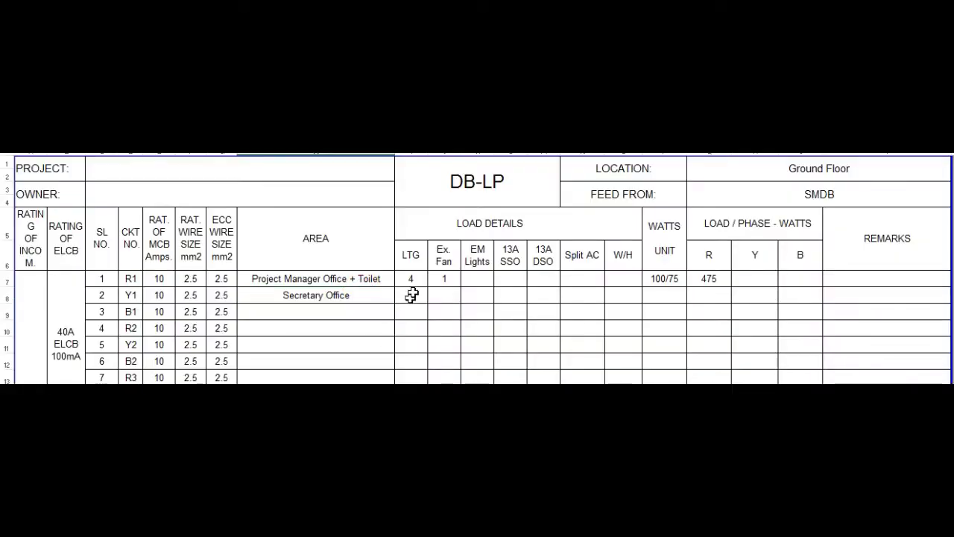
Step: Fill row 8 with 2 exhaust fans, 100/75 watts per unit and 450 W on Y
key("alt+Tab")
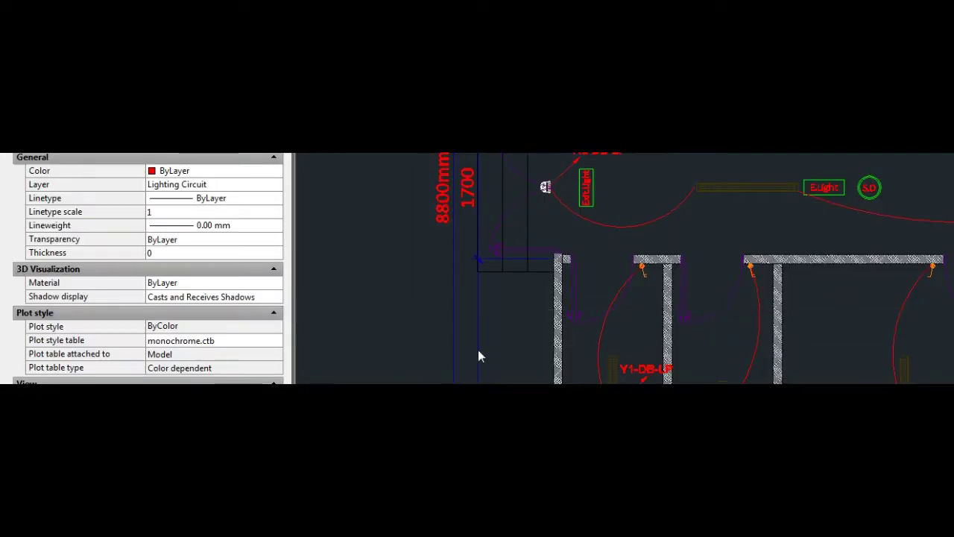
key("alt+Tab")
left_click(403, 296)
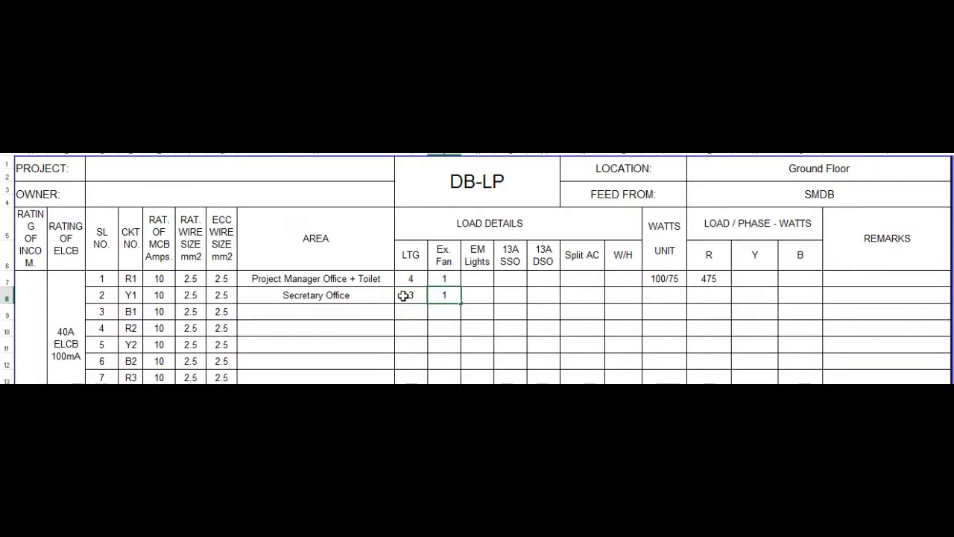
left_click(445, 296)
key("Right")
key("Right")
key("Right")
key("Right")
key("Right")
key("Right")
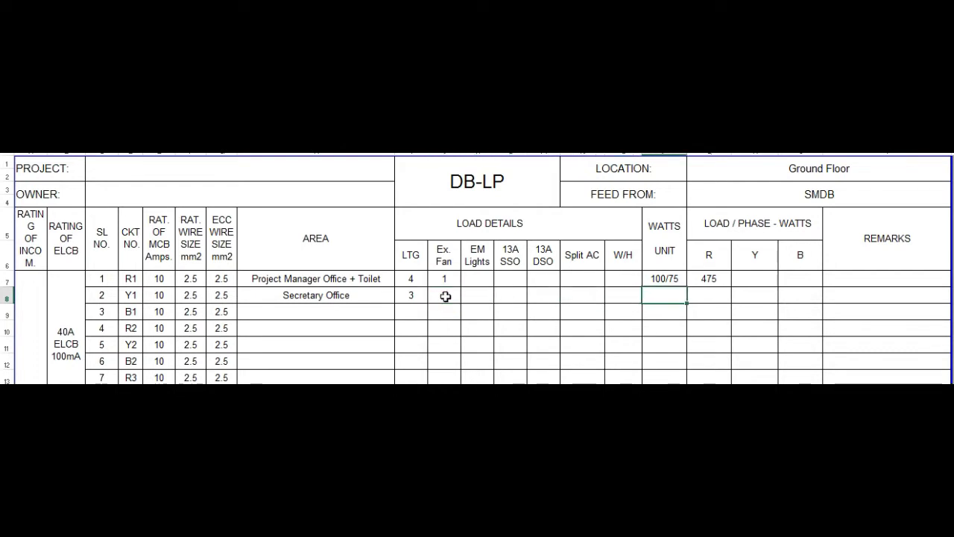
type("100/75")
key("Right")
key("Right")
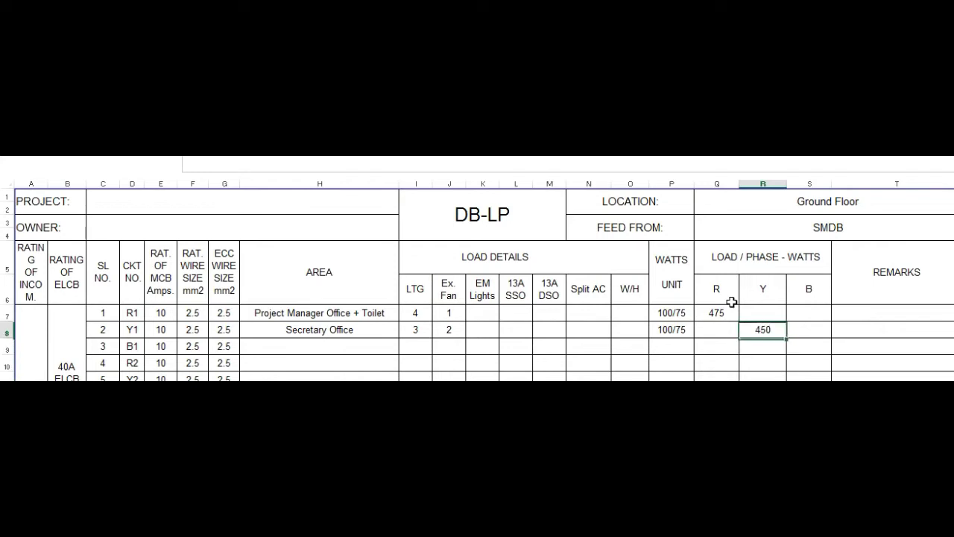
key("Left")
key("Left")
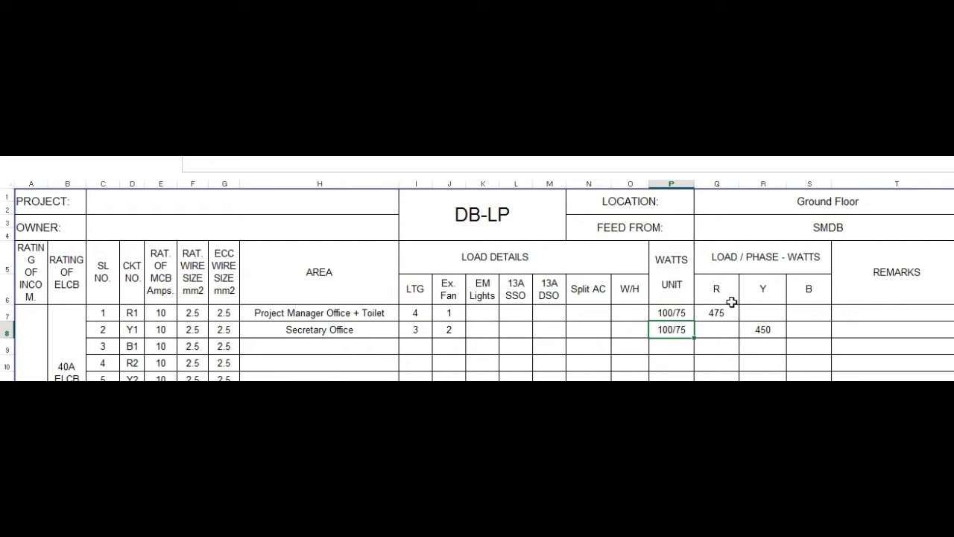
key("Right")
key("Right")
key("Down")
key("Left")
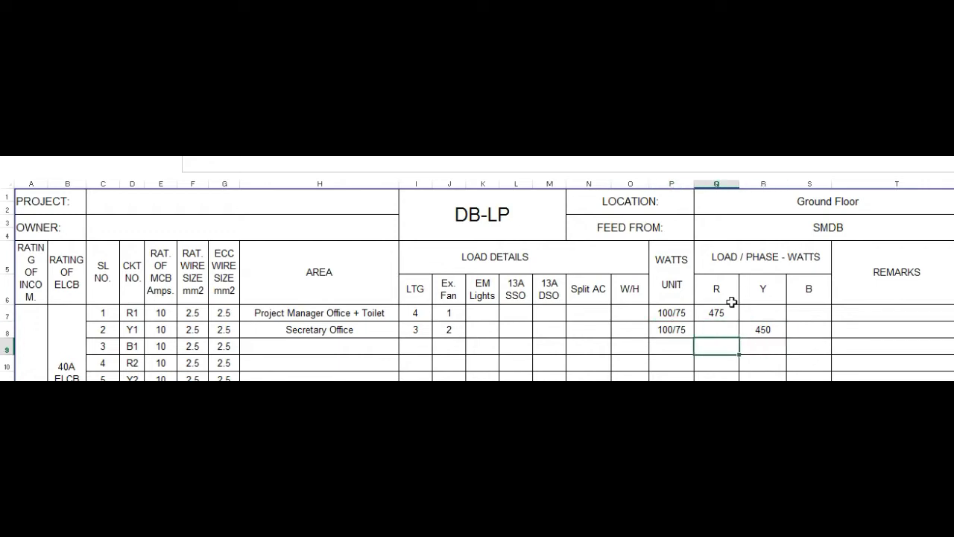
key("Left")
key("Left")
key("alt+Tab")
Step: Zoom and pan the plan to the Site Engineer, Inspector and MEP Inspector offices
scroll(602, 313, "down", 2)
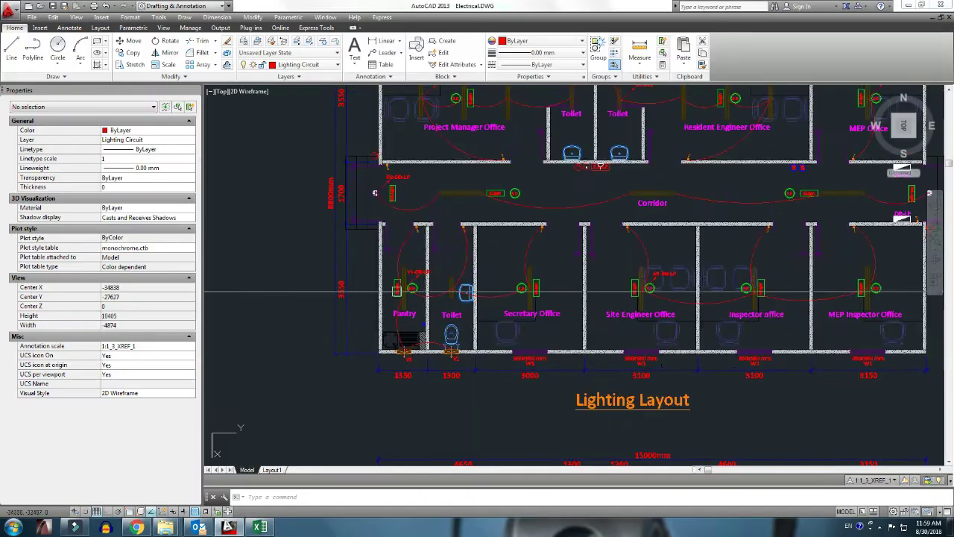
scroll(602, 313, "up", 1)
scroll(603, 313, "up", 2)
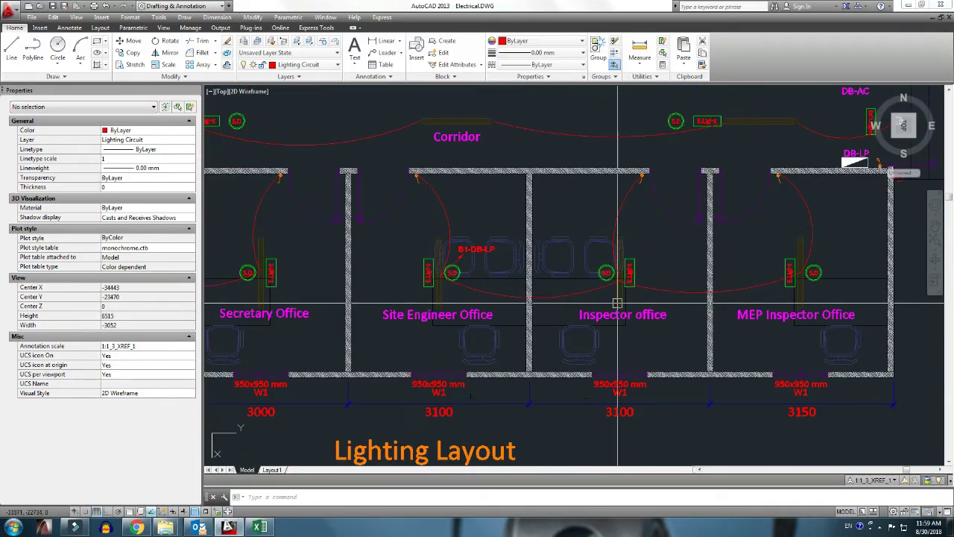
mouse_move(663, 302)
middle_mouse_down()
mouse_move(548, 302)
mouse_move(678, 298)
middle_mouse_up()
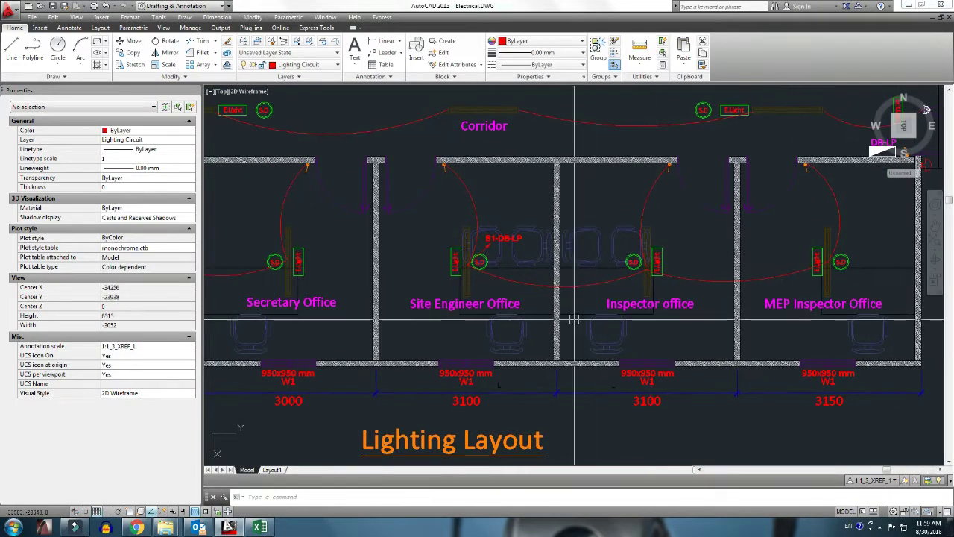
key("alt+Tab")
key("alt+Tab")
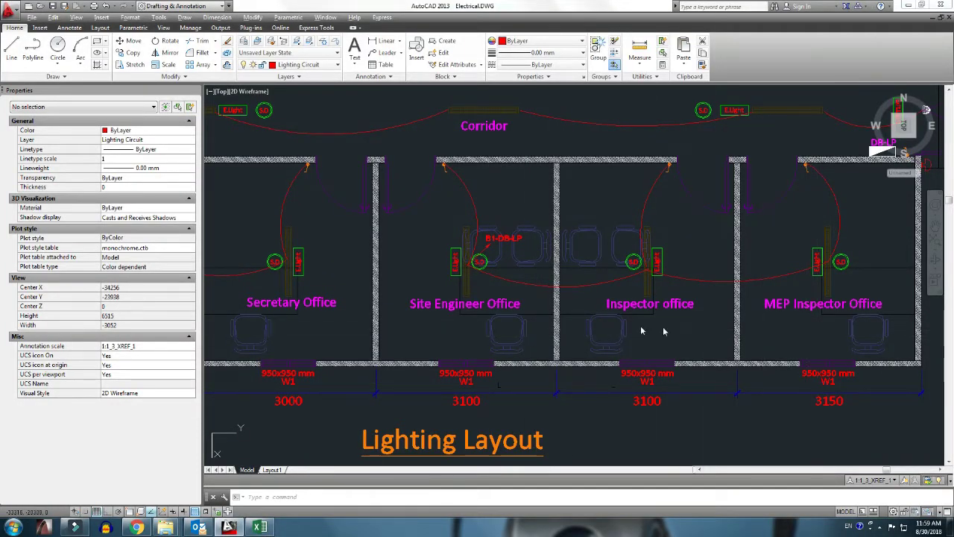
key("alt+Tab")
Step: Enter 'Site Eng. + Inspect + MEP Inspec.' as circuit B1's area with 3 lights at 100 W
left_click(233, 227)
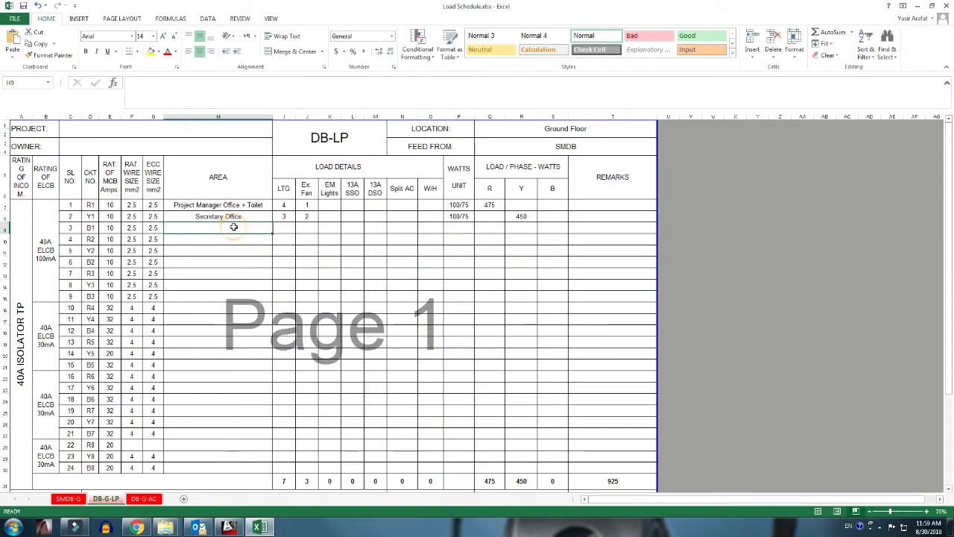
type("Site Eng. + Inspect + MEP Insp")
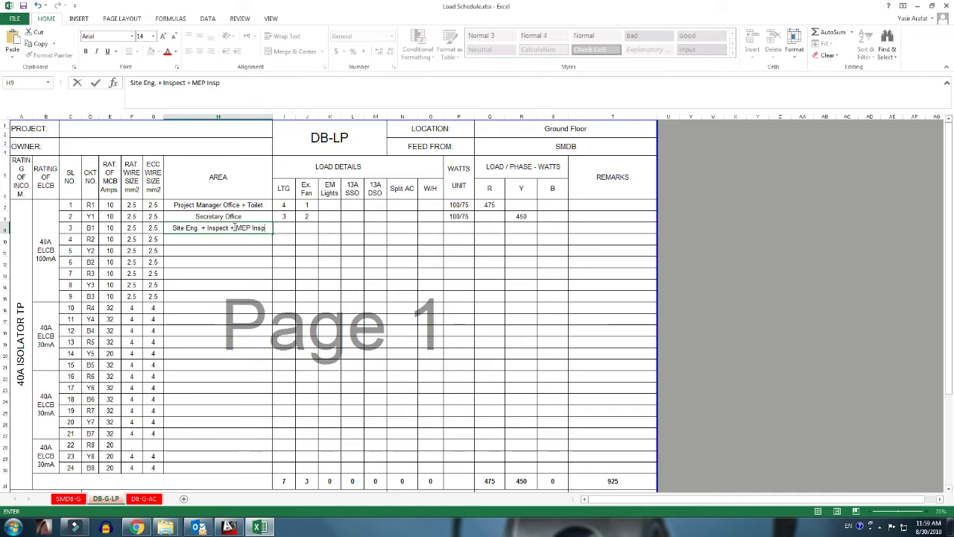
key("Return")
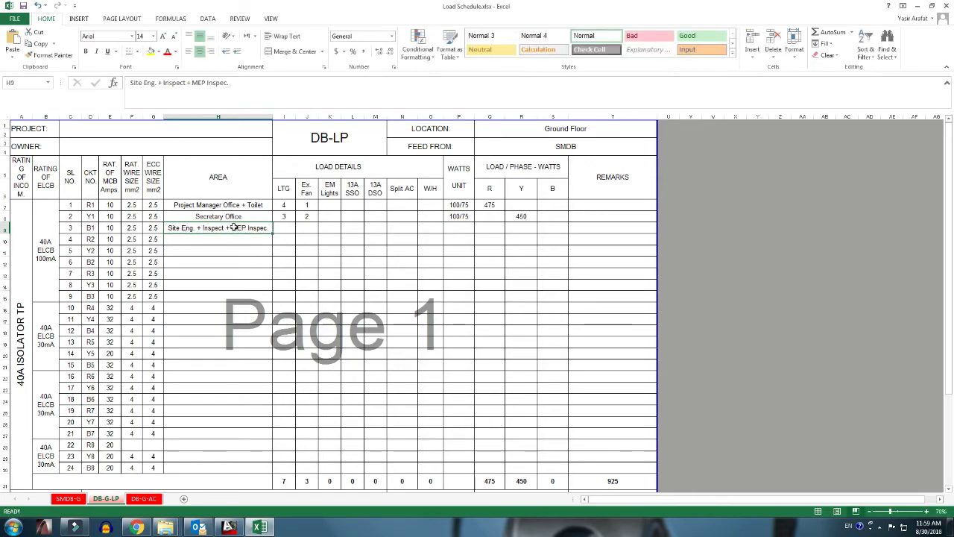
key("alt+Tab")
key("alt+Tab")
key("Right")
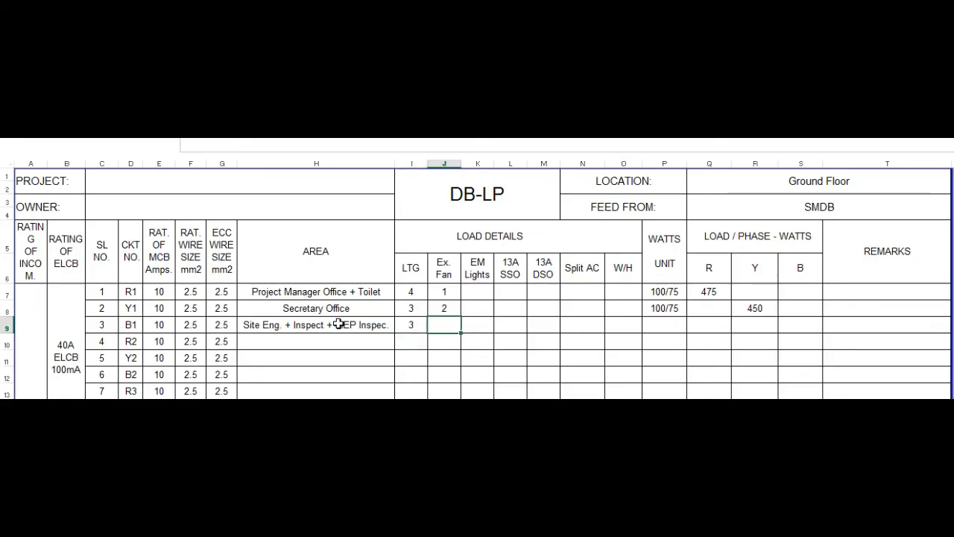
key("Right")
key("Right")
key("Right")
key("Right")
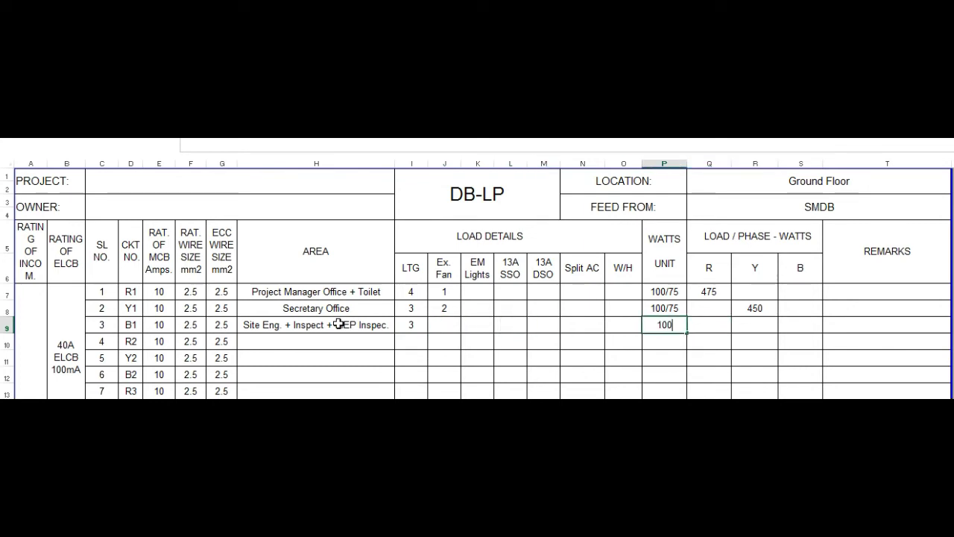
key("Right")
key("Right")
key("Right")
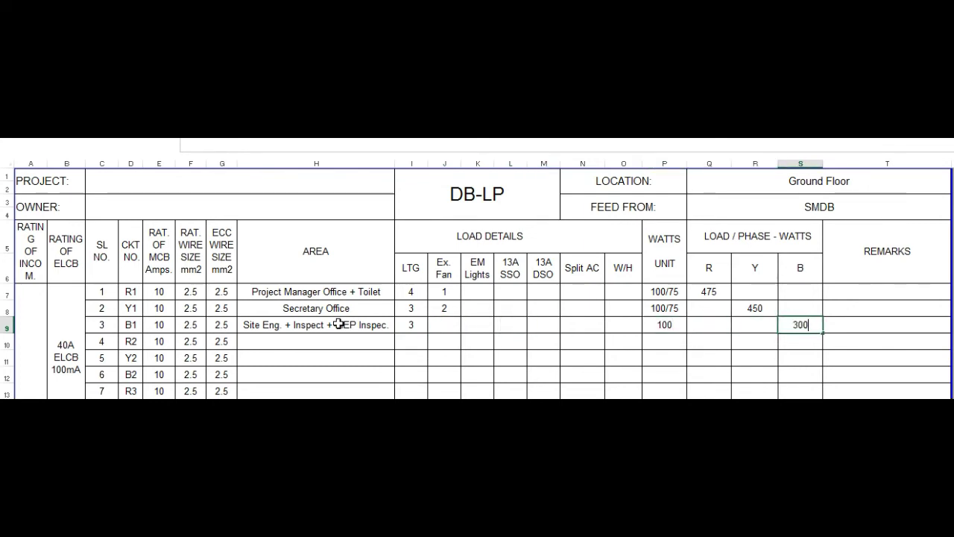
key("Return")
key("Left")
key("Left")
key("Left")
key("Left")
key("Left")
key("Left")
key("Left")
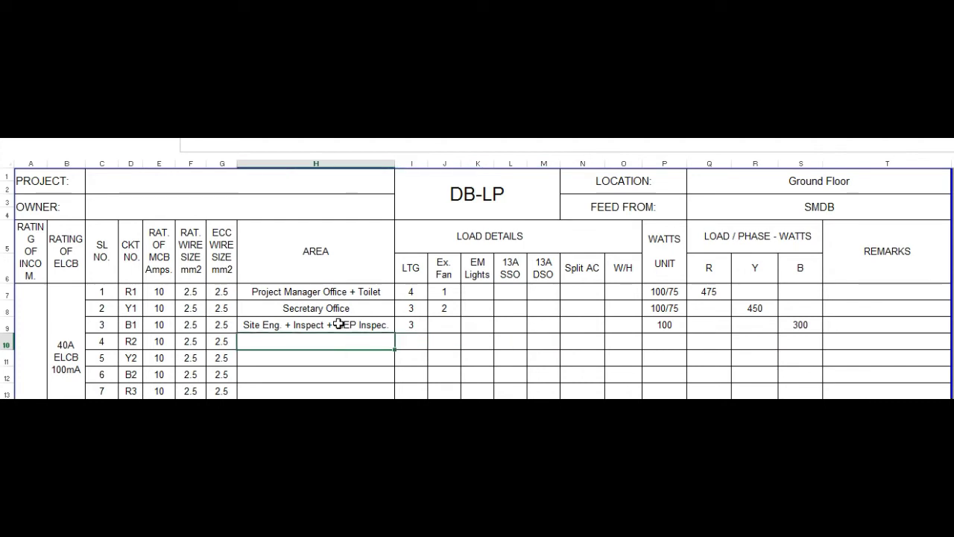
key("Right")
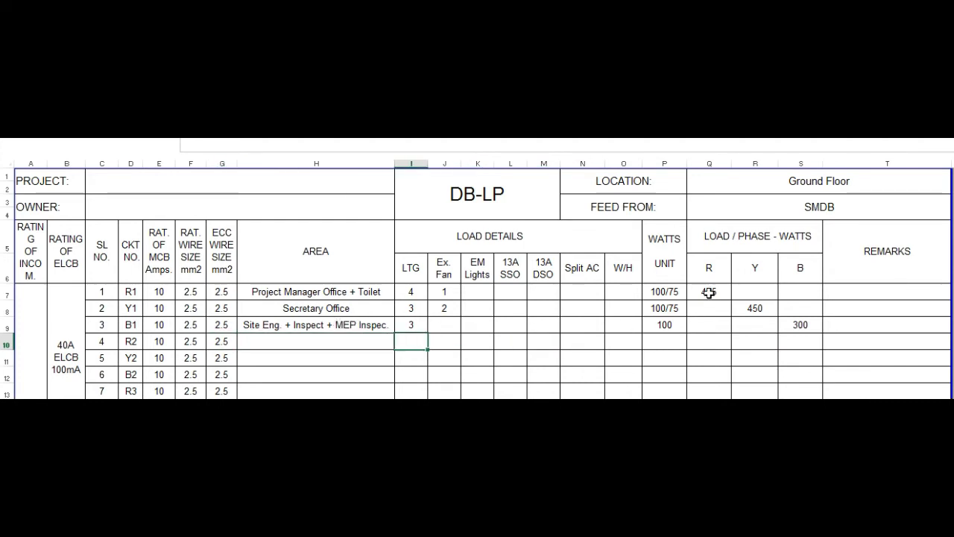
Step: Set B-phase cell S9 to =P9*I9, test with 8 lights, then restore 3 for 300 W
left_click_drag(709, 292, 798, 370)
left_click(760, 322)
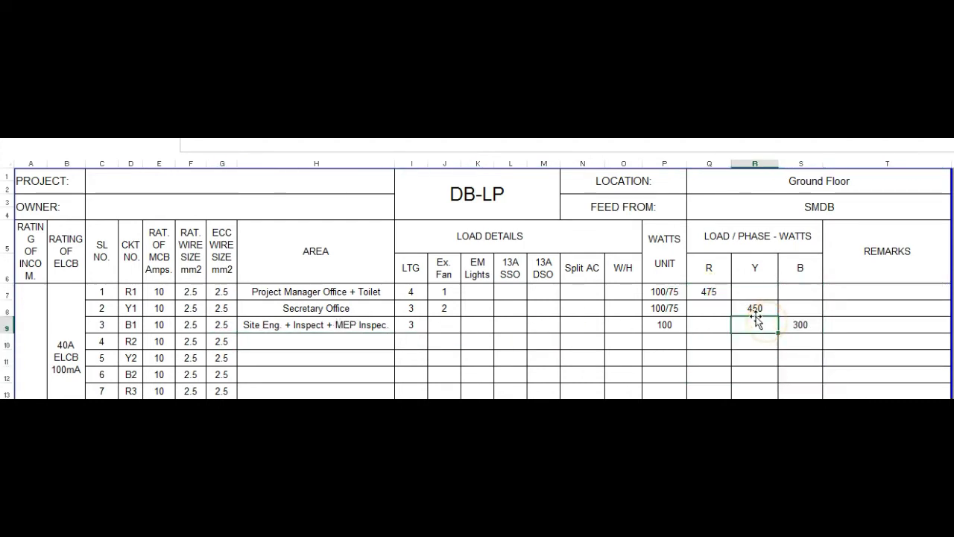
left_click(798, 326)
type("+P9*")
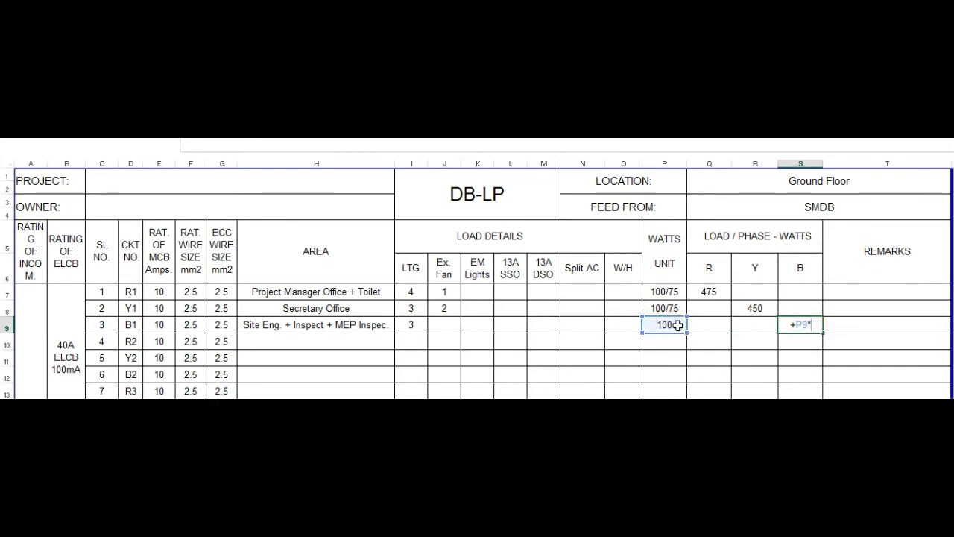
left_click(411, 325)
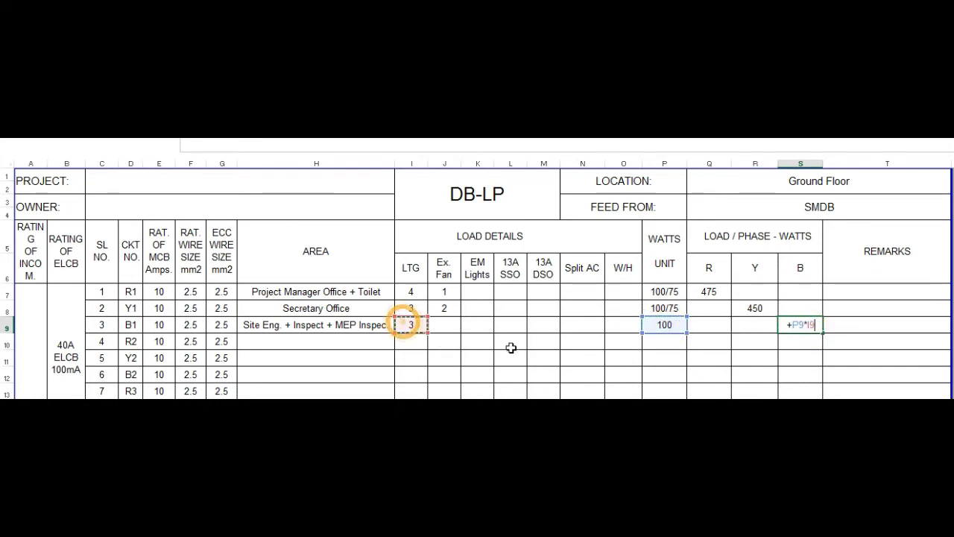
key("Return")
left_click(800, 325)
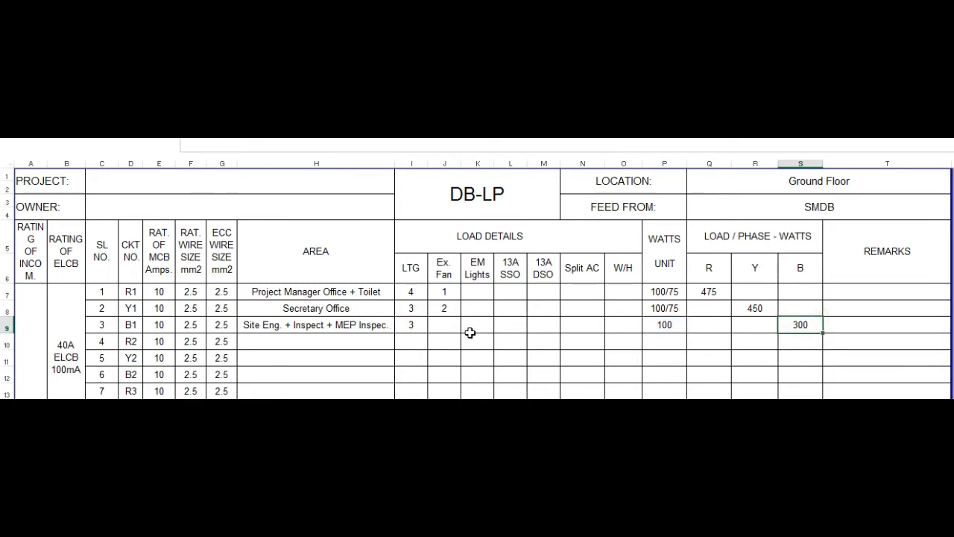
left_click(417, 325)
key("ctrl+Return")
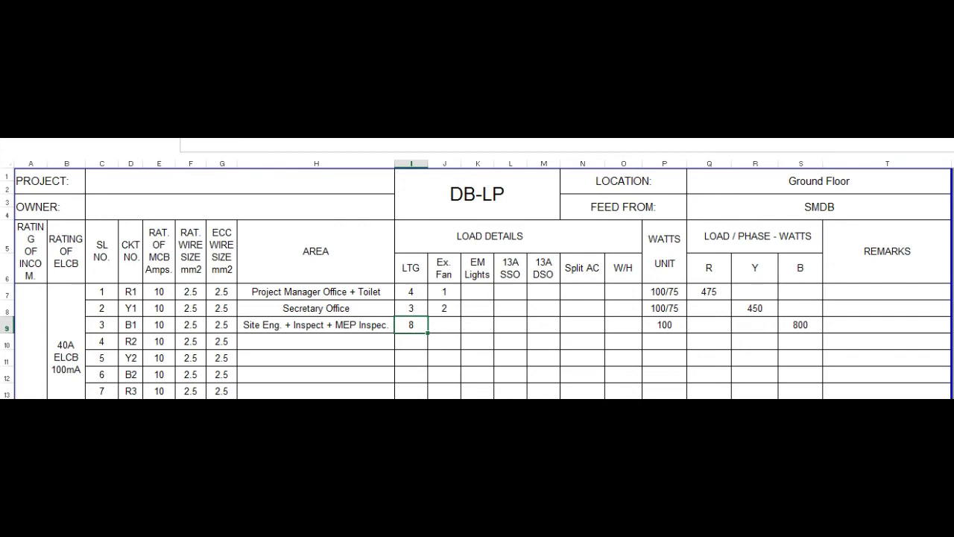
key("Return")
key("Up")
key("Right")
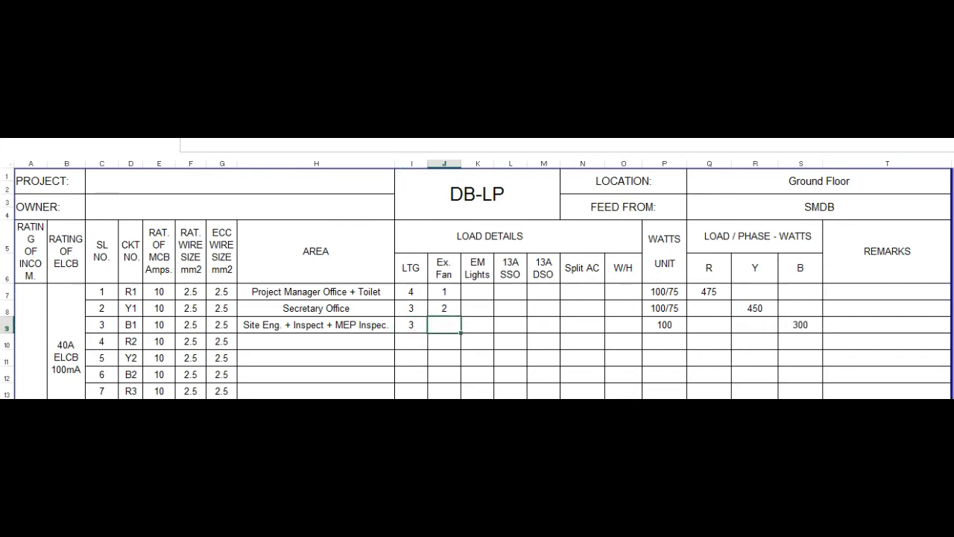
left_click(792, 330)
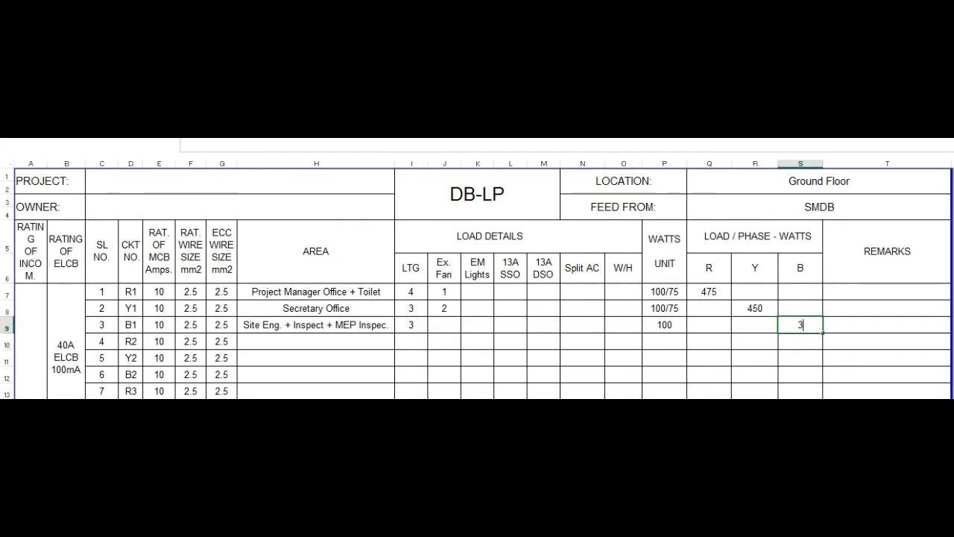
key("Down")
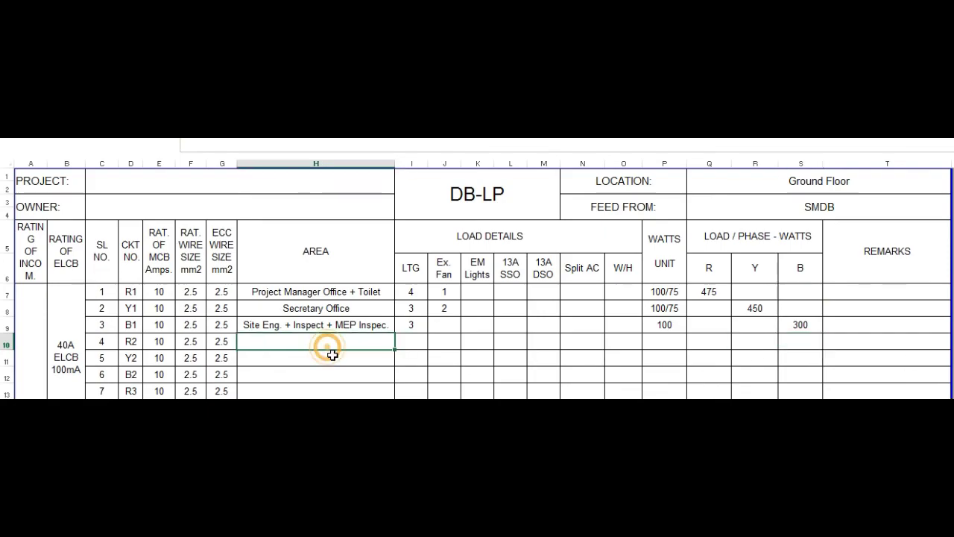